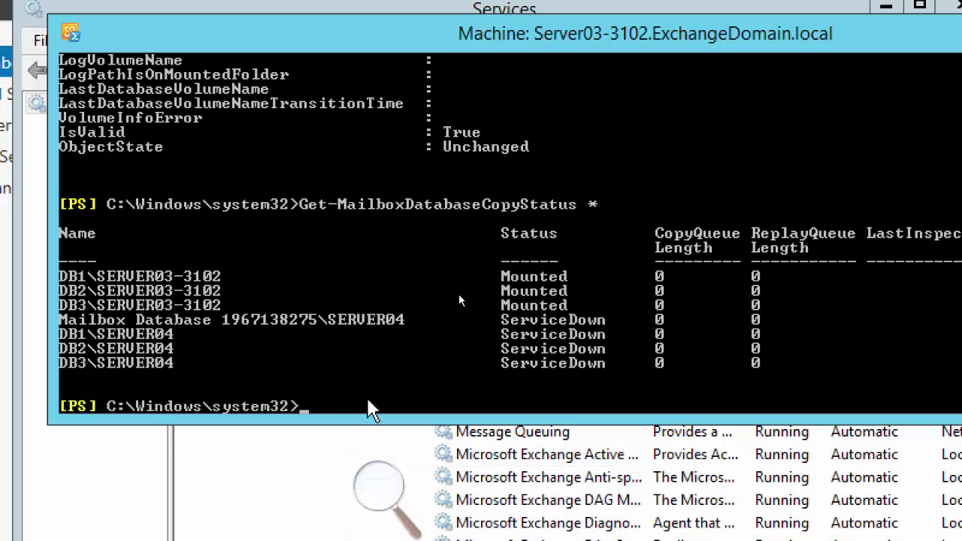
Rerun Get-MailboxDatabaseCopyStatus * to confirm the SERVER04 copies of DB1–DB3 report Healthy
key("Up")
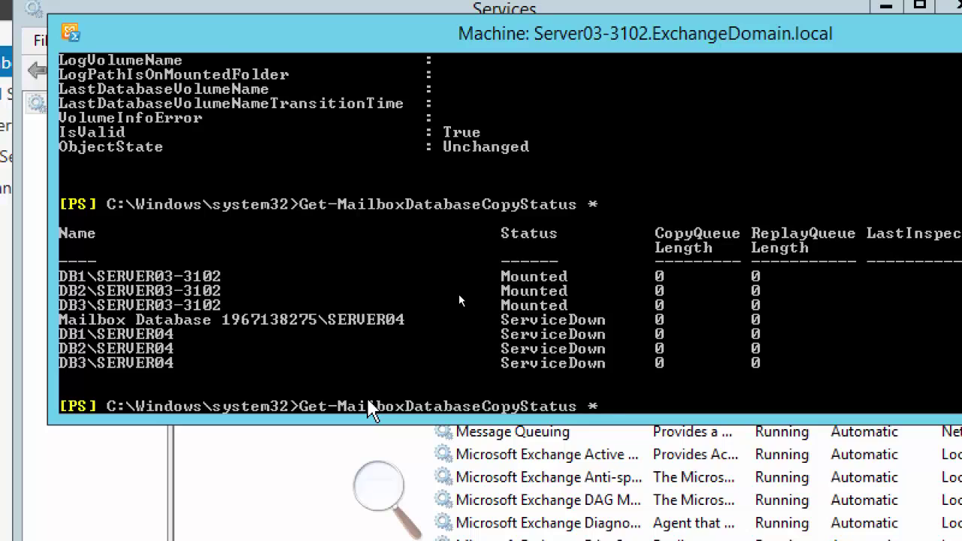
key("Return")
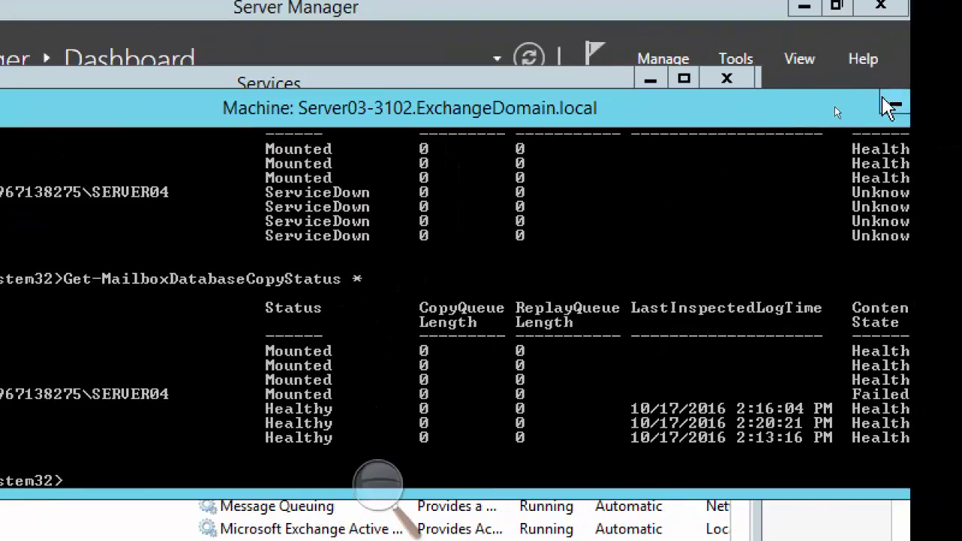
Minimize the shell and Services windows, decline the password change on Server01-3102, and return to EAC
left_click(896, 103)
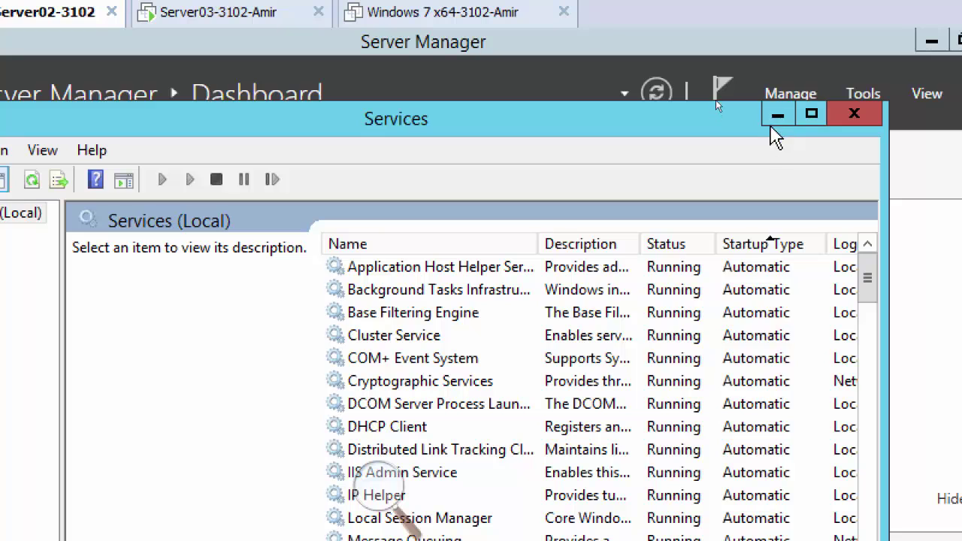
left_click(775, 117)
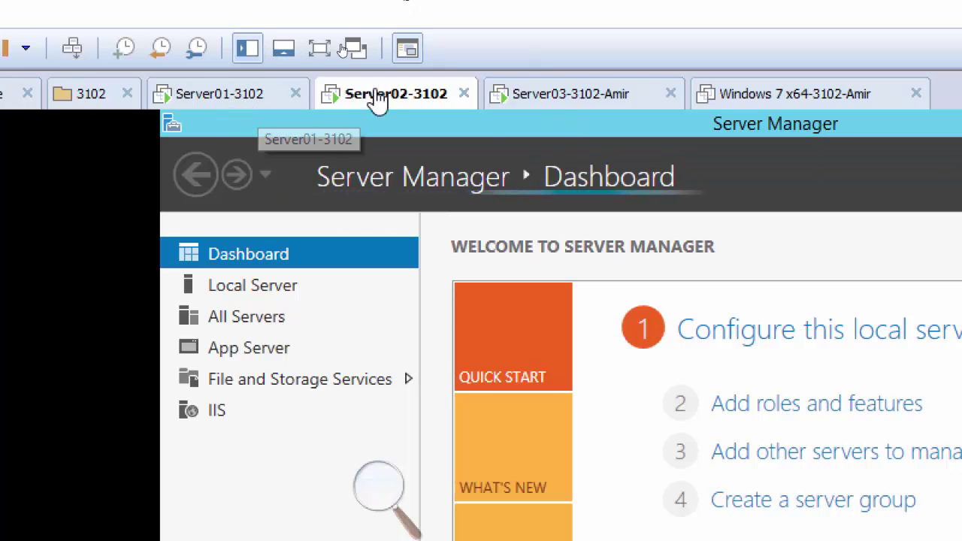
left_click(217, 106)
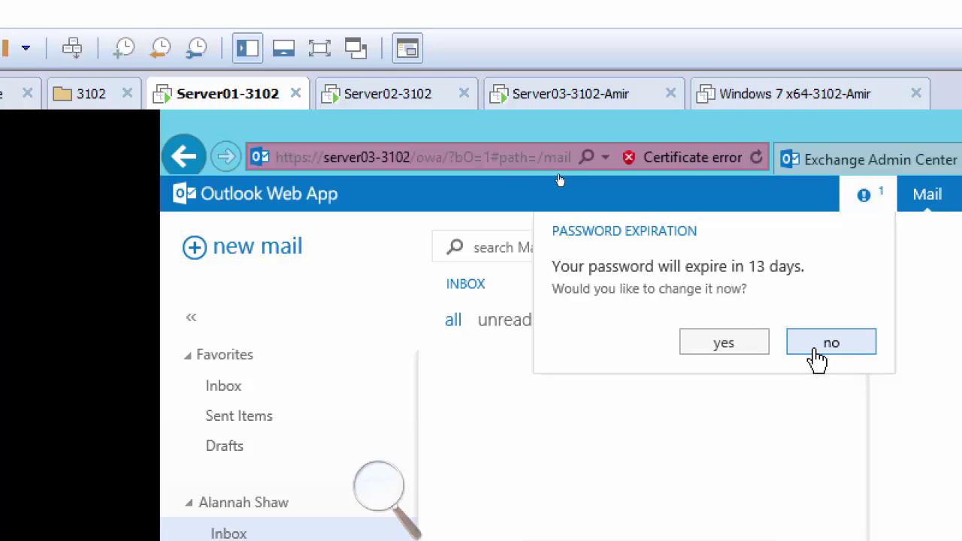
left_click(837, 352)
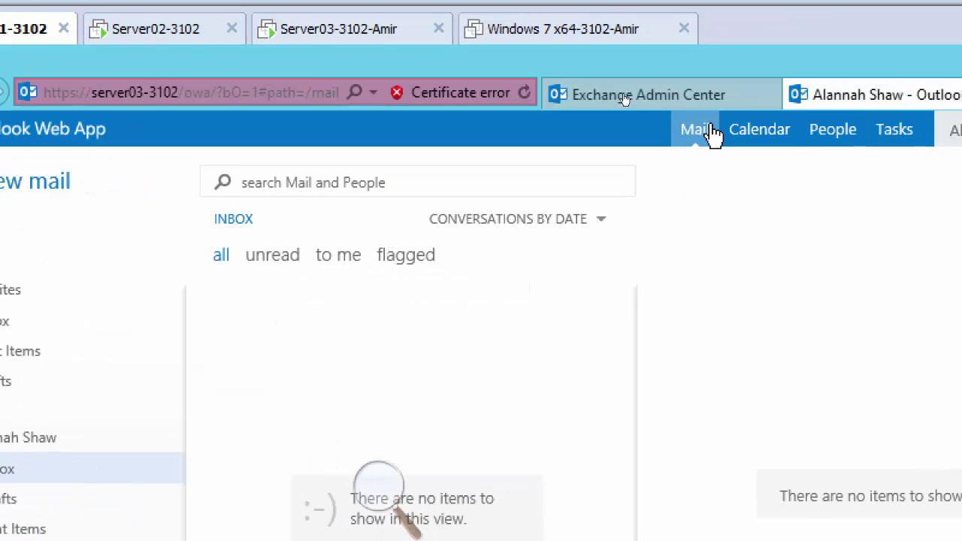
left_click(827, 160)
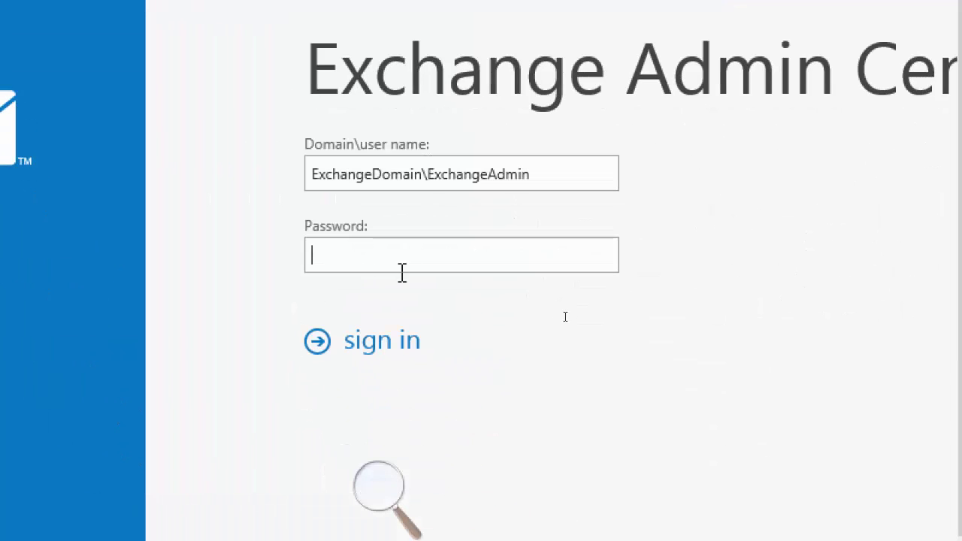
Sign in to Exchange Admin Center with the admin password and open recipients > groups
type("*********")
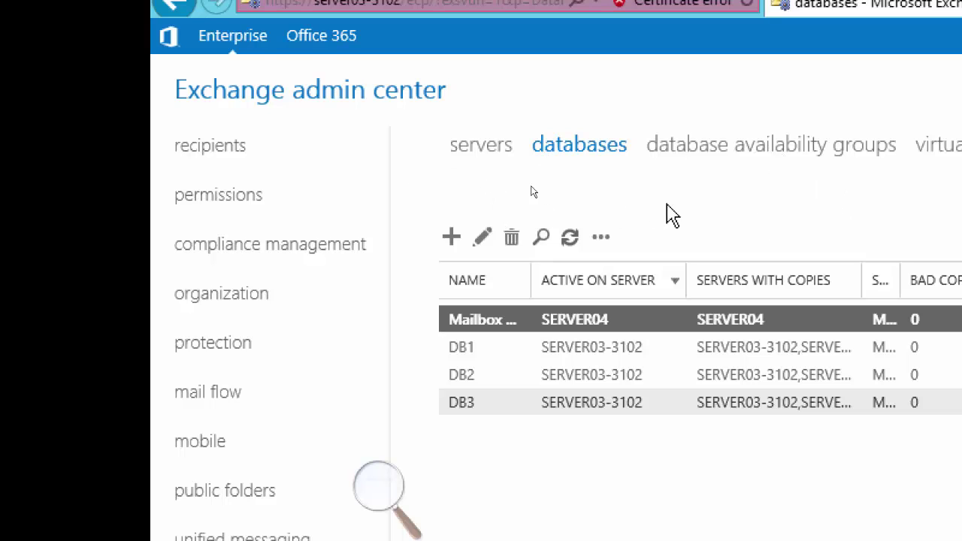
left_click(224, 158)
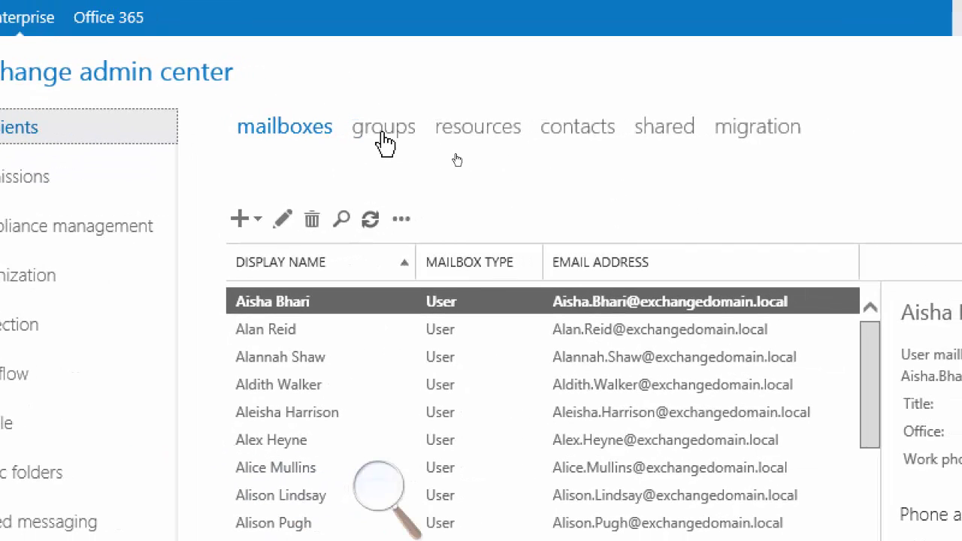
left_click(381, 132)
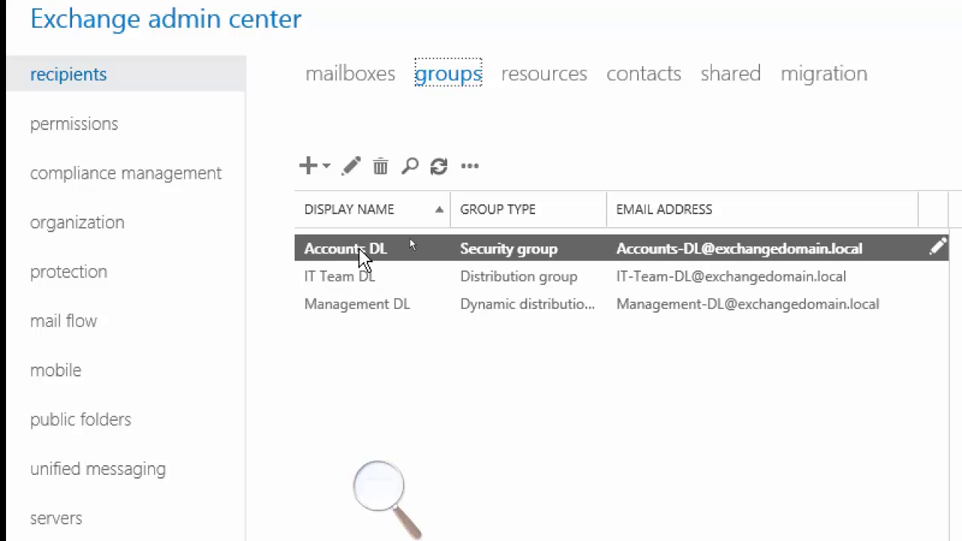
Edit the Accounts DL group and bring up its membership page
left_click(352, 172)
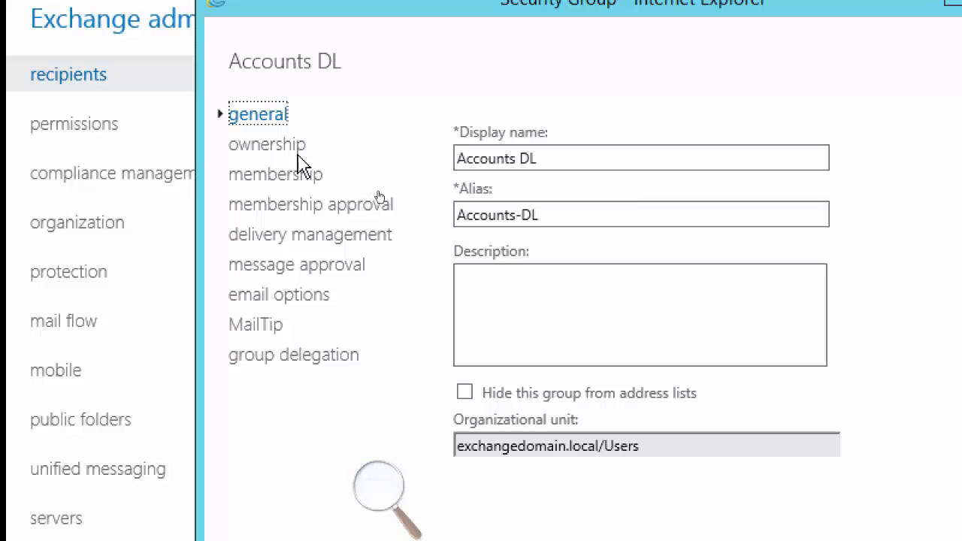
left_click(299, 181)
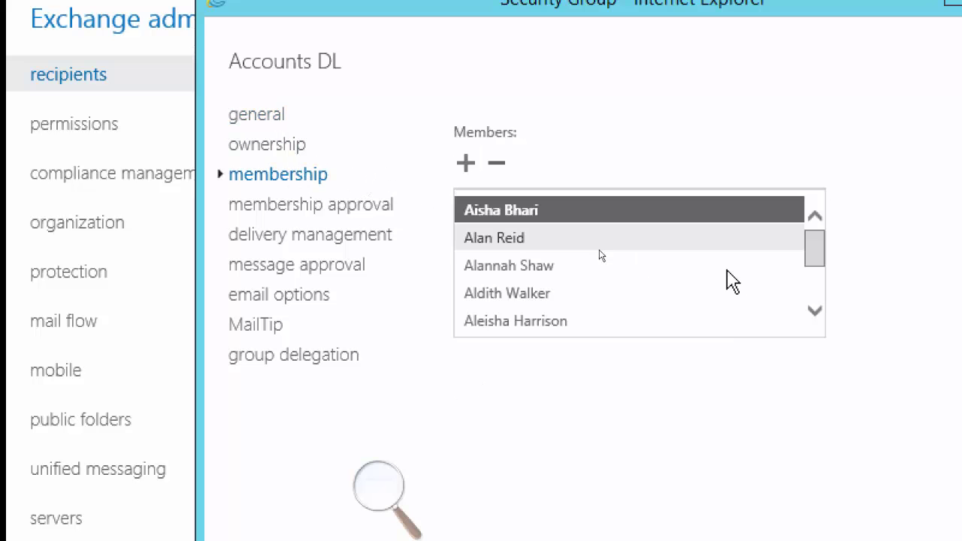
mouse_move(812, 252)
left_mouse_down()
mouse_move(807, 293)
mouse_move(807, 238)
mouse_move(808, 299)
mouse_move(809, 233)
left_mouse_up()
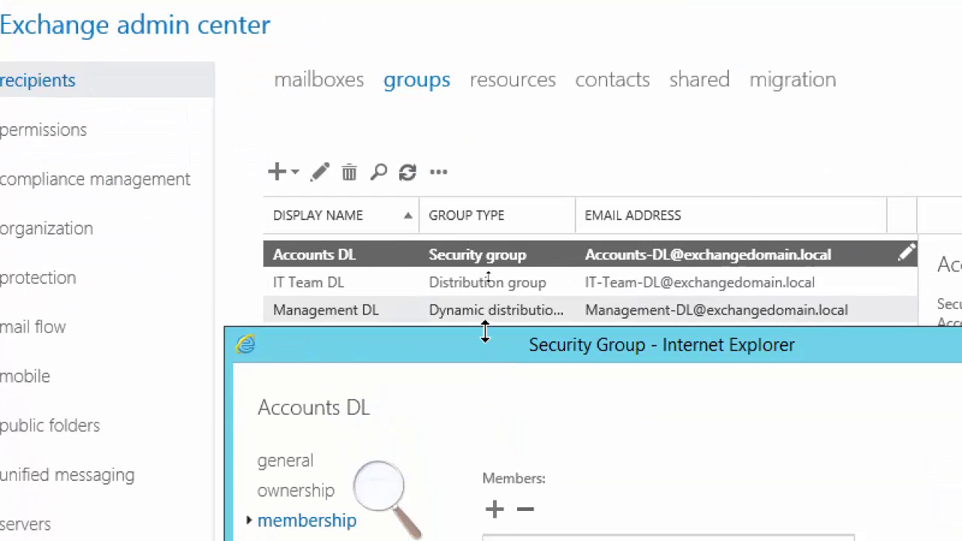
left_click_drag(501, 356, 480, 177)
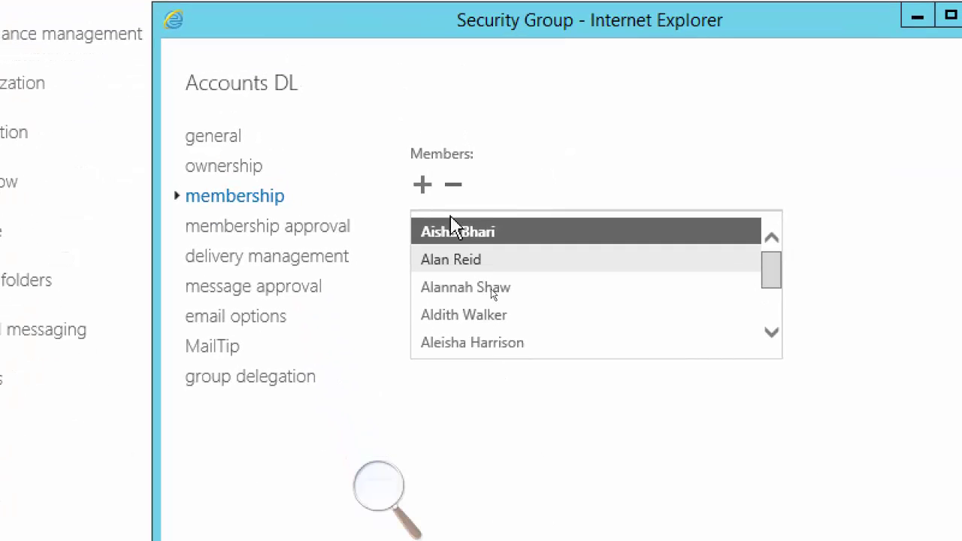
Open the member picker for Accounts DL and select the first user in the list
left_click(422, 185)
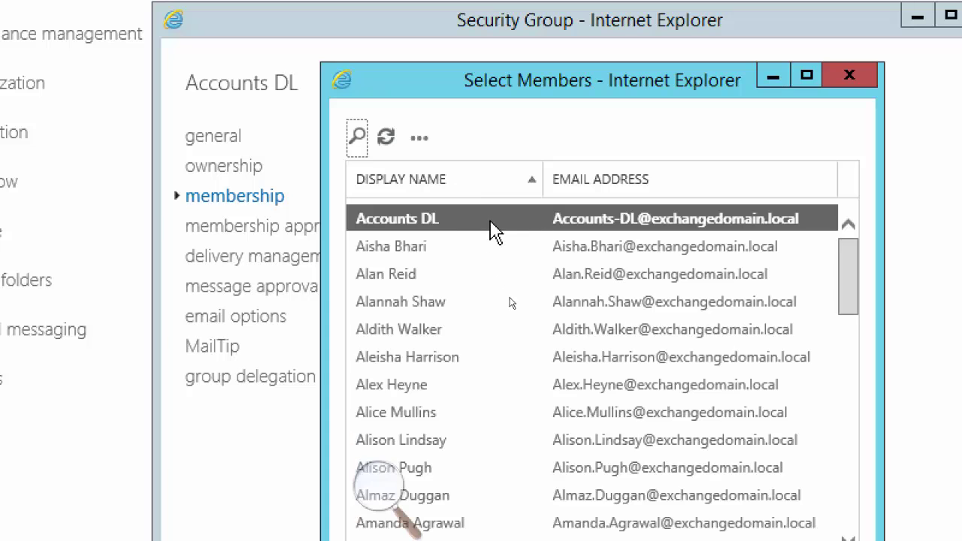
scroll(475, 371, "down", 5)
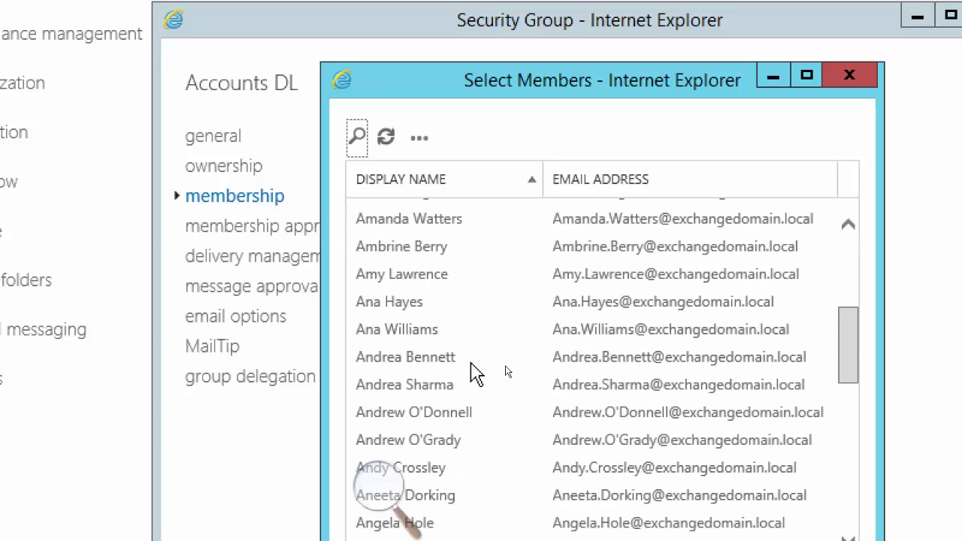
scroll(475, 371, "down", 8)
scroll(474, 374, "up", 11)
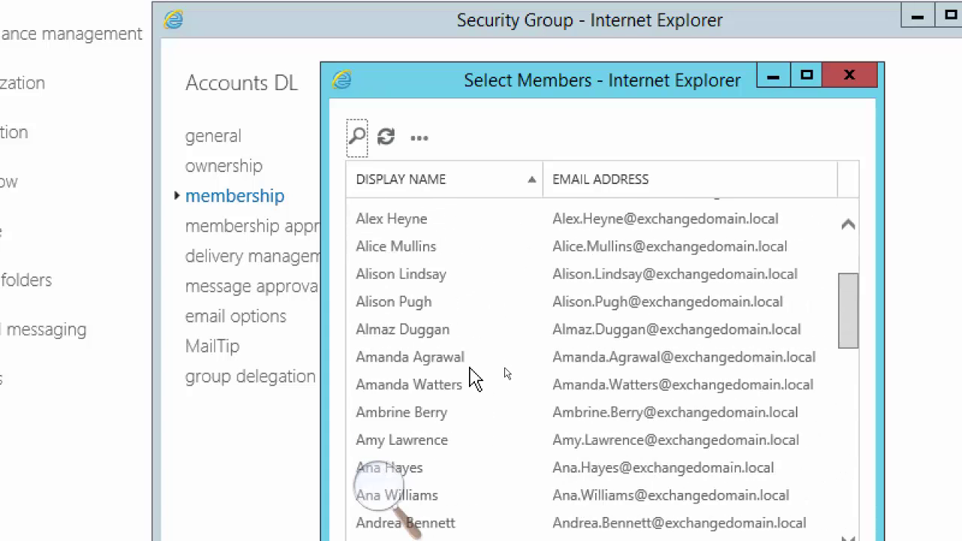
scroll(472, 371, "up", 3)
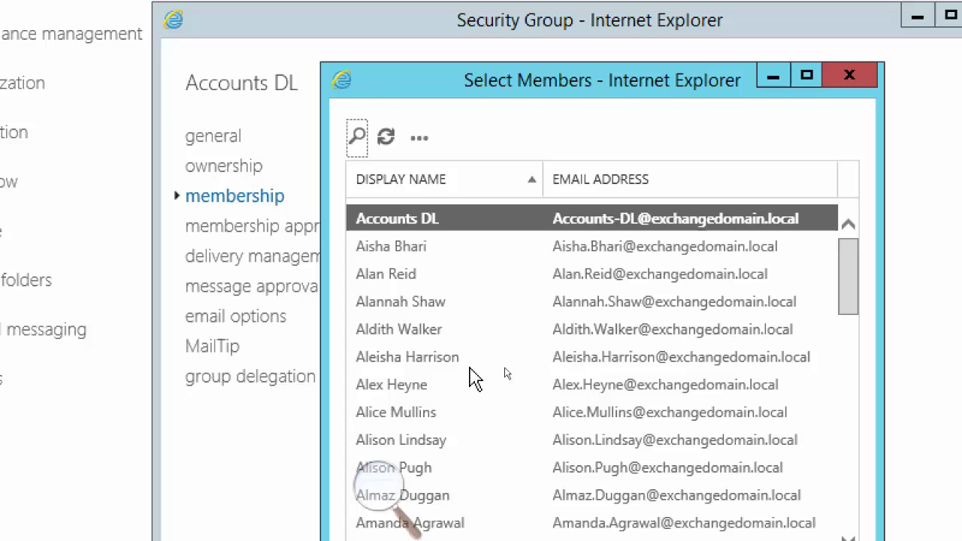
left_click(420, 252)
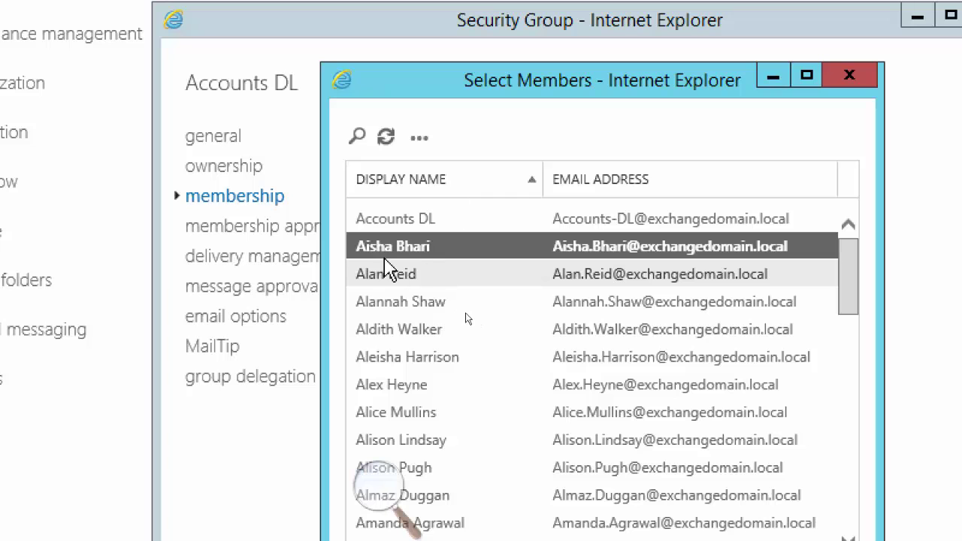
scroll(511, 323, "down", 4)
scroll(511, 325, "down", 10)
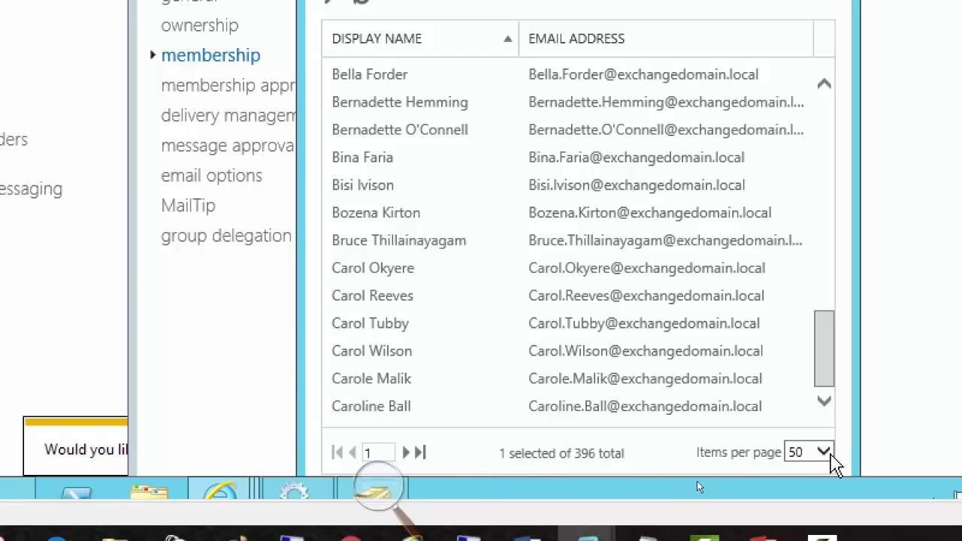
Show 500 users per page and extend the selection to 142 of the 396 users
left_click(825, 452)
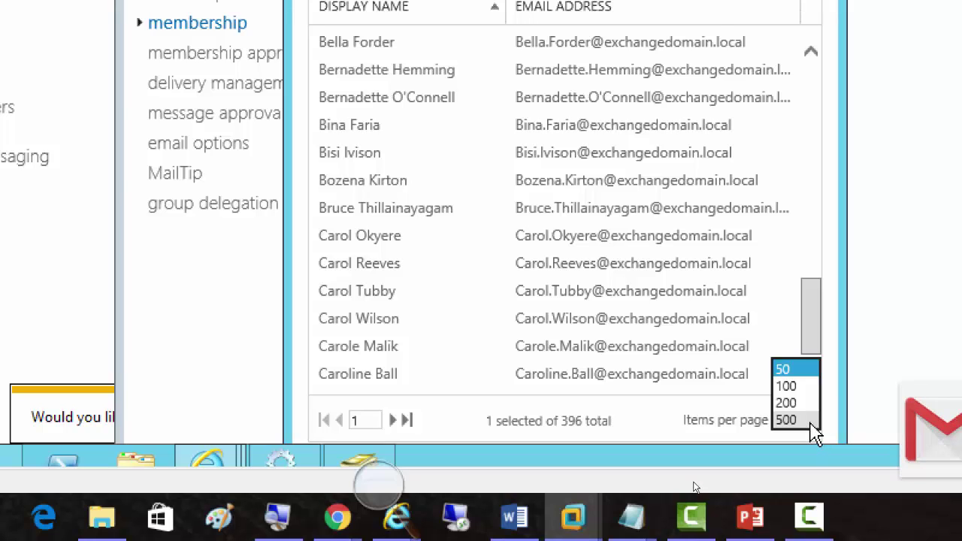
left_click(811, 423)
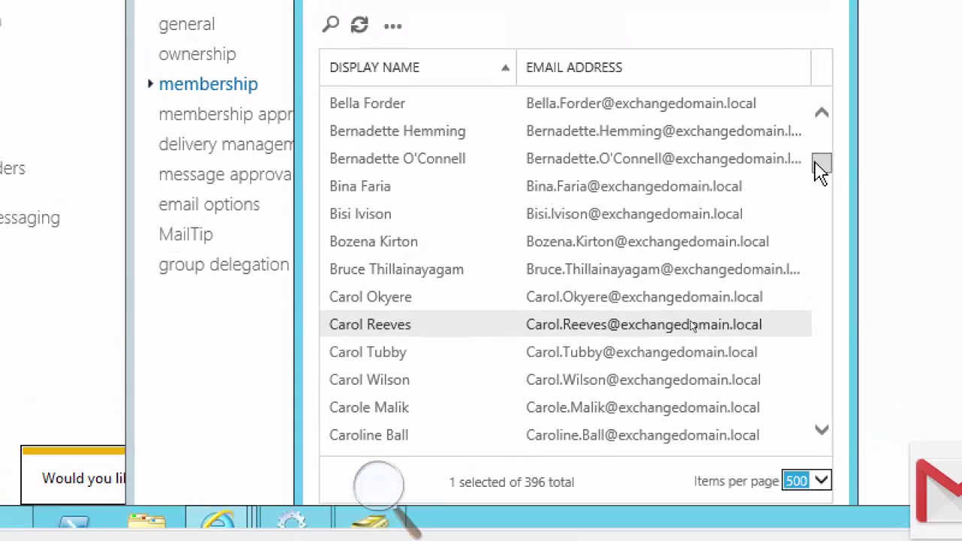
left_click_drag(821, 166, 818, 137)
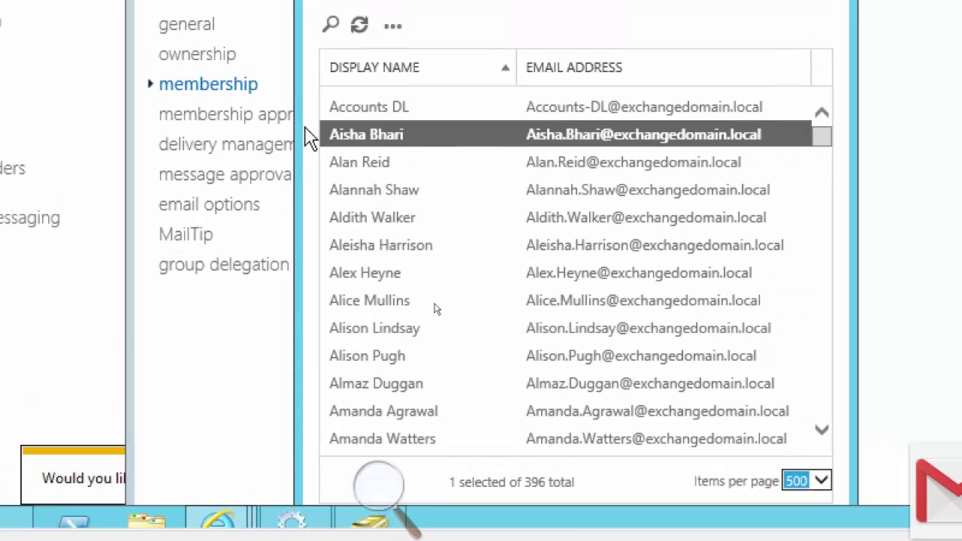
scroll(442, 299, "down", 15)
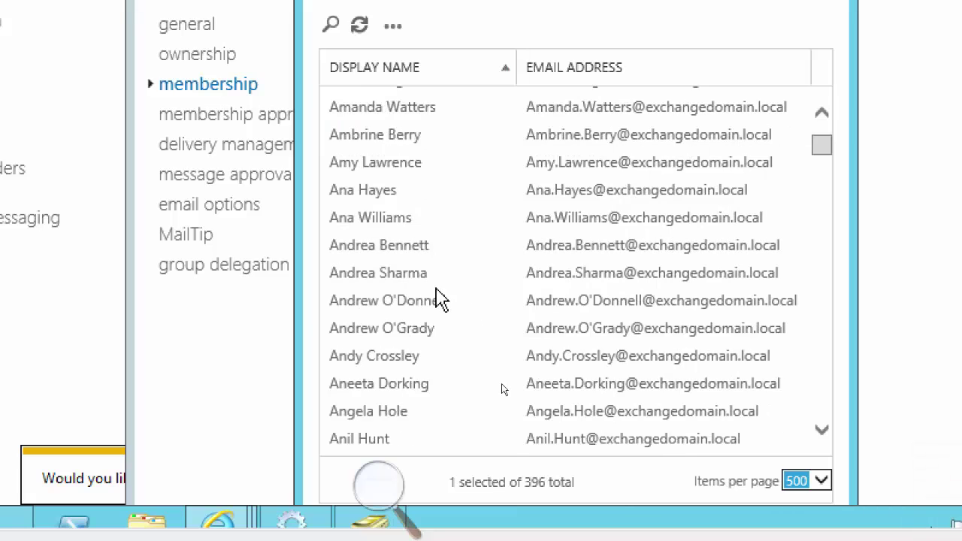
scroll(443, 300, "down", 16)
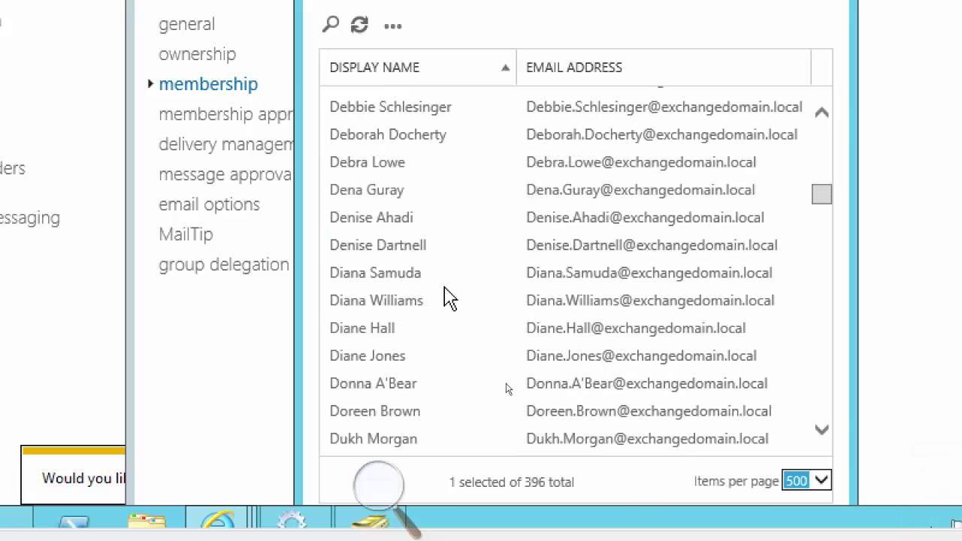
scroll(449, 297, "down", 5)
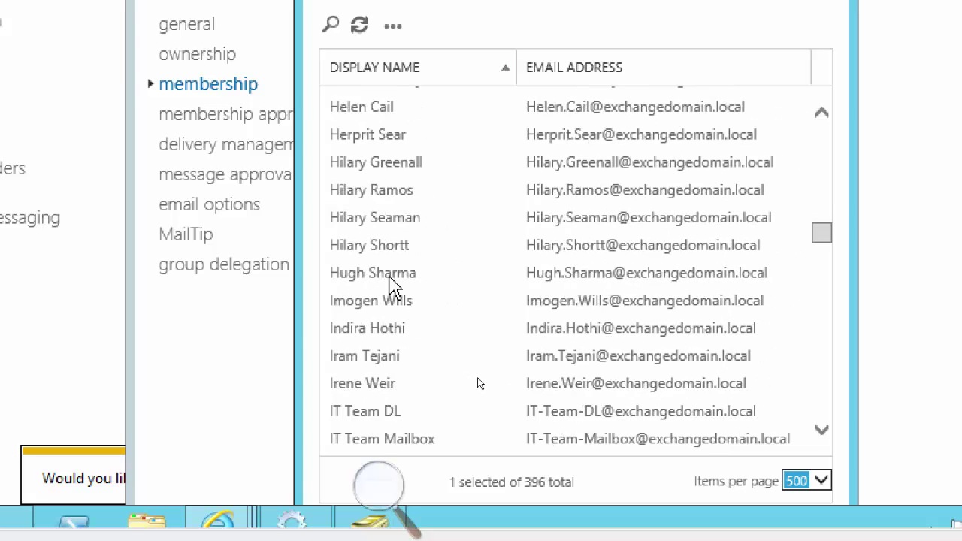
left_click(389, 274, "shift")
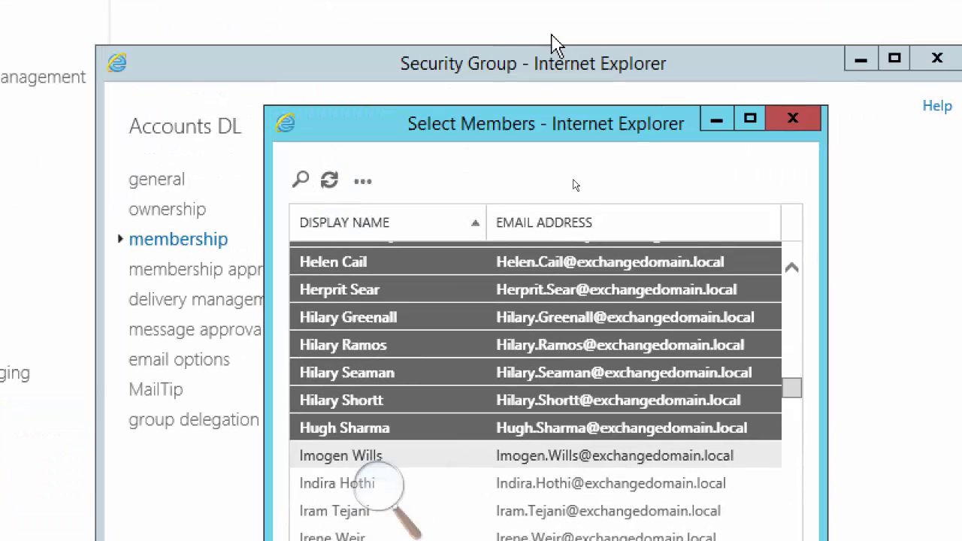
left_click_drag(505, 141, 506, 22)
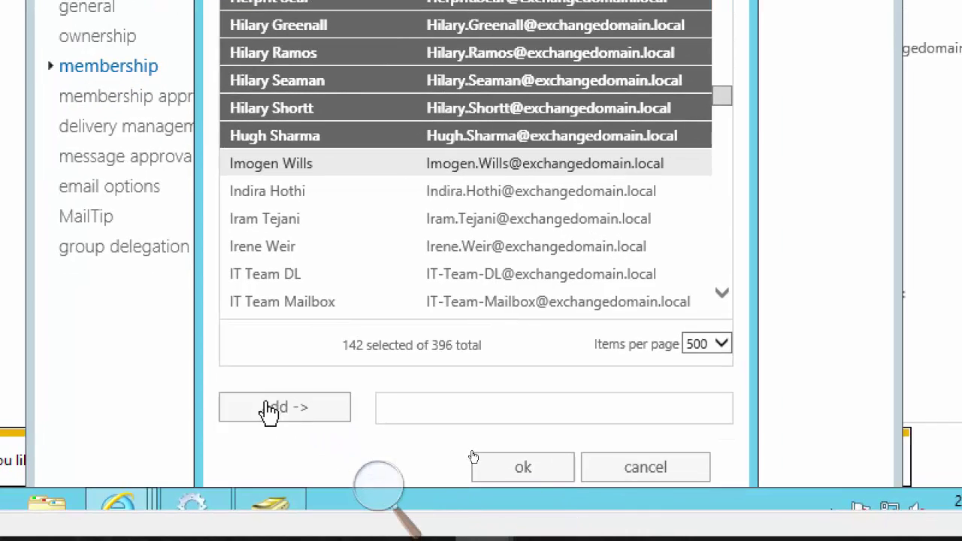
Add the 142 selected users to Accounts DL and save the group's membership
left_click(286, 408)
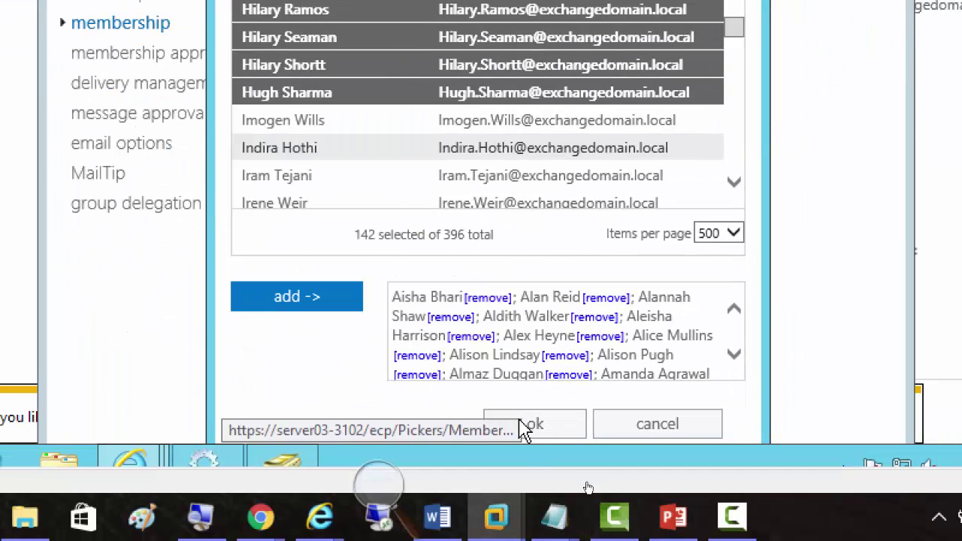
left_click(524, 425)
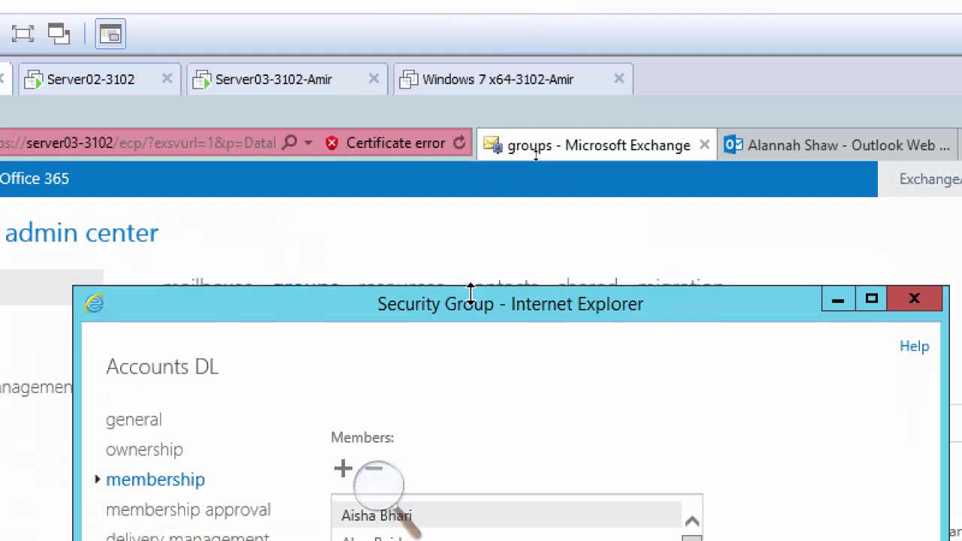
left_click_drag(471, 295, 435, 116)
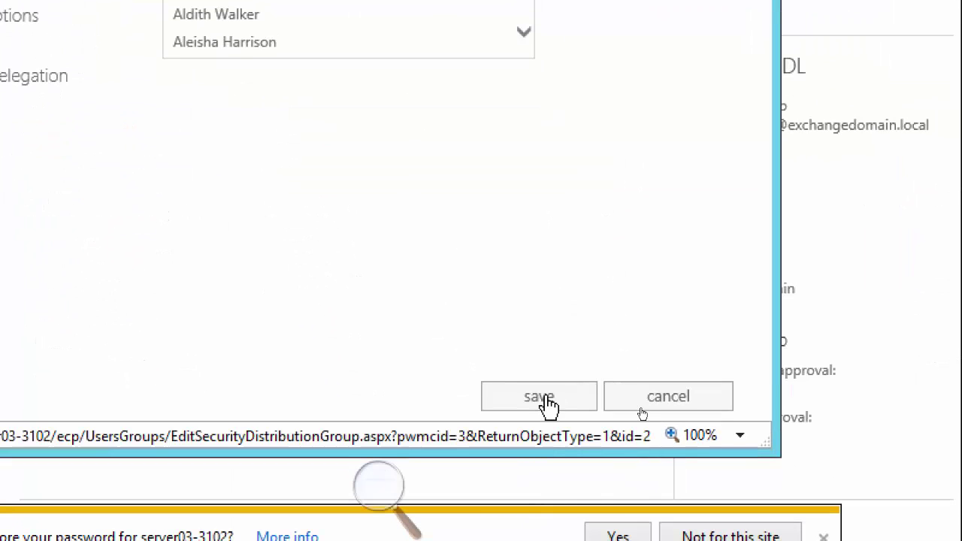
left_click(546, 400)
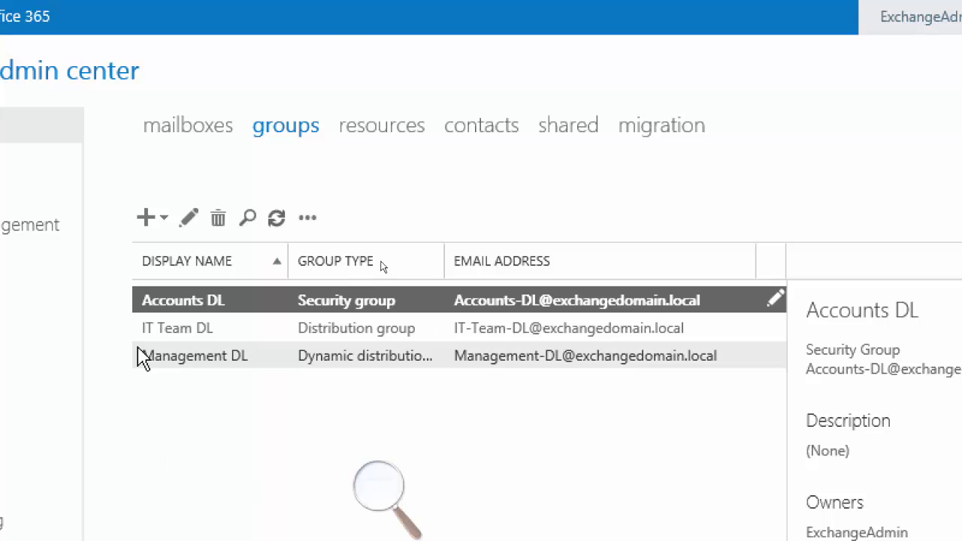
Edit IT Team DL and open the member picker from its membership page
left_click(194, 337)
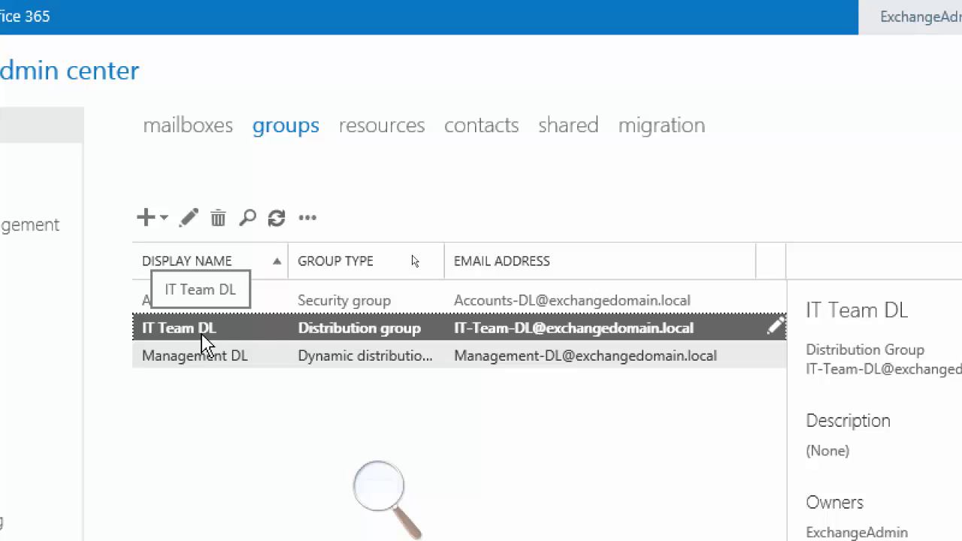
left_click(187, 220)
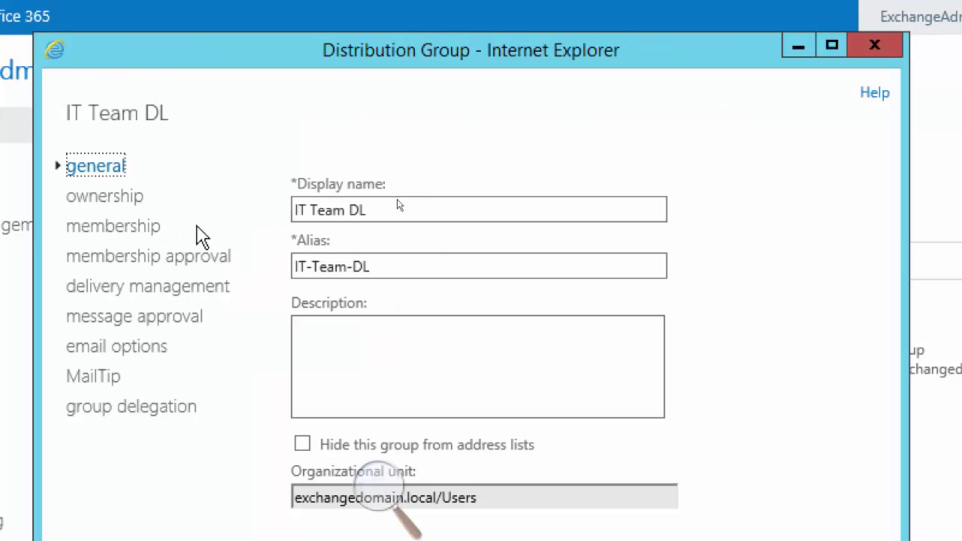
left_click(112, 228)
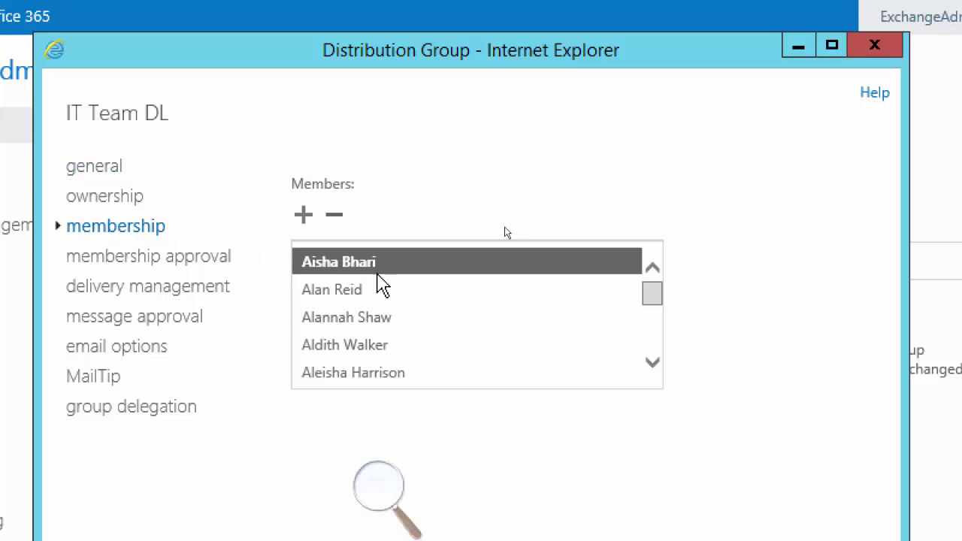
left_click(301, 218)
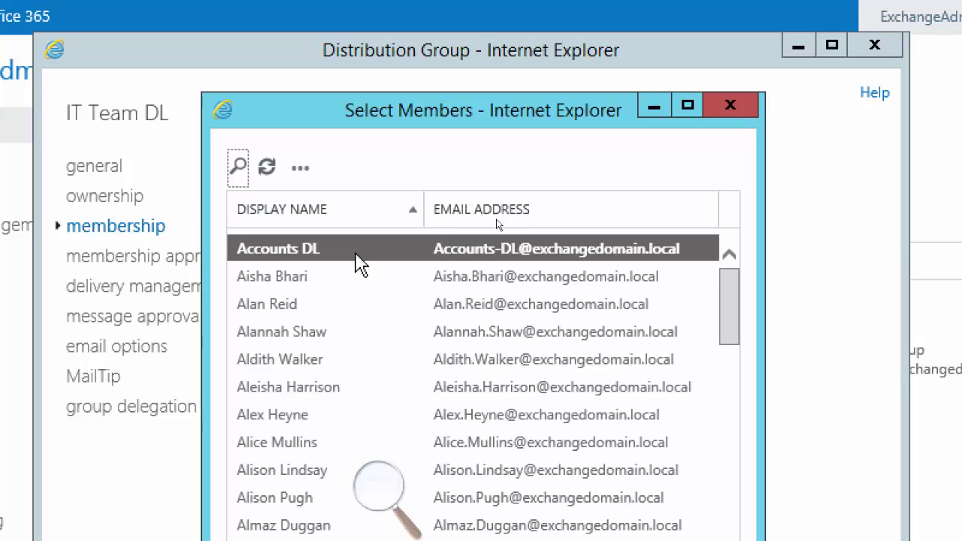
Show 500 users per page in the picker and choose users to add
scroll(391, 350, "down", 5)
scroll(391, 355, "down", 10)
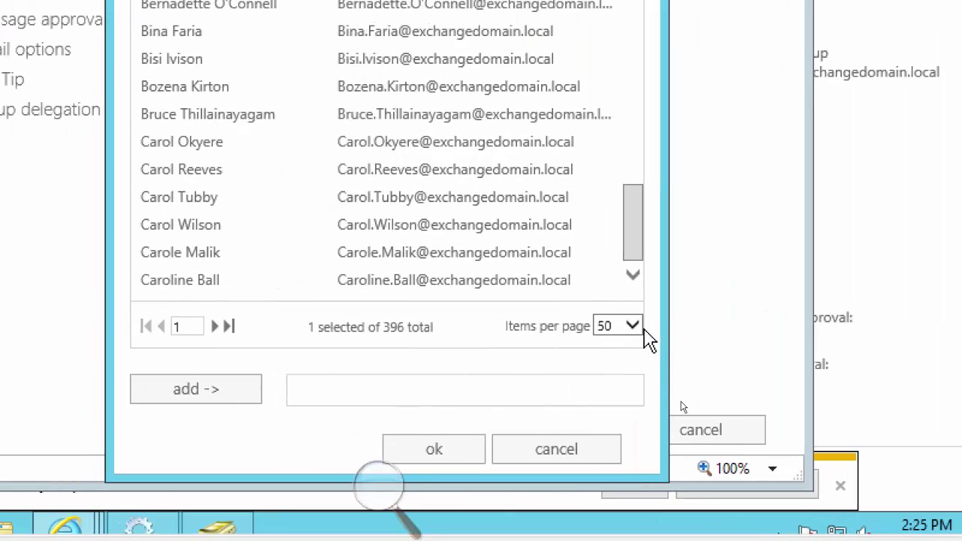
left_click(634, 331)
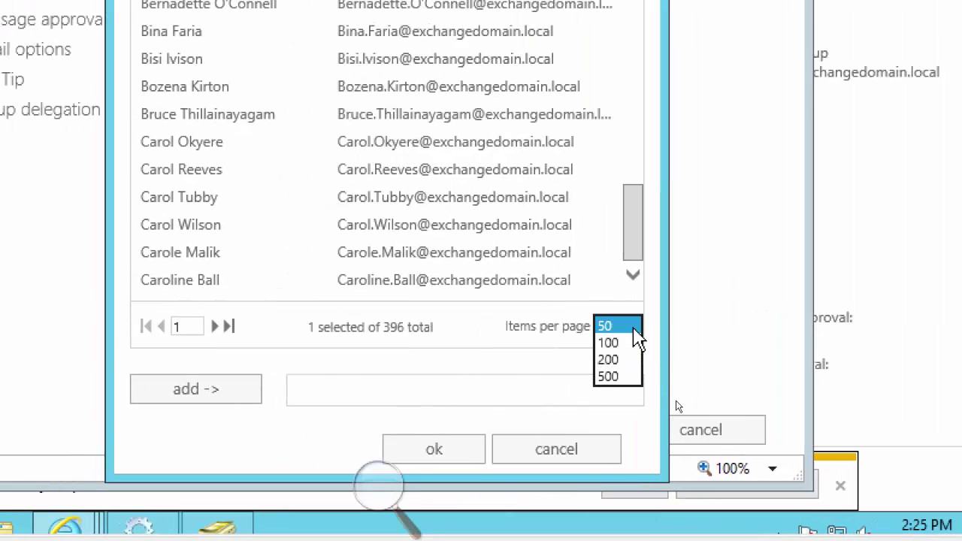
left_click(630, 377)
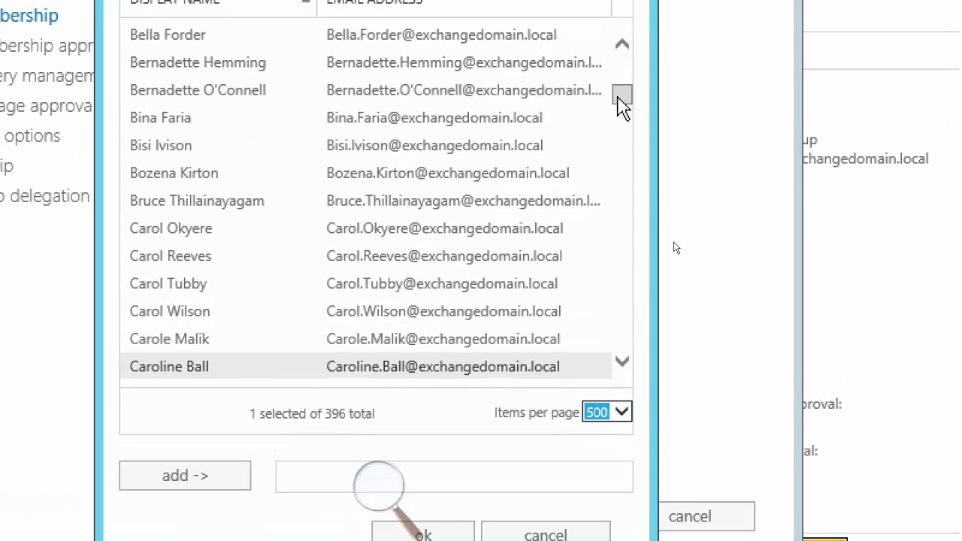
scroll(624, 109, "up", 1)
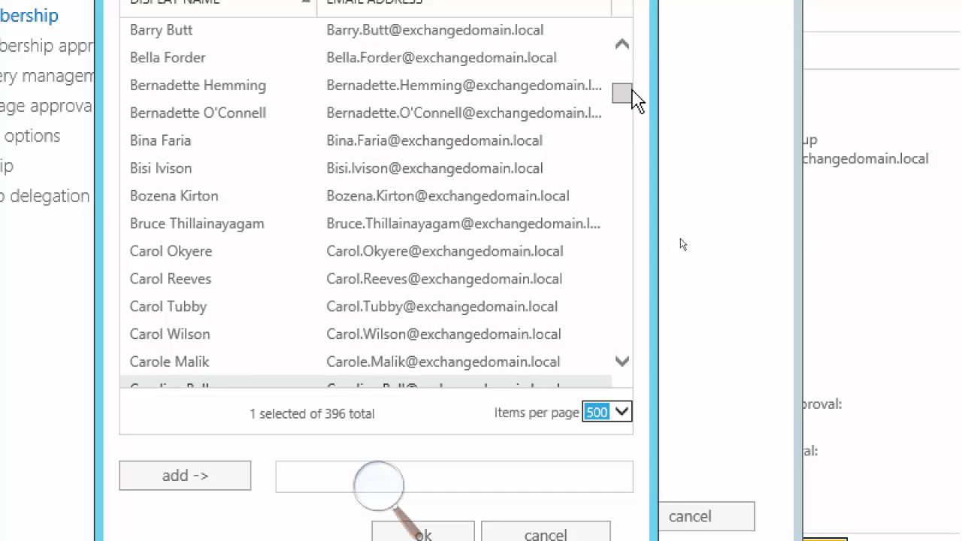
left_click_drag(622, 90, 624, 166)
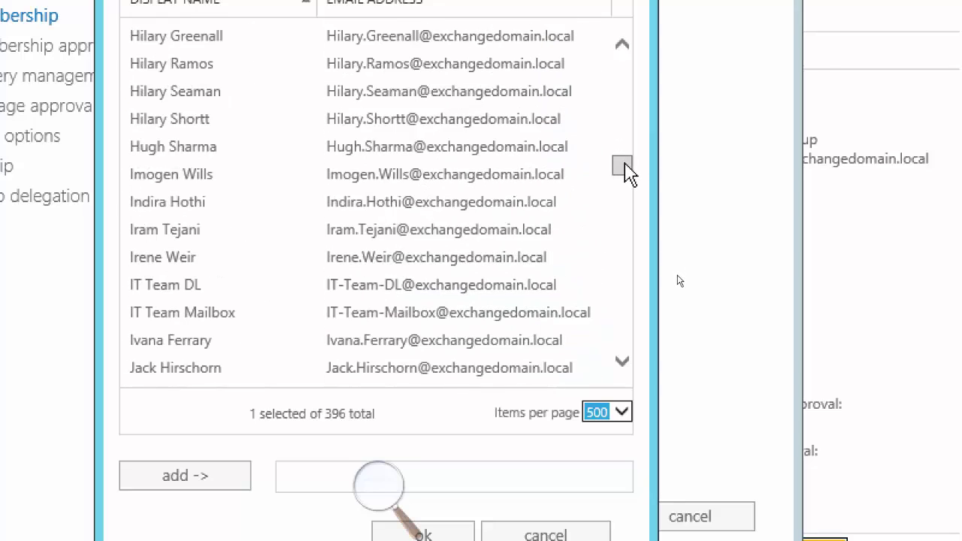
left_click(154, 179)
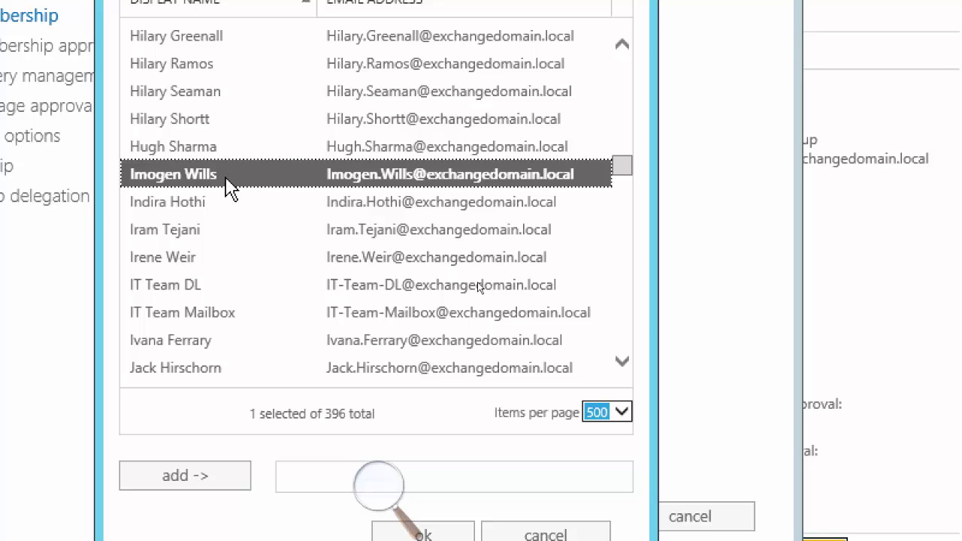
scroll(229, 188, "down", 4)
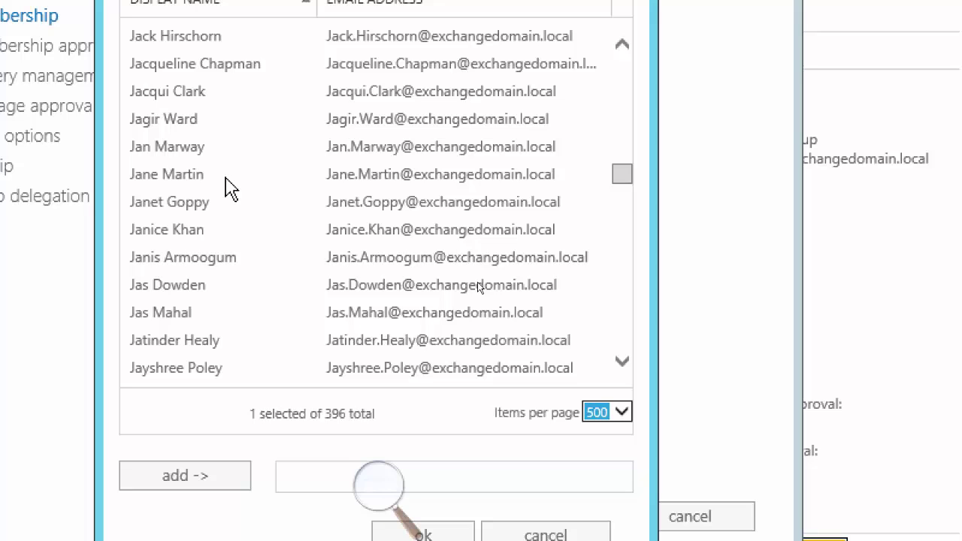
left_click(227, 180)
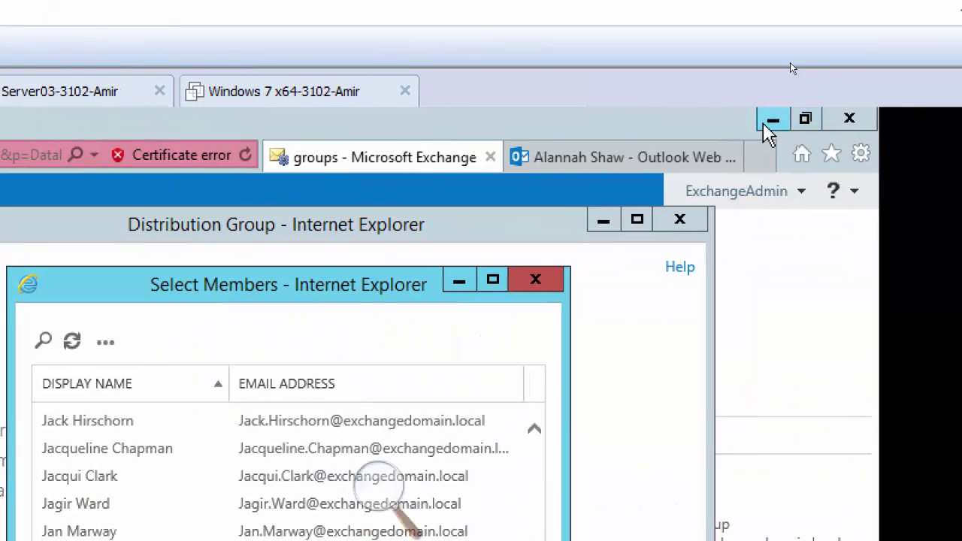
Switch to Active Directory Users and Computers and browse to the Users container
left_click(768, 126)
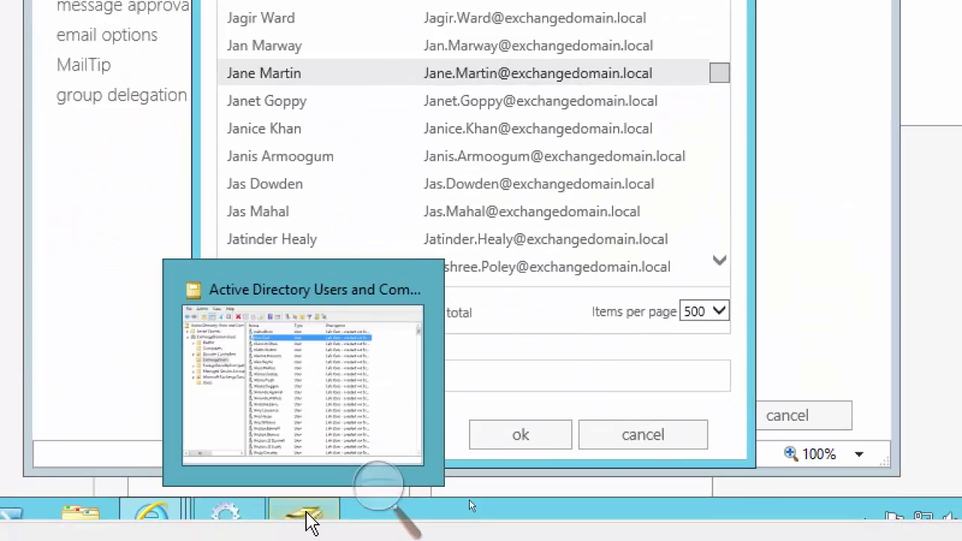
left_click(307, 523)
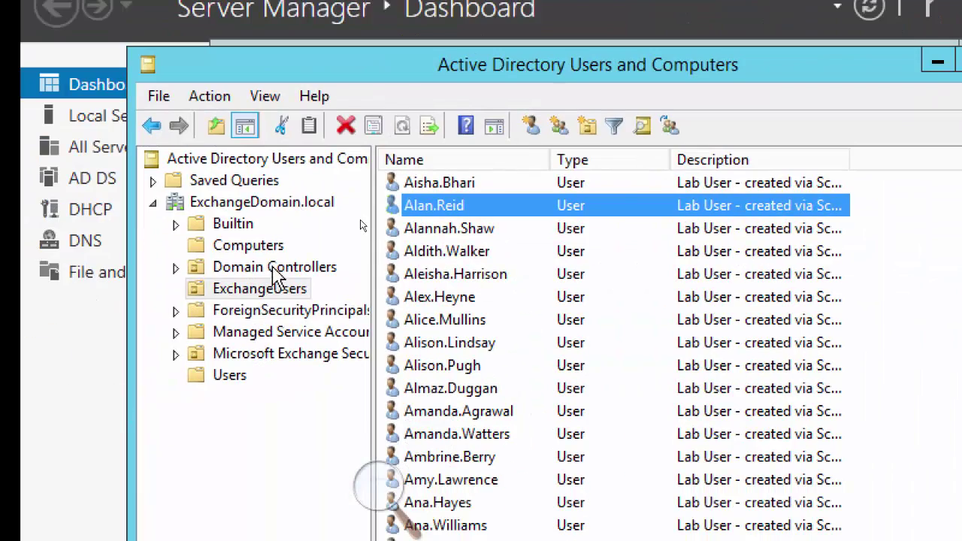
left_click(269, 289)
left_click(272, 357)
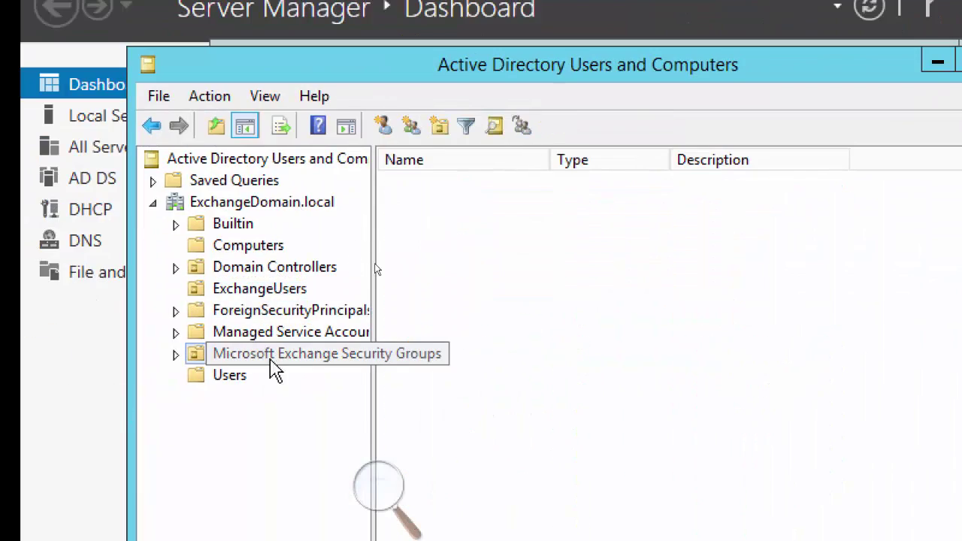
left_click(222, 379)
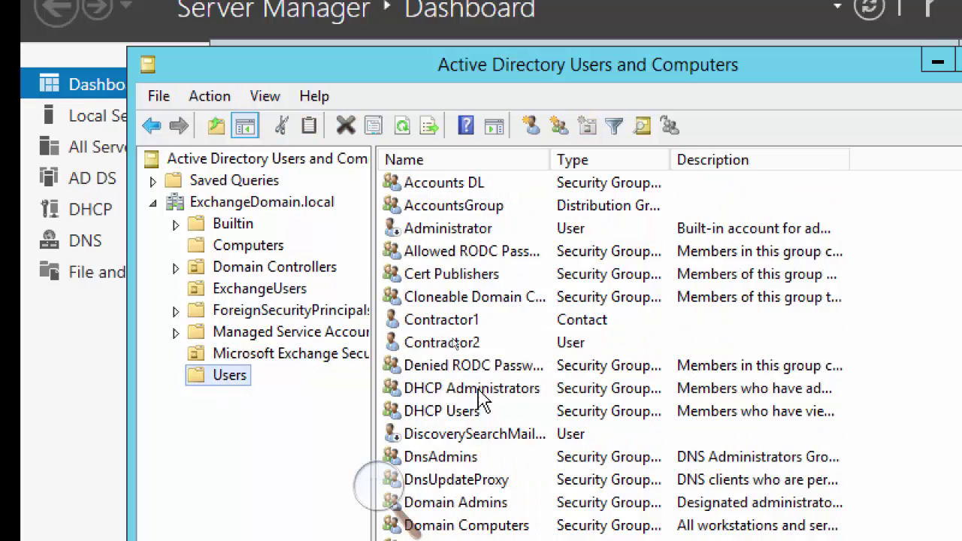
Review the Enterprise Admins group's Members and Member Of tabs, then cancel
left_click(459, 513)
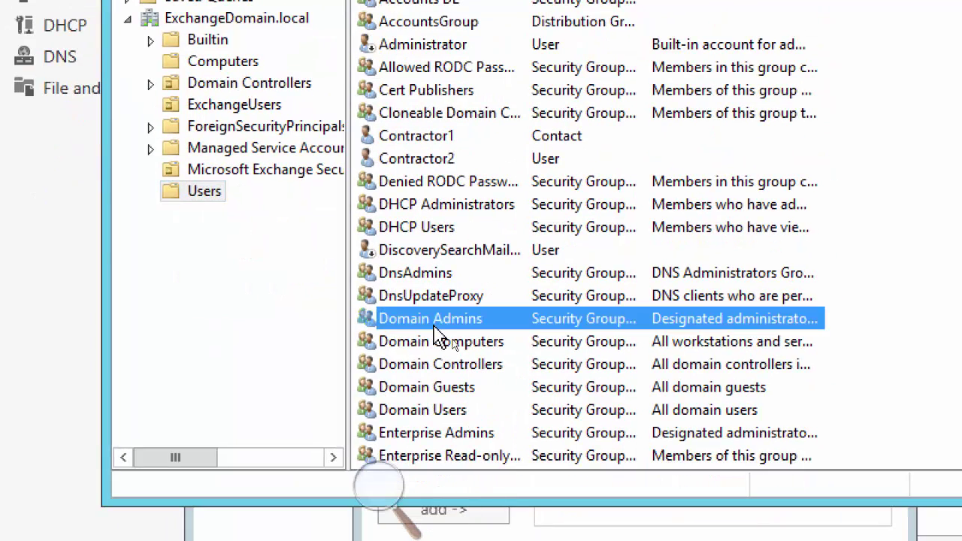
key("e")
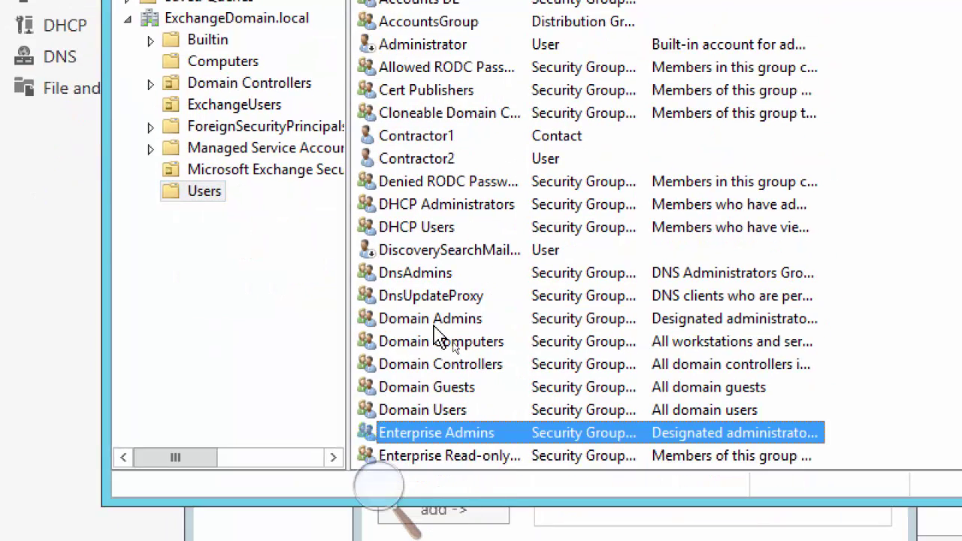
double_click(443, 435)
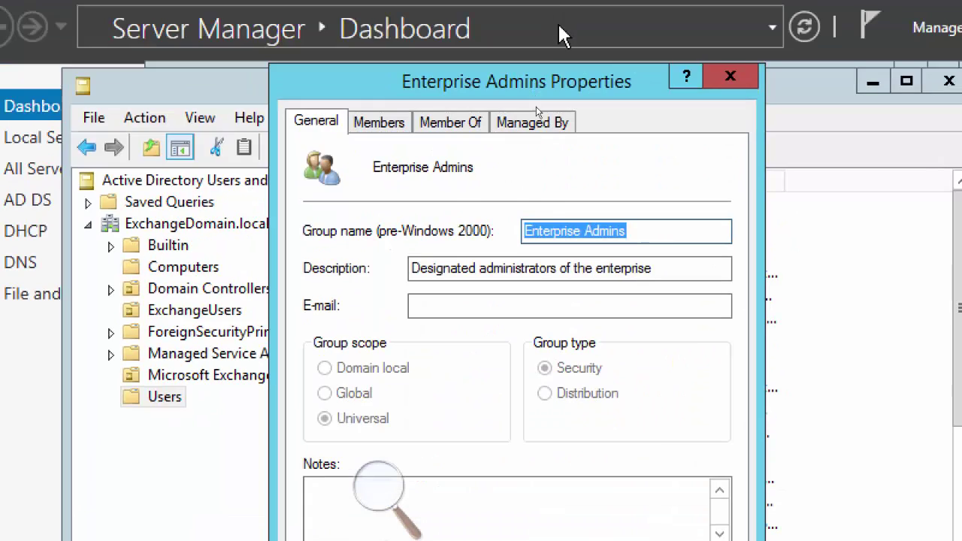
left_click(382, 121)
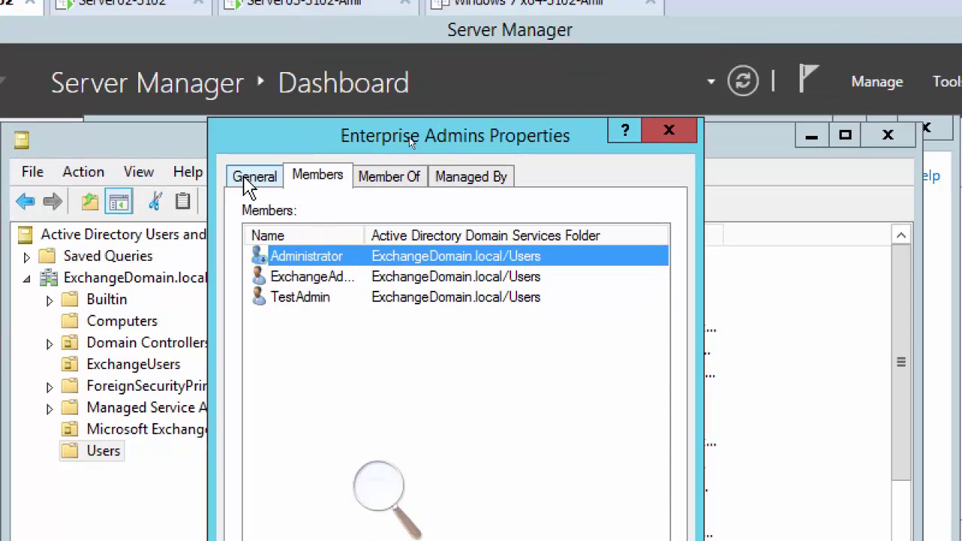
left_click(382, 186)
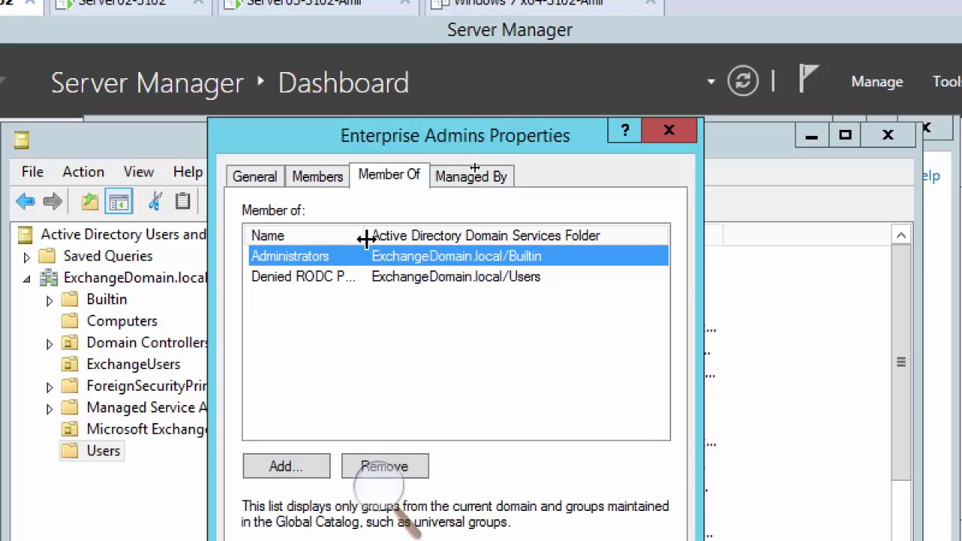
left_click_drag(365, 235, 483, 235)
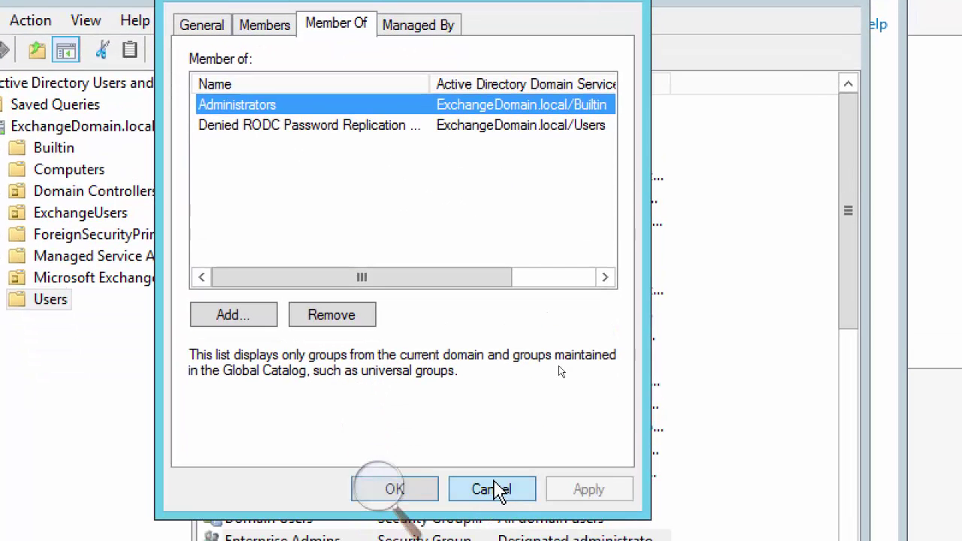
left_click(492, 490)
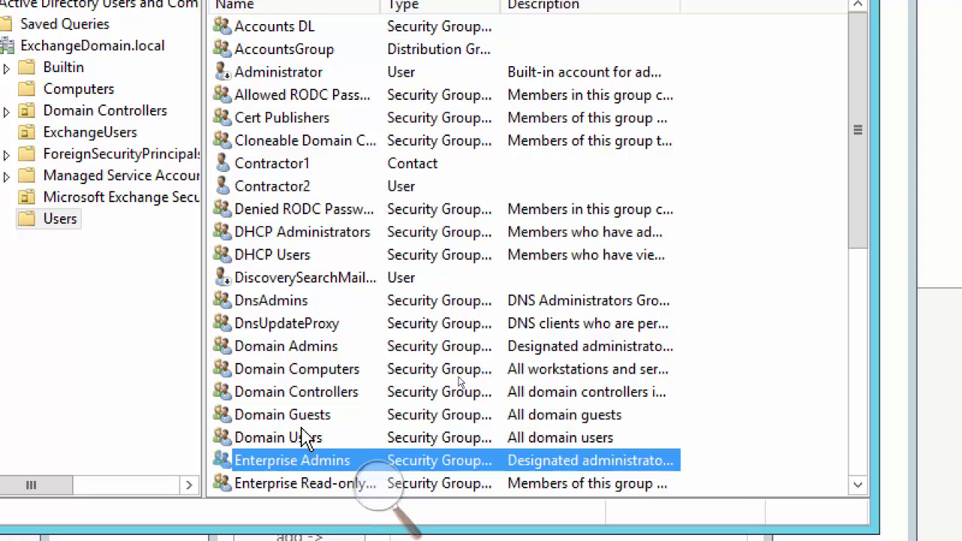
Select the ExchangeAdmin user, cancelling an accidental rename
left_click(302, 429)
key("e")
key("e")
key("e")
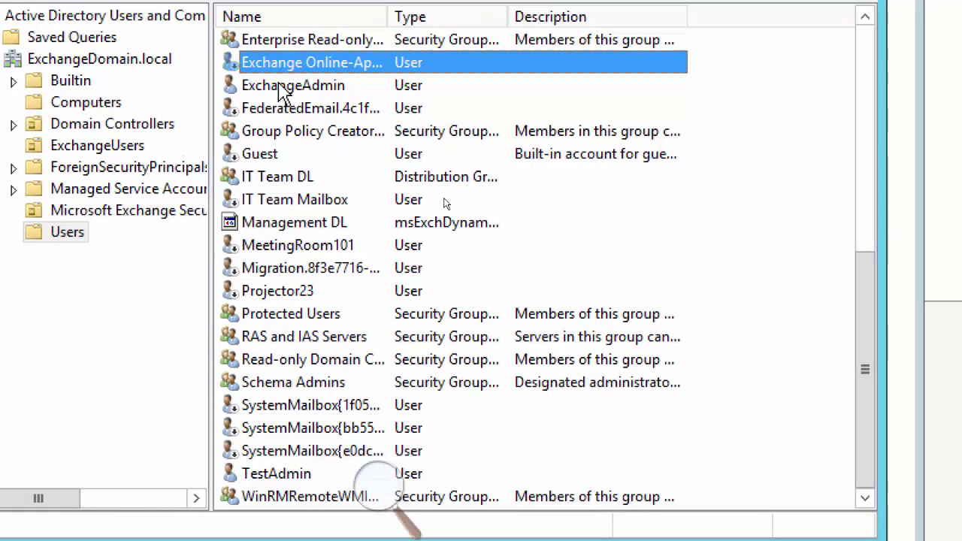
left_click(275, 78)
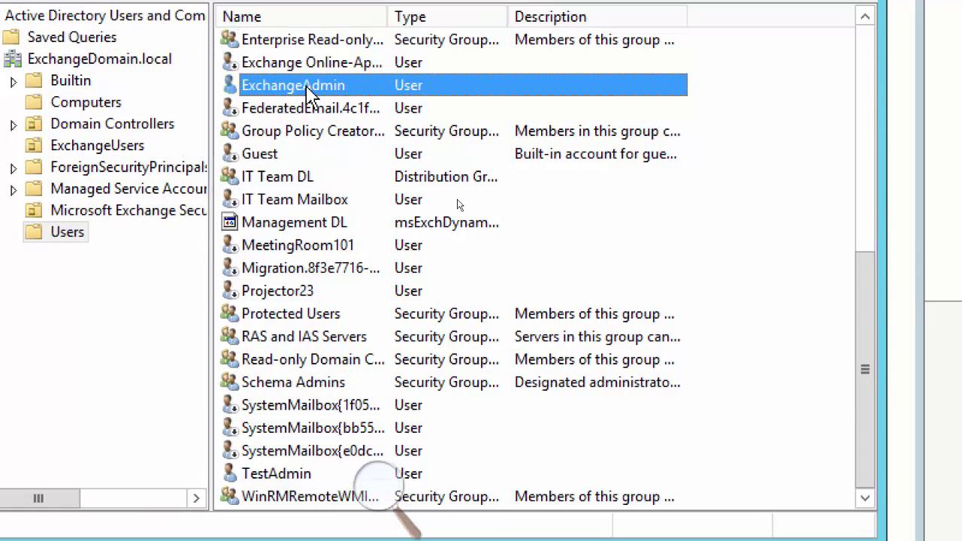
right_click(307, 87)
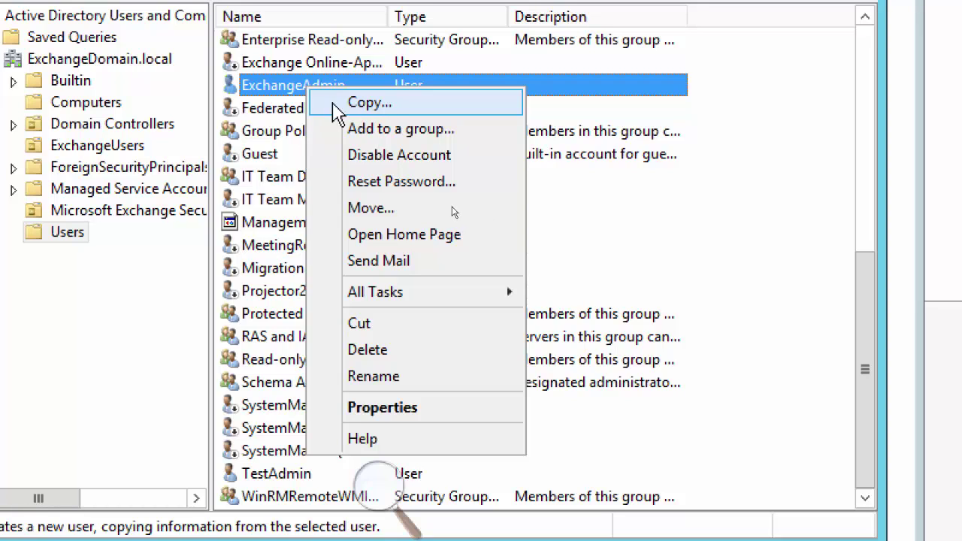
left_click(260, 86)
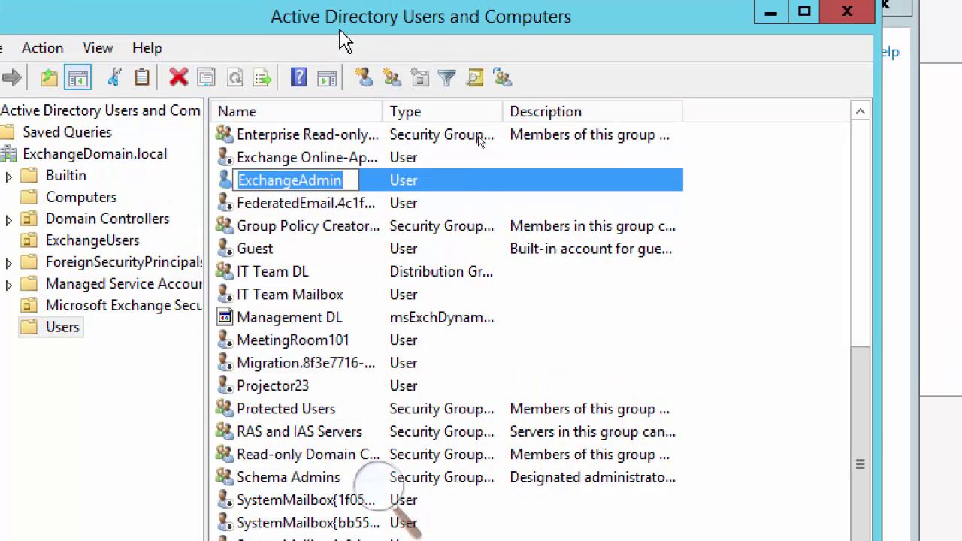
left_click(386, 87)
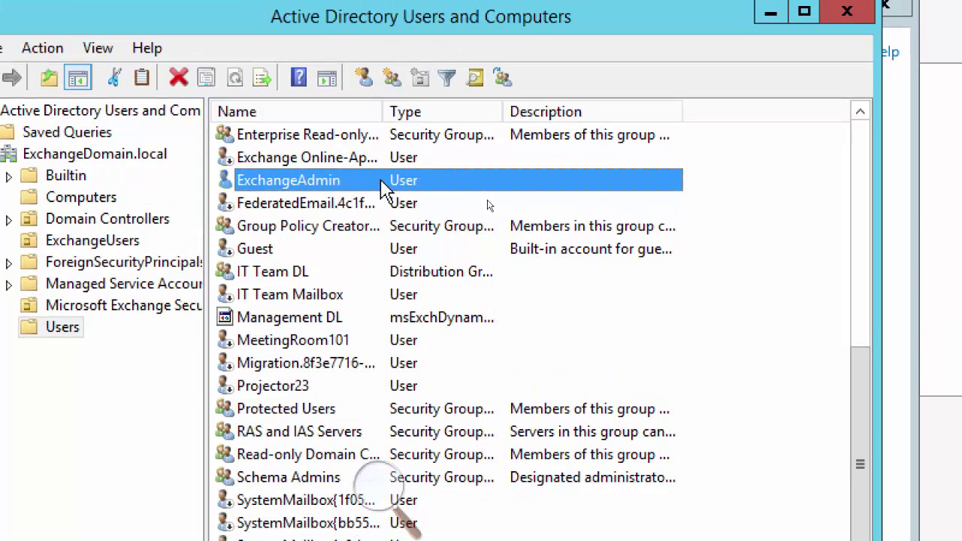
Copy ExchangeAdmin into a new user ExhangeAdmin1, reusing the name as the logon name
right_click(329, 186)
left_click(497, 208)
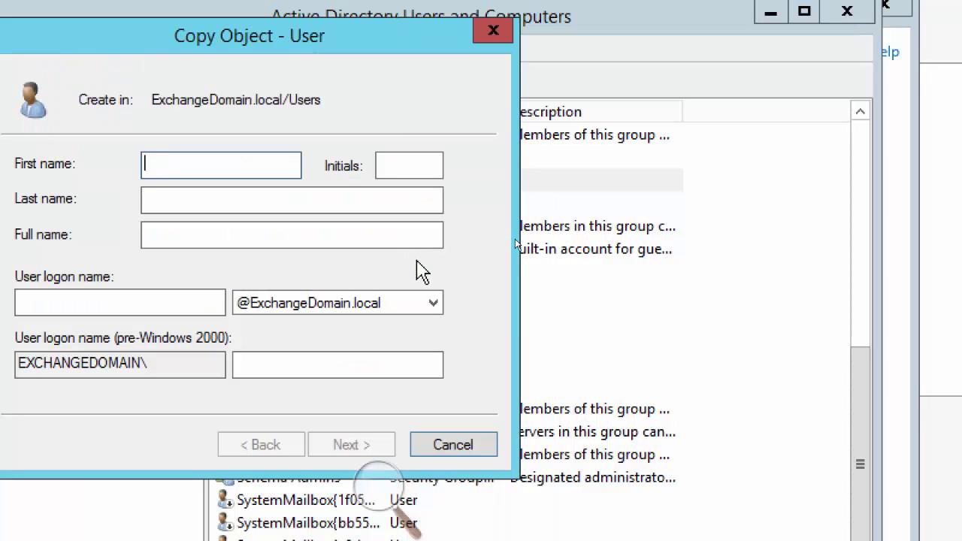
type("ExhangeAdmin1")
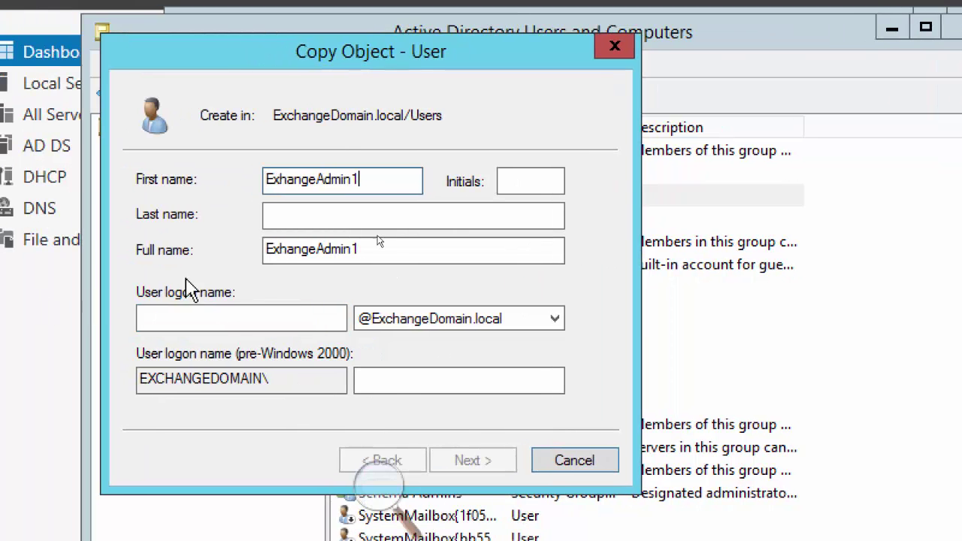
left_click_drag(363, 251, 274, 253)
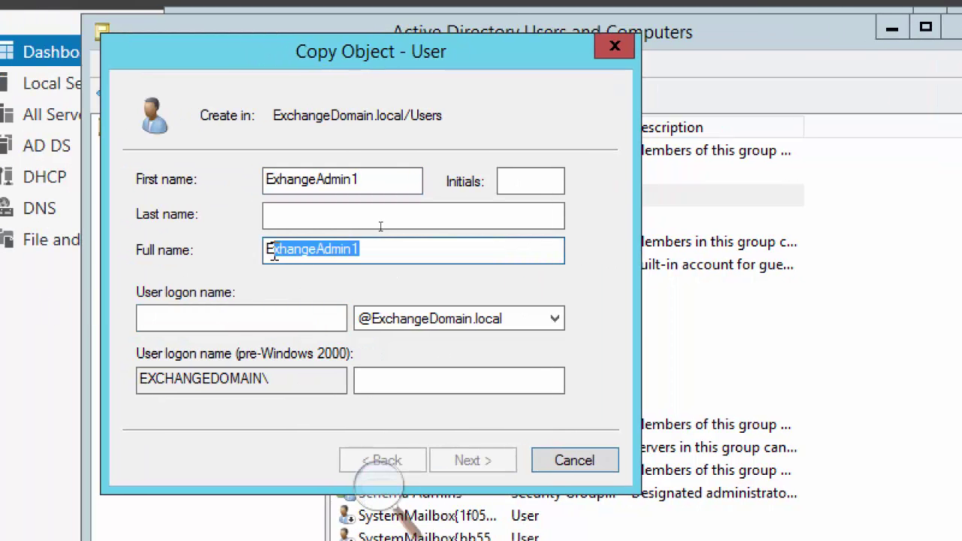
left_click(230, 316)
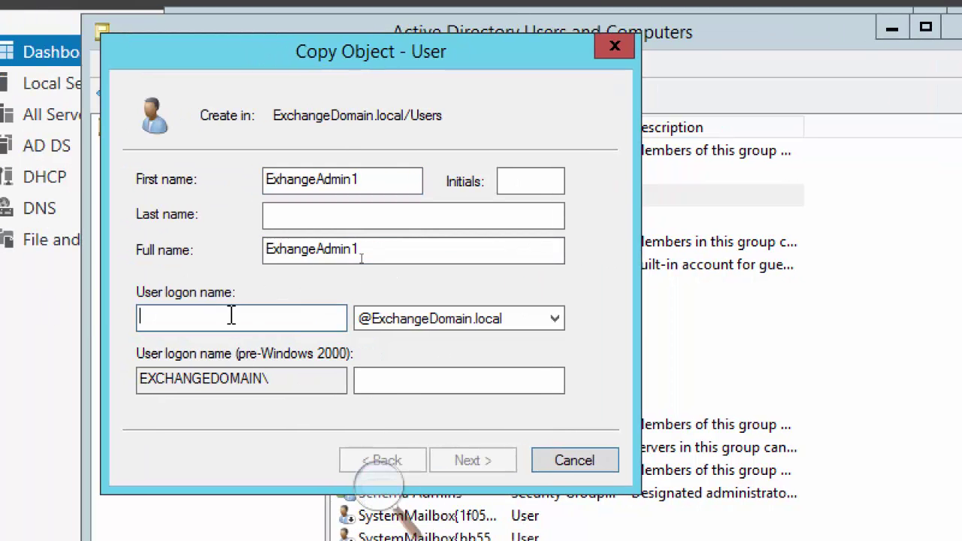
type("ExhangeAdmin1")
left_click(485, 465)
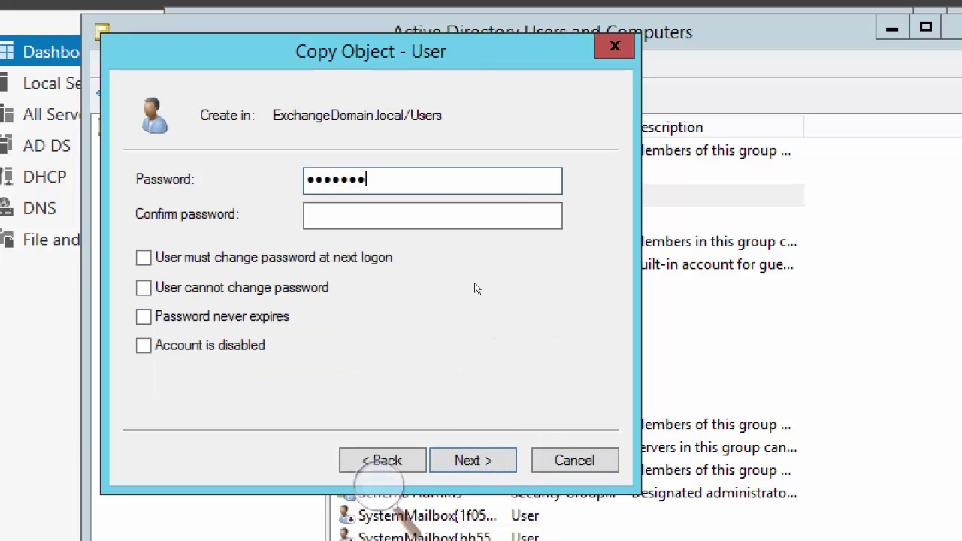
Confirm the new user's password and finish the Copy Object wizard
key("Tab")
type("•••••")
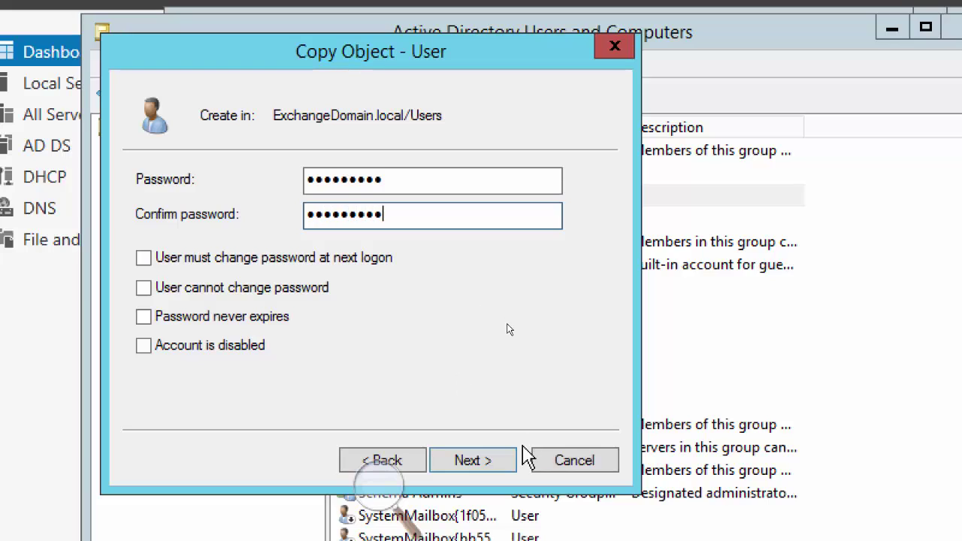
left_click(474, 461)
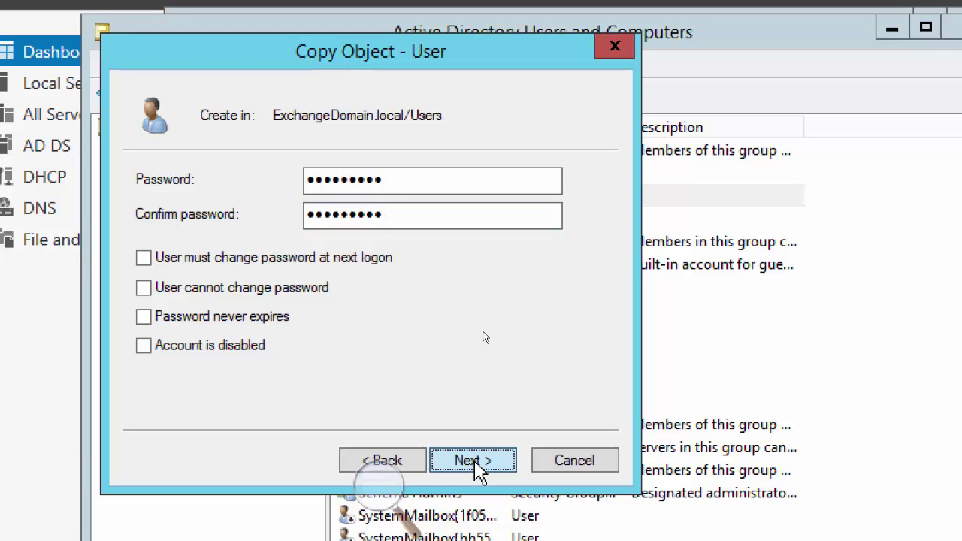
left_click(474, 461)
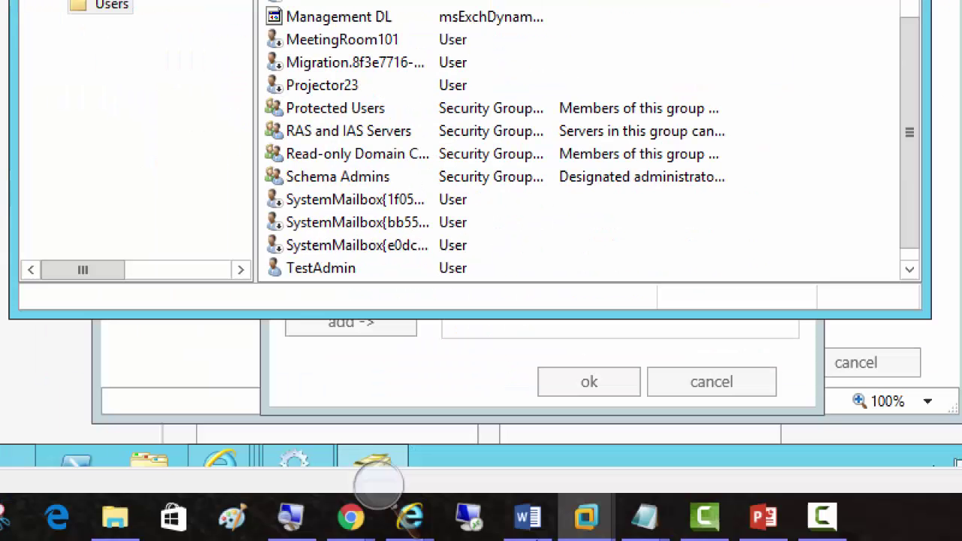
Cancel the Select Members picker and close IT Team DL's properties without saving
left_click(450, 394)
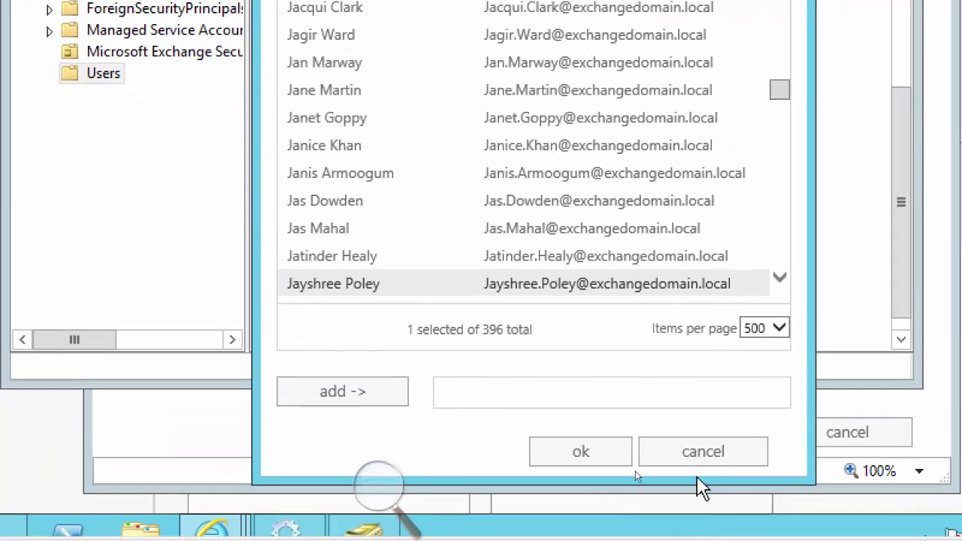
left_click(740, 537)
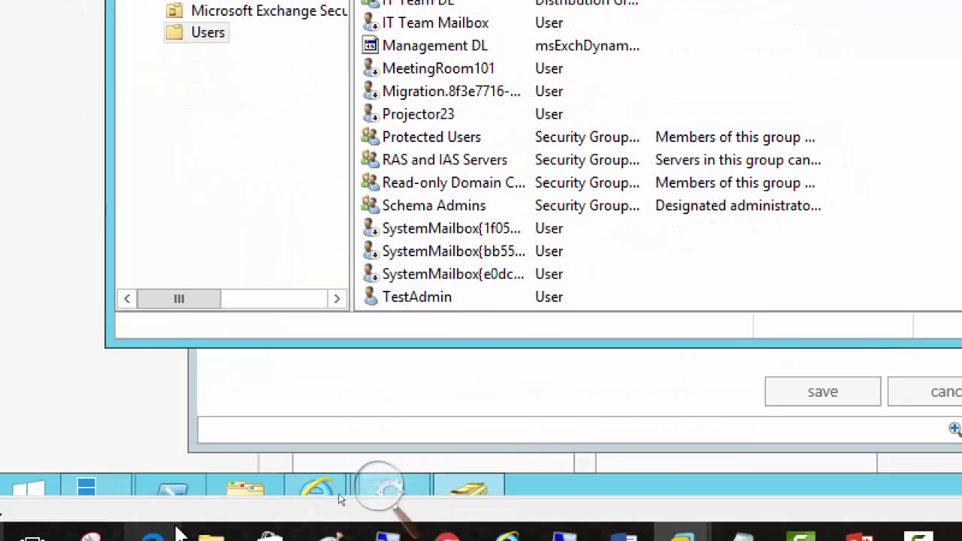
left_click(249, 416)
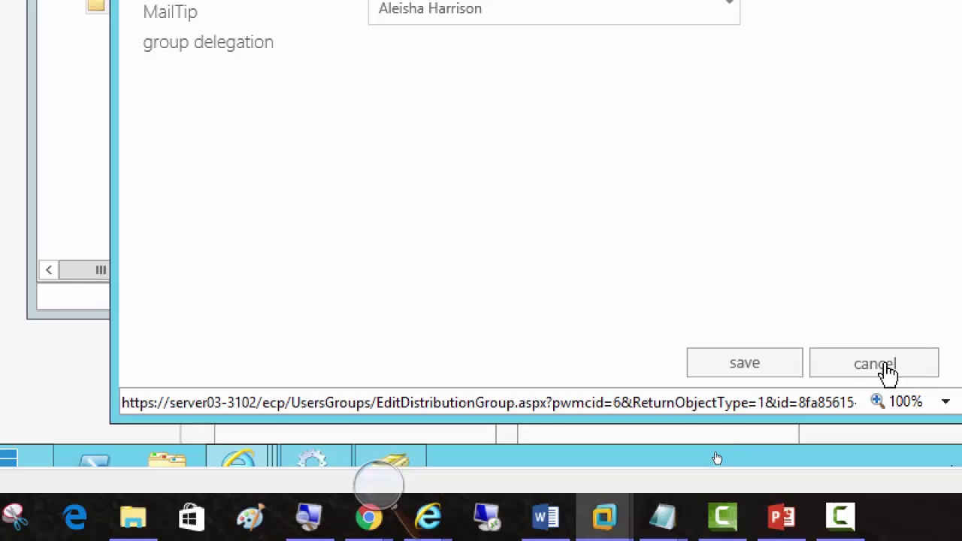
left_click(882, 365)
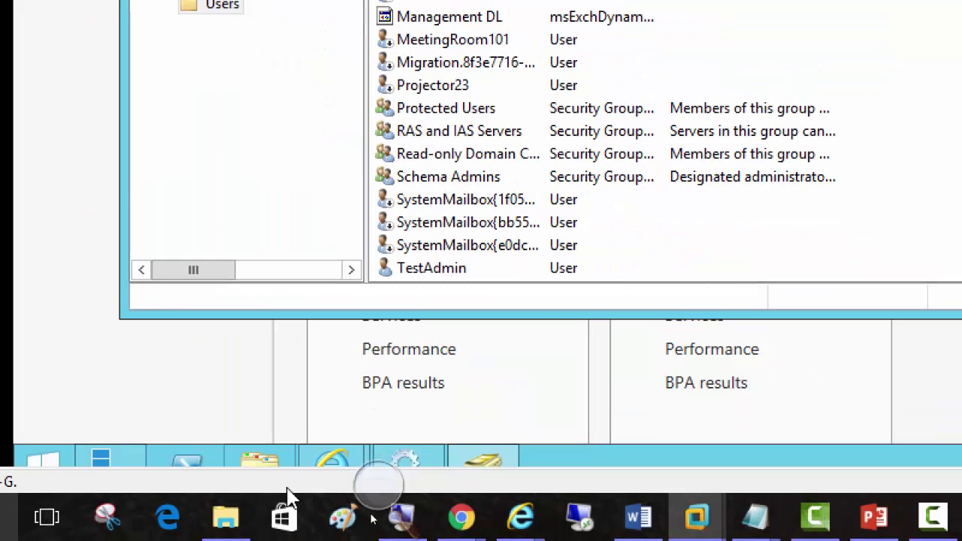
Check the group member's webmail inbox, then return to the EAC groups list
mouse_move(325, 462)
left_click(413, 365)
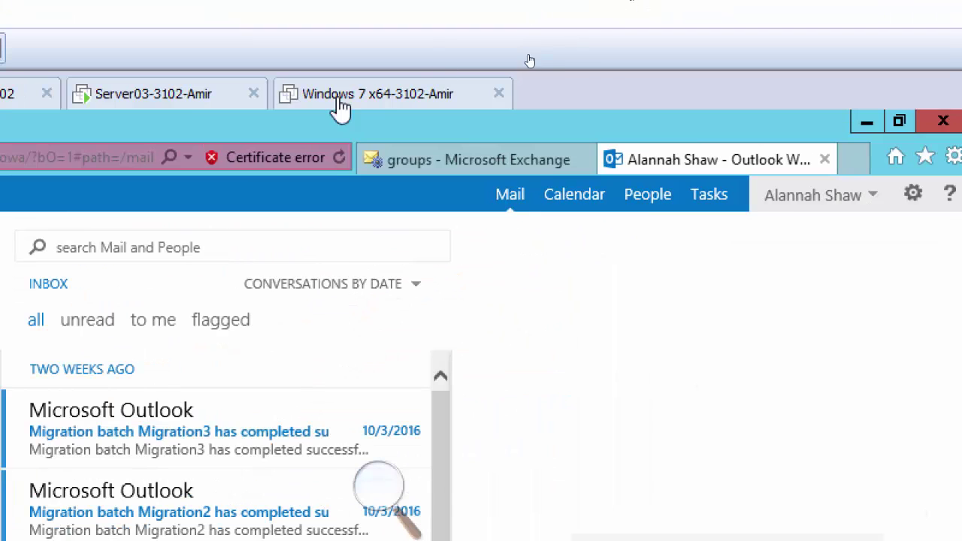
left_click(481, 160)
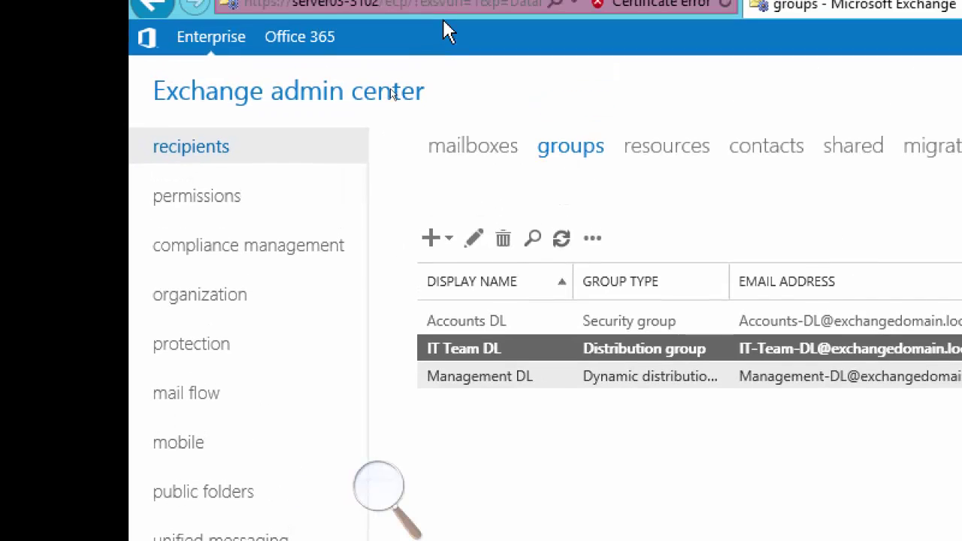
Start a new user mailbox linked to the newly created admin account
left_click(460, 149)
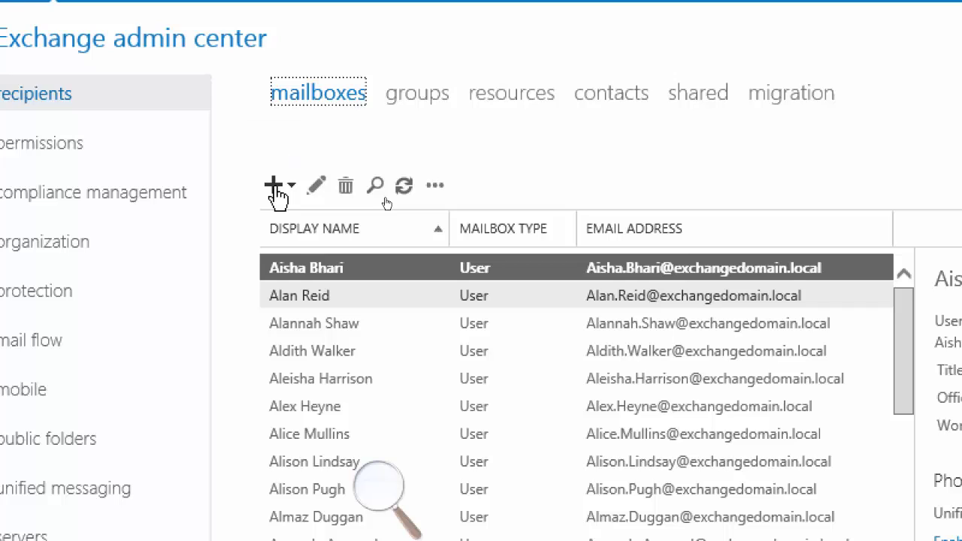
left_click(276, 190)
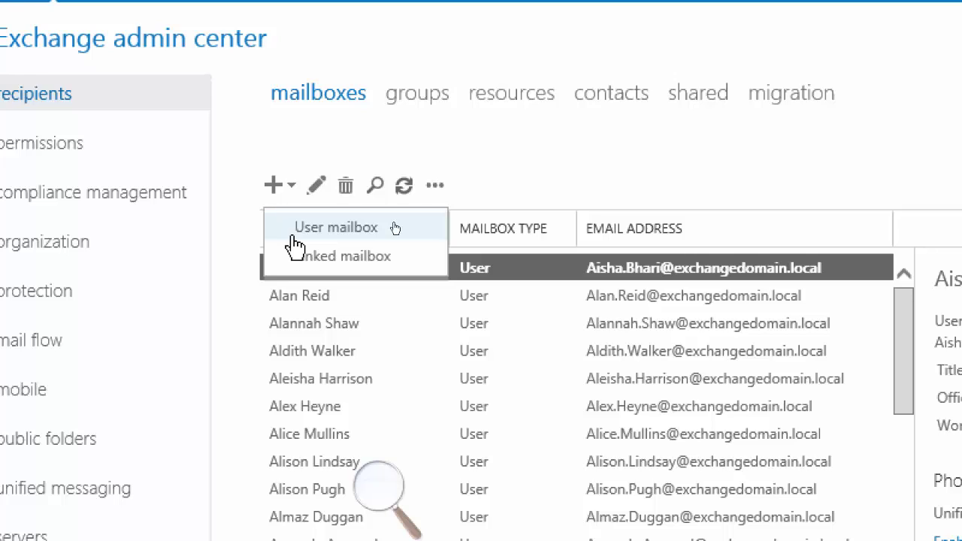
left_click(394, 225)
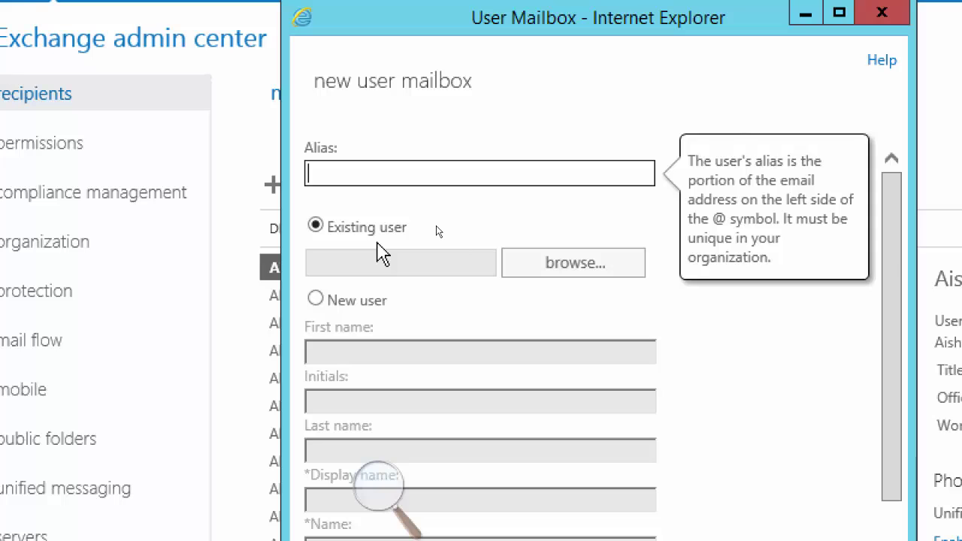
left_click(575, 264)
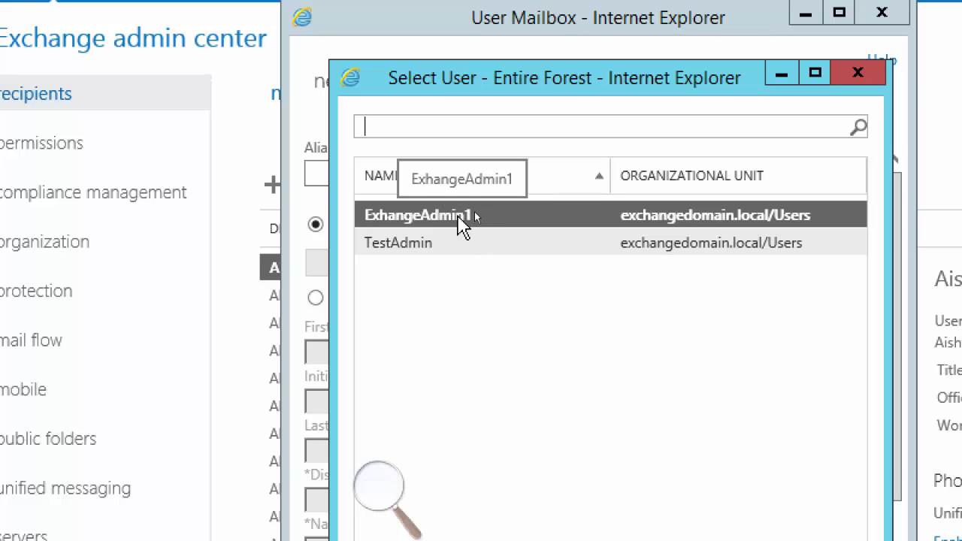
double_click(463, 218)
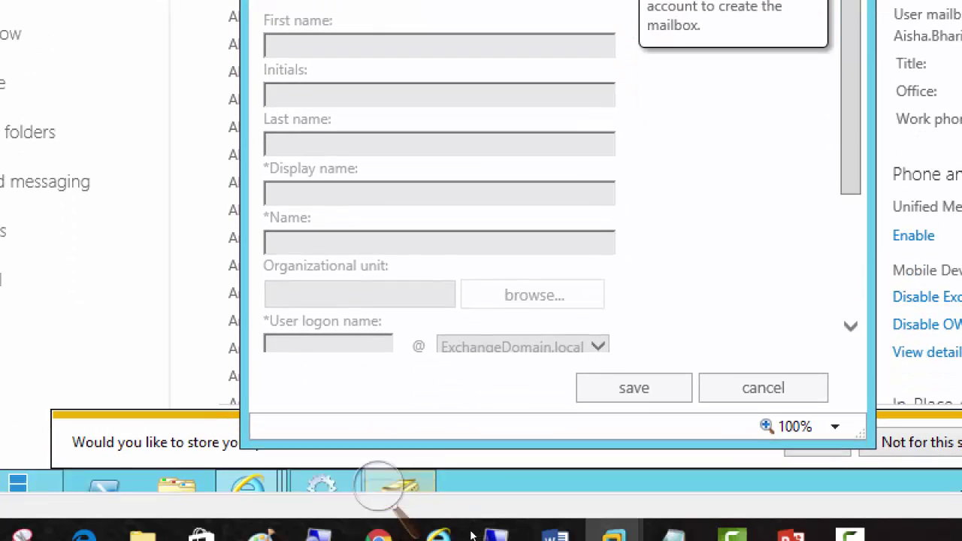
left_click_drag(846, 147, 869, 312)
Store the mailbox in database DB1, save it, and return to the groups list
left_click(301, 325)
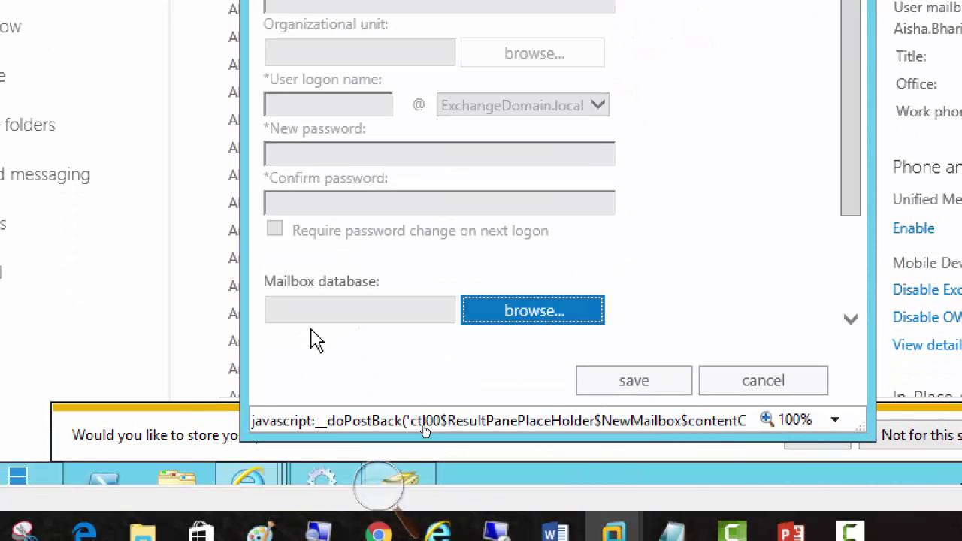
left_click(511, 233)
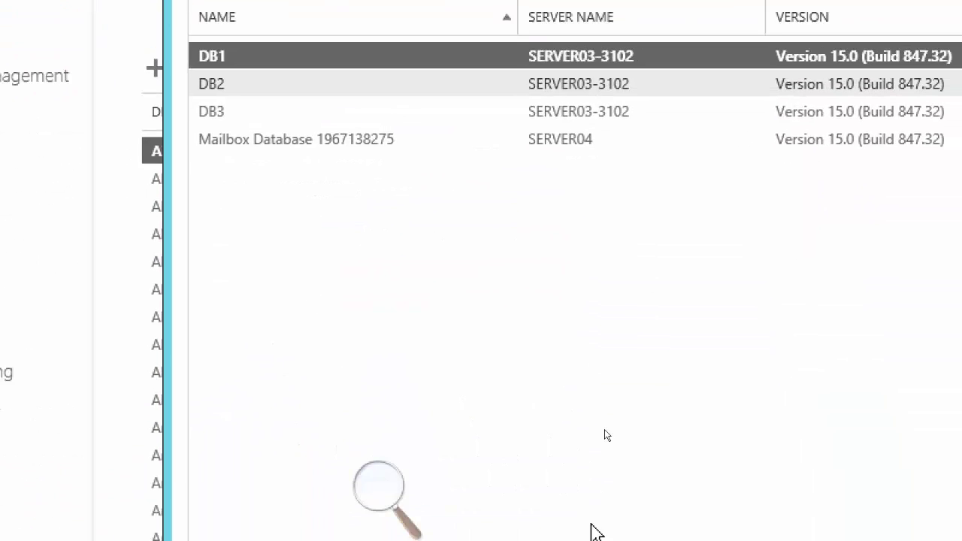
left_click(726, 466)
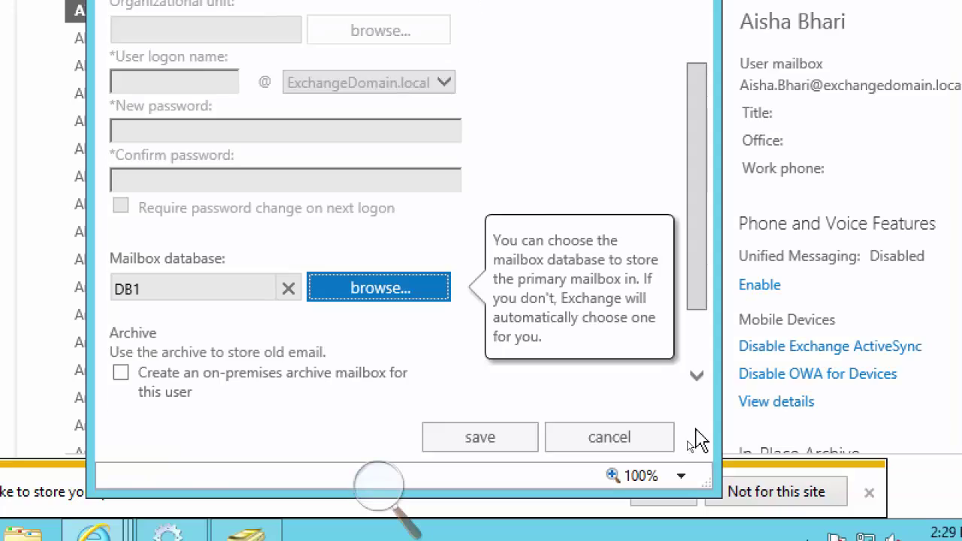
left_click(500, 438)
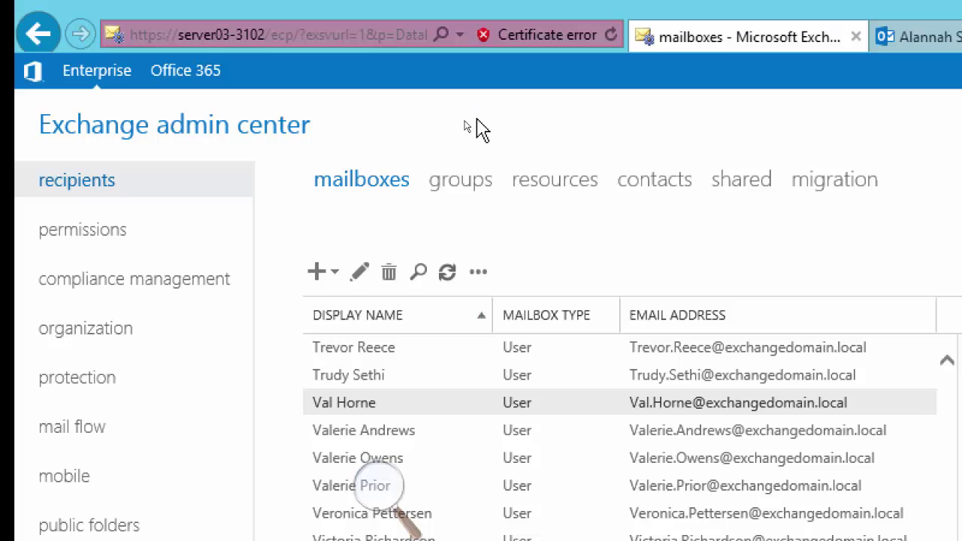
left_click(454, 183)
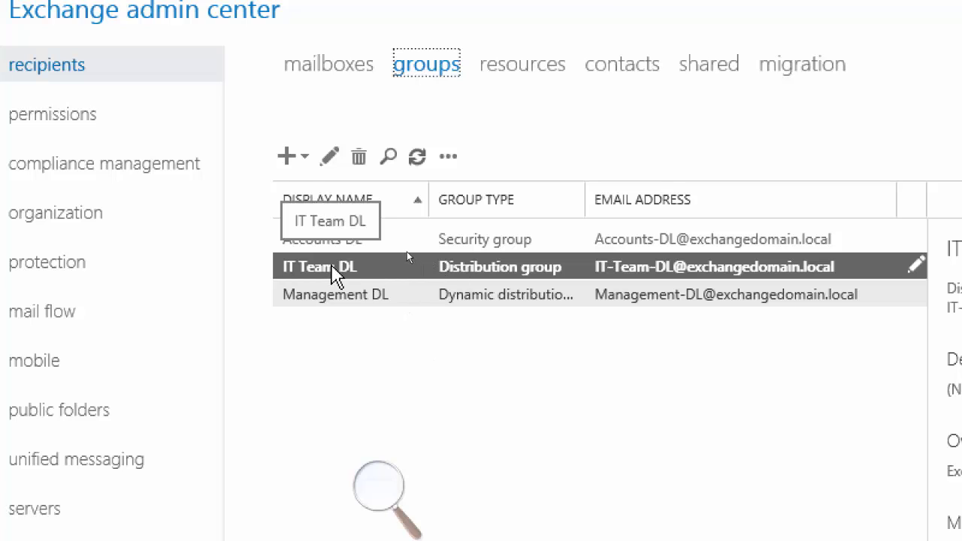
Open IT Team DL's member picker and show 500 recipients per page
left_click(326, 157)
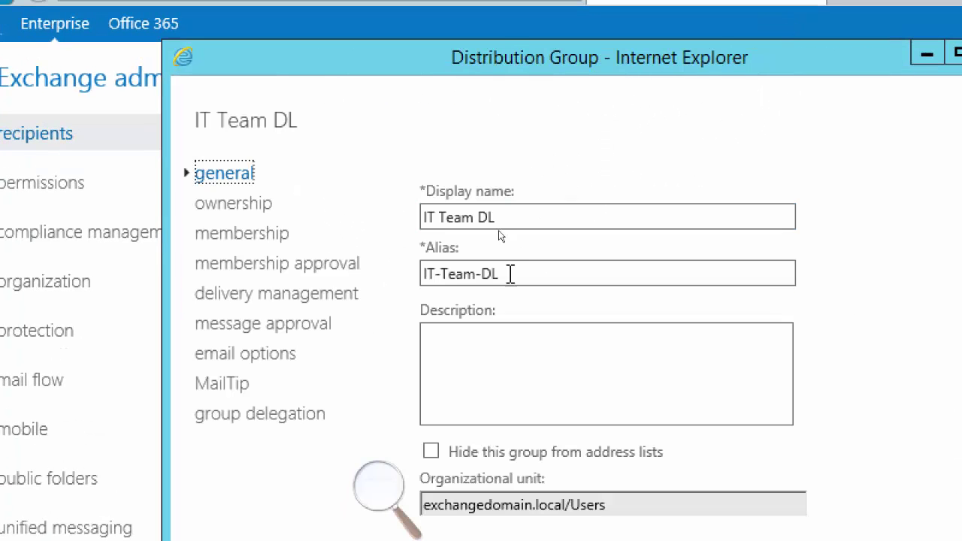
left_click(262, 236)
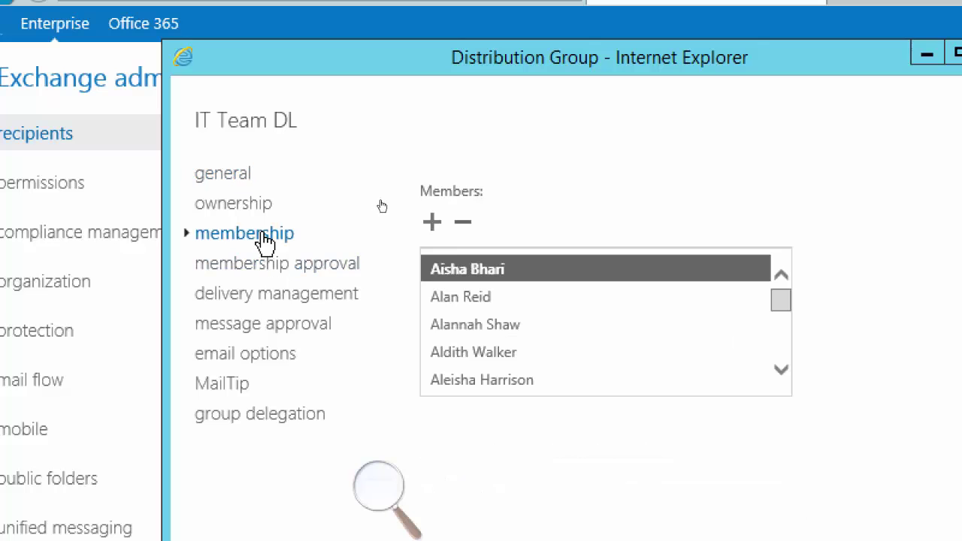
left_click(433, 222)
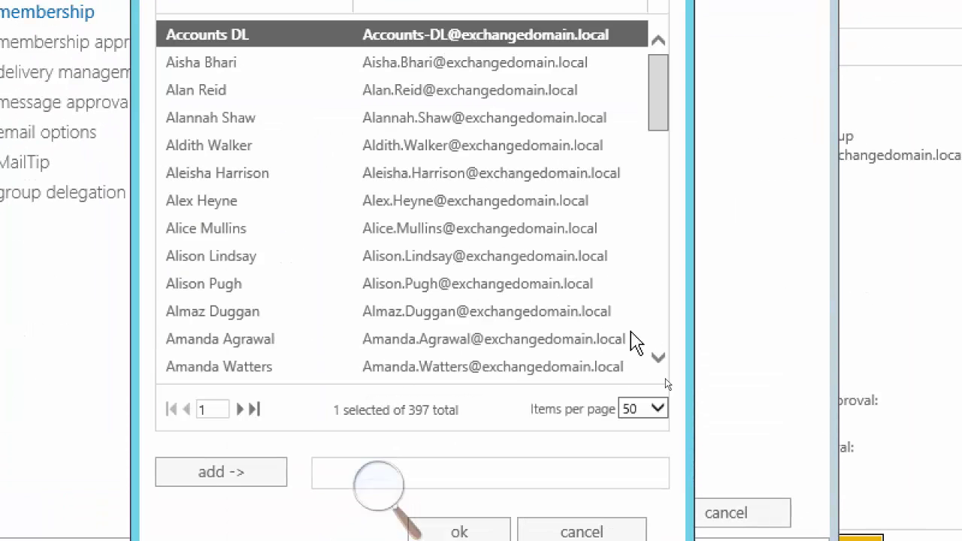
left_click(667, 391)
left_click(635, 456)
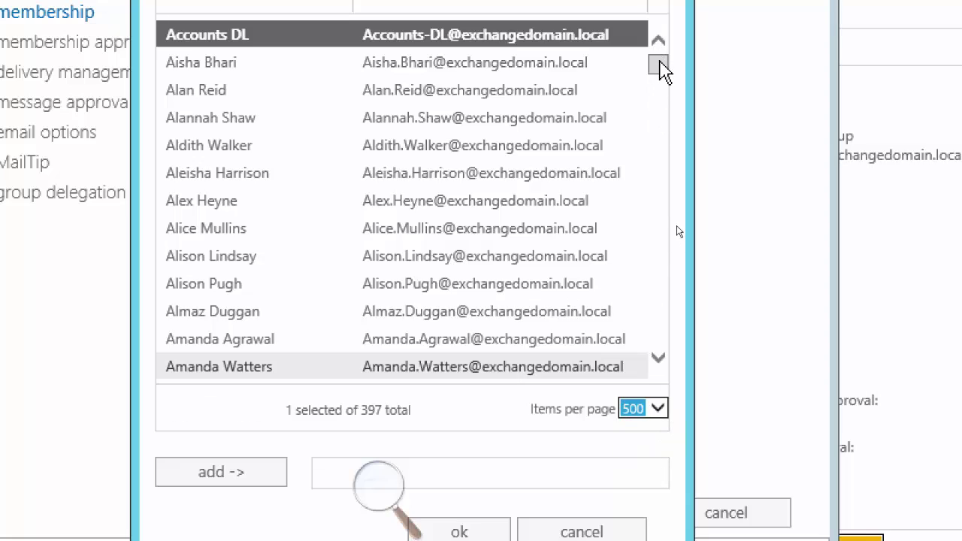
Select a range of 95 users, add them as members, and confirm
left_click_drag(660, 64, 651, 162)
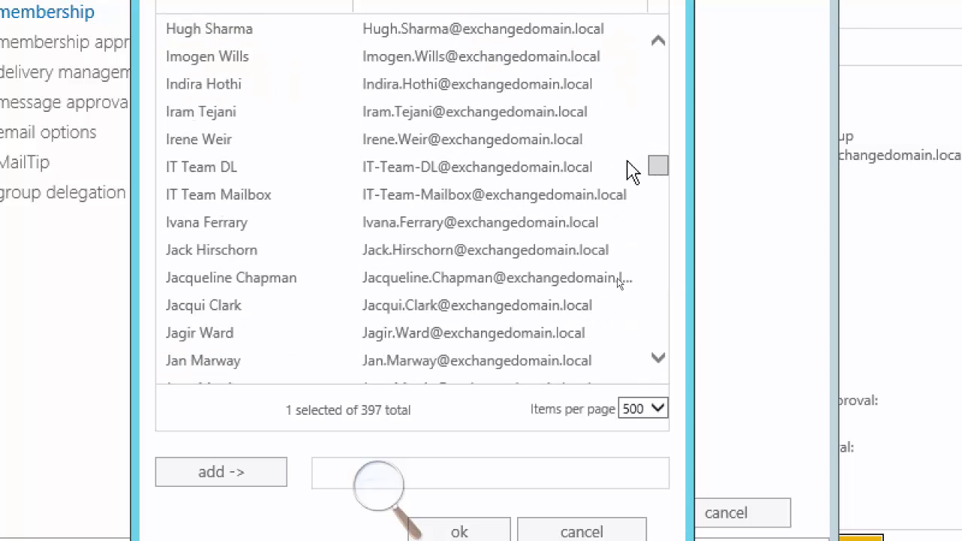
left_click(203, 59)
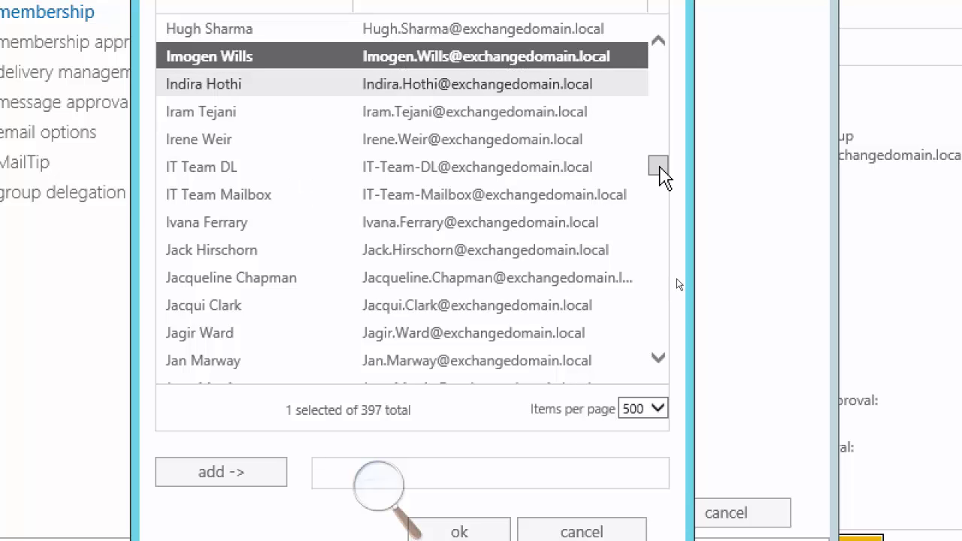
left_click_drag(661, 177, 672, 240)
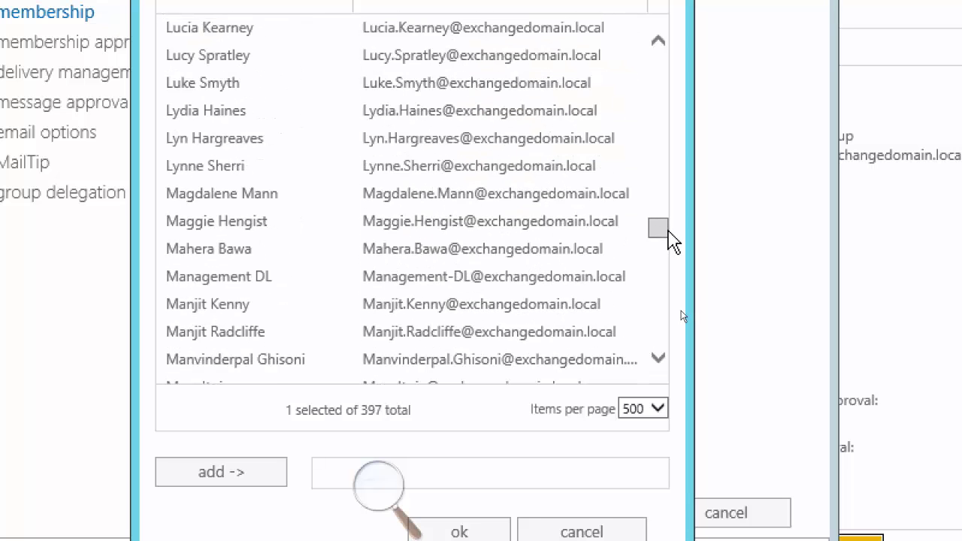
left_click(560, 214)
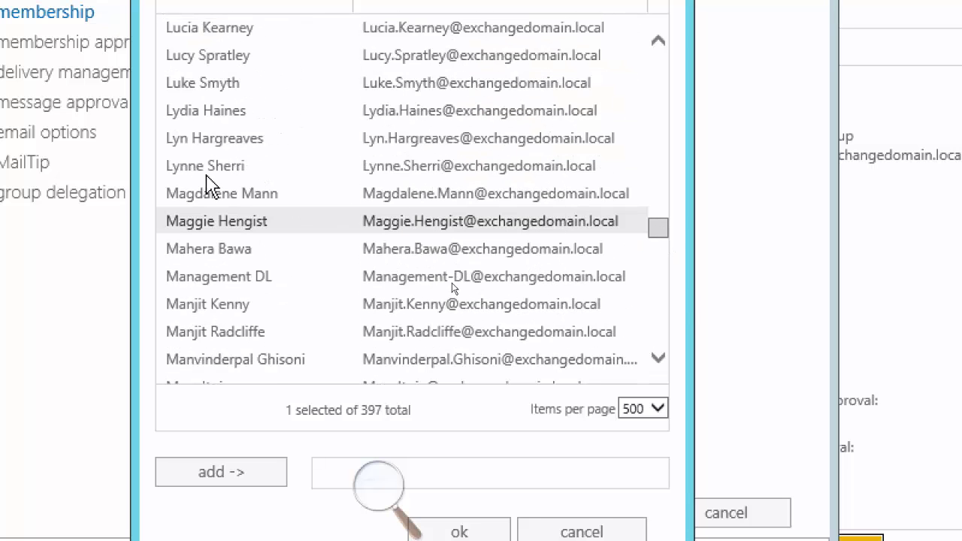
left_click(228, 167, "shift")
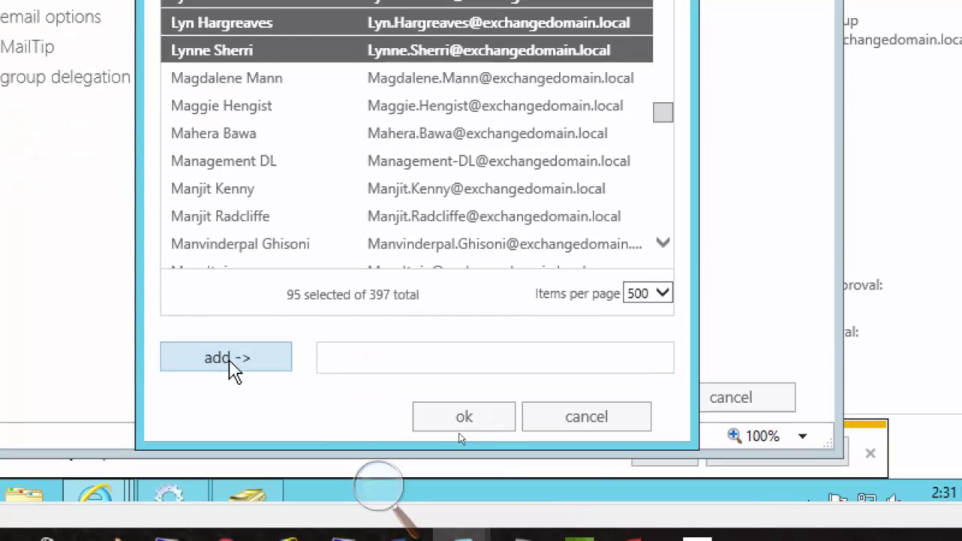
left_click(228, 482)
left_click(464, 421)
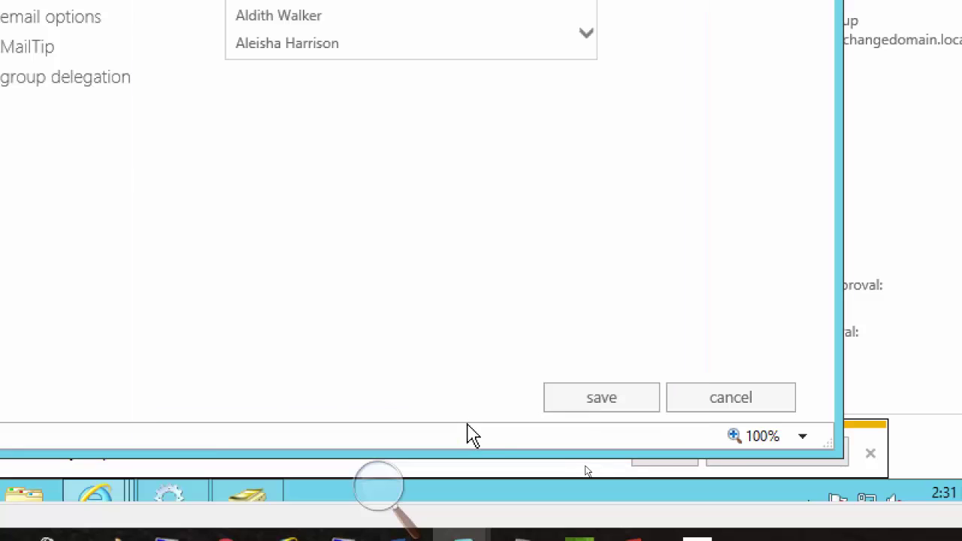
Try saving the membership, dismiss the self-membership error, and reopen the member picker higher up
left_click(621, 399)
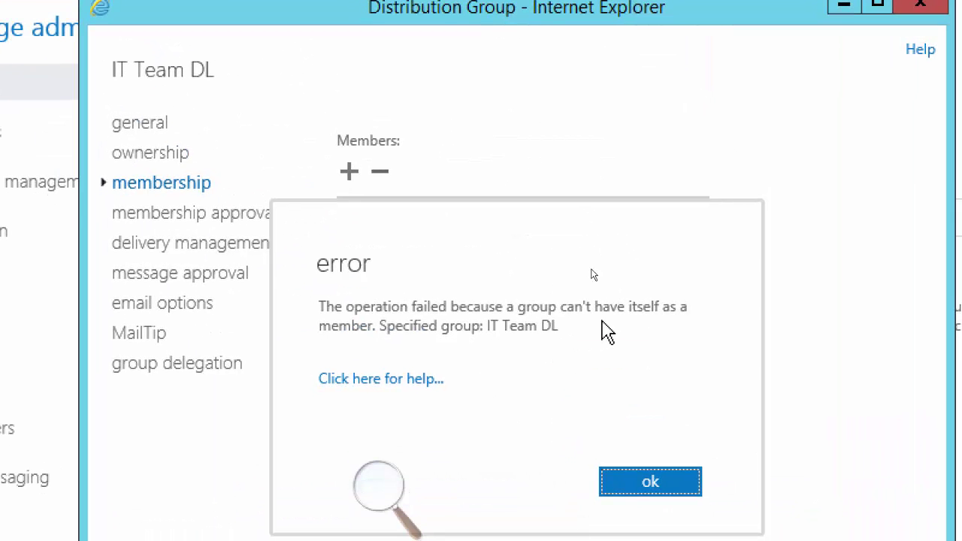
left_click(644, 491)
left_click(348, 177)
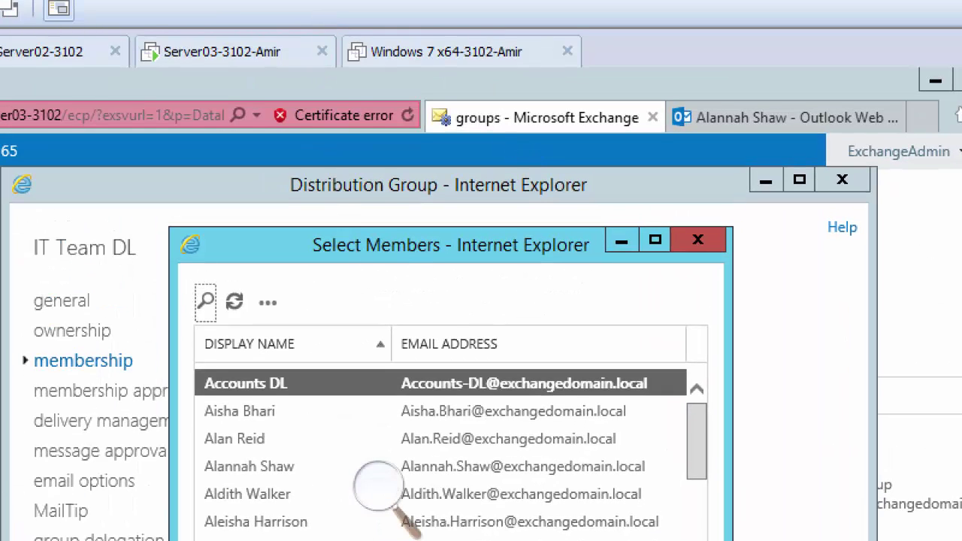
left_click_drag(419, 249, 509, 525)
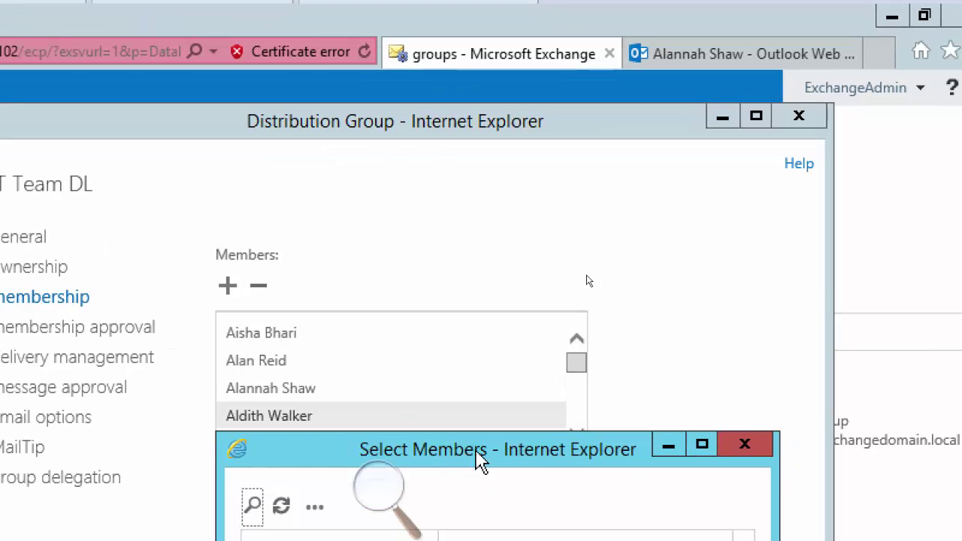
left_click_drag(474, 455, 419, 145)
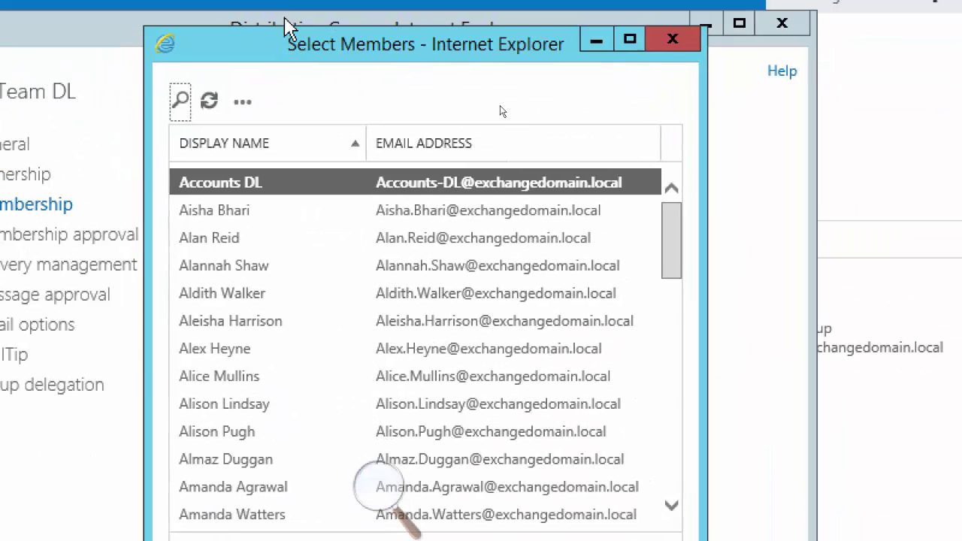
Show 500 recipients per page and scroll through all 397 recipients
left_click(247, 244)
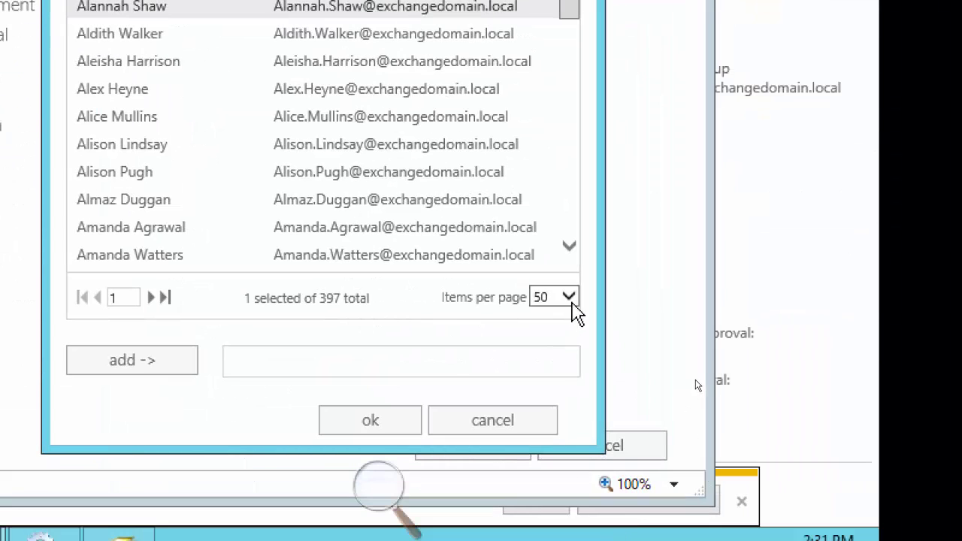
left_click(571, 298)
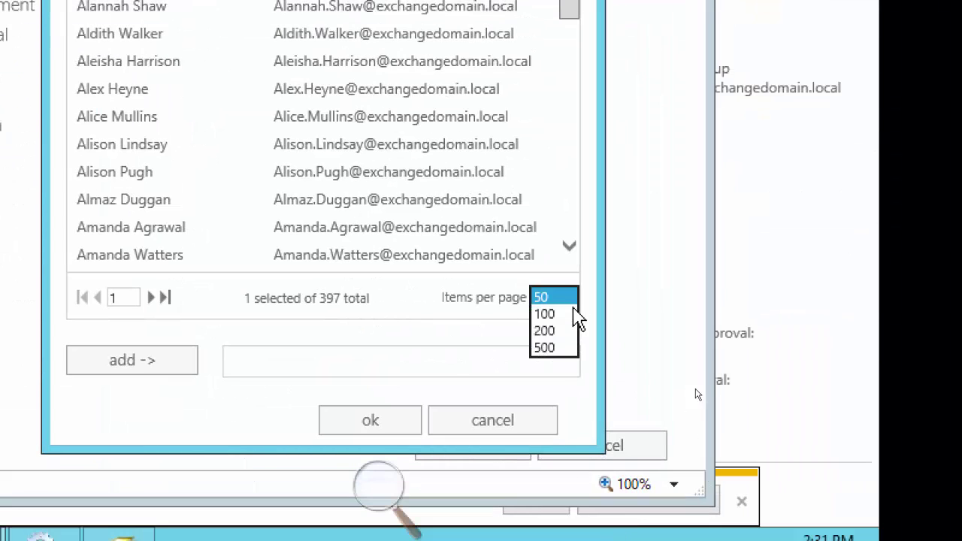
left_click(564, 348)
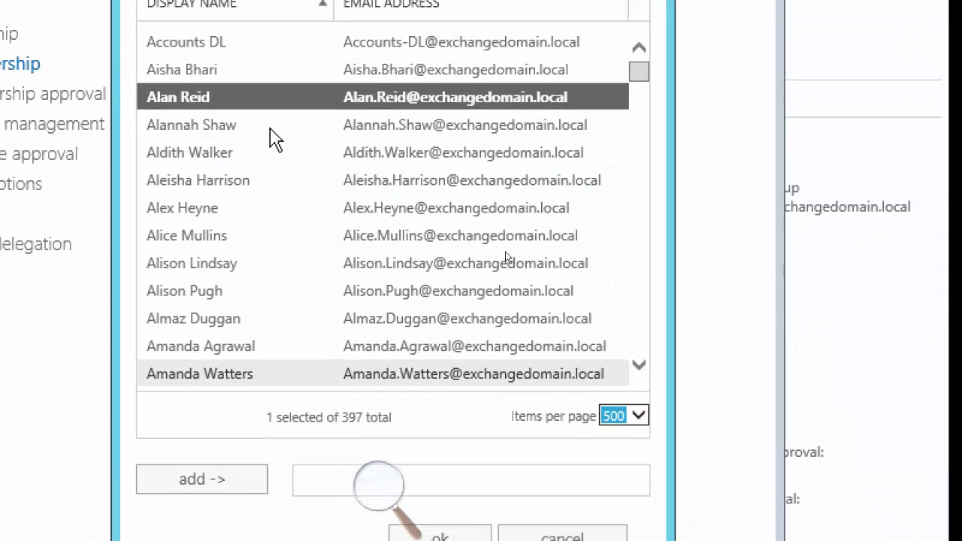
left_click(215, 264)
scroll(637, 329, "down", 4)
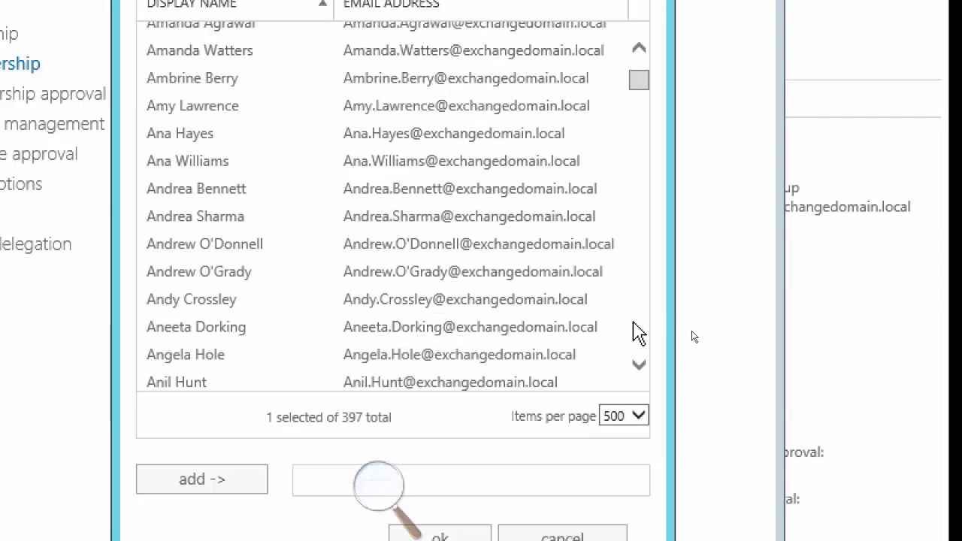
scroll(648, 326, "down", 20)
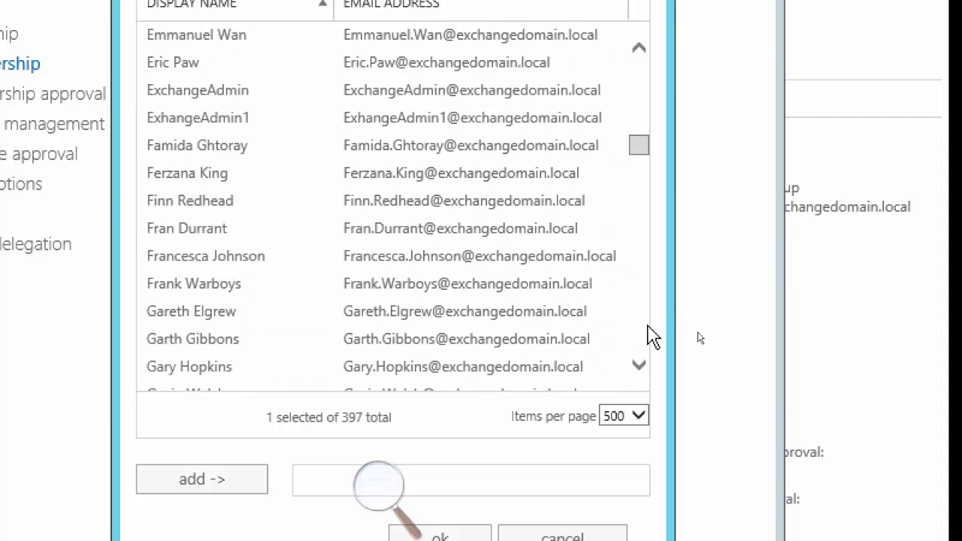
scroll(653, 337, "down", 20)
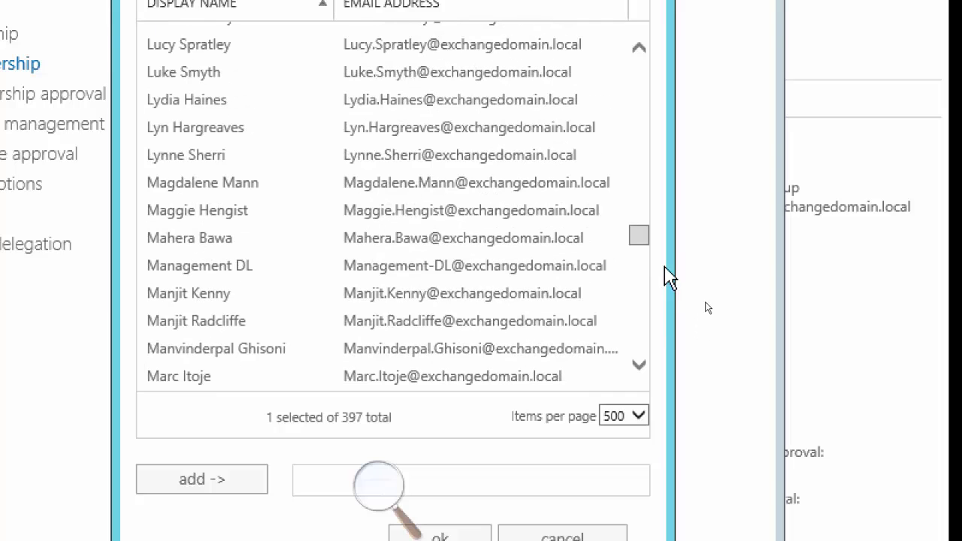
left_click_drag(636, 237, 634, 169)
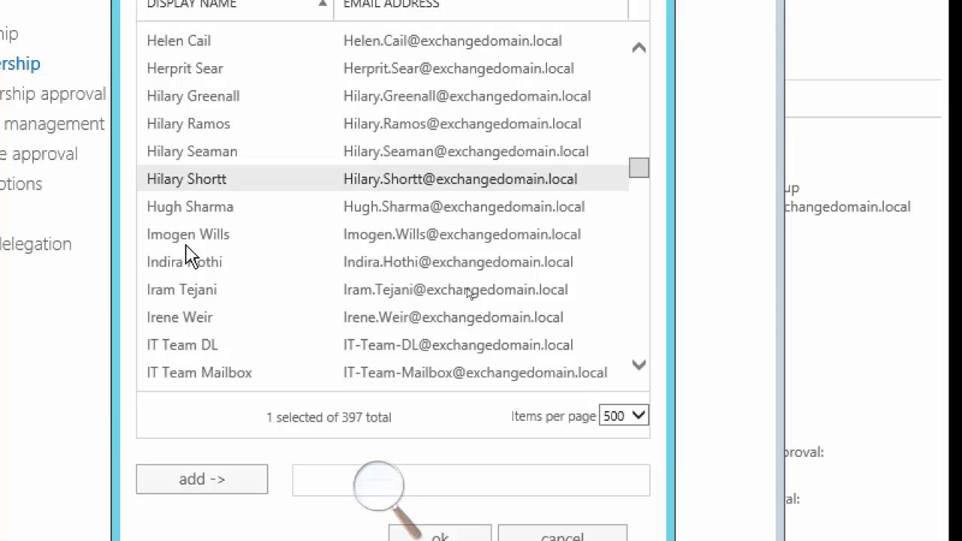
Select four recipients plus IT Team Mailbox, then extend the selection to 90 recipients
left_click(207, 242)
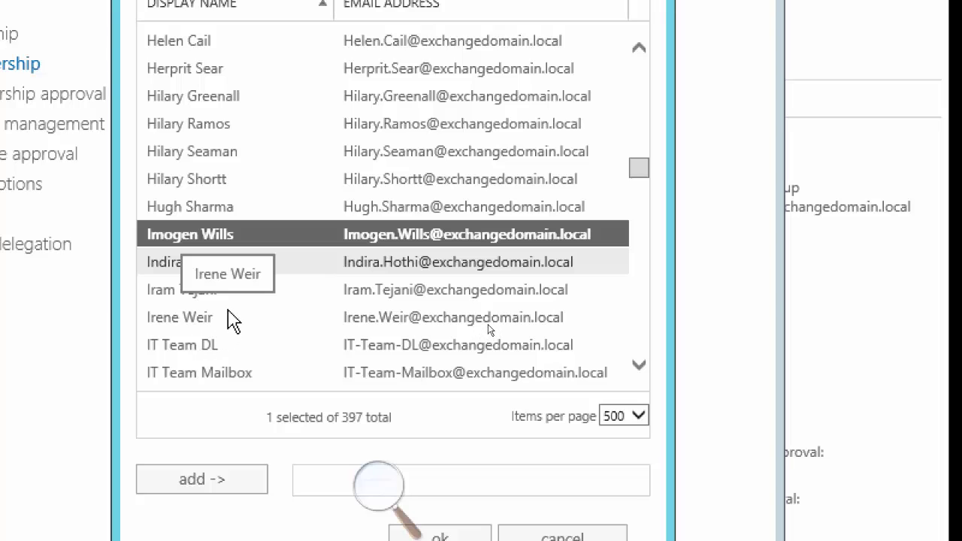
left_click(203, 323, "shift")
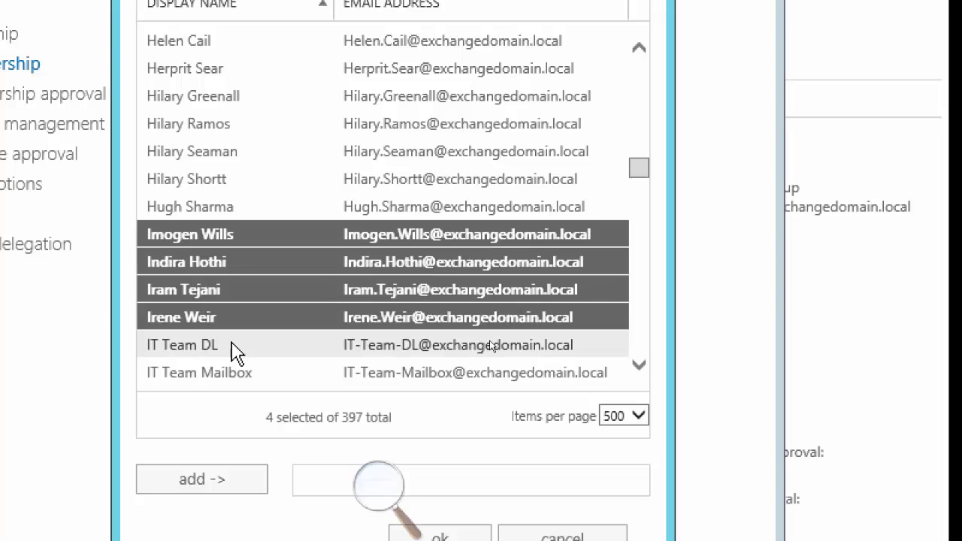
left_click(215, 373, "ctrl")
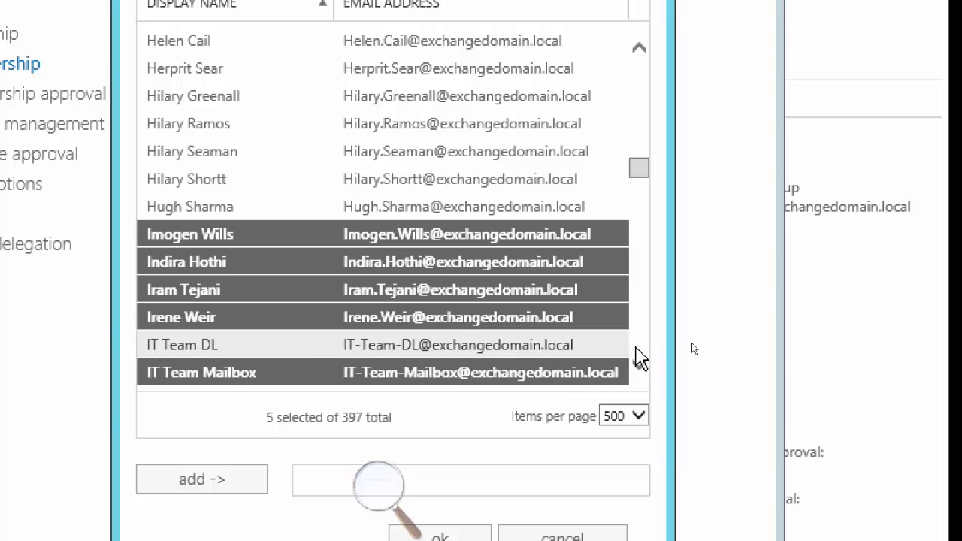
scroll(641, 359, "down", 4)
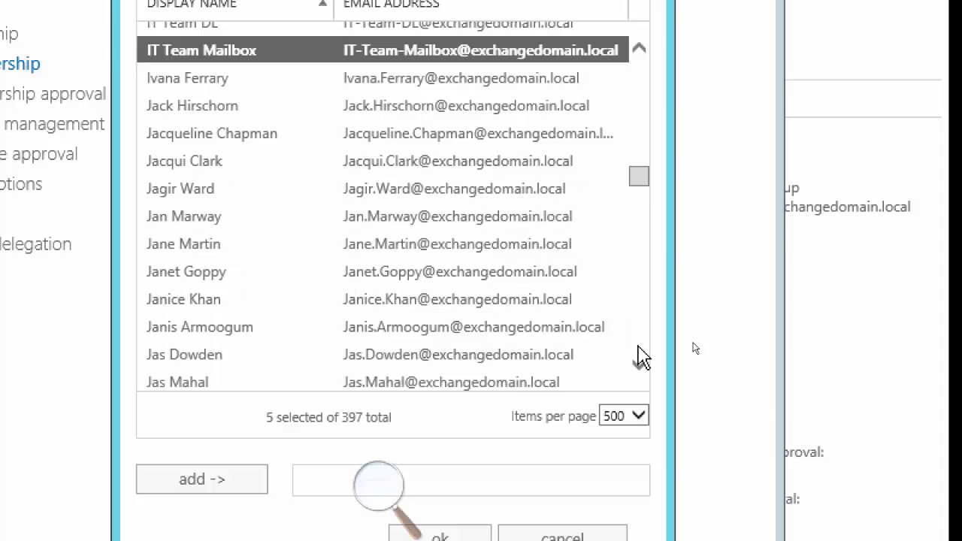
scroll(641, 358, "down", 4)
scroll(641, 359, "down", 8)
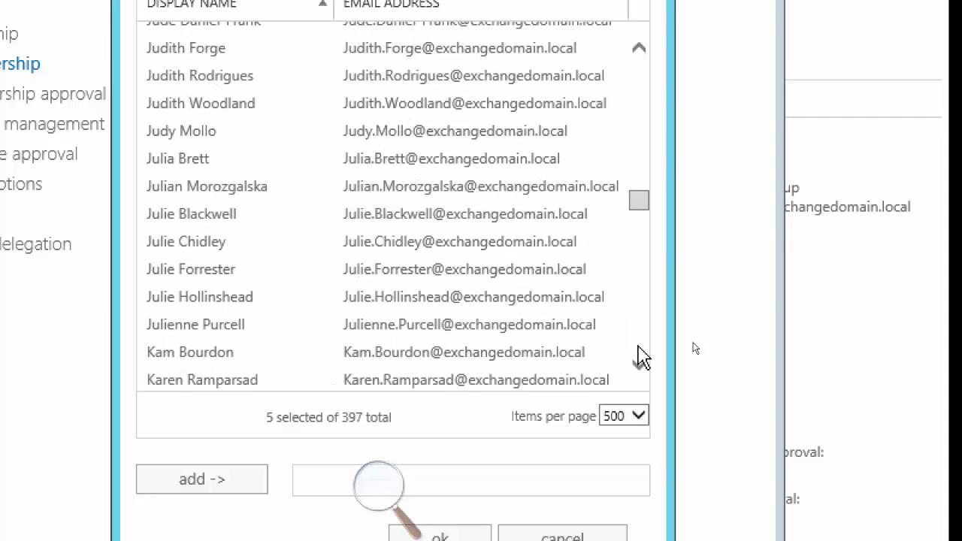
scroll(641, 359, "down", 4)
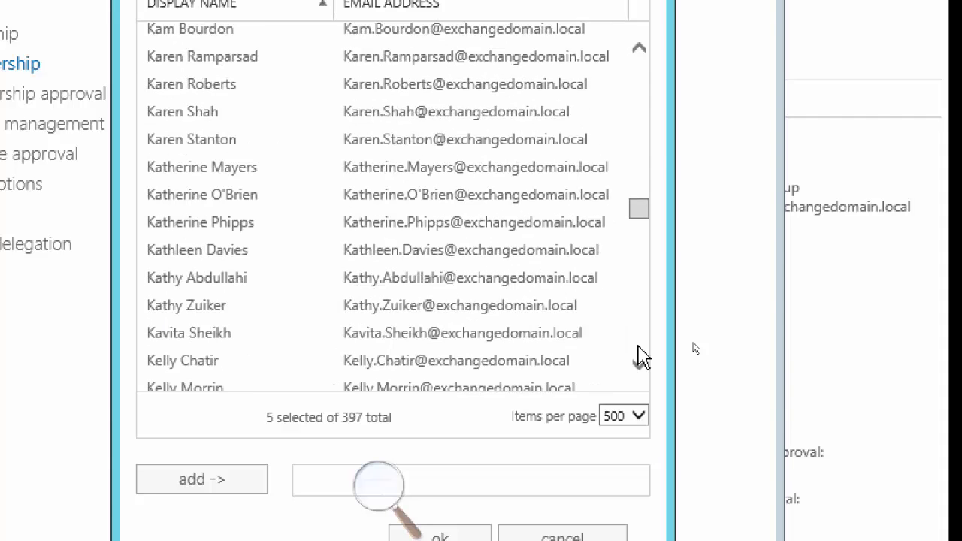
scroll(640, 359, "down", 4)
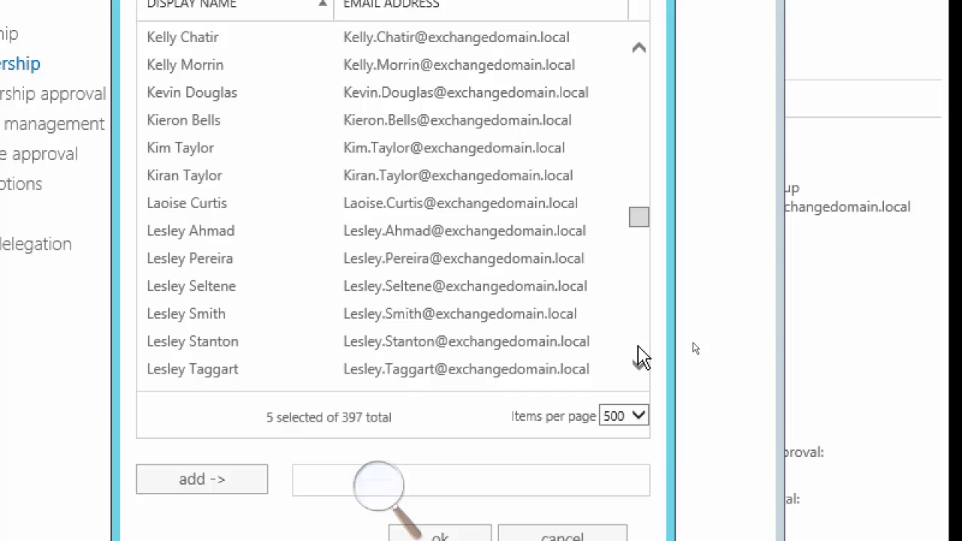
scroll(641, 358, "down", 4)
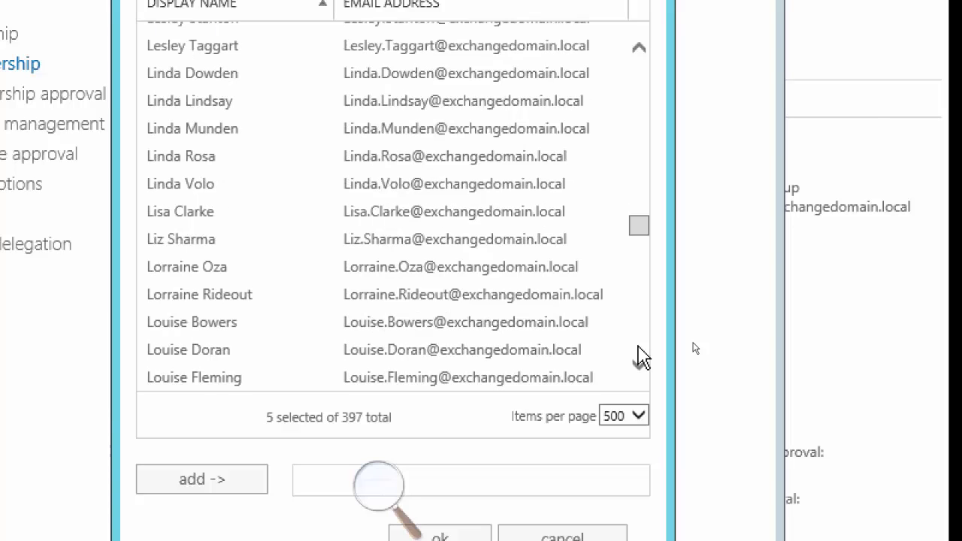
scroll(641, 354, "down", 4)
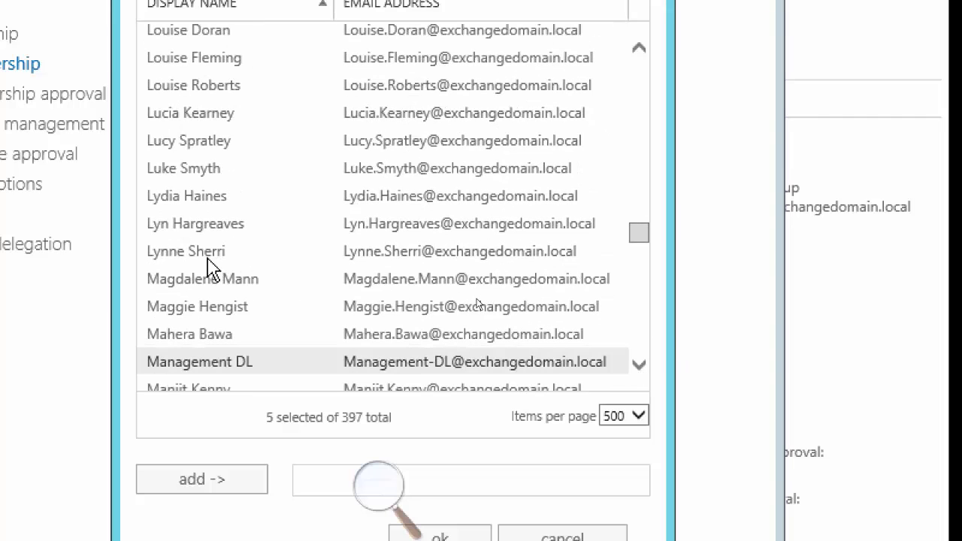
left_click(190, 256, "shift")
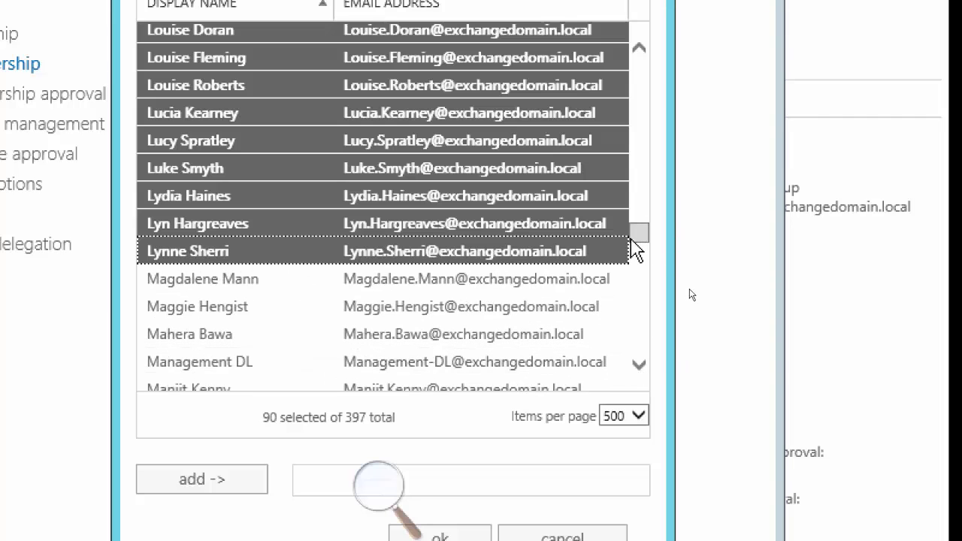
Add four more recipients to reach 94, move them to members, and close the picker
left_click_drag(636, 230, 637, 180)
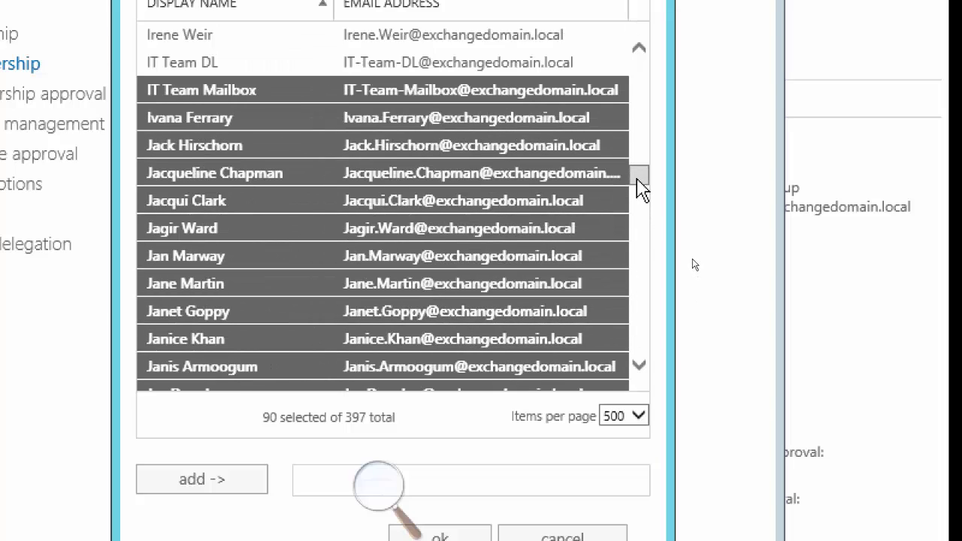
left_click(640, 50)
left_click(642, 51)
left_click(641, 50)
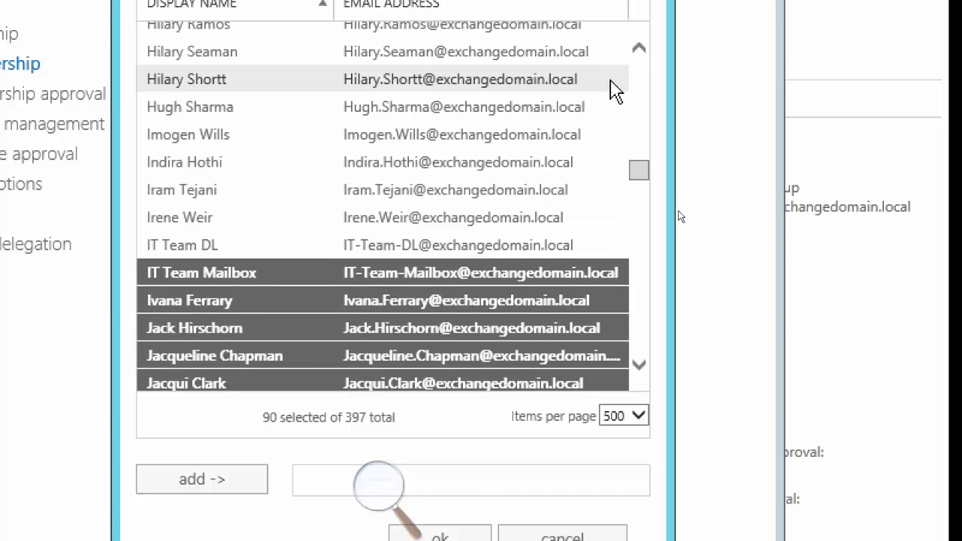
left_click(197, 218, "ctrl")
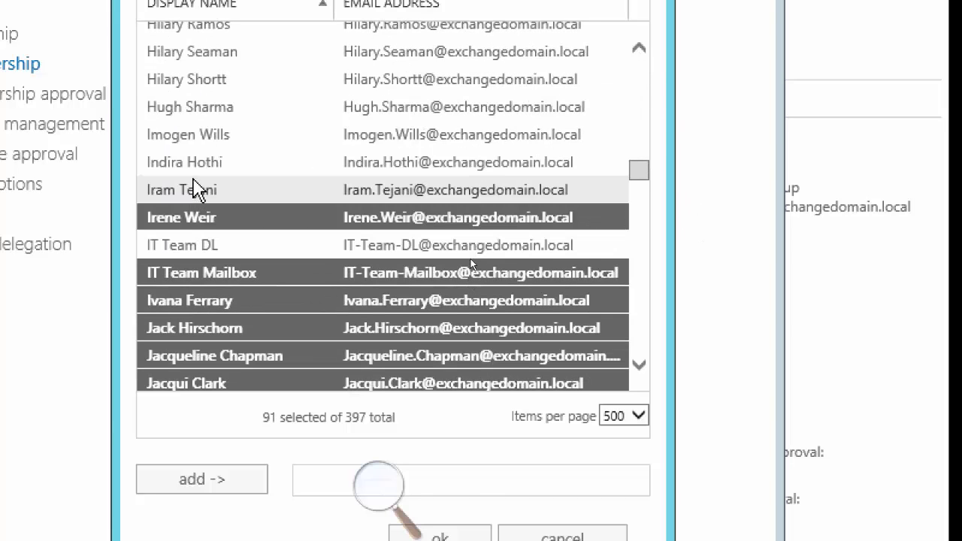
left_click(196, 190, "ctrl")
left_click(197, 164, "ctrl")
left_click(194, 135, "ctrl")
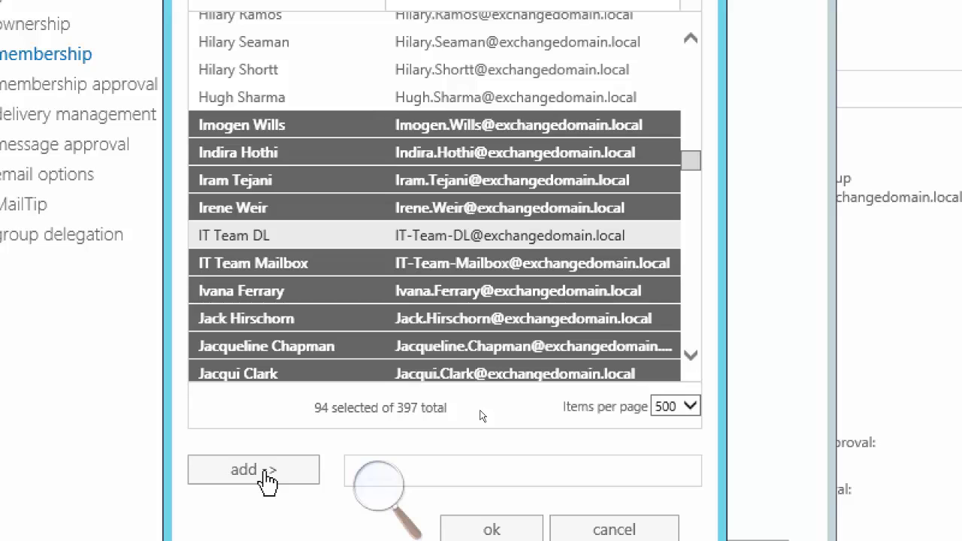
left_click(265, 470)
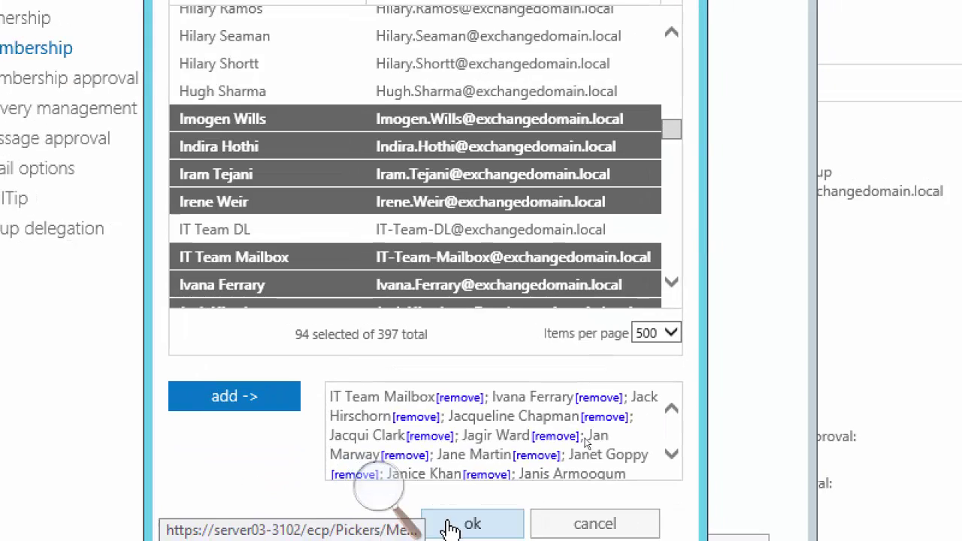
left_click(471, 530)
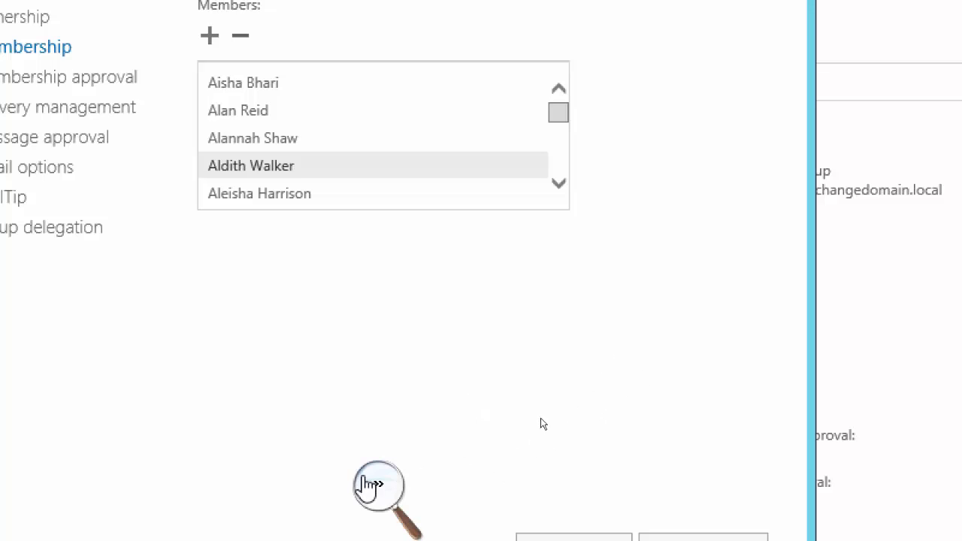
left_click(378, 482)
left_click(370, 502)
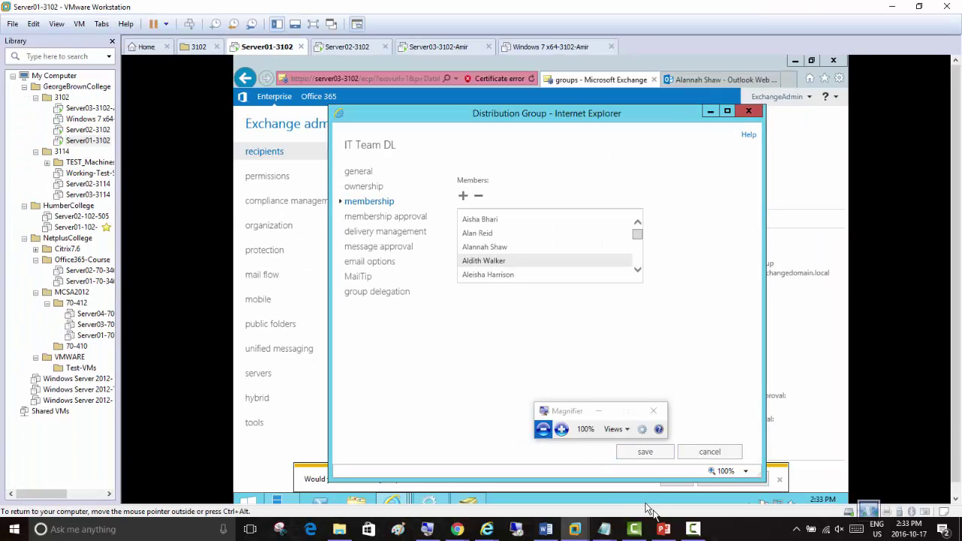
left_click(692, 529)
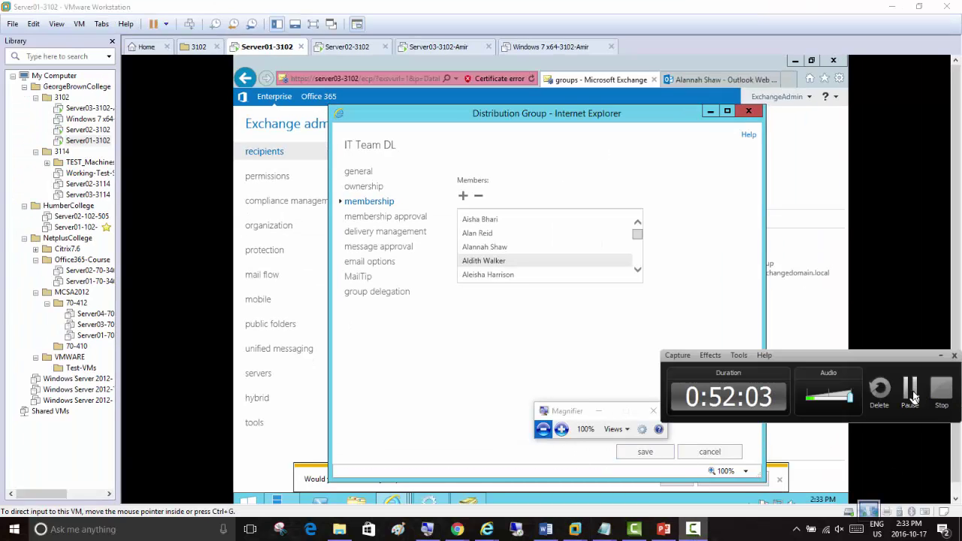
left_click(913, 393)
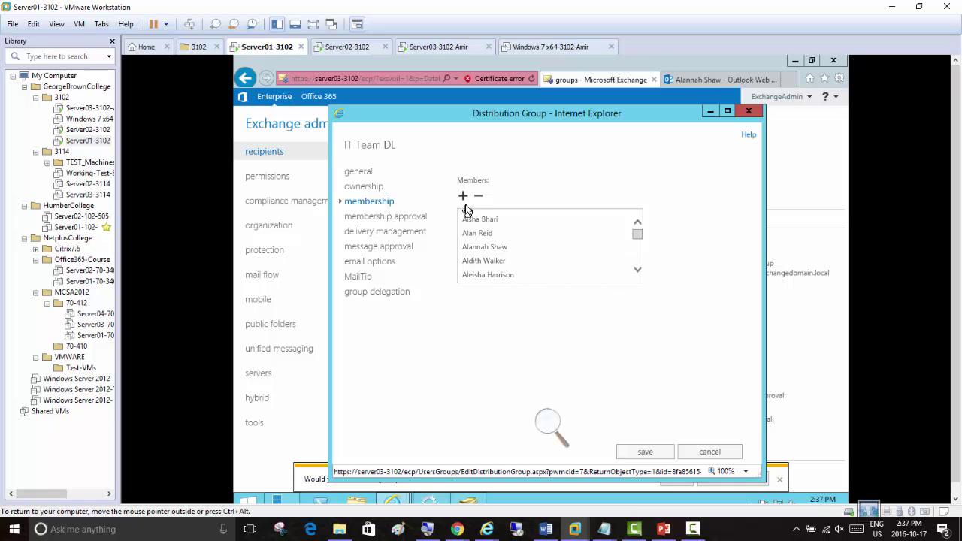
Retry the save, dismiss the self-membership error, reopen the picker and select IT Team Mailbox
left_click(644, 453)
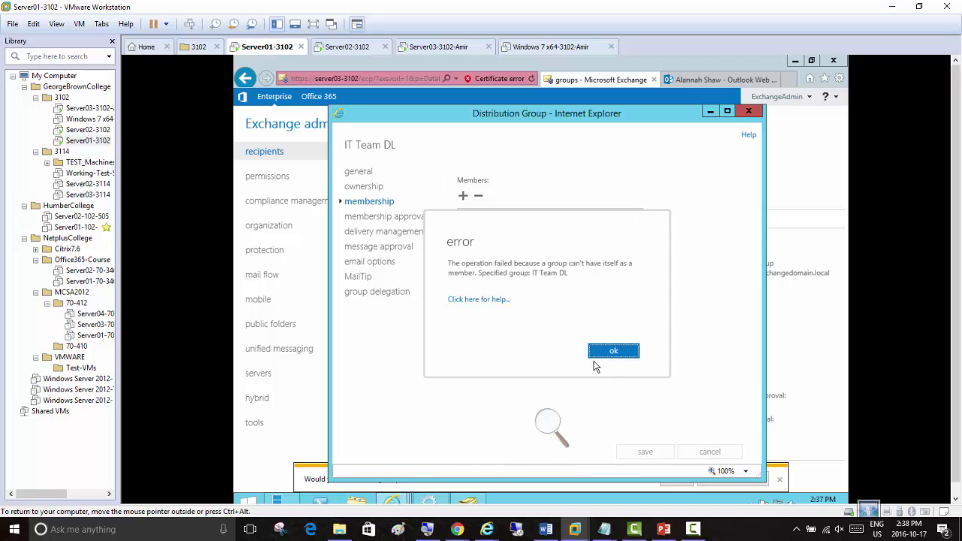
left_click(613, 353)
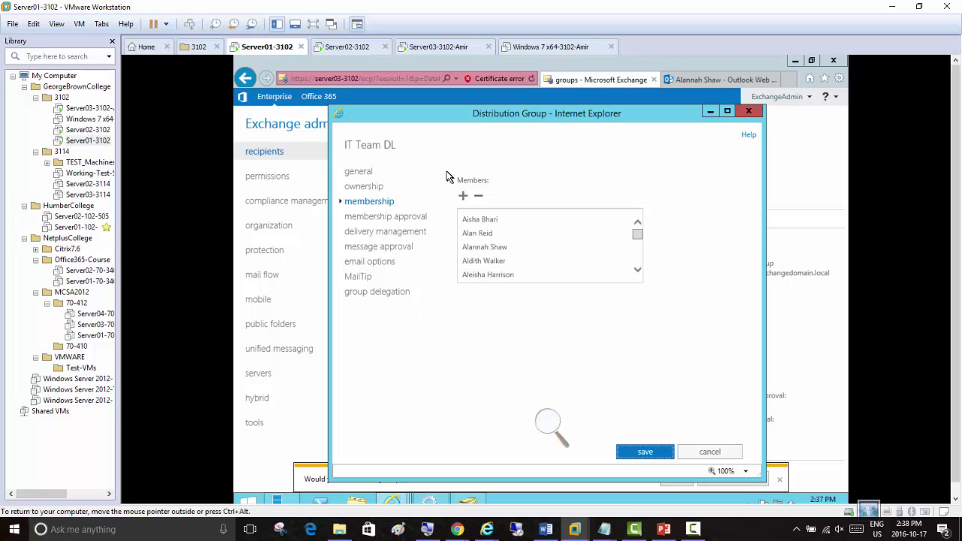
left_click(464, 195)
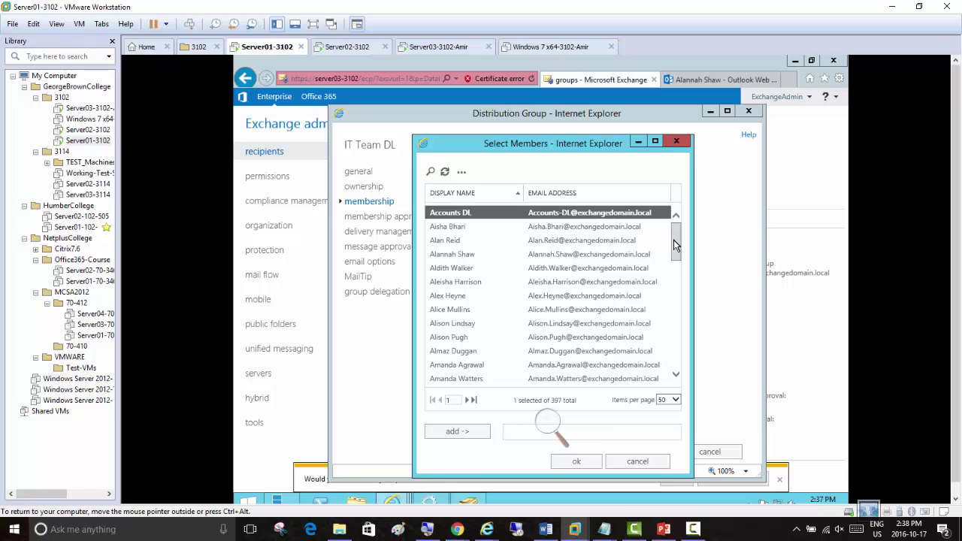
scroll(647, 237, "down", 1)
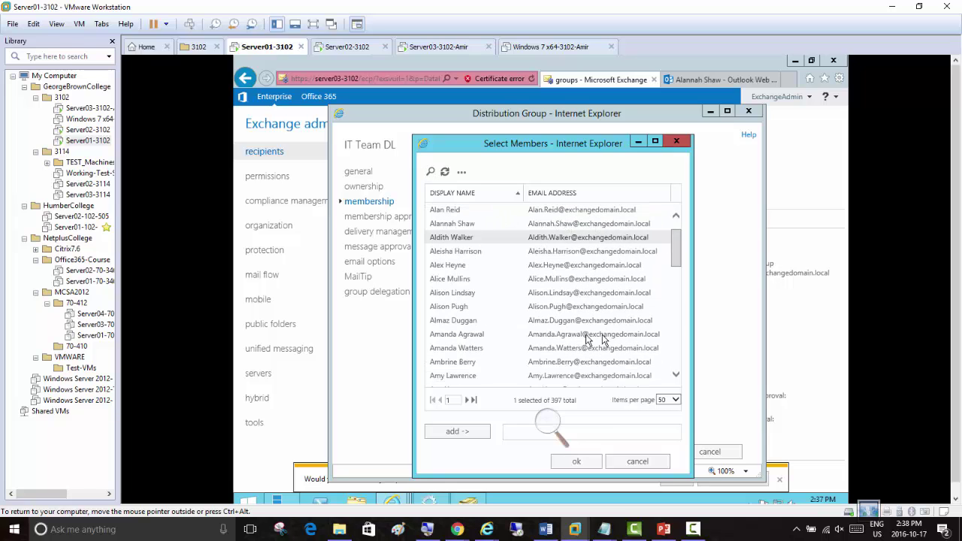
left_click(461, 319)
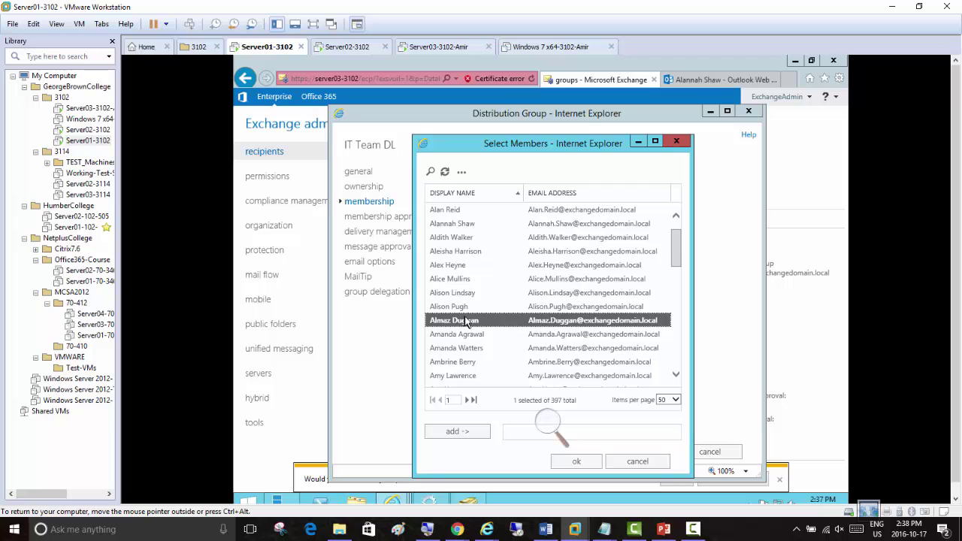
key("h")
scroll(540, 355, "down", 3)
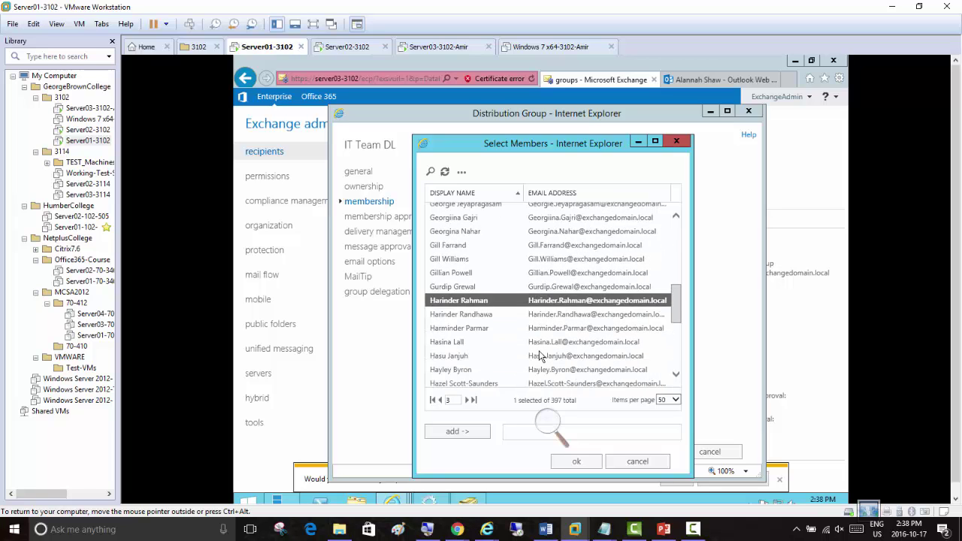
scroll(525, 335, "down", 5)
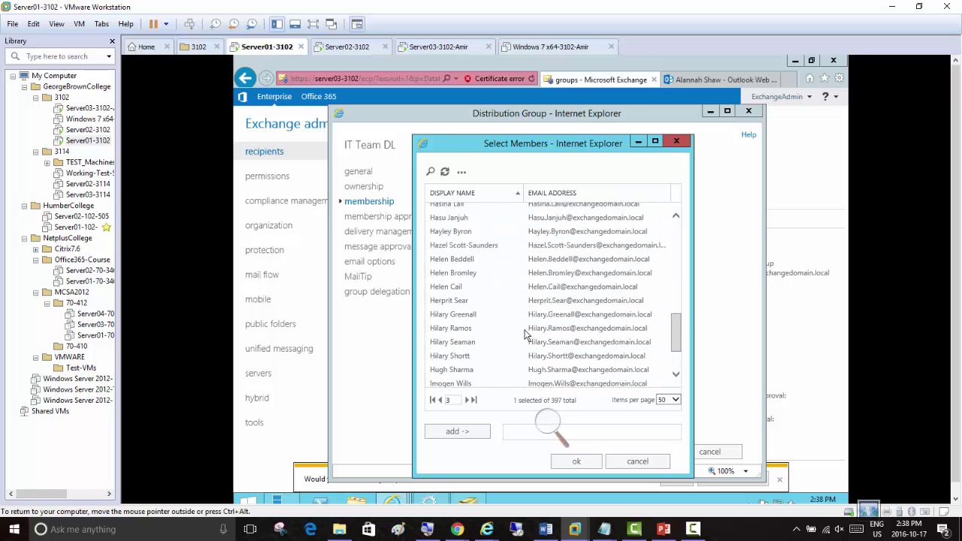
scroll(461, 328, "down", 3)
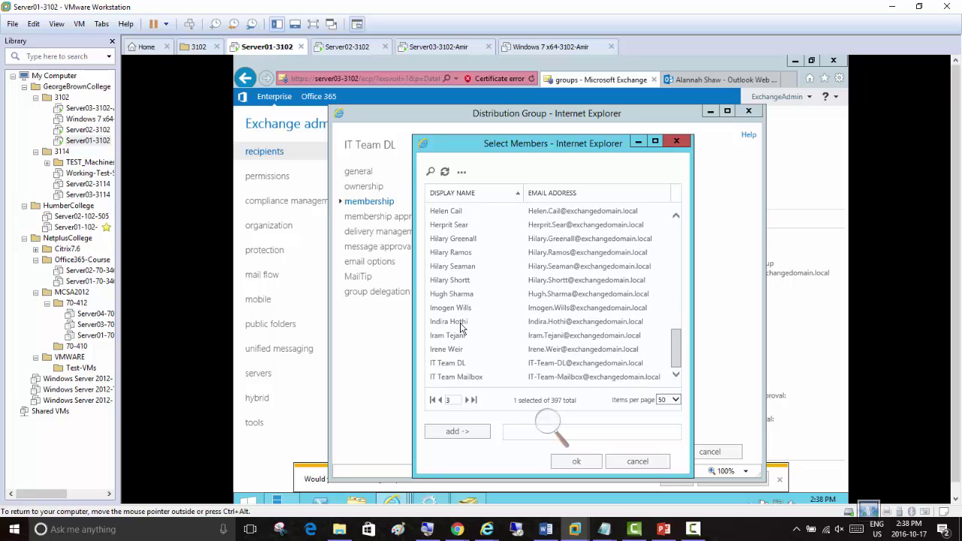
left_click(463, 378)
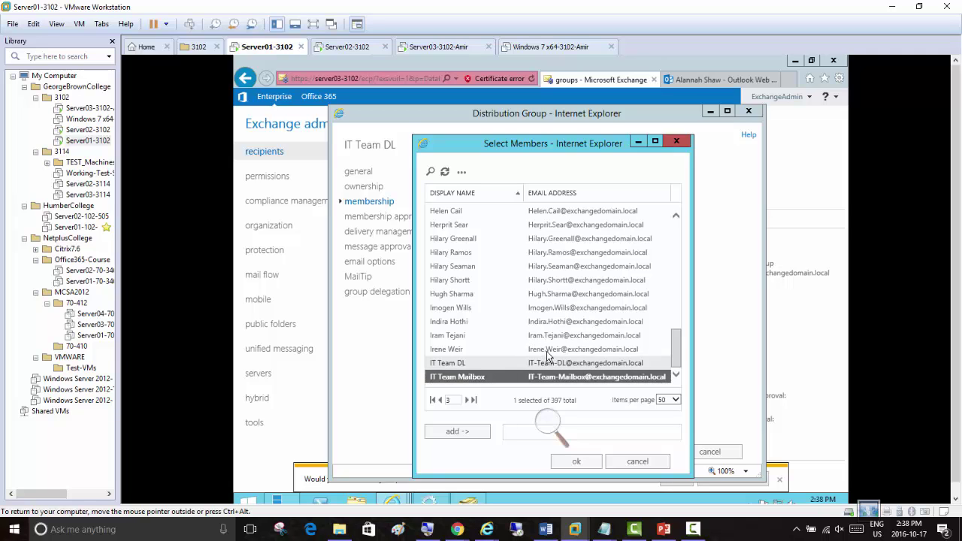
Show 500 per page, select a block of 90 recipients, add them, and save
left_click(672, 400)
left_click(676, 426)
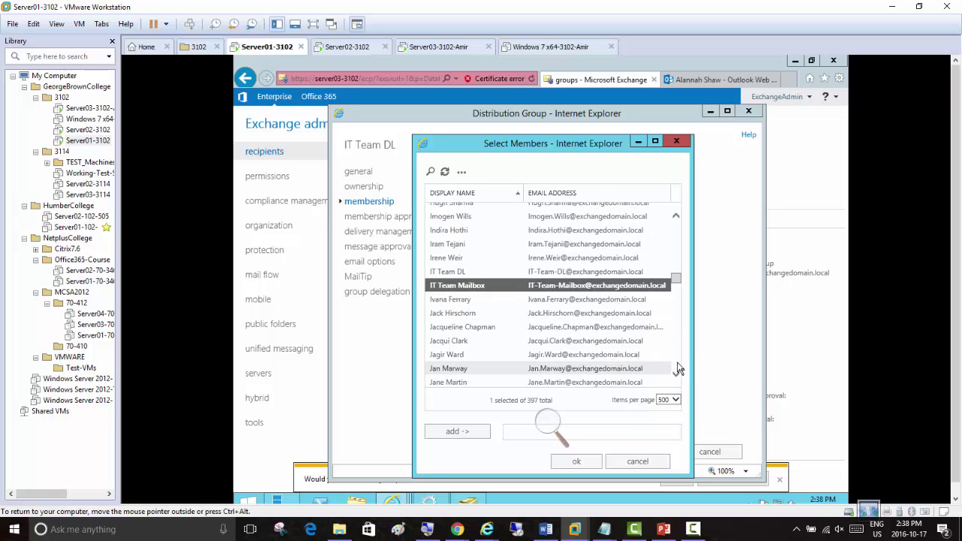
scroll(677, 368, "down", 8)
scroll(677, 369, "down", 10)
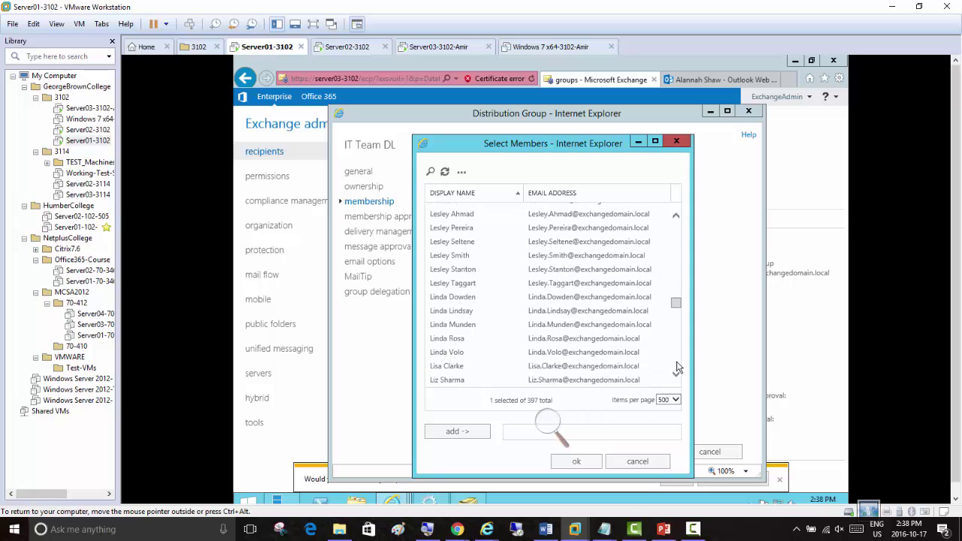
scroll(677, 368, "down", 5)
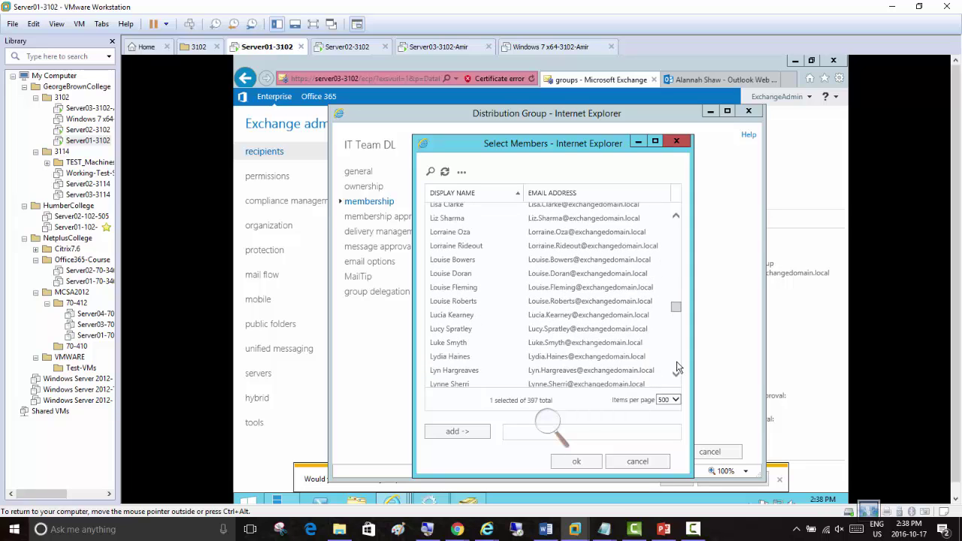
scroll(677, 368, "down", 4)
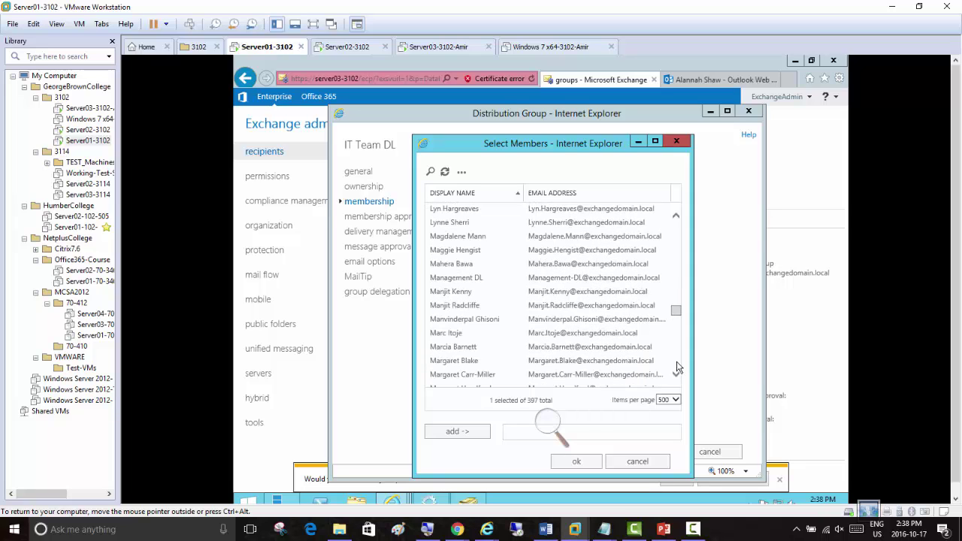
left_click(449, 224, "shift")
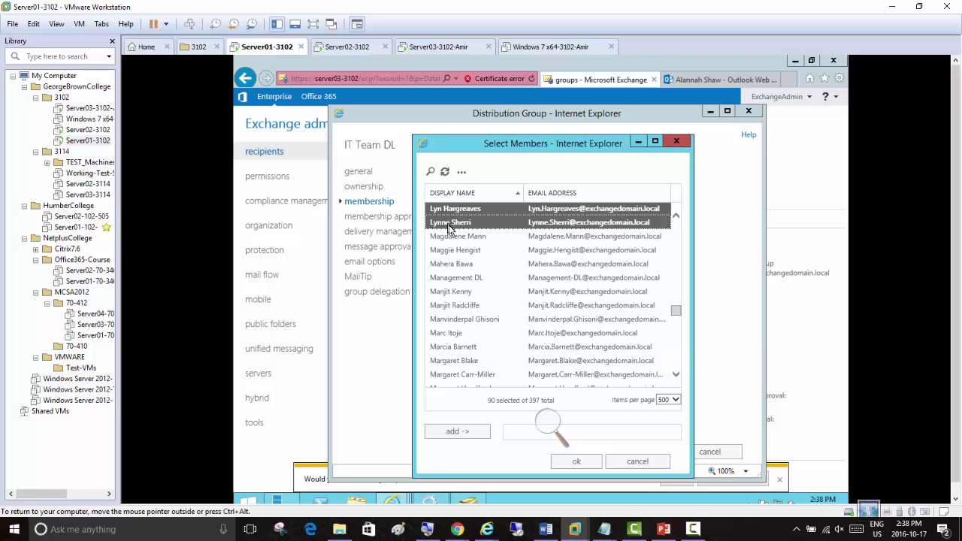
left_click(472, 435)
left_click(572, 461)
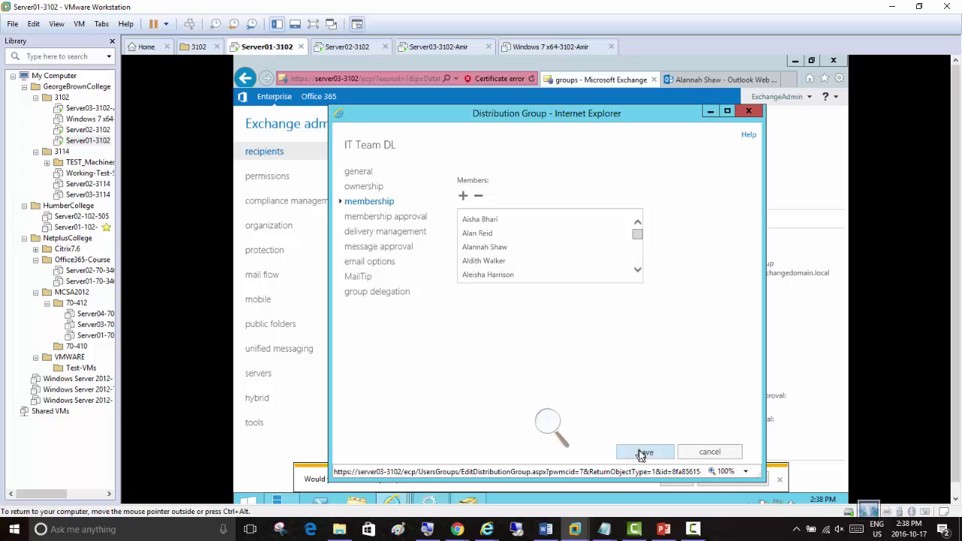
left_click(644, 454)
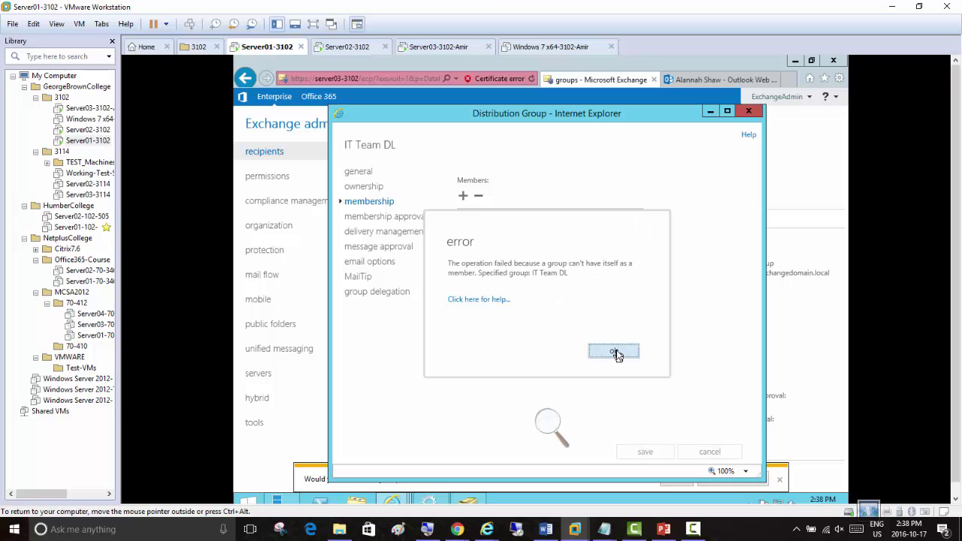
Dismiss the can't-contain-itself error, retry the save, dismiss it again, and reopen Select Members
left_click(615, 352)
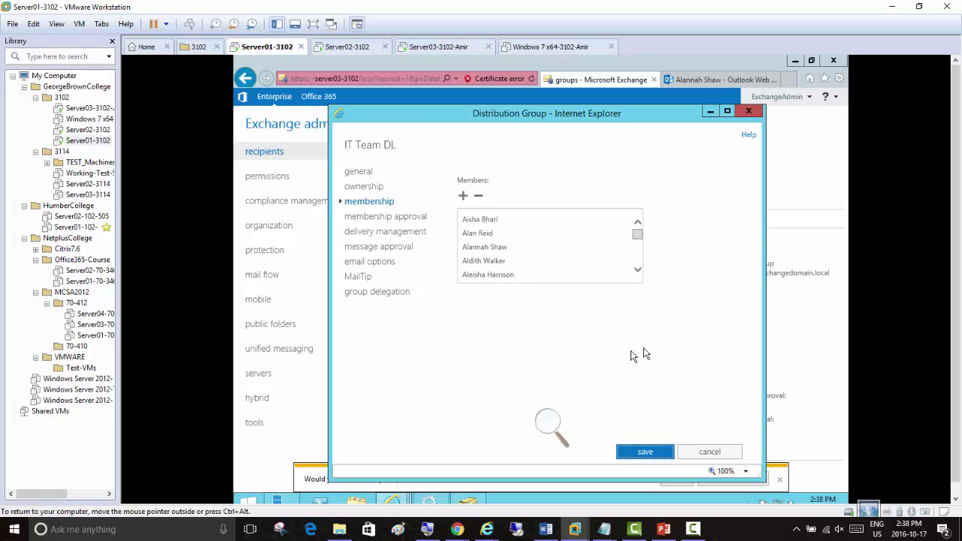
left_click(638, 451)
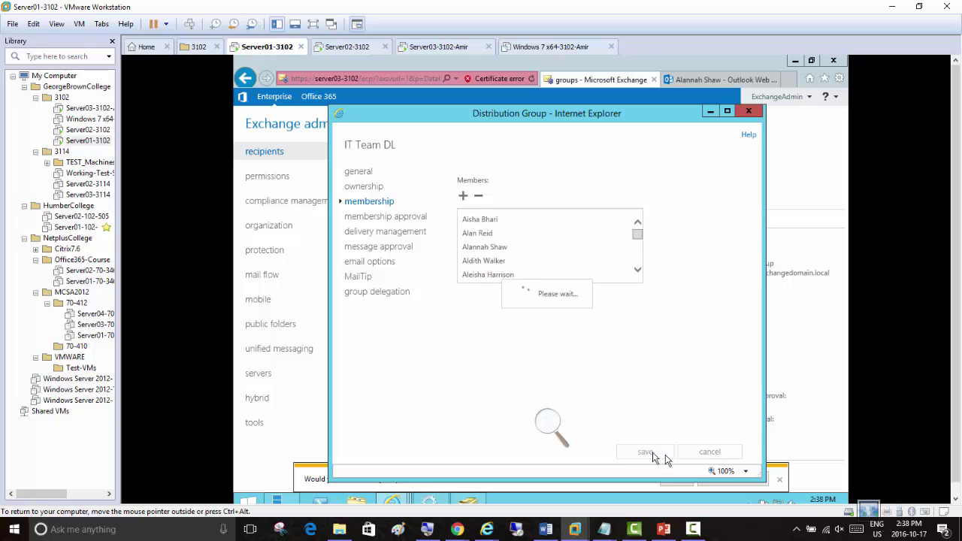
left_click(613, 353)
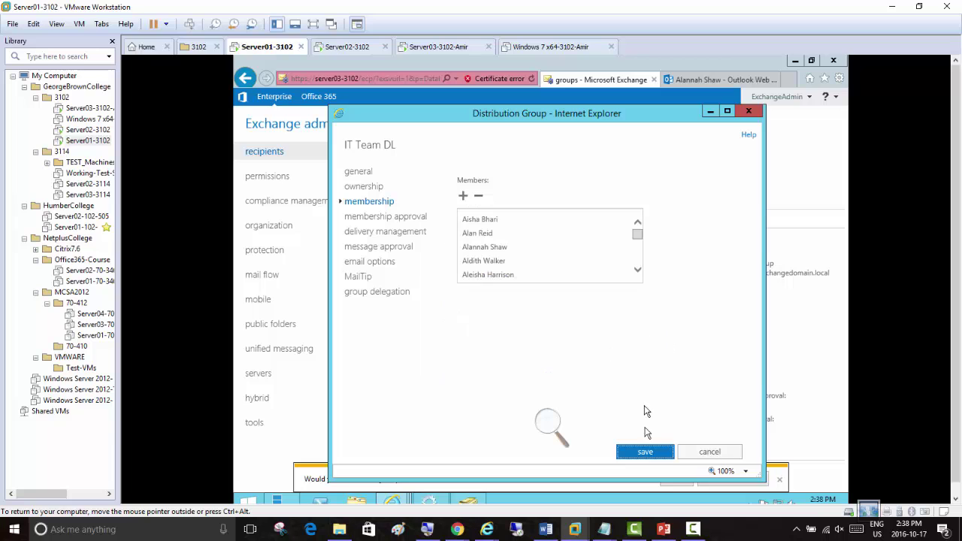
left_click(463, 196)
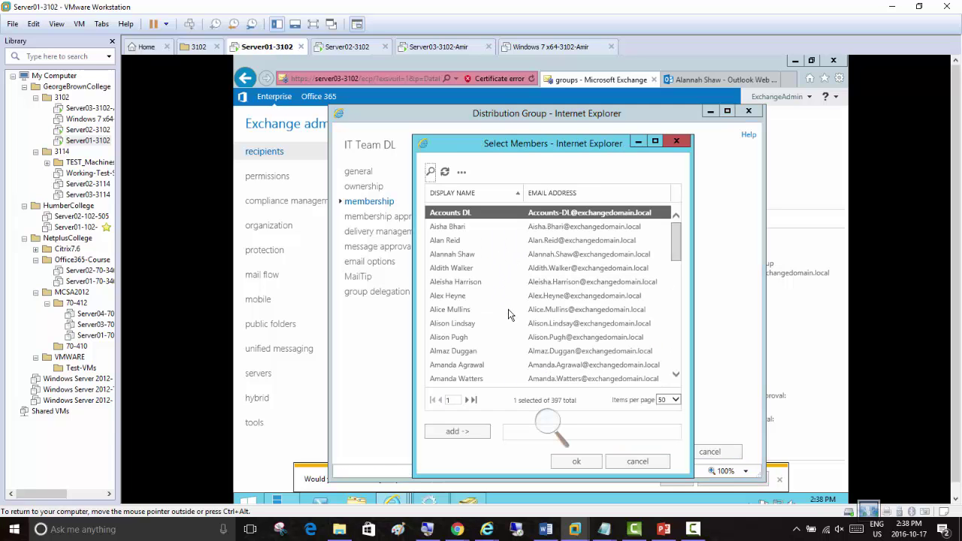
Show 500 recipients per page and place the selection on the first wanted recipient
left_click(511, 283)
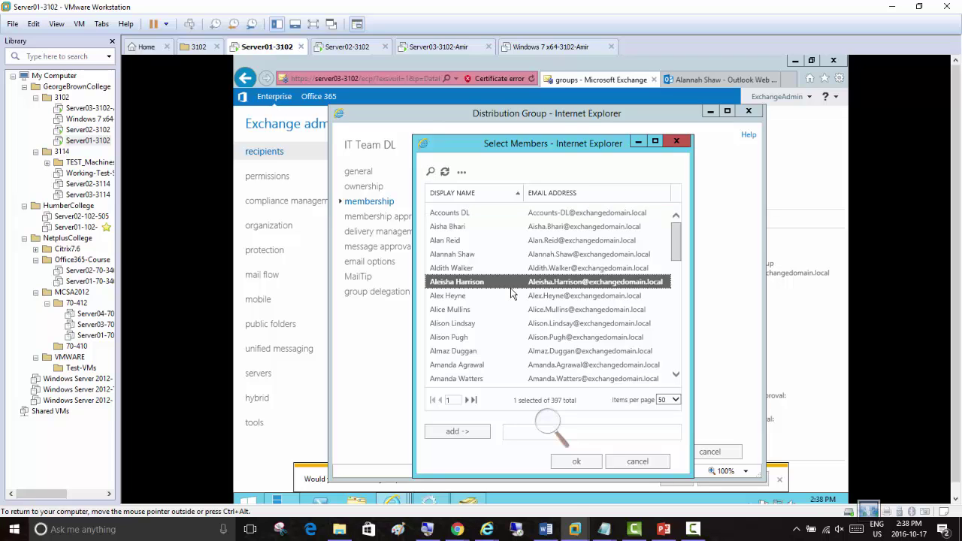
key("Down")
key("Down")
key("Down")
key("Down")
key("Down")
key("Down")
key("Down")
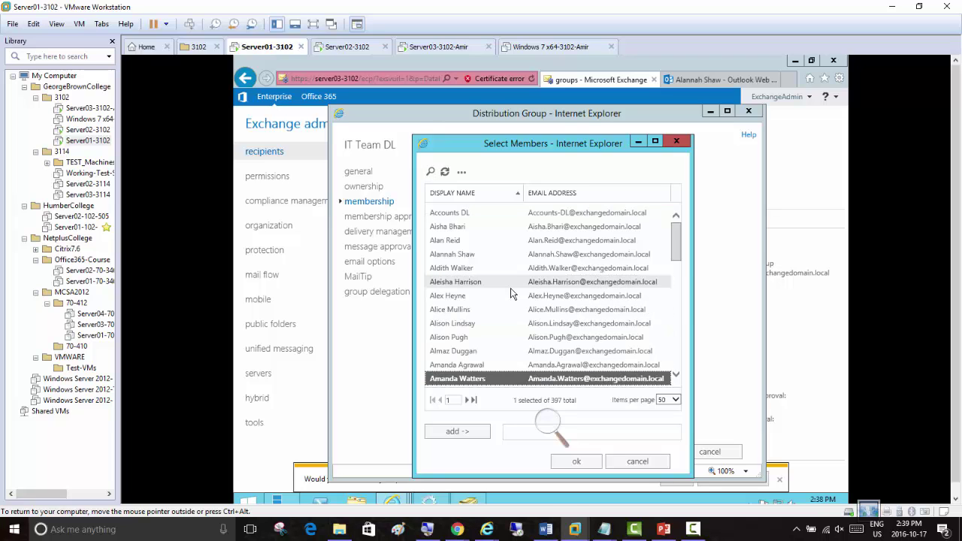
key("Down")
key("Down")
key("Down")
key("Down")
key("Down")
key("Down")
key("Down")
key("Down")
key("Down")
key("Down")
key("Down")
key("Down")
key("Down")
key("Down")
key("Down")
key("Down")
key("Down")
key("Down")
key("Down")
key("Down")
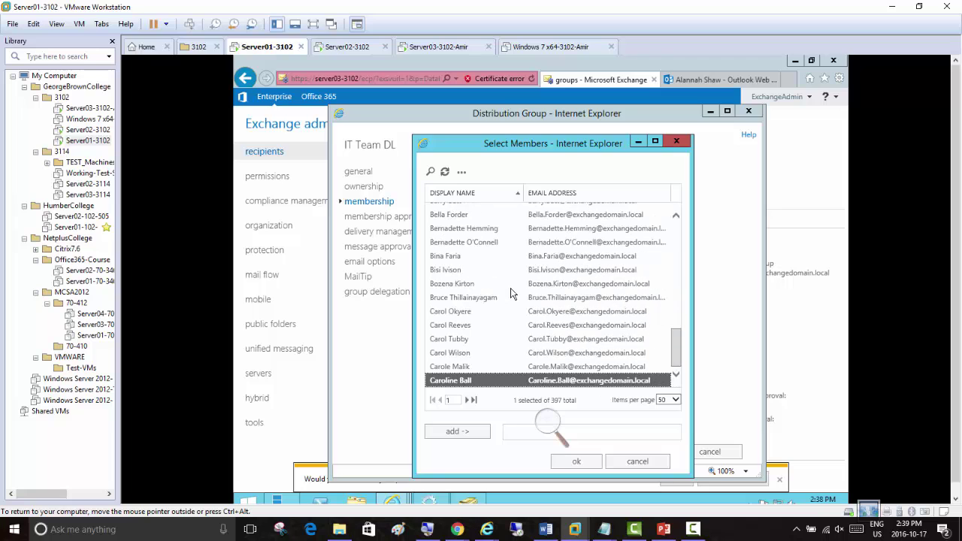
left_click(676, 400)
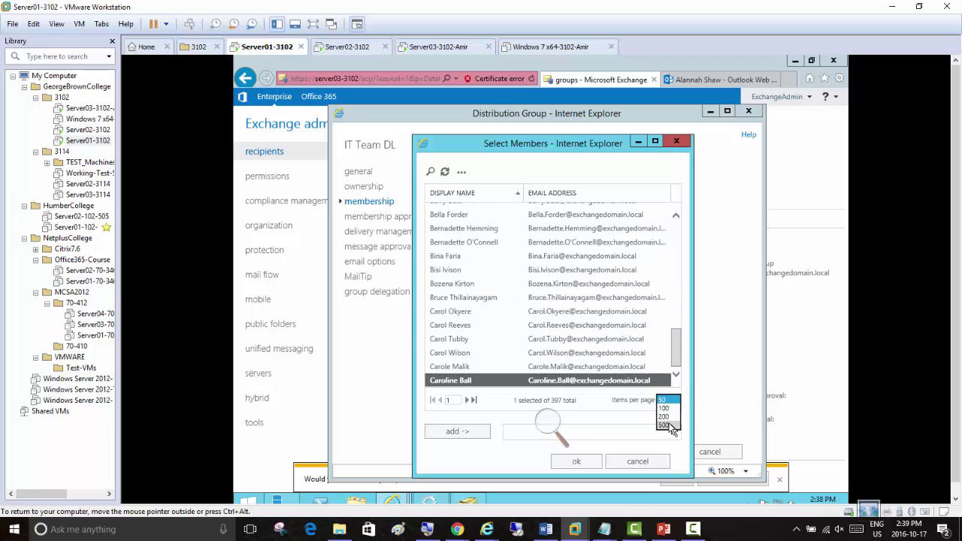
left_click(671, 424)
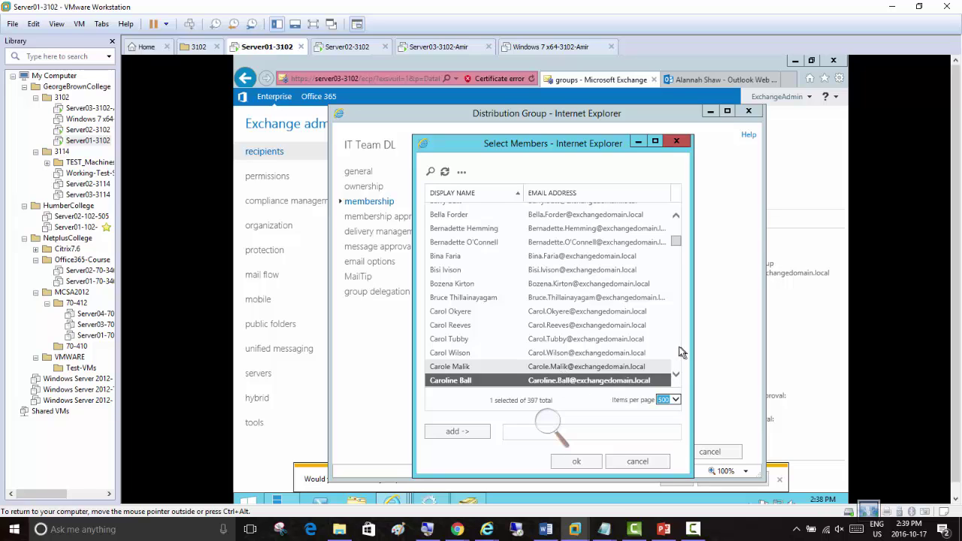
scroll(680, 353, "down", 4)
left_click(555, 317)
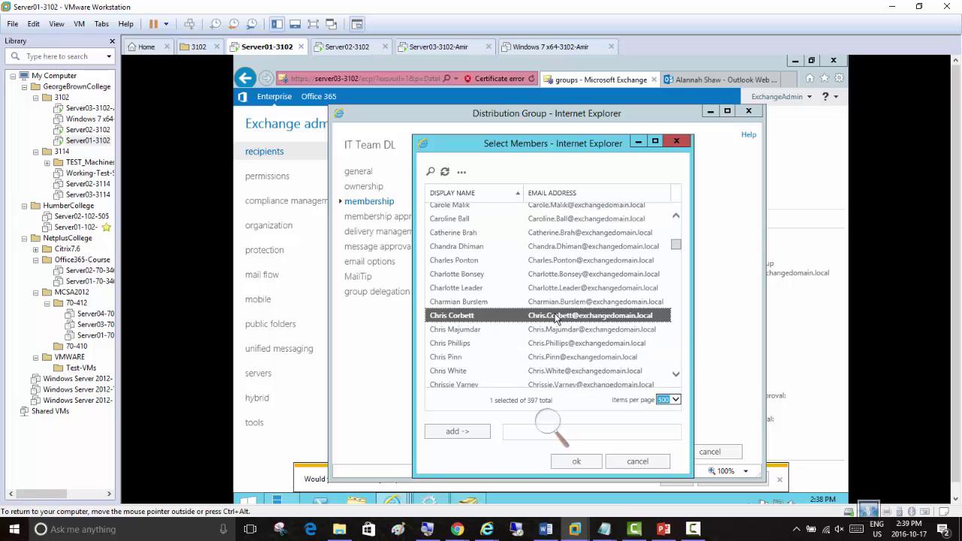
key("Down")
key("Down")
key("Down")
key("Down")
key("Down")
key("Down")
key("Down")
key("Down")
key("Down")
key("Down")
key("Down")
key("Down")
key("Down")
key("Down")
key("Down")
key("Down")
key("Down")
key("Down")
key("Down")
key("Down")
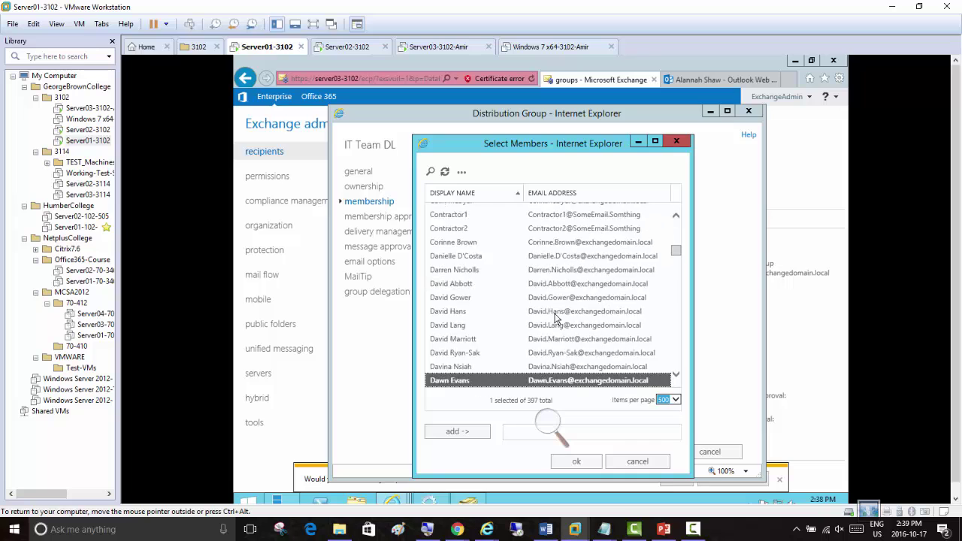
key("Down")
key("Down")
key("Down")
key("Down")
key("Down")
key("Down")
key("Down")
key("Down")
key("Down")
key("Down")
key("Down")
key("Down")
key("Down")
key("Down")
key("Down")
key("Down")
key("Down")
key("Down")
key("Down")
key("Down")
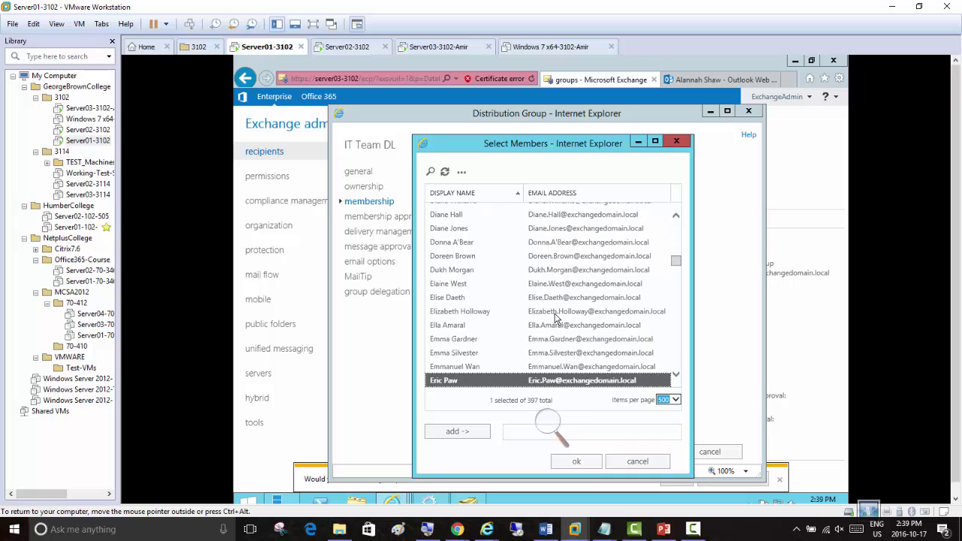
key("Down")
key("Down")
key("Down")
key("Down")
key("Down")
key("Down")
key("Down")
key("Down")
key("Down")
key("Down")
key("Down")
key("Down")
key("Down")
key("Down")
key("Down")
key("Down")
key("Down")
key("Down")
key("Down")
key("Down")
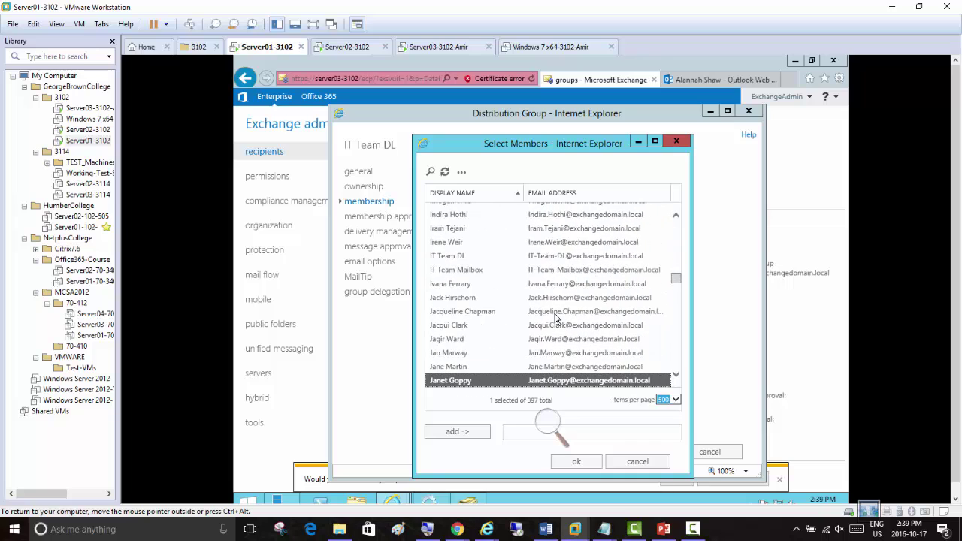
key("Down")
key("Up")
key("Up")
key("Up")
key("Up")
key("Up")
key("Up")
key("Up")
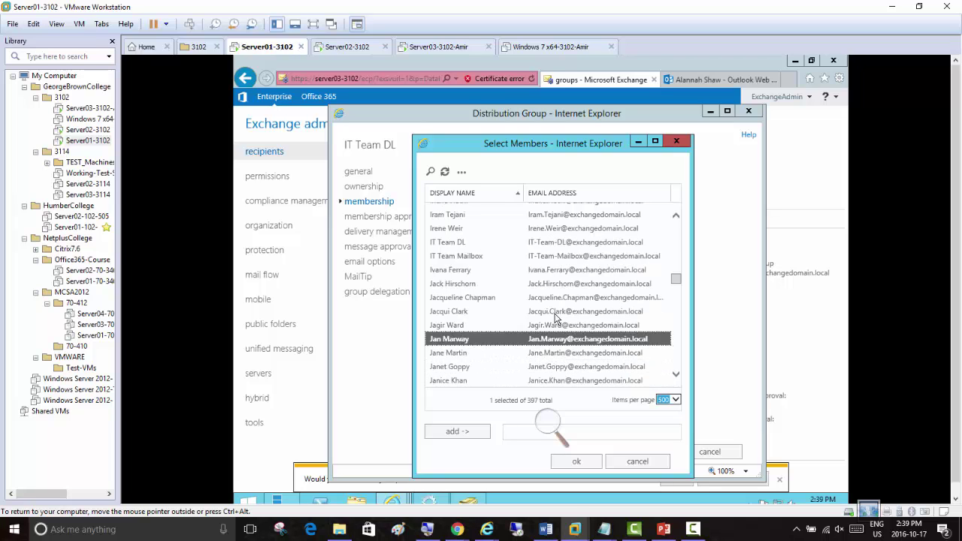
Shift-select 88 recipients, add them, confirm, and save the IT Team DL membership
key("shift+Down")
key("shift+Down")
key("shift+Down")
key("shift+Down")
key("shift+Down")
key("shift+Down")
key("shift+Down")
key("shift+Down")
key("shift+Down")
key("shift+Down")
key("shift+Down")
key("shift+Down")
key("shift+Down")
key("shift+Down")
key("shift+Down")
key("shift+Down")
key("shift+Down")
key("shift+Down")
key("shift+Down")
key("shift+Down")
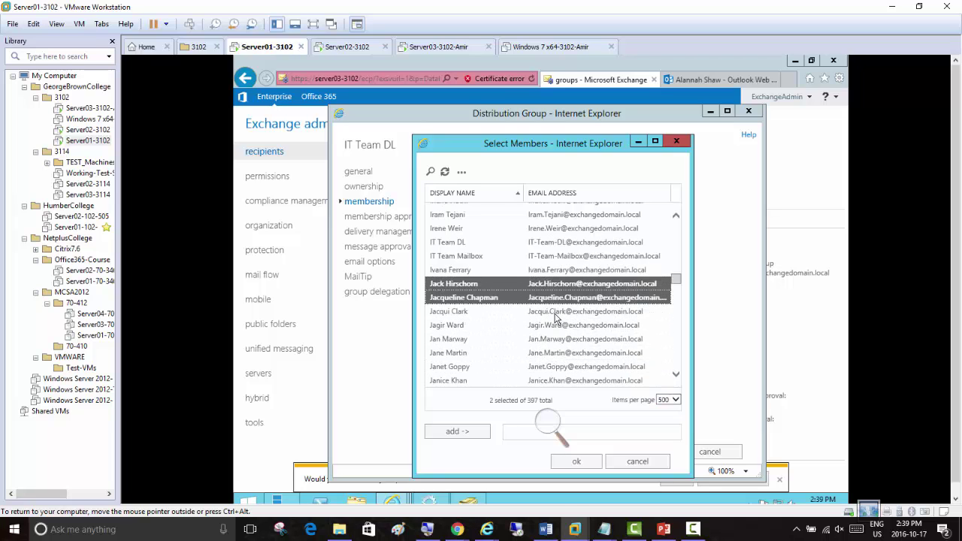
key("shift+Down")
key("shift+Down")
key("shift+Down")
key("shift+Down")
key("shift+Down")
key("shift+Down")
key("shift+Down")
key("shift+Down")
key("shift+Down")
key("shift+Down")
key("shift+Down")
key("shift+Down")
key("shift+Down")
key("shift+Down")
key("shift+Down")
key("shift+Down")
key("shift+Down")
key("shift+Down")
key("shift+Down")
key("shift+Down")
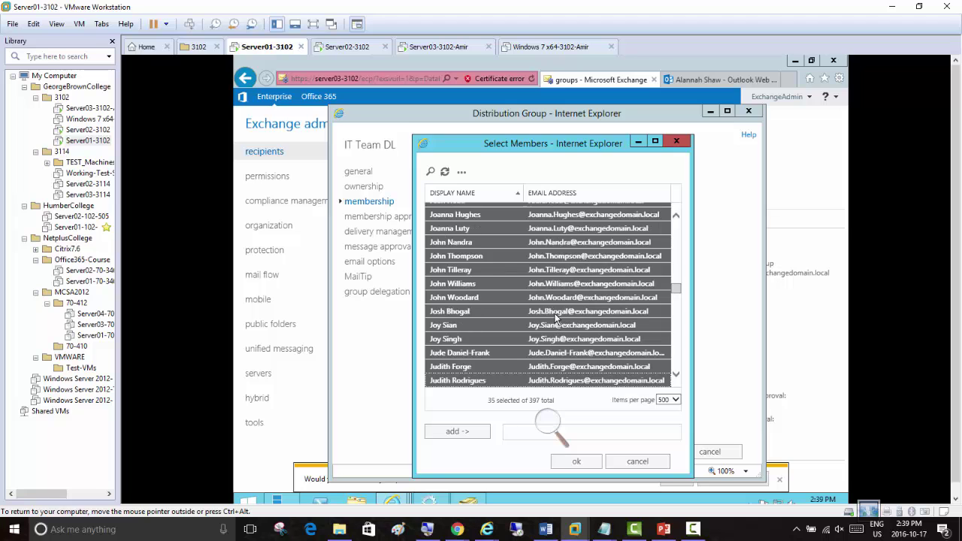
key("shift+Down")
key("shift+Down")
key("shift+Down")
key("shift+Down")
key("shift+Down")
key("shift+Down")
key("shift+Down")
key("shift+Down")
key("shift+Down")
key("shift+Down")
key("shift+Down")
key("shift+Down")
key("shift+Down")
key("shift+Down")
key("shift+Down")
key("shift+Down")
key("shift+Down")
key("shift+Down")
key("shift+Down")
key("shift+Down")
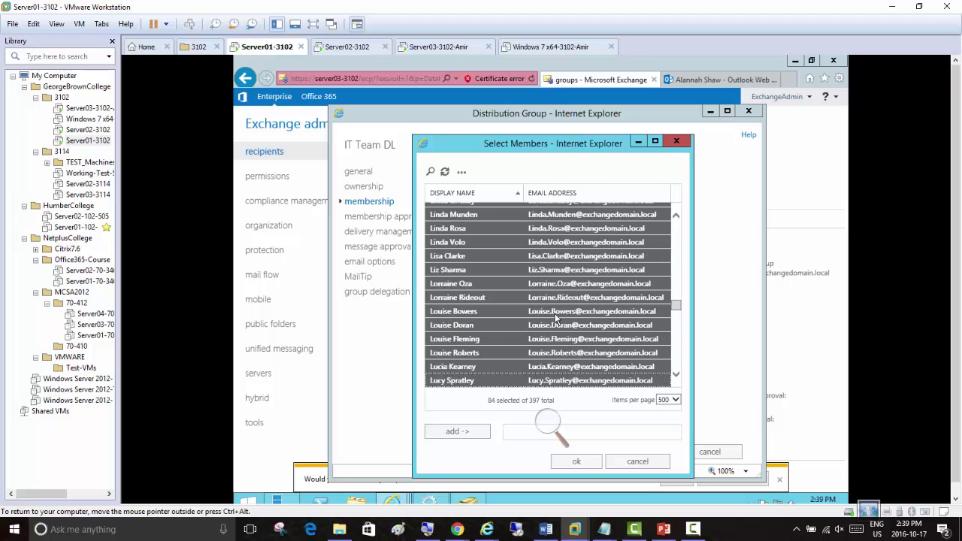
key("shift+Up")
key("shift+Up")
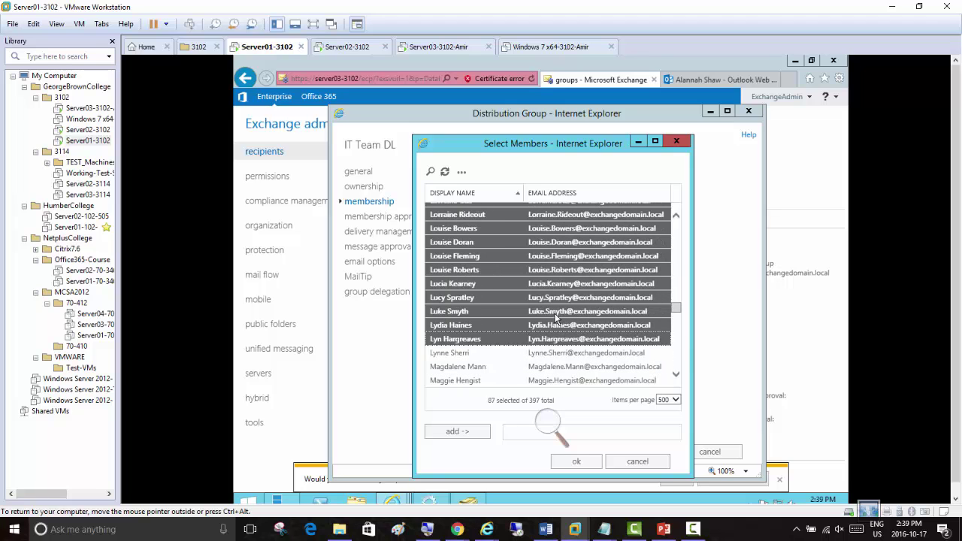
left_click(443, 431)
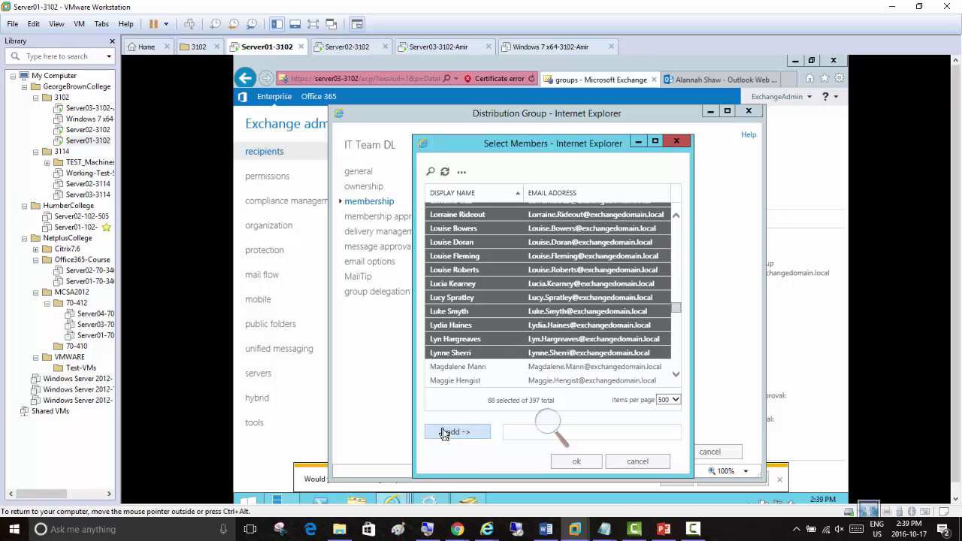
left_click(596, 461)
left_click(639, 455)
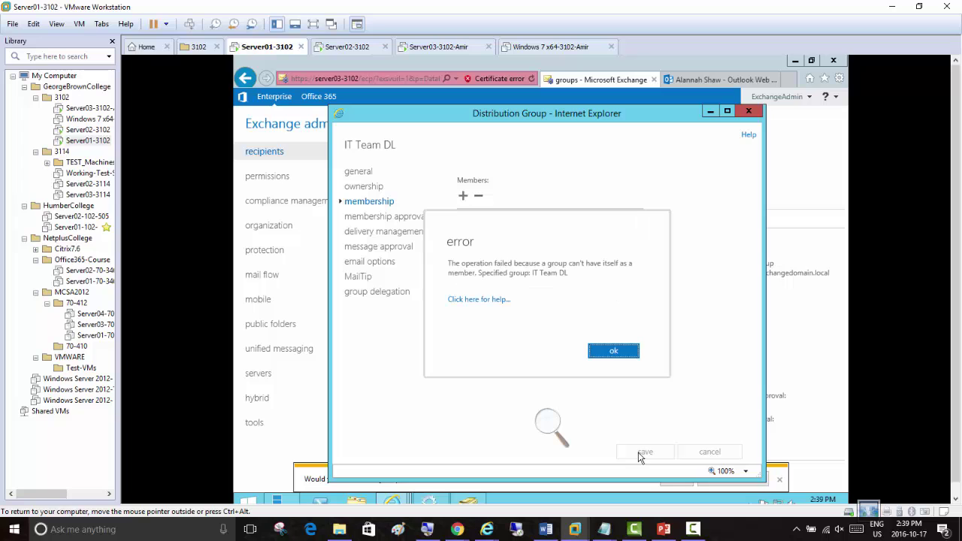
Dismiss the save error and scroll the Members list down to the IT Team DL entry
left_click(627, 354)
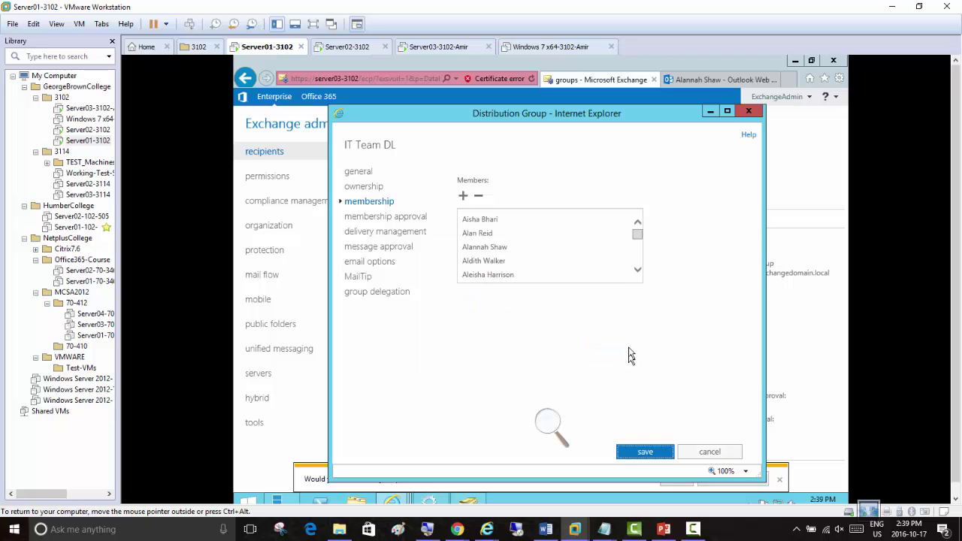
mouse_move(640, 236)
left_mouse_down()
mouse_move(640, 275)
mouse_move(637, 249)
left_mouse_up()
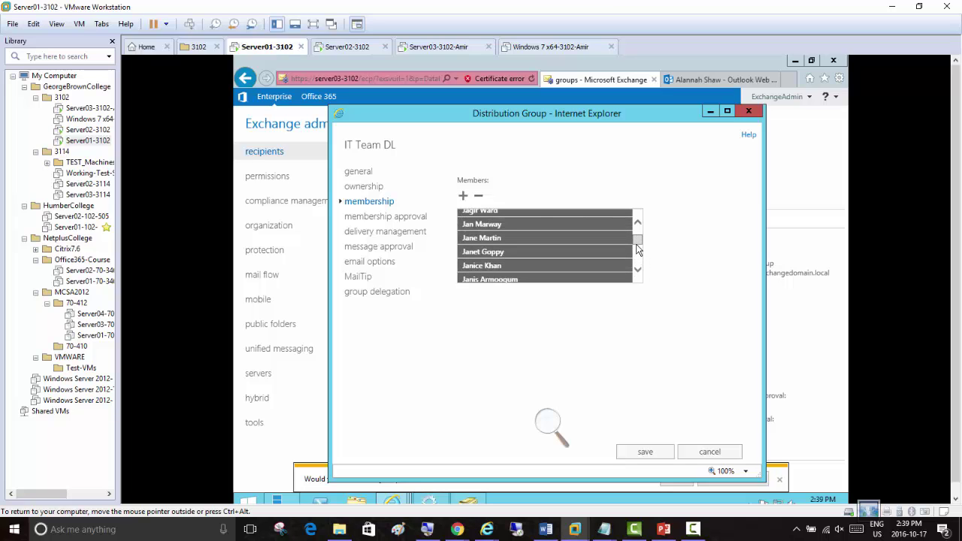
left_click_drag(637, 260, 639, 264)
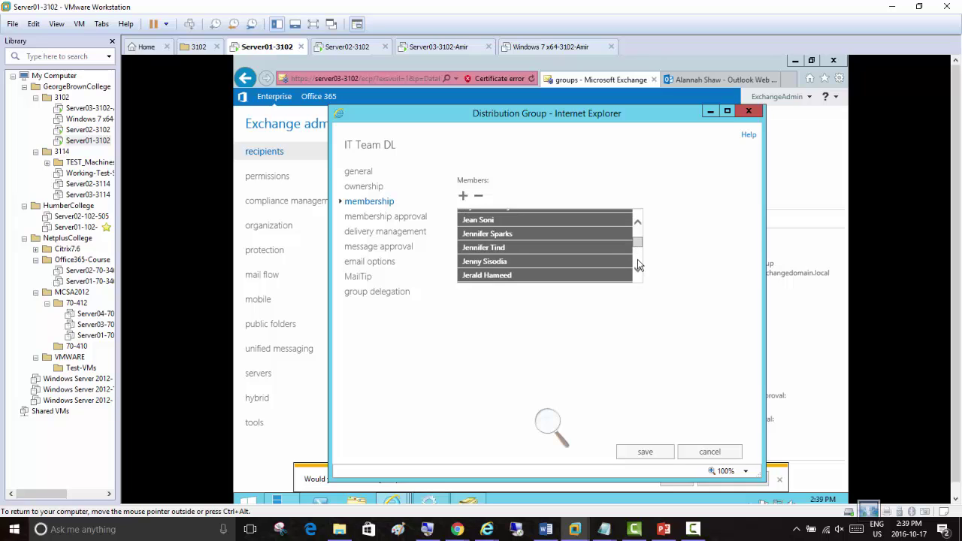
left_click(638, 265)
left_click(638, 265)
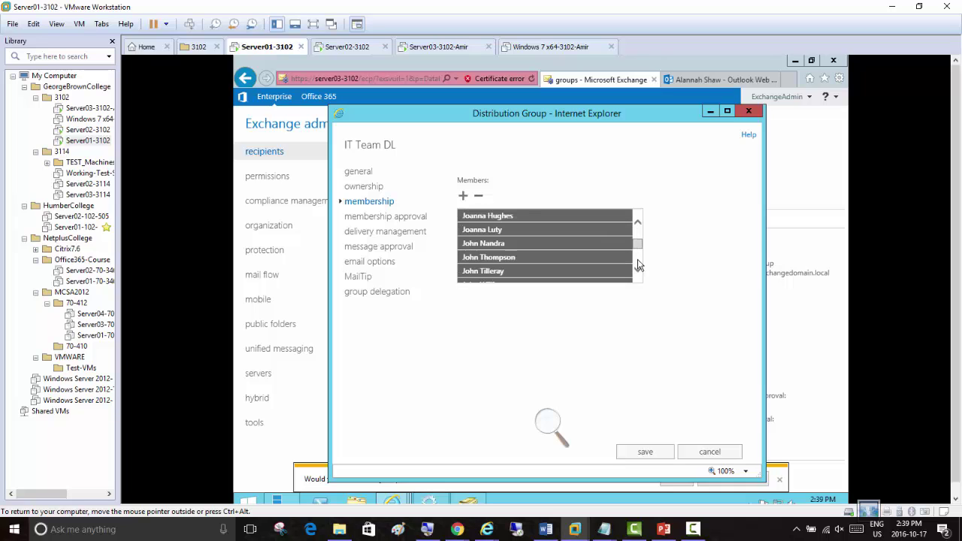
left_click(638, 264)
left_click(638, 265)
left_click(639, 265)
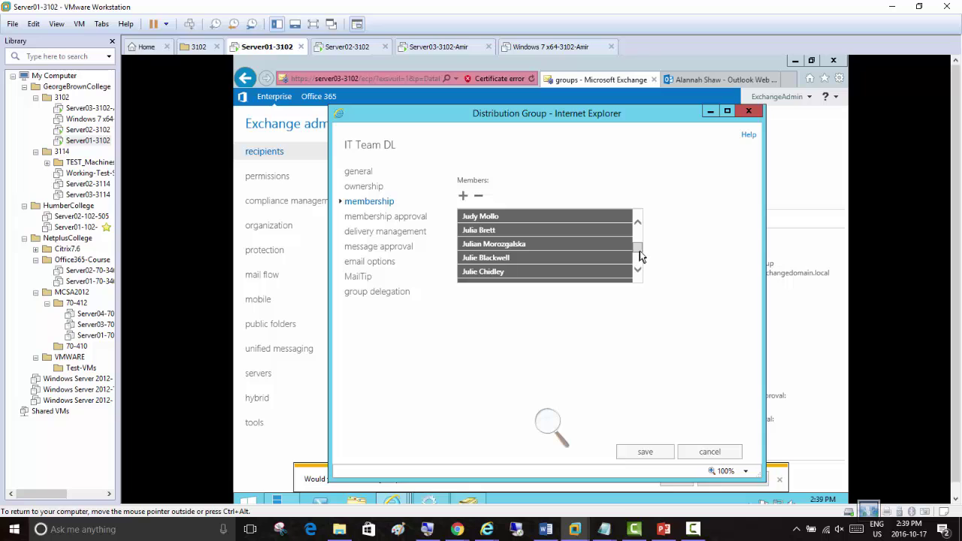
left_click(640, 261)
left_click(640, 261)
left_click(640, 230)
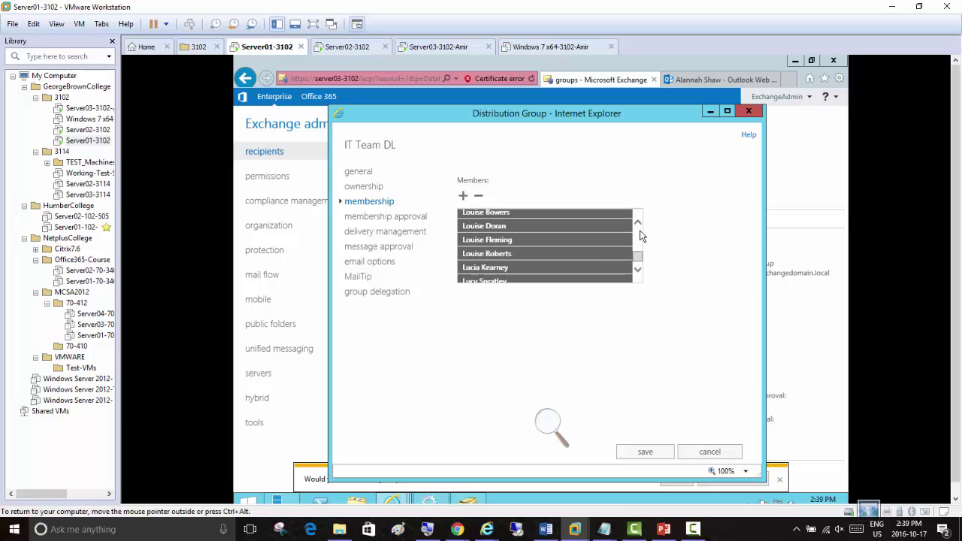
left_click(640, 230)
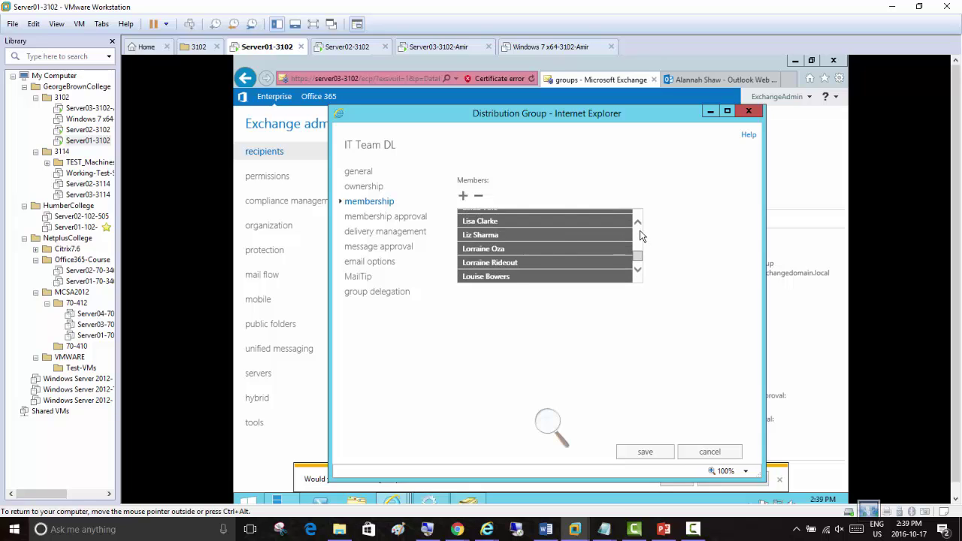
left_click(640, 231)
left_click(640, 230)
left_click(640, 230)
left_click(640, 231)
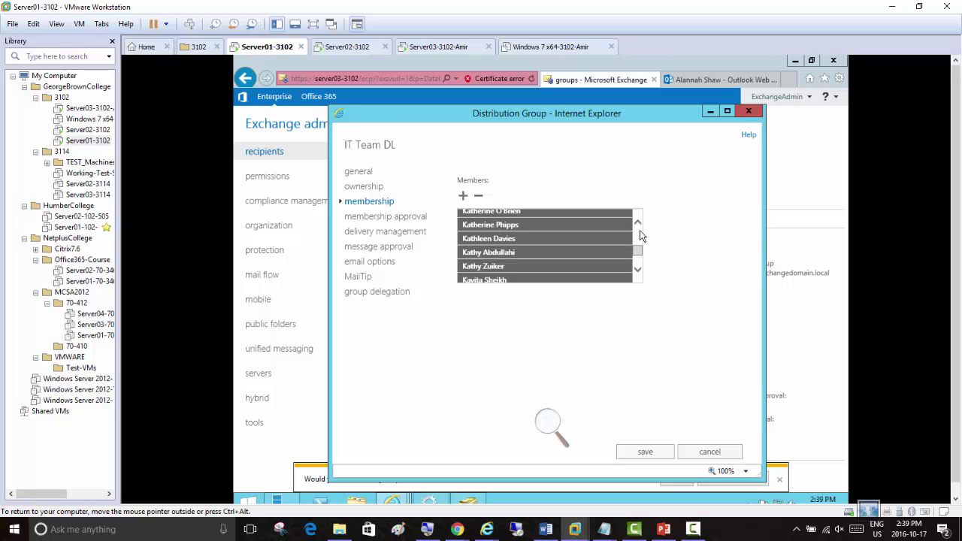
left_click(639, 230)
left_click(640, 230)
left_click(640, 230)
left_click(640, 230)
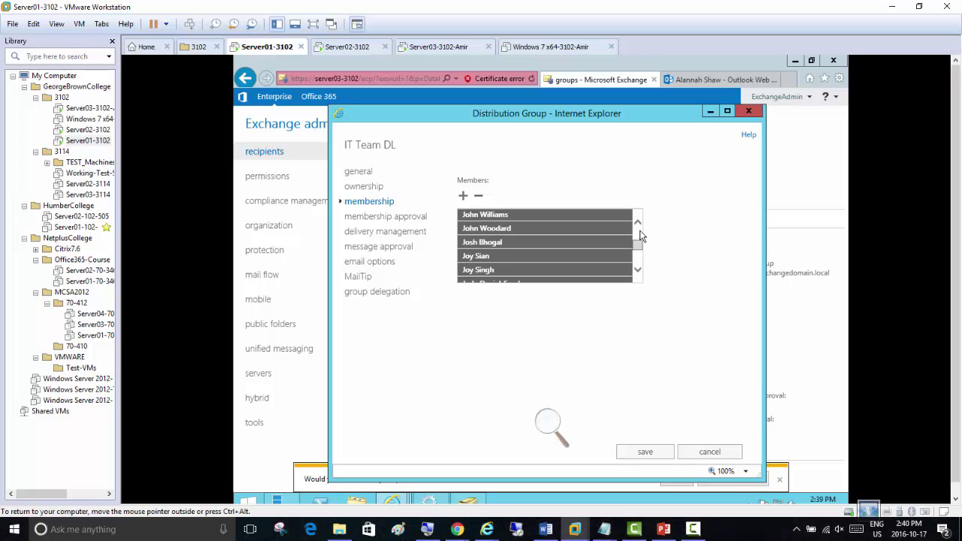
left_click(638, 265)
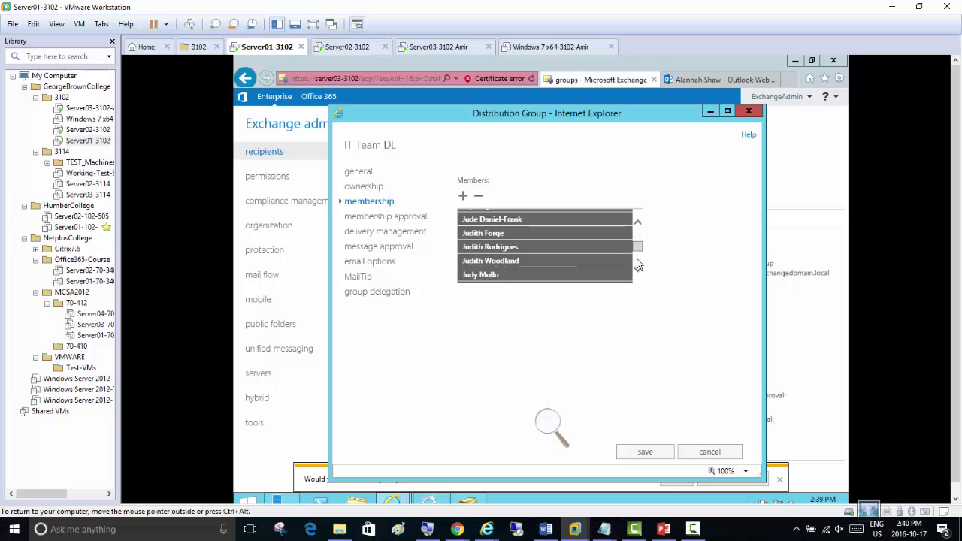
left_click(639, 272)
left_click(638, 272)
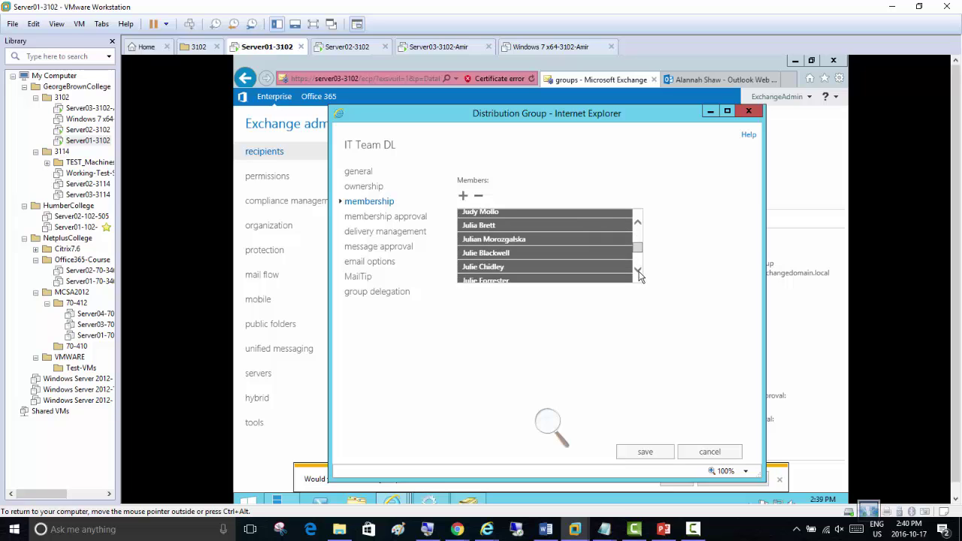
left_click(638, 272)
left_click(638, 272)
left_click(639, 272)
left_click(639, 272)
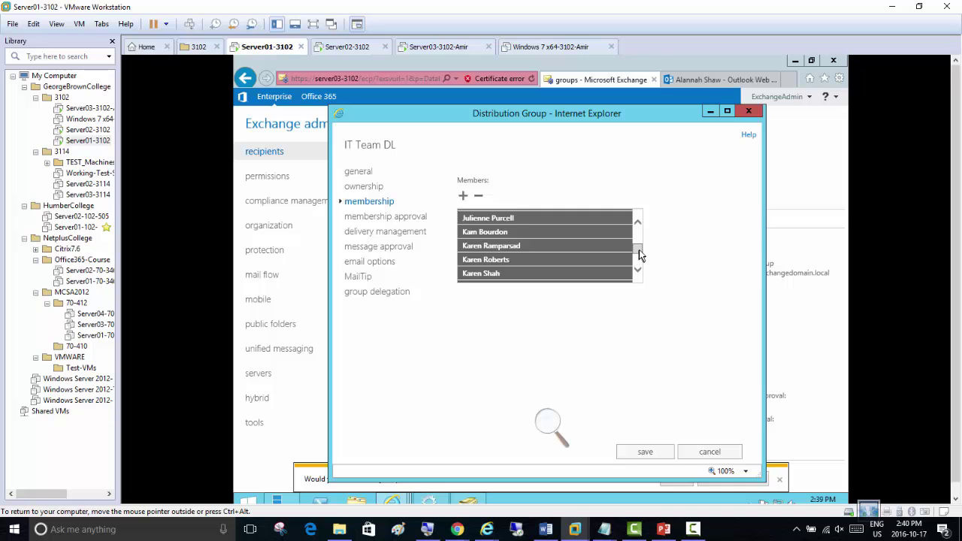
left_click_drag(640, 255, 640, 231)
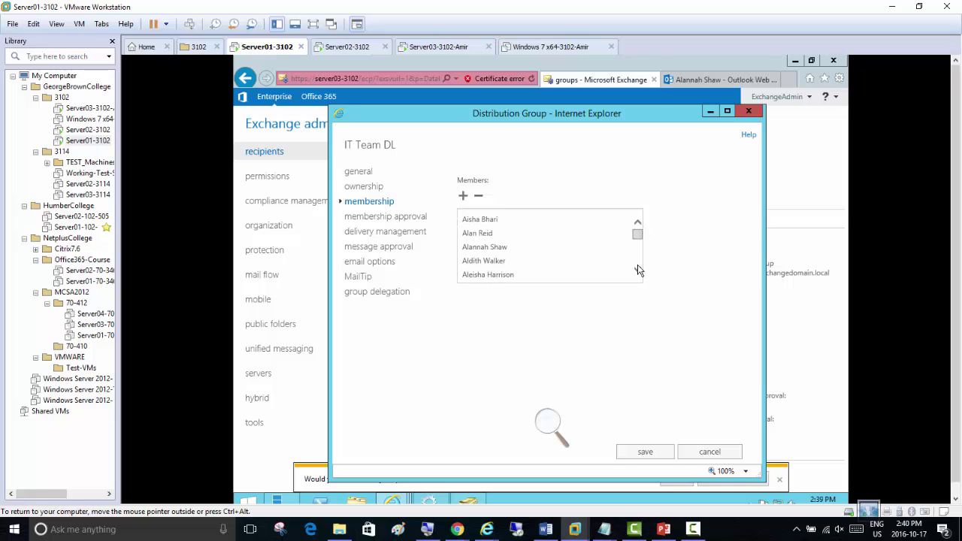
scroll(638, 270, "down", 1)
scroll(639, 270, "down", 4)
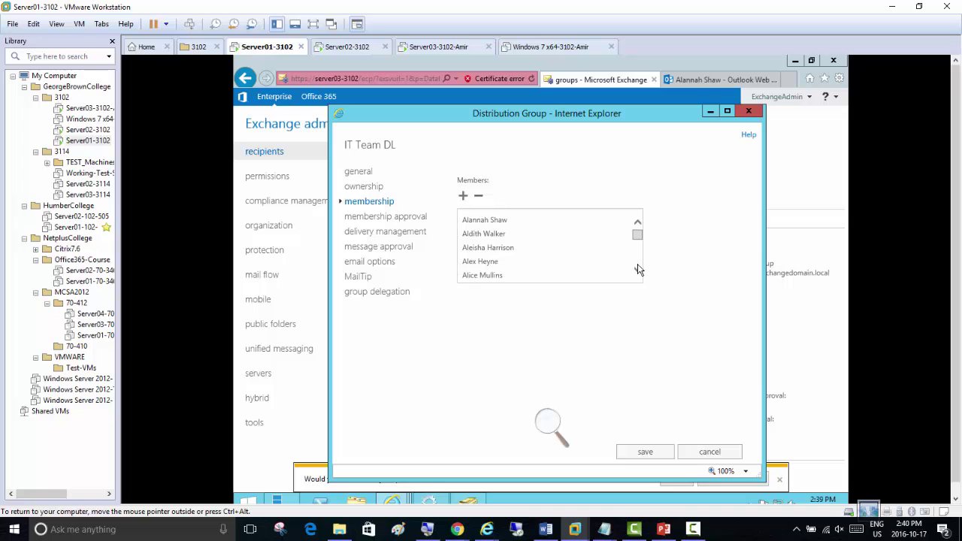
scroll(639, 270, "down", 5)
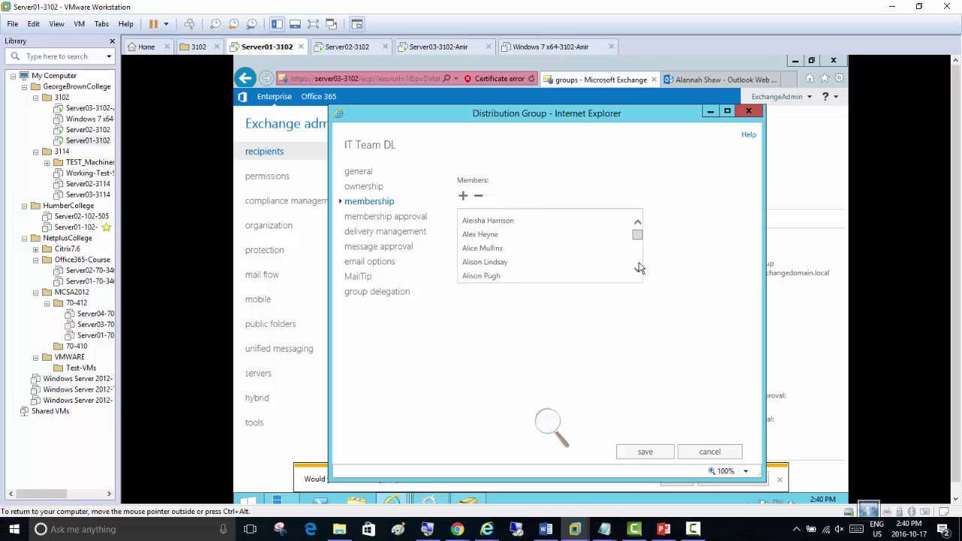
scroll(639, 270, "down", 4)
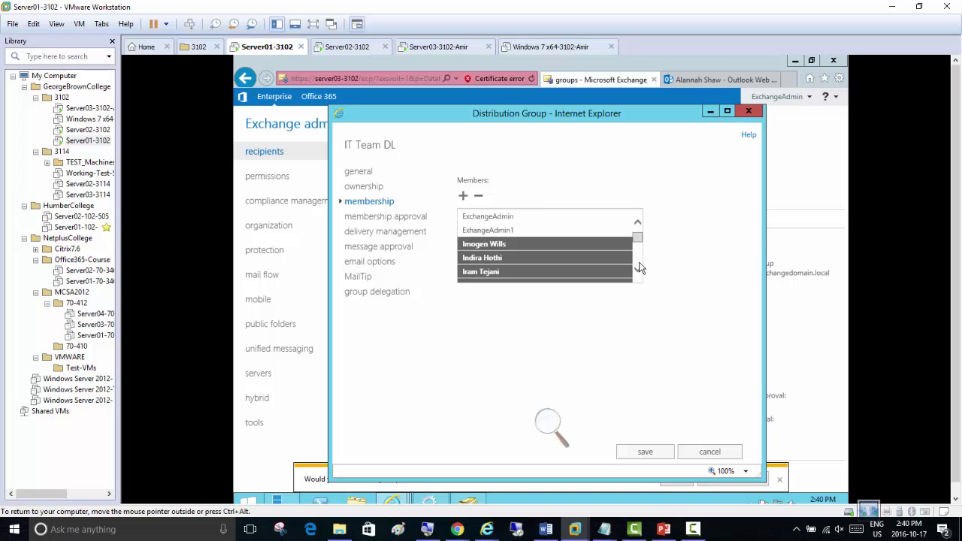
scroll(637, 276, "down", 1)
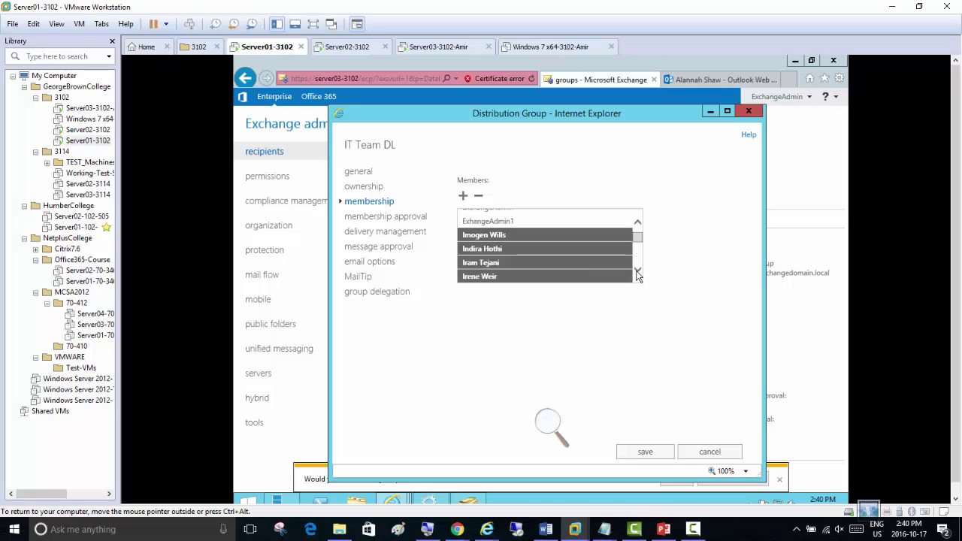
scroll(637, 275, "down", 2)
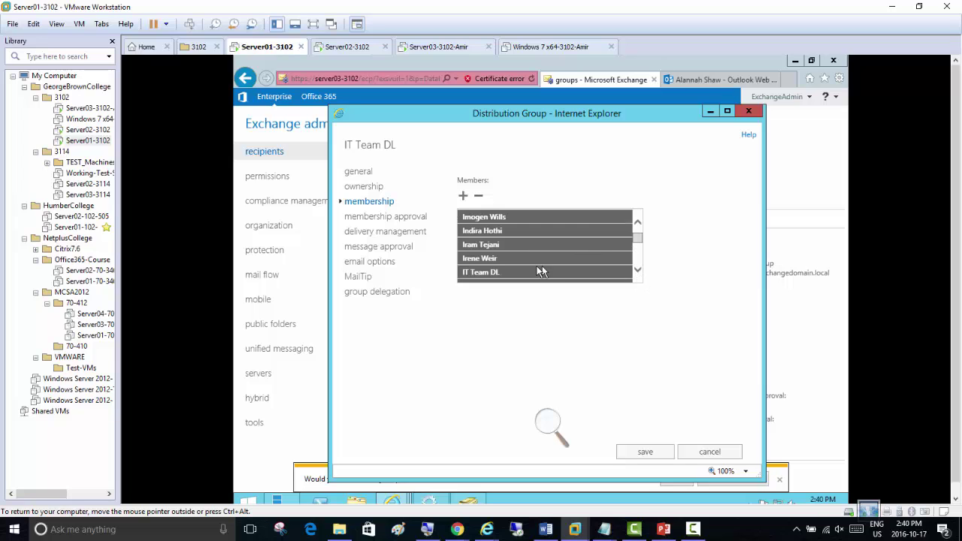
Remove IT Team DL from its own members, save, and select Management DL
left_click(515, 276)
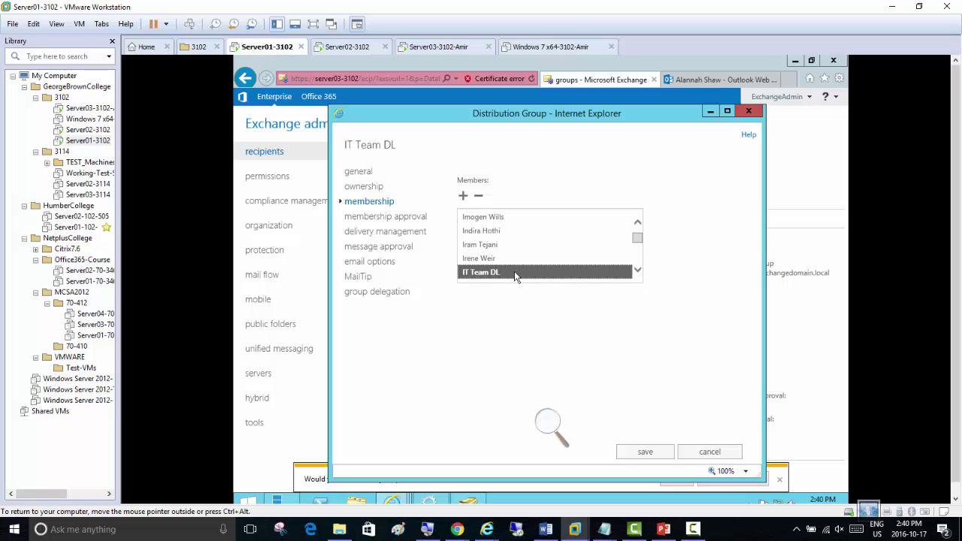
left_click(479, 197)
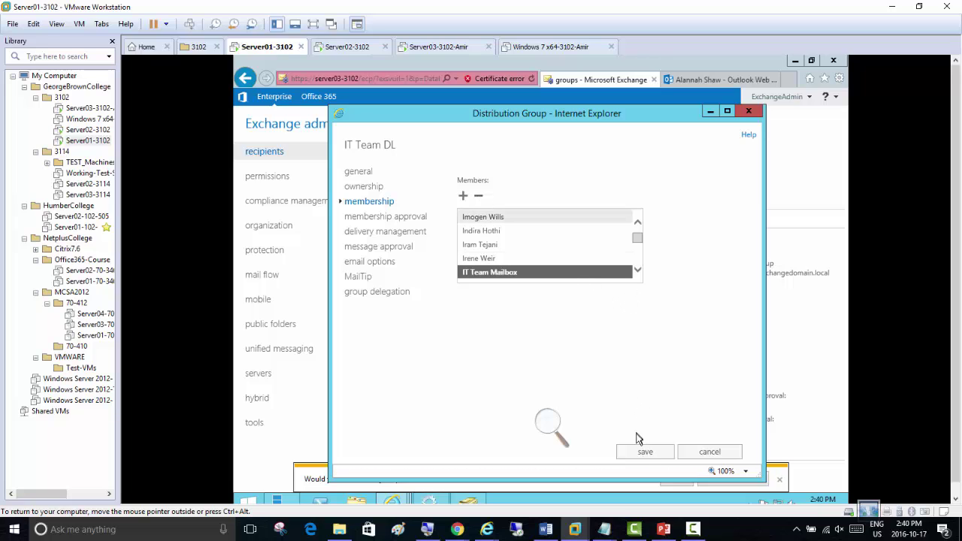
left_click(644, 455)
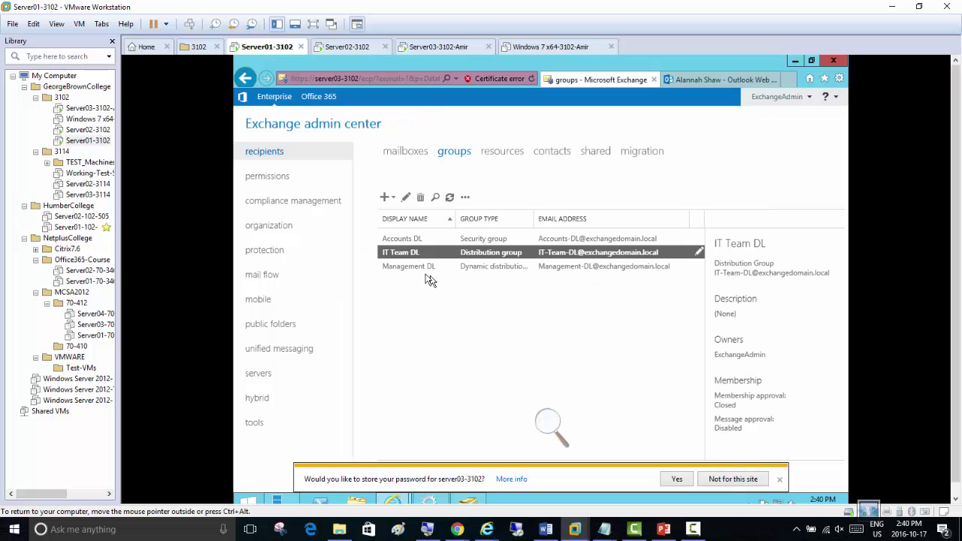
left_click(418, 270)
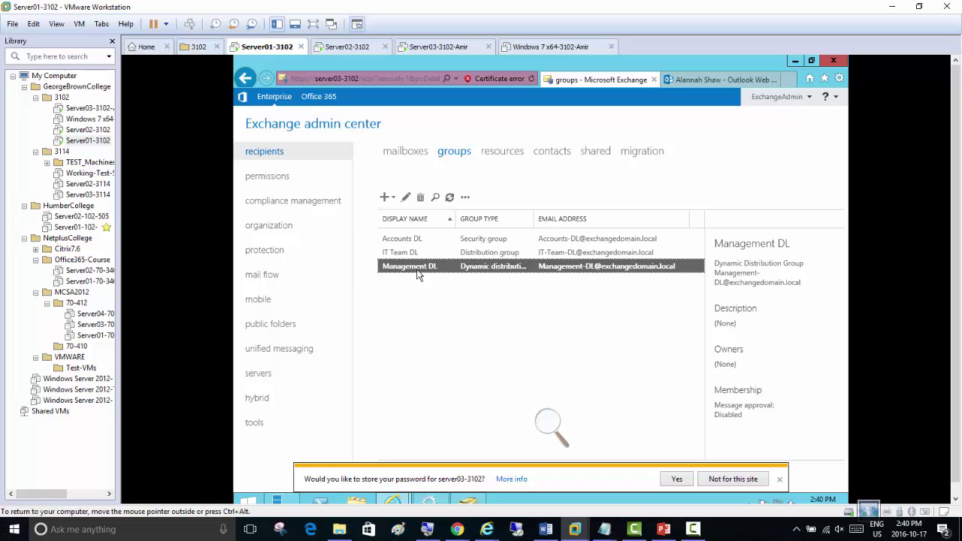
left_click(407, 200)
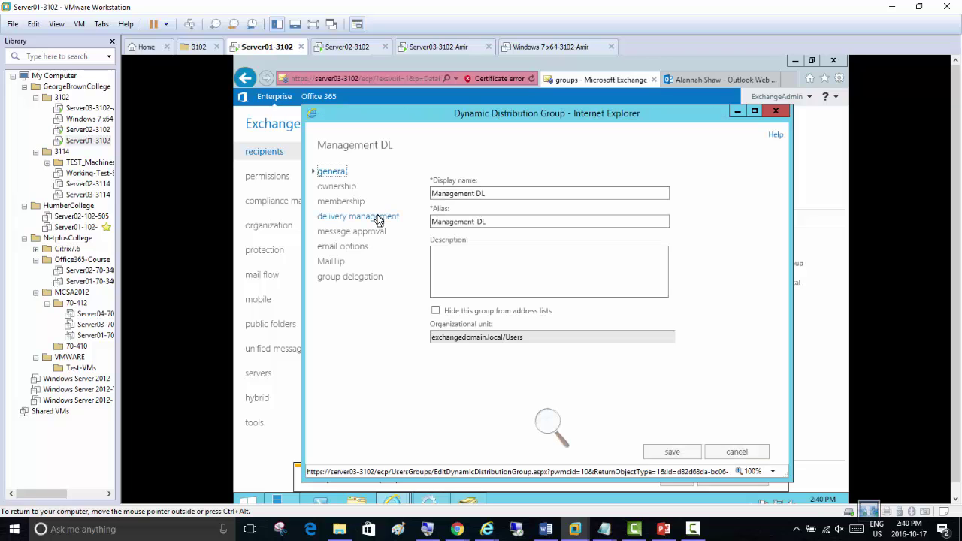
left_click(340, 201)
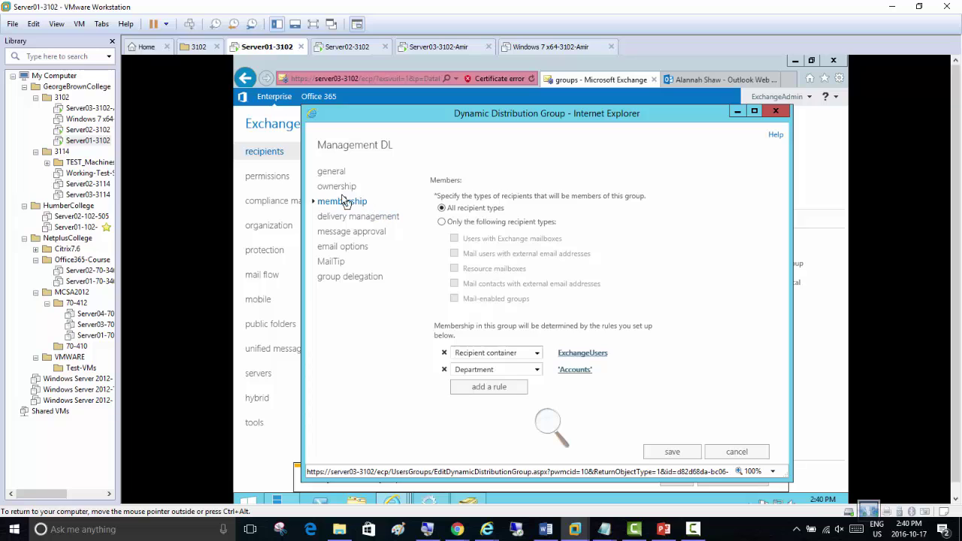
left_click(338, 187)
left_click(344, 202)
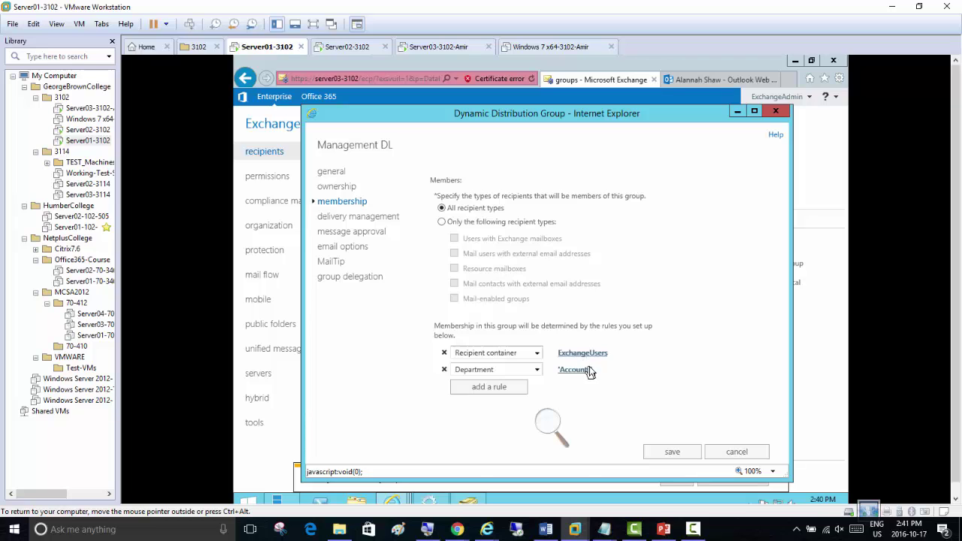
left_click(671, 453)
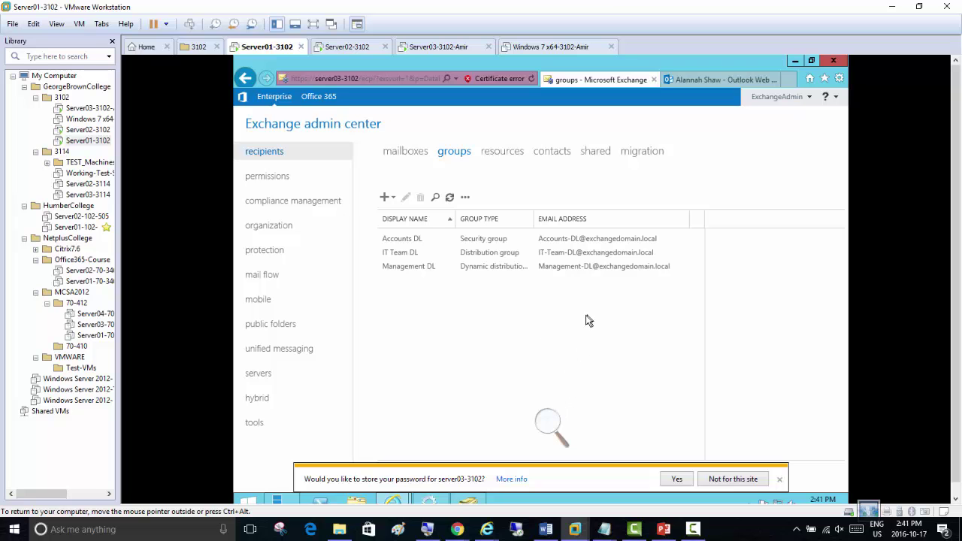
Magnify the whole screen to 200% with Magnifier and move its controls aside
left_click(553, 425)
left_click(561, 427)
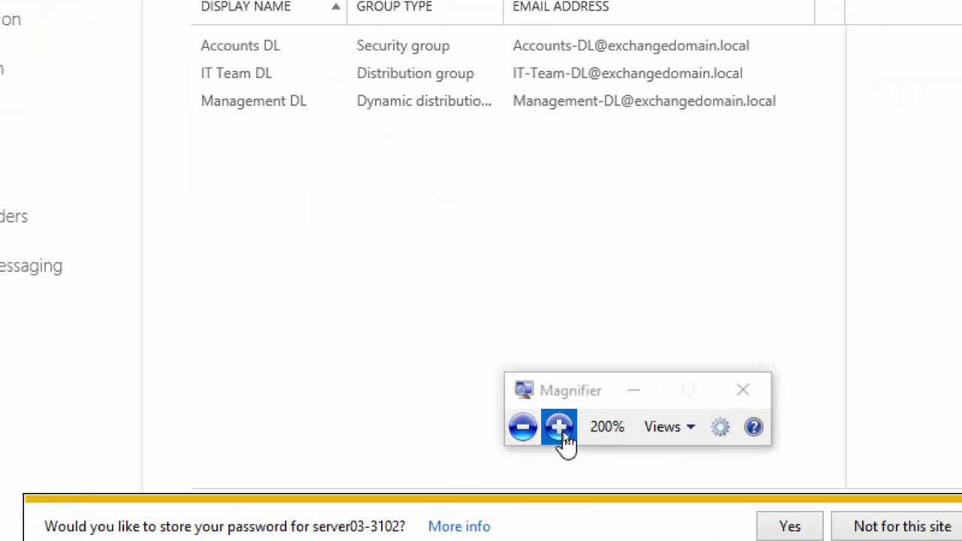
left_click(634, 390)
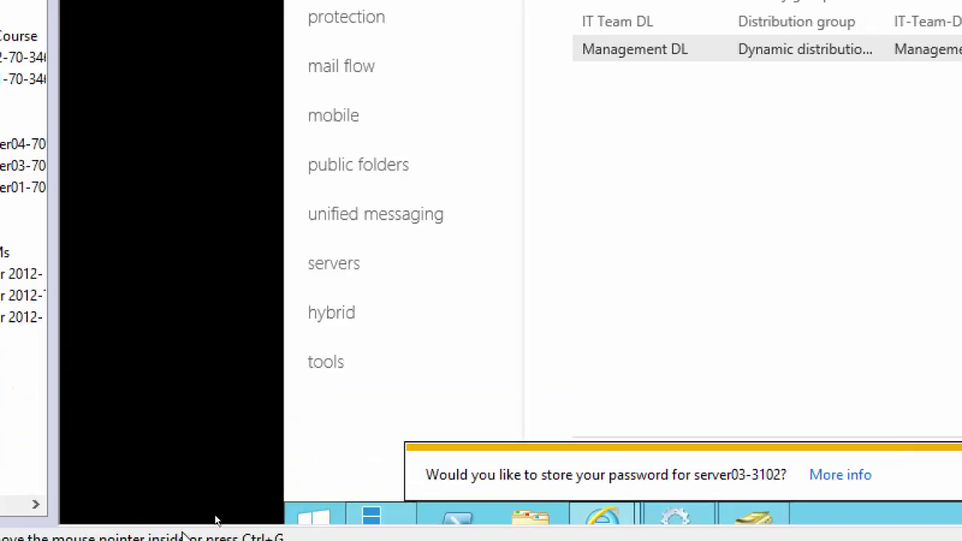
Open a new File Explorer window and pick Today-Tasks.txt under Recent files
left_click(261, 527)
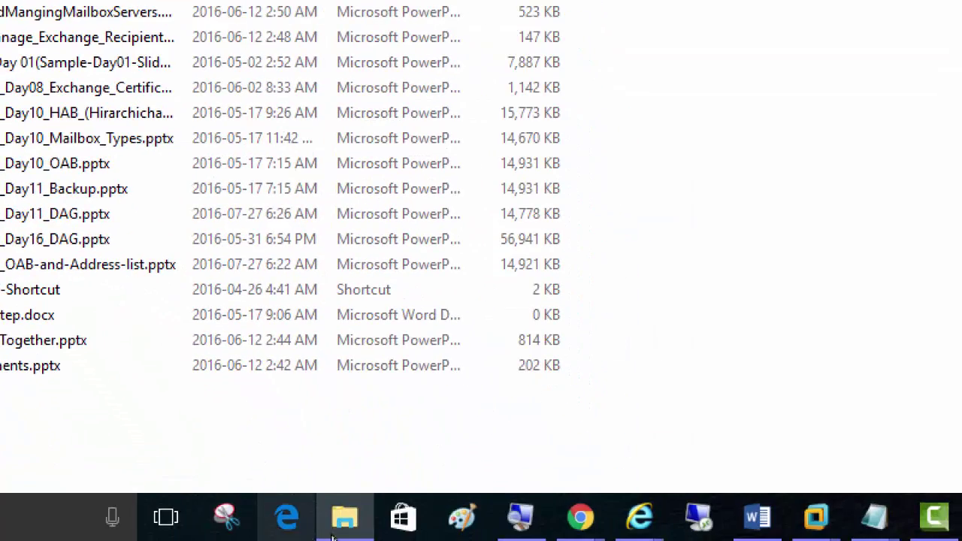
right_click(367, 529)
left_click(273, 389)
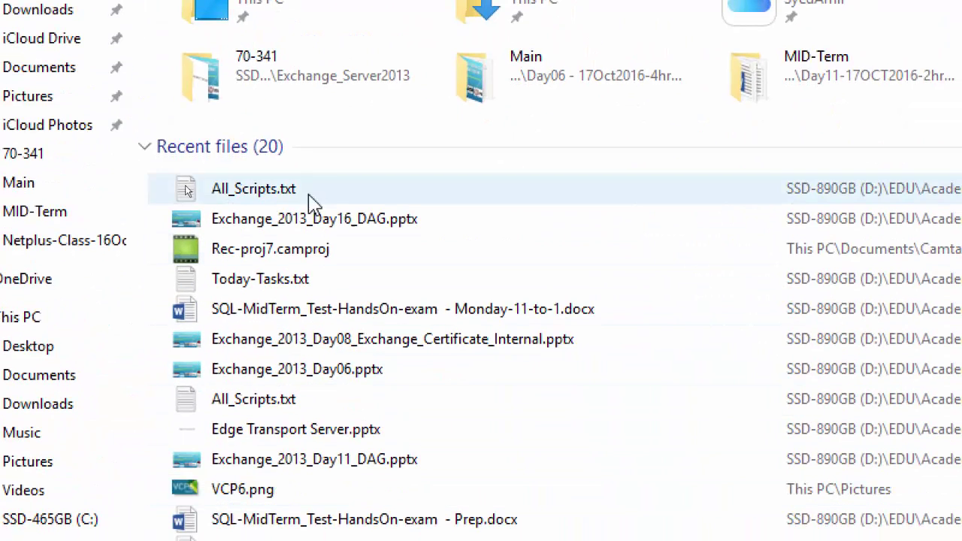
left_click(276, 288)
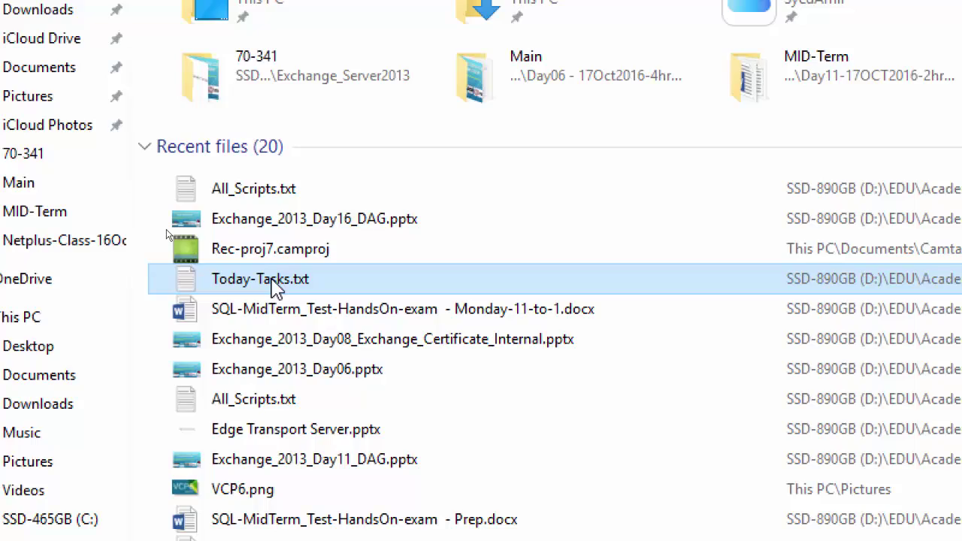
double_click(275, 288)
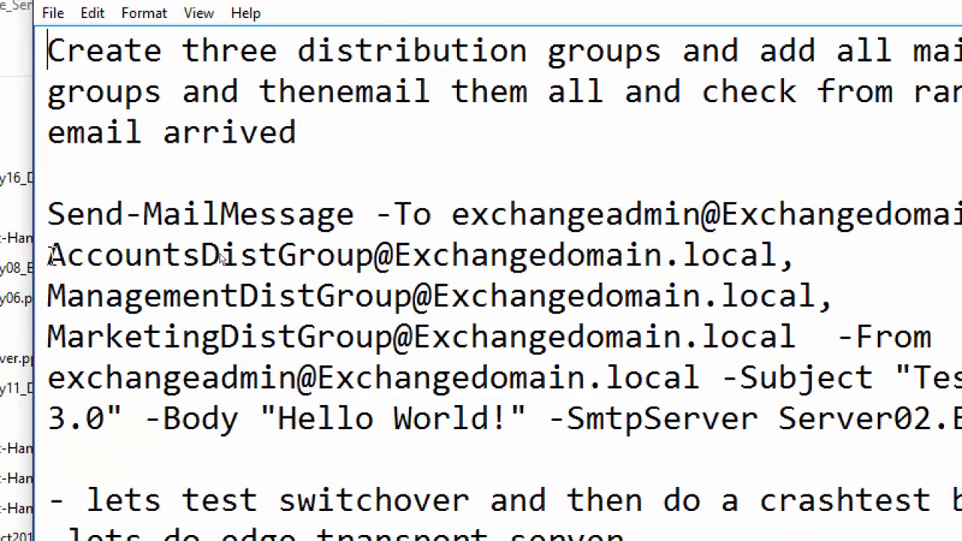
left_click(49, 256)
left_click_drag(48, 256, 382, 260)
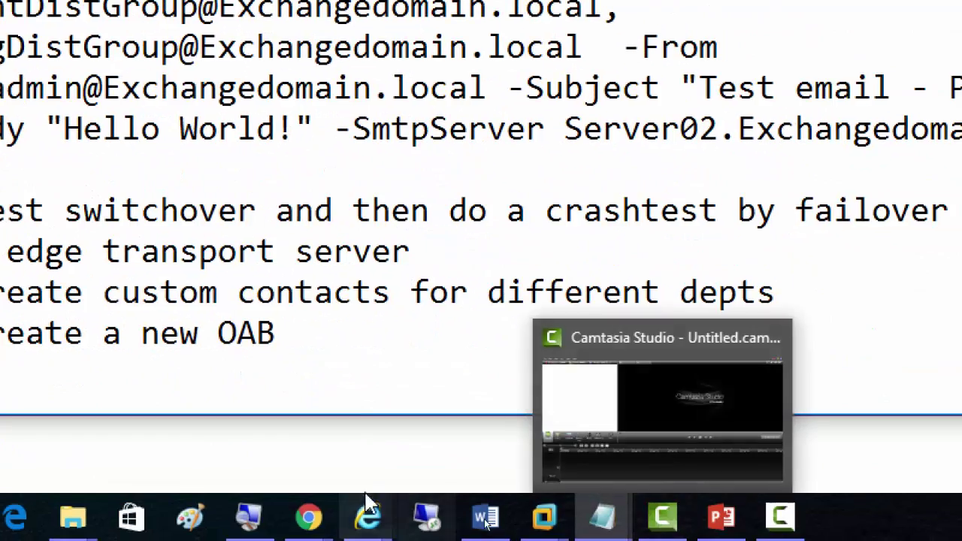
left_click(249, 517)
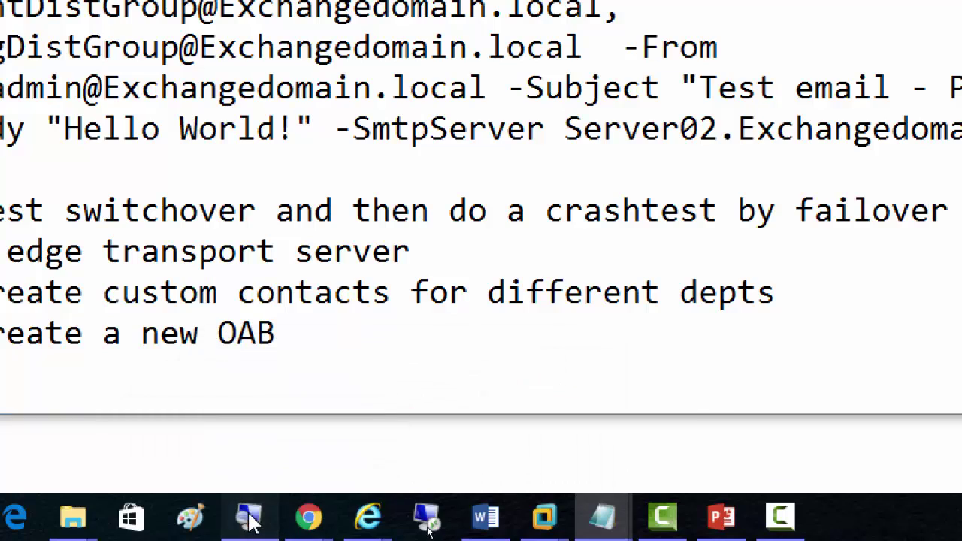
left_click(531, 427)
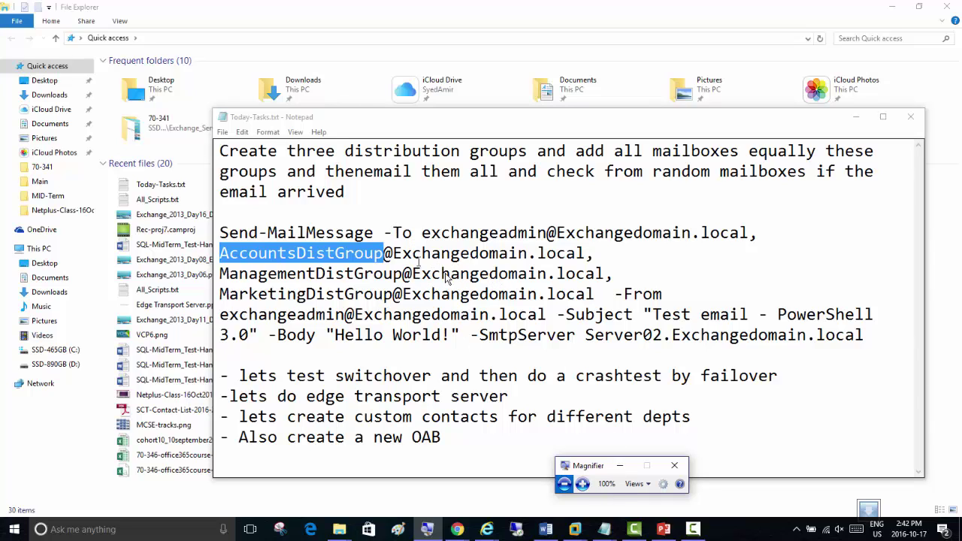
mouse_move(577, 531)
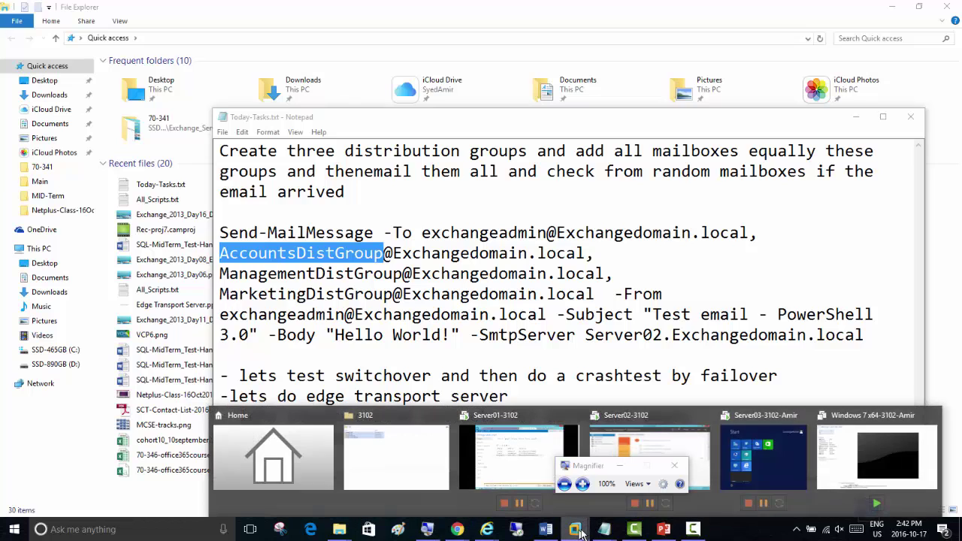
Show the Server01-3102 virtual machine in VMware, then return to the Today-Tasks notes
left_click(644, 447)
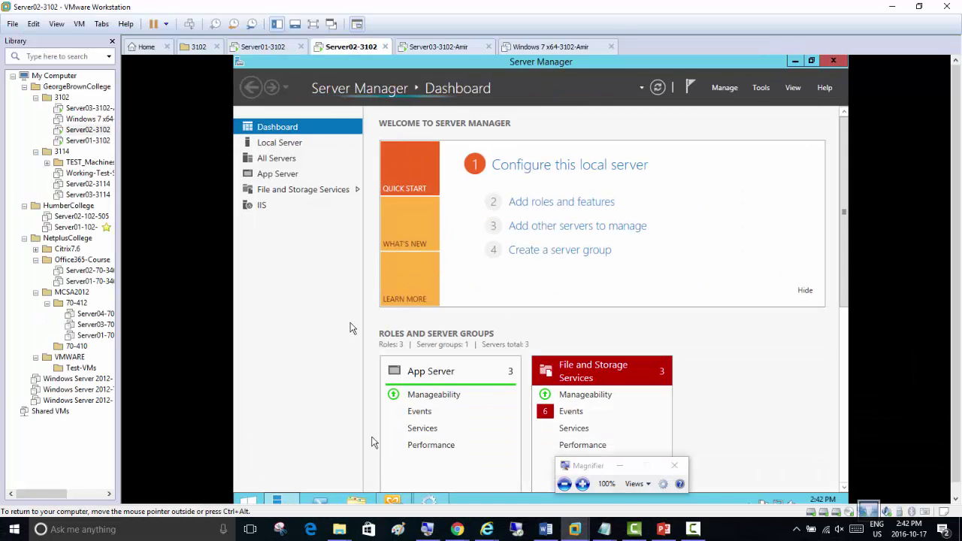
left_click(265, 48)
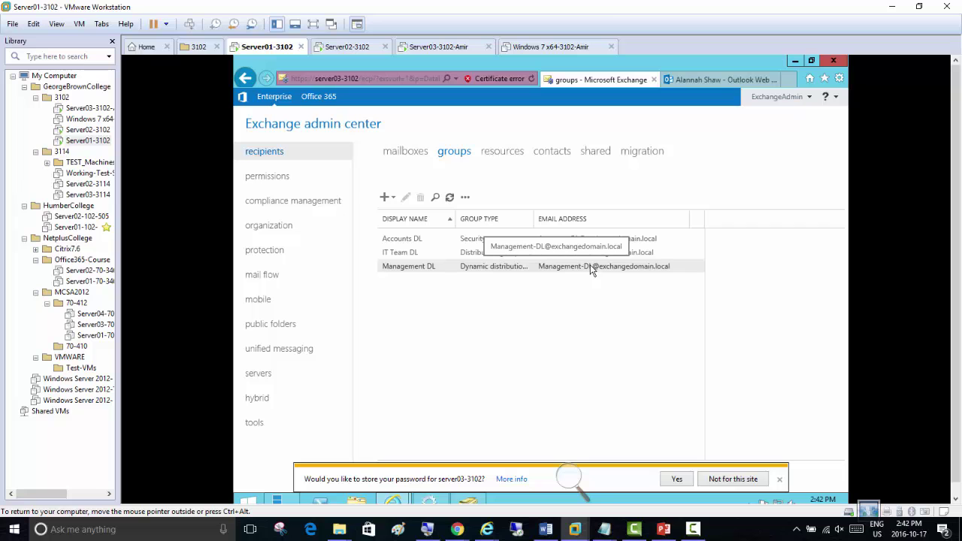
key("alt+Tab")
Change the recipients to IT-Team-DL, Account-DL and Management-Dl, then show Server02-3102's Local Server page
left_click(557, 60)
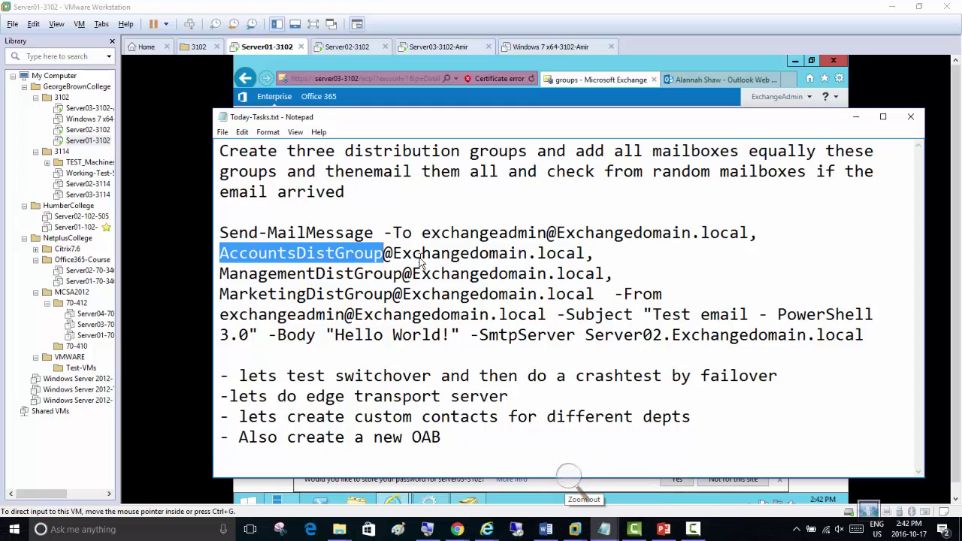
type("IT-T")
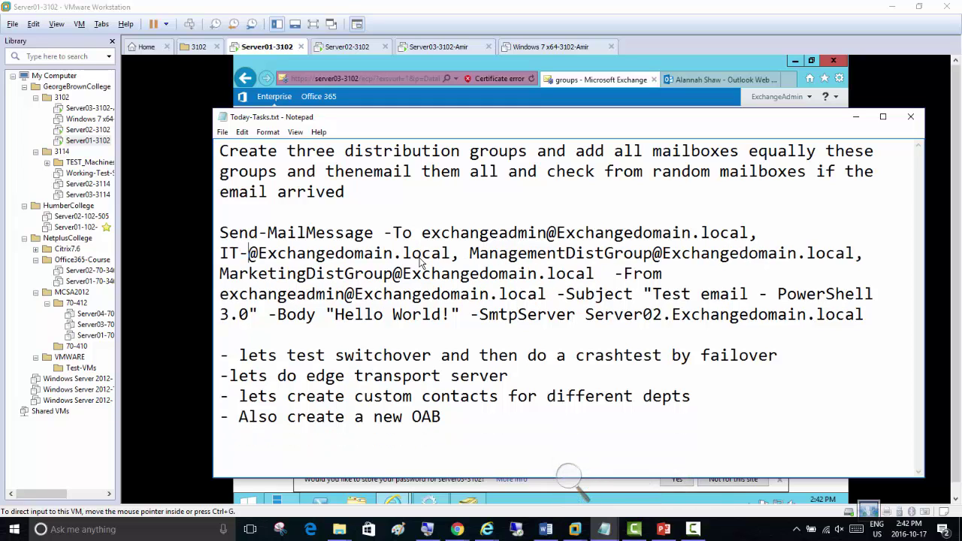
type("eam-DL")
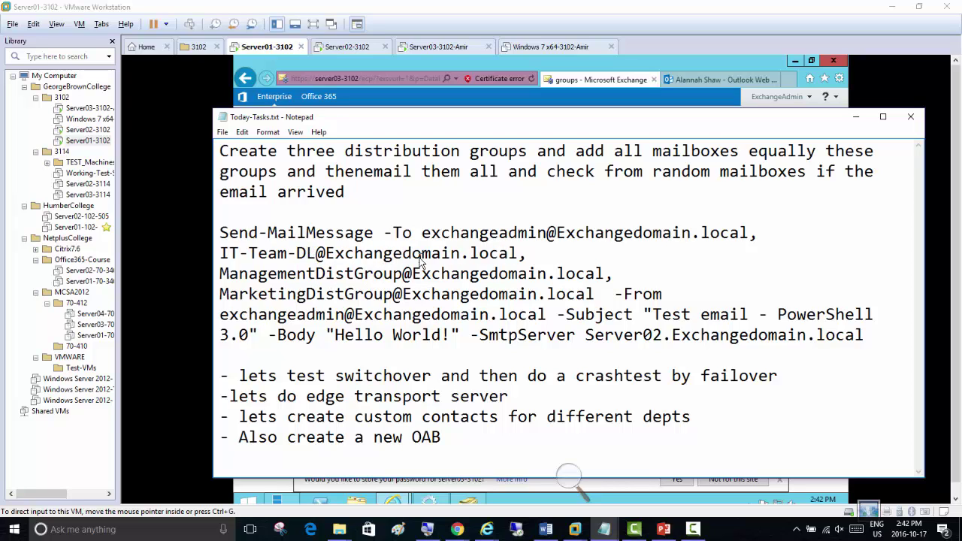
key("shift+Left")
key("shift+Left")
key("shift+Left")
key("shift+Left")
key("shift+Left")
key("shift+Left")
key("shift+Left")
key("shift+Left")
key("shift+Left")
key("shift+Left")
key("shift+Left")
key("shift+Left")
key("shift+Left")
key("shift+Left")
key("shift+Left")
key("shift+Left")
key("shift+Left")
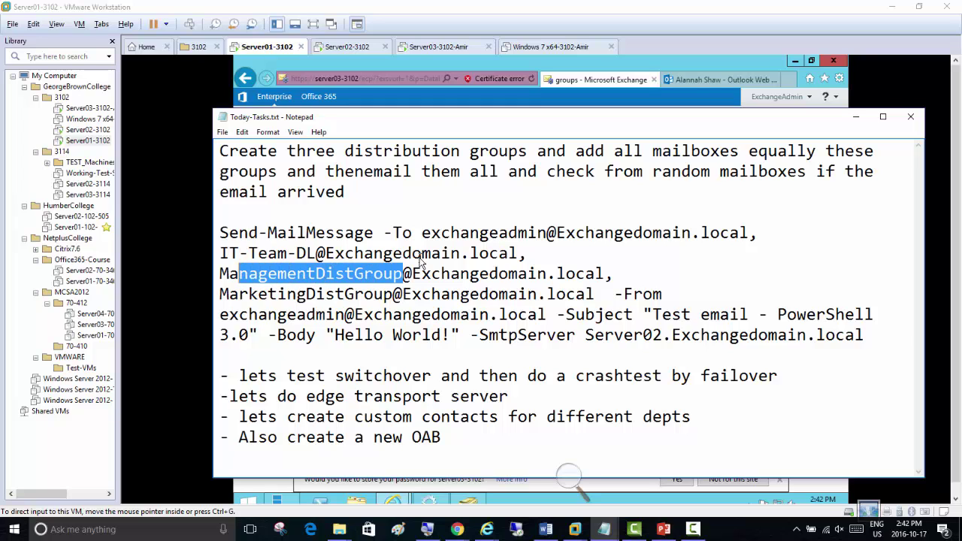
key("shift+Left")
key("shift+Left")
type("Acco")
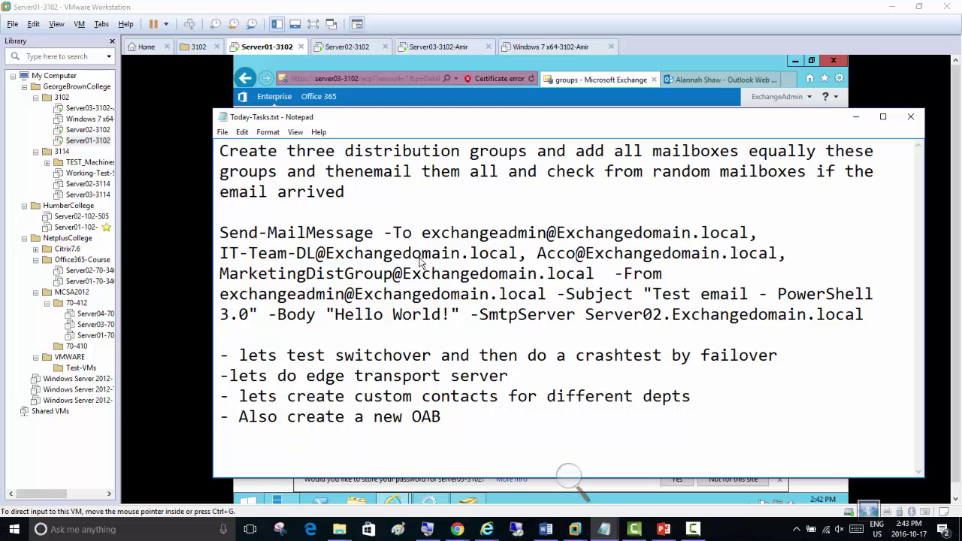
type("unt-DL")
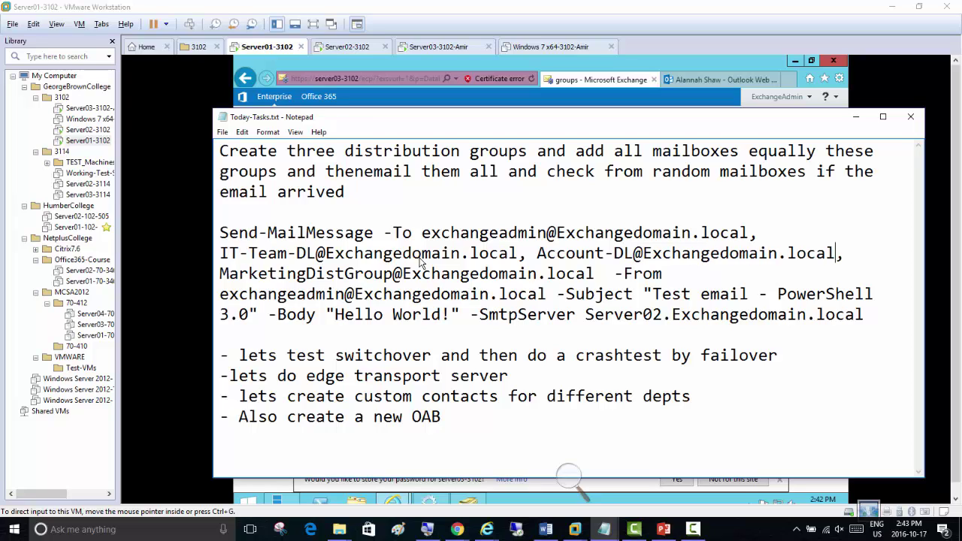
key("shift+Right")
key("shift+Right")
key("shift+Right")
key("shift+Right")
key("shift+Right")
key("shift+Right")
key("shift+Right")
key("shift+Right")
key("shift+Right")
key("shift+Right")
key("shift+Right")
key("shift+Right")
key("shift+Right")
key("shift+Right")
key("shift+Right")
key("shift+Right")
key("shift+Right")
key("shift+Right")
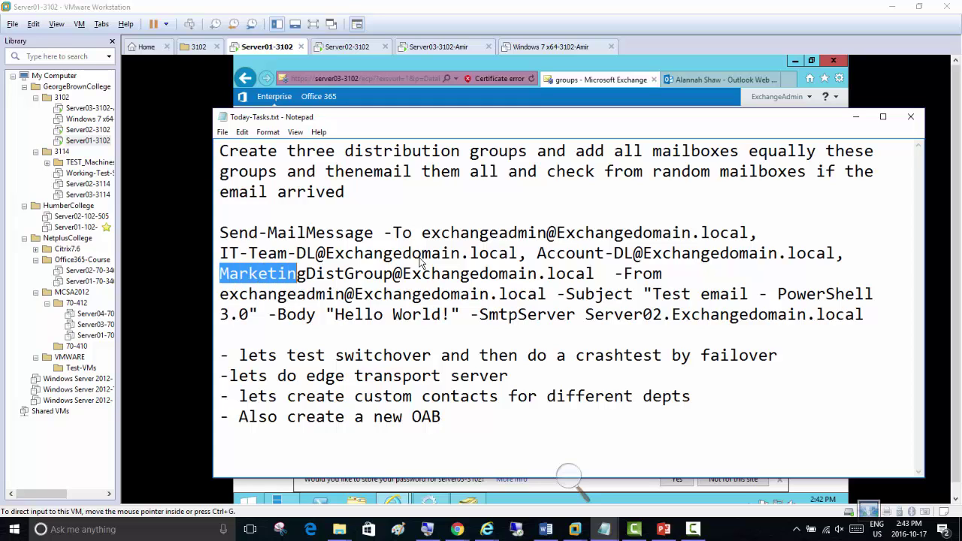
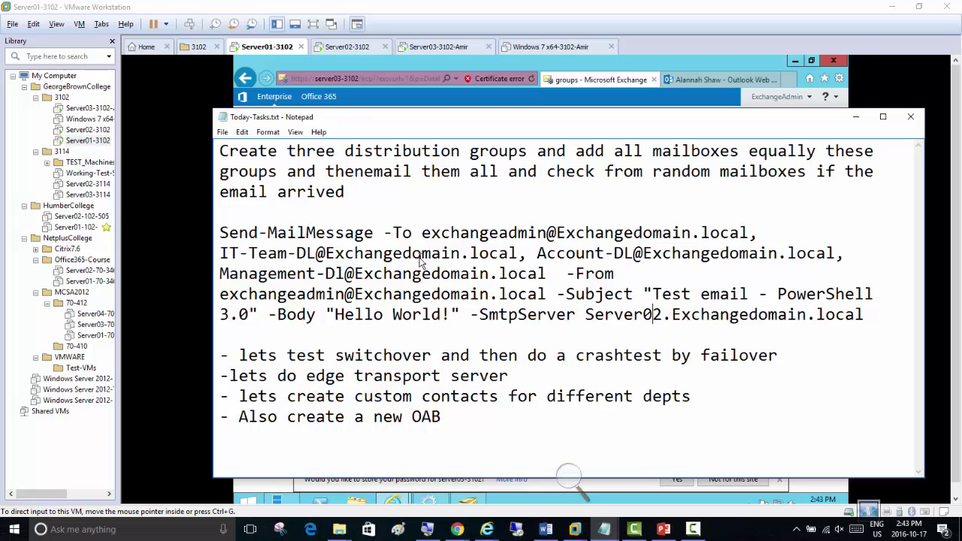
left_click(348, 47)
left_click(287, 143)
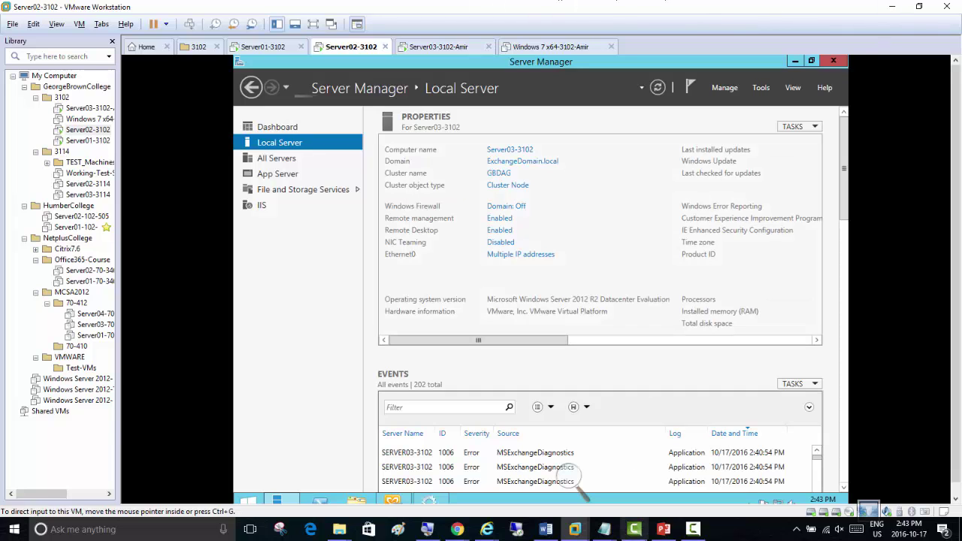
Change the SMTP server name to Server02-3102.Exchangedomain.local
mouse_move(605, 529)
left_click(765, 466)
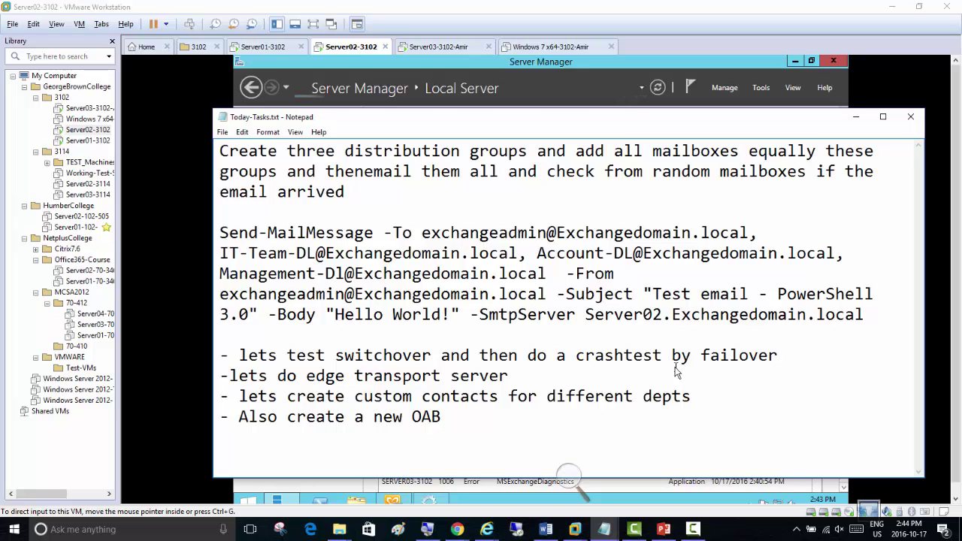
key("Right")
type("-")
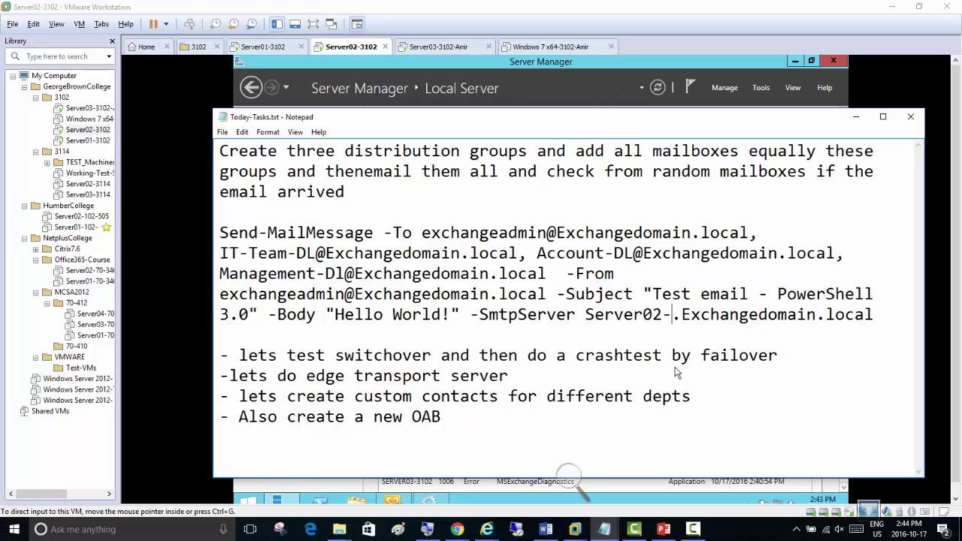
type("31")
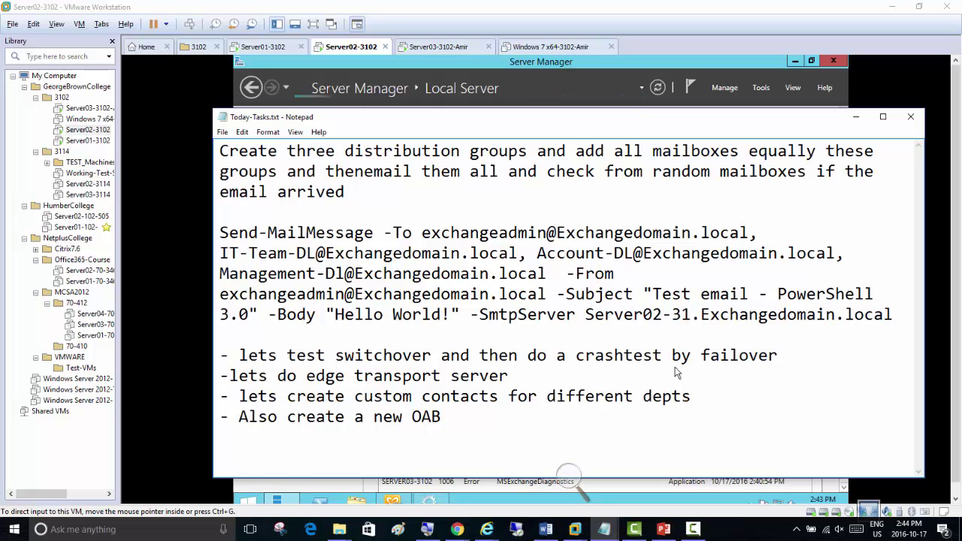
type("02")
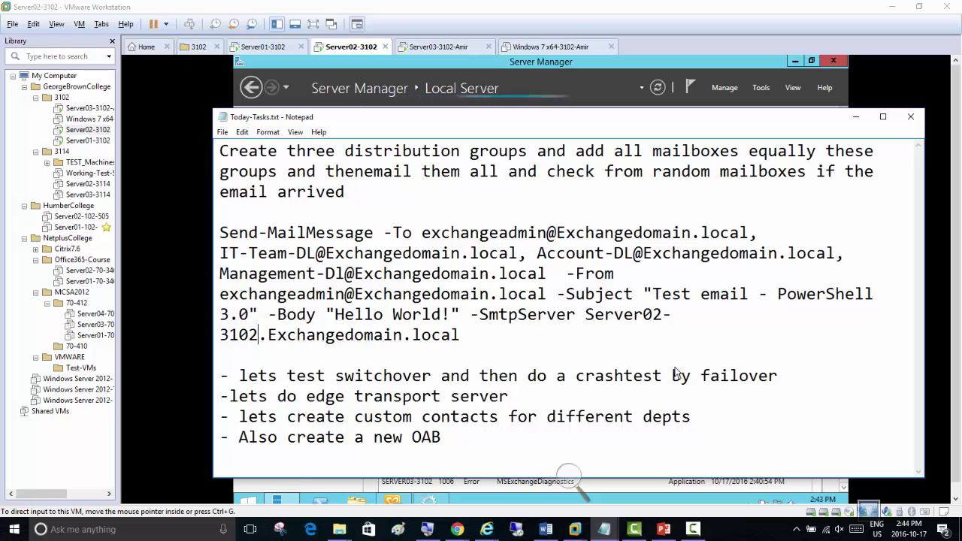
Copy the whole Send-MailMessage command to the clipboard
left_click_drag(459, 335, 234, 236)
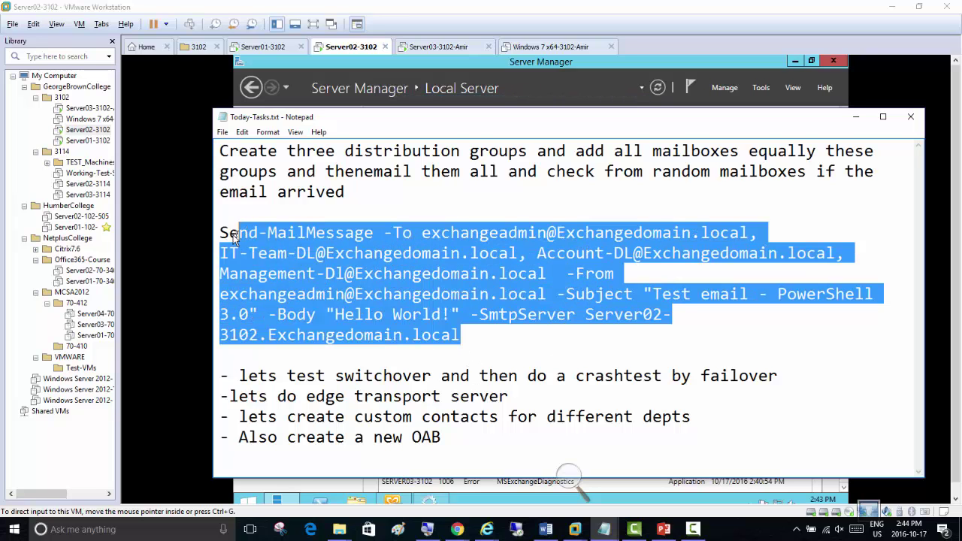
right_click(305, 263)
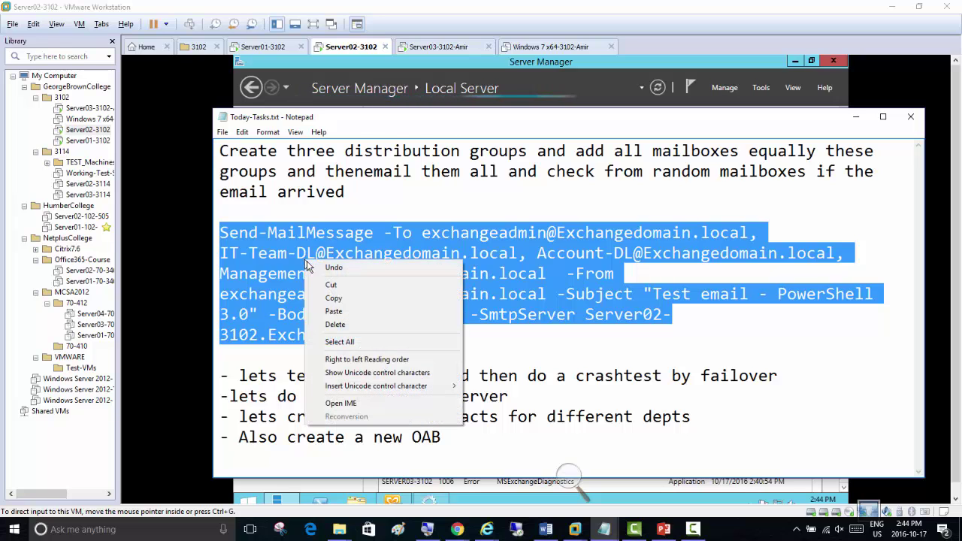
left_click(333, 298)
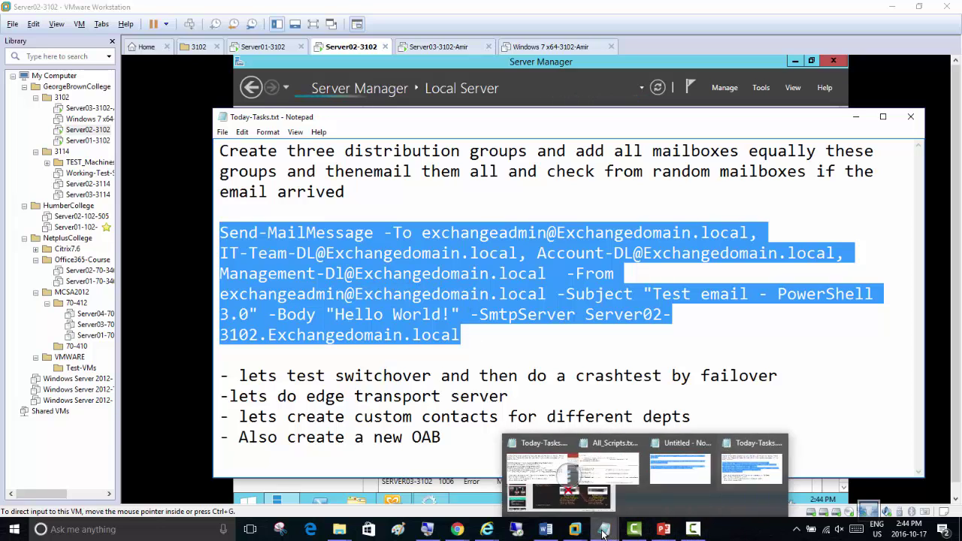
left_click(693, 530)
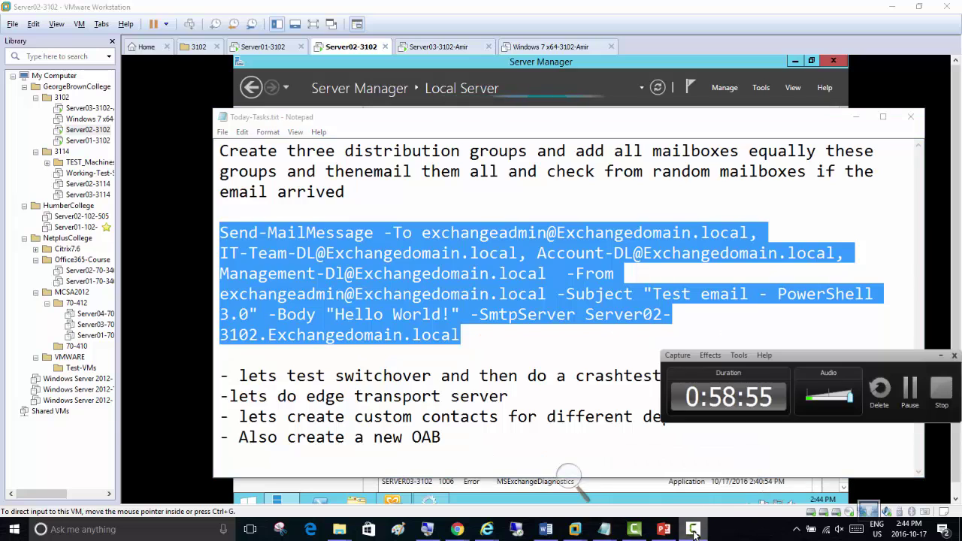
left_click(694, 531)
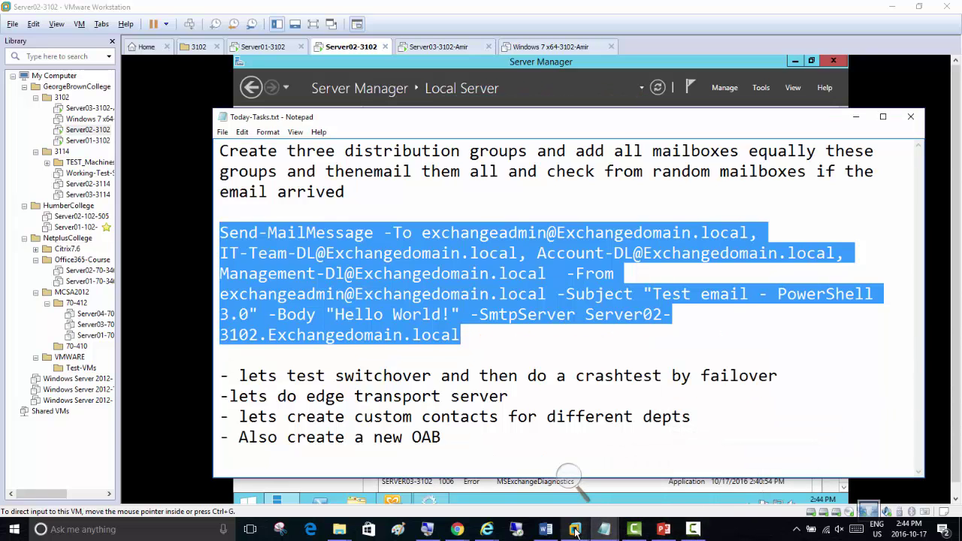
mouse_move(576, 530)
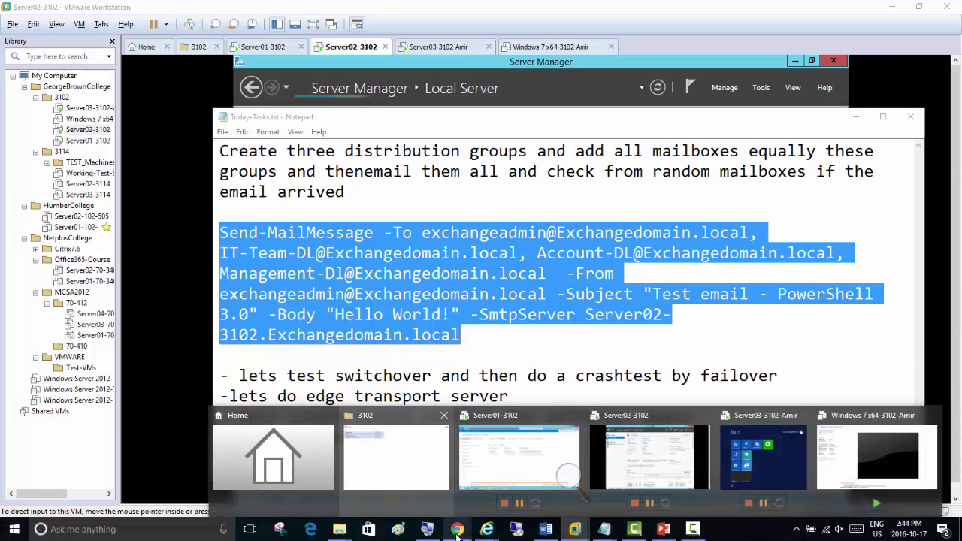
Paste the Send-MailMessage command below the saved commands in the GBExchange2013 note and save it
mouse_move(457, 530)
left_click(195, 482)
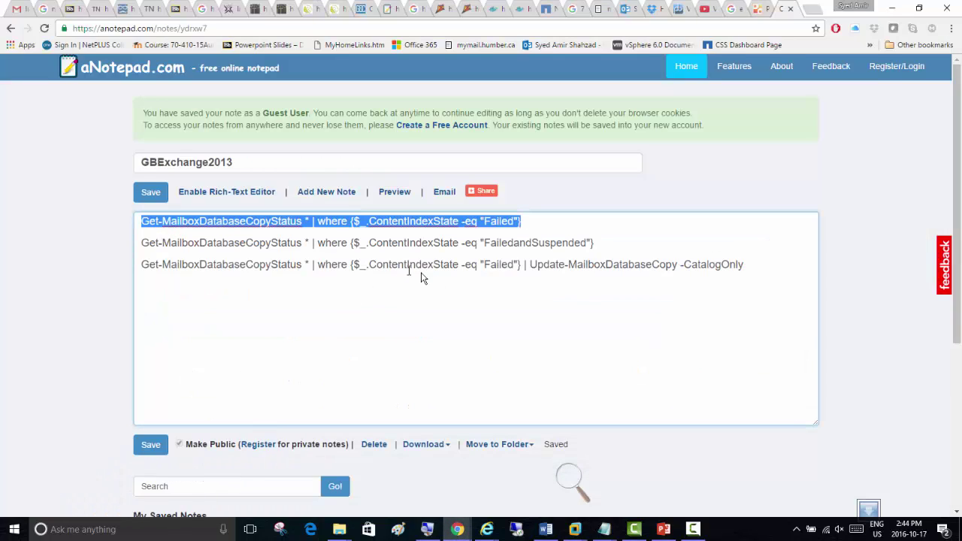
left_click(749, 267)
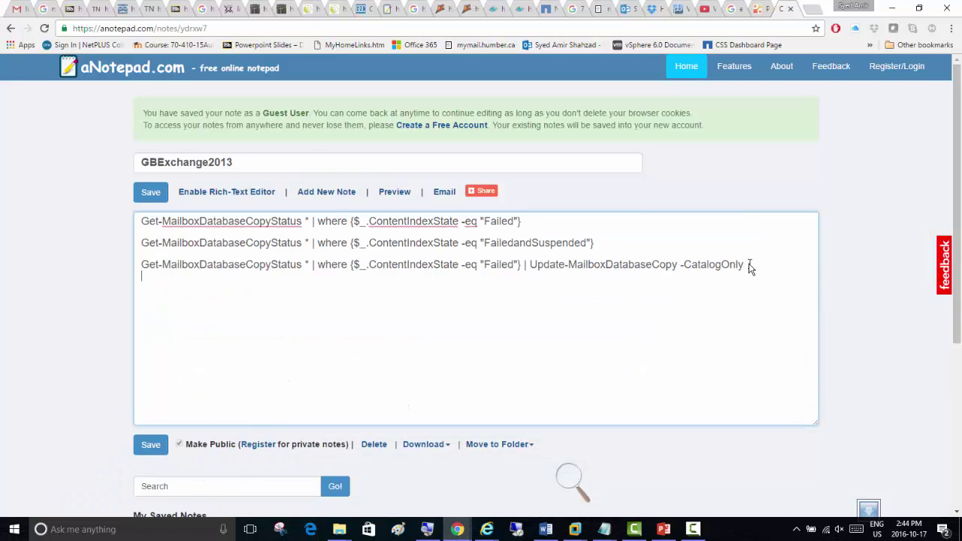
key("Return")
key("Return")
key("Return")
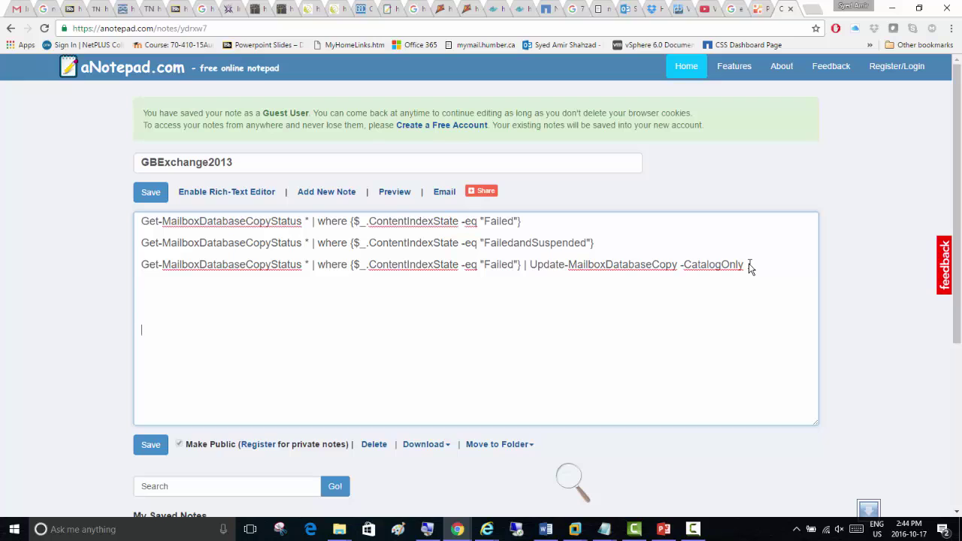
key("ctrl+v")
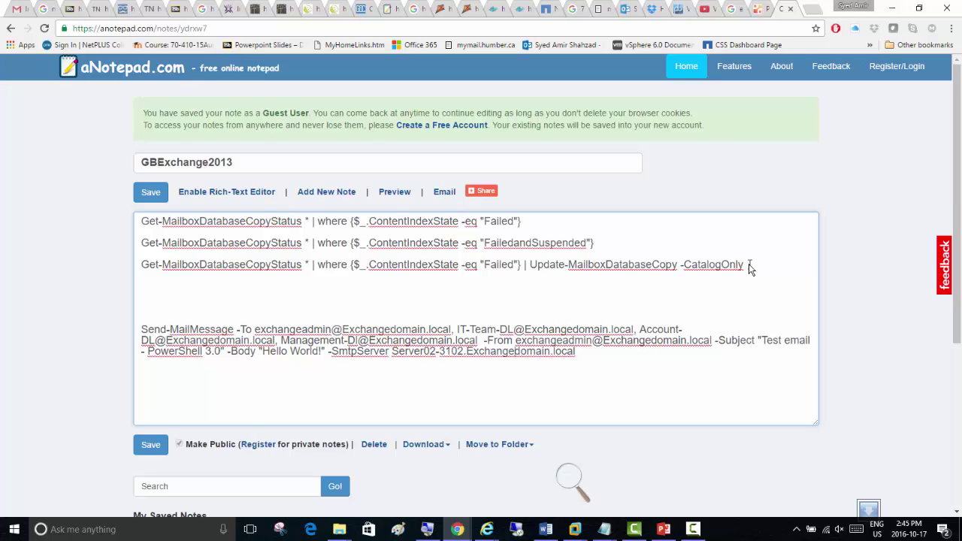
key("Right")
key("Right")
key("Right")
key("Right")
key("Right")
key("shift+Up")
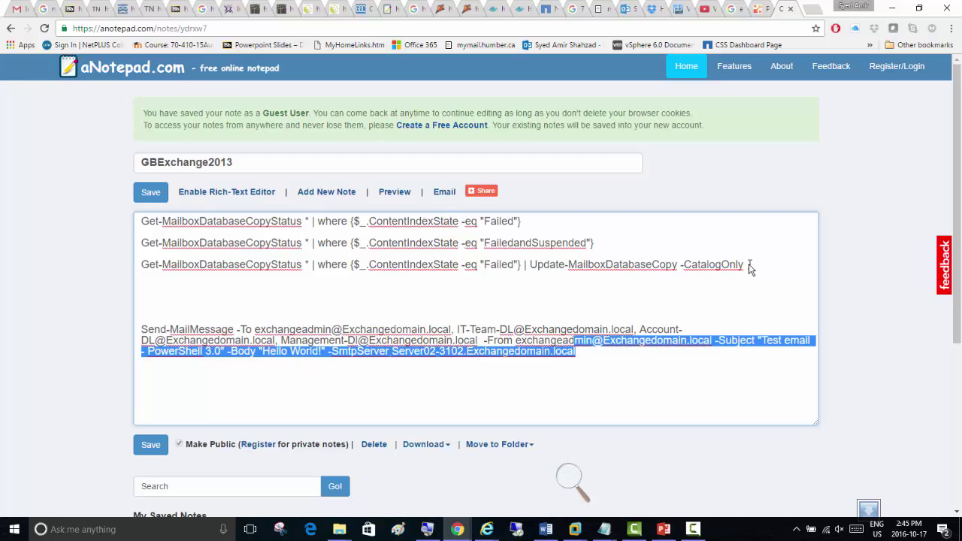
key("shift+Up")
key("shift+Left")
key("shift+Left")
key("shift+Left")
key("shift+Left")
key("shift+Left")
key("shift+Left")
key("shift+Left")
key("shift+Left")
key("shift+Left")
key("shift+Left")
key("shift+Left")
key("shift+Left")
key("shift+Left")
key("shift+Left")
key("shift+Left")
key("shift+Left")
key("shift+Left")
key("shift+Left")
key("shift+Left")
key("shift+Left")
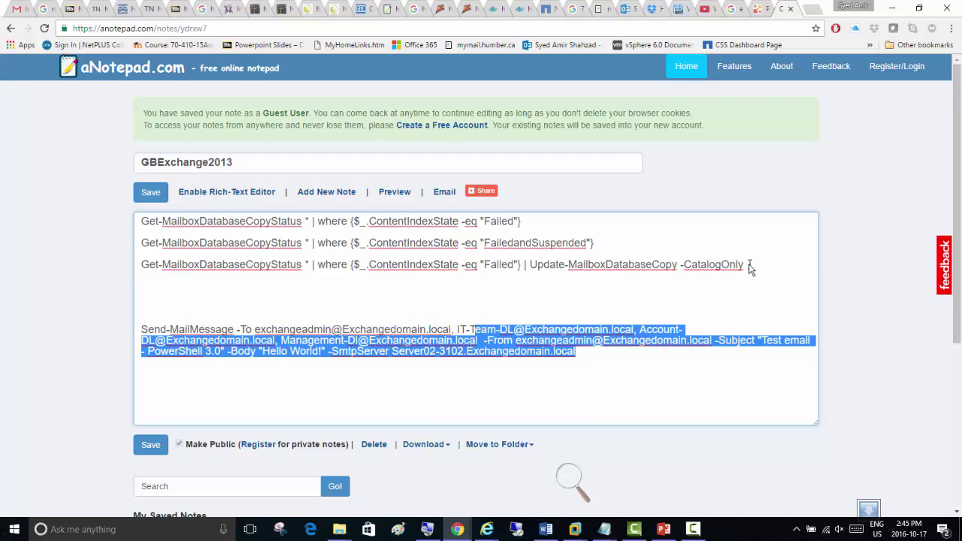
key("shift+Left")
key("shift+Left")
key("shift+Left")
key("shift+Left")
key("shift+Left")
key("shift+Left")
key("shift+Left")
key("shift+Left")
key("shift+Left")
key("shift+Left")
key("shift+Left")
key("shift+Left")
key("shift+Left")
key("shift+Left")
key("shift+Left")
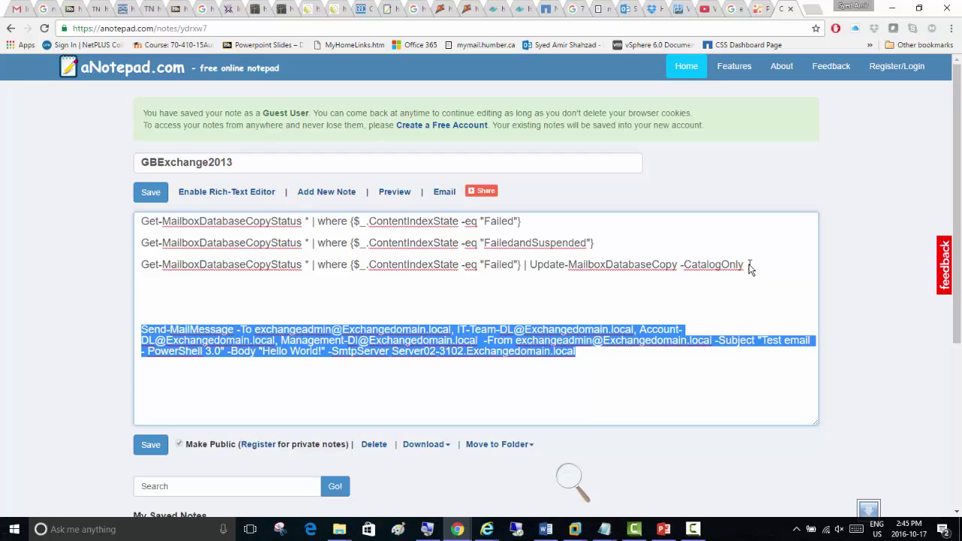
key("shift+Up")
key("shift+Up")
key("shift+Up")
key("shift+Up")
key("shift+Up")
left_click(151, 191)
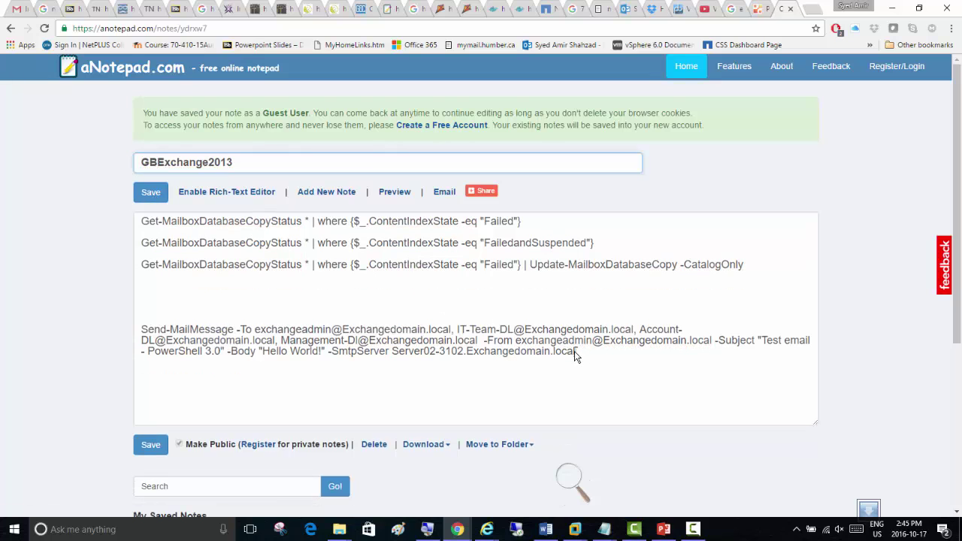
Copy the entire Send-MailMessage command from the note
left_click_drag(576, 351, 133, 329)
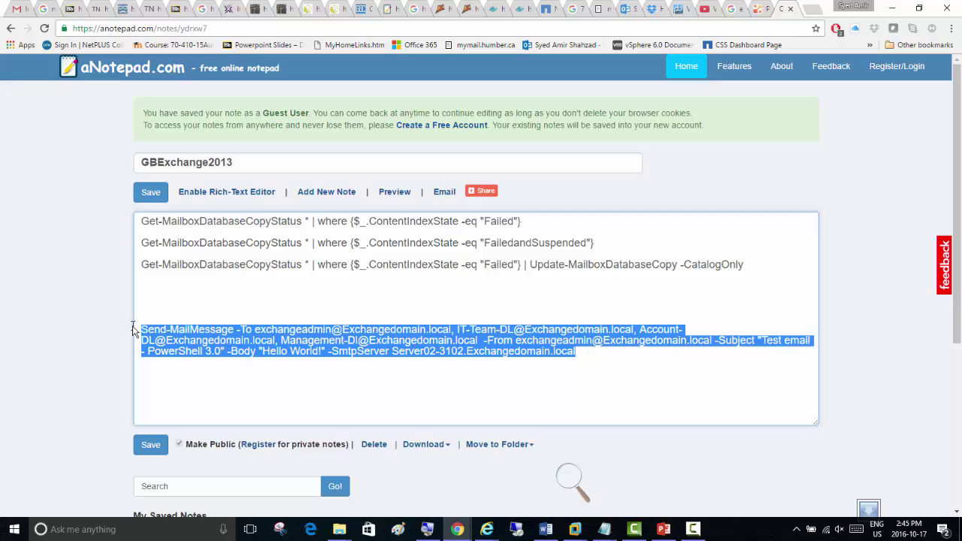
right_click(205, 343)
left_click(245, 184)
left_click(575, 530)
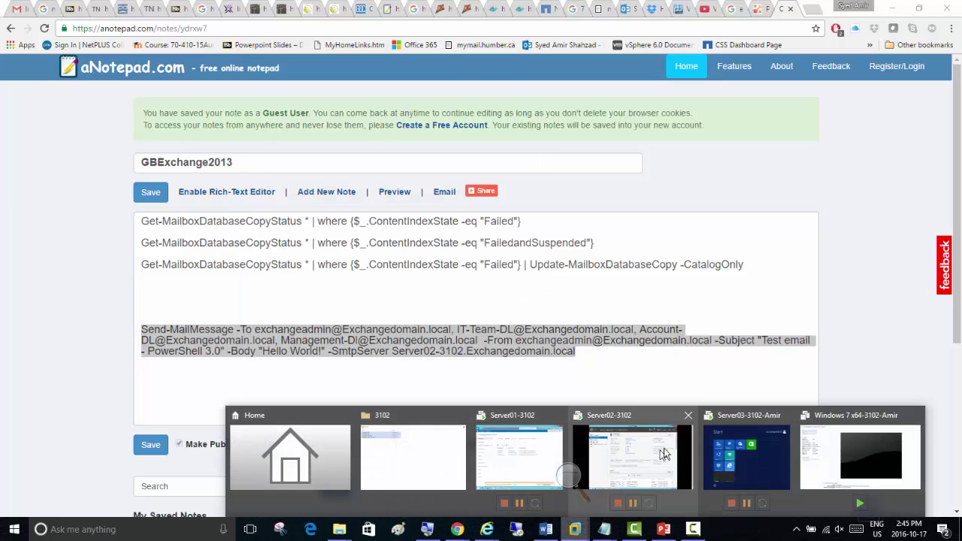
Paste the Send-MailMessage command into the remote PowerShell session and run it
left_click(628, 462)
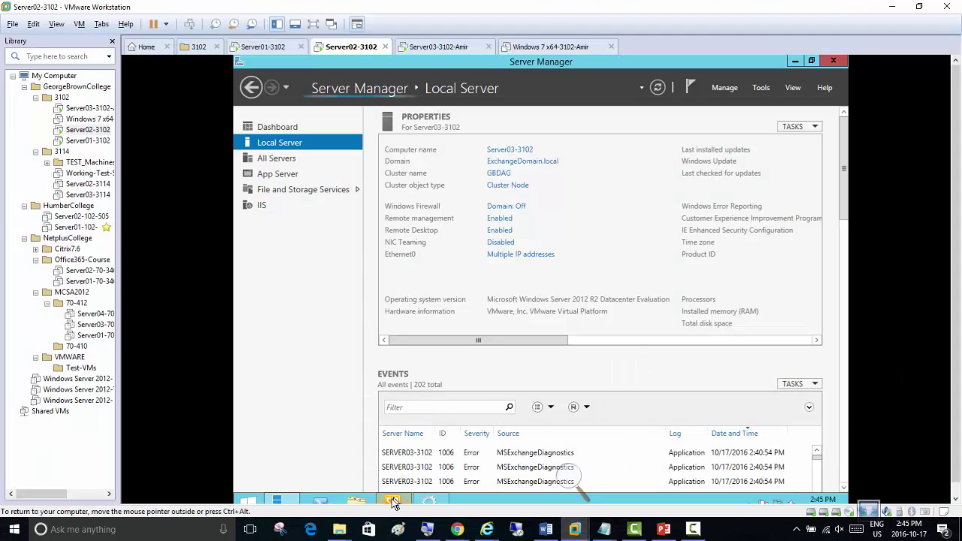
mouse_move(396, 507)
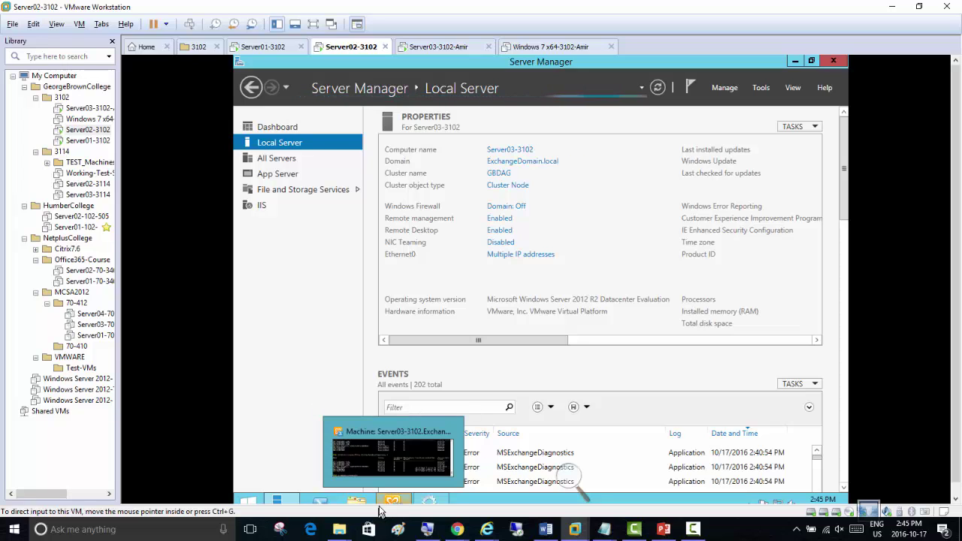
left_click(395, 504)
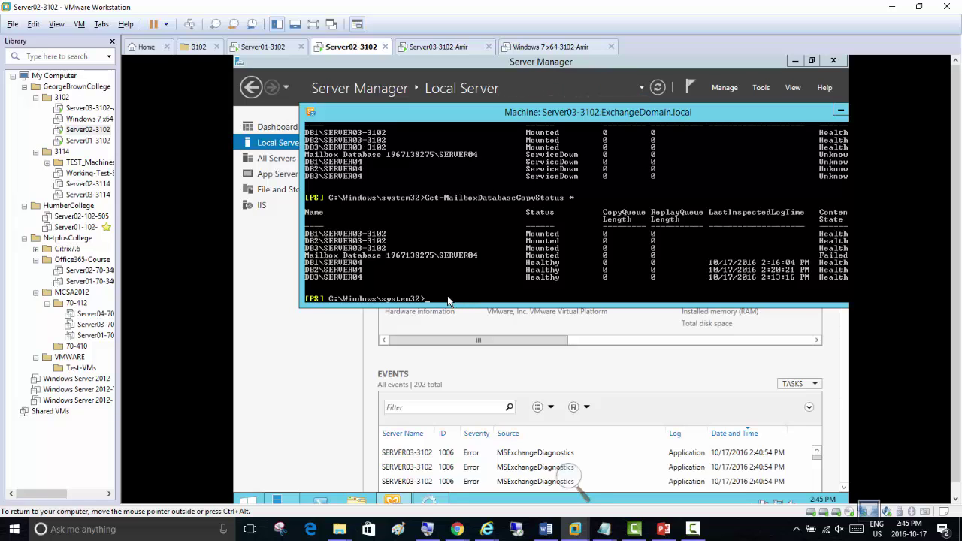
right_click(448, 301)
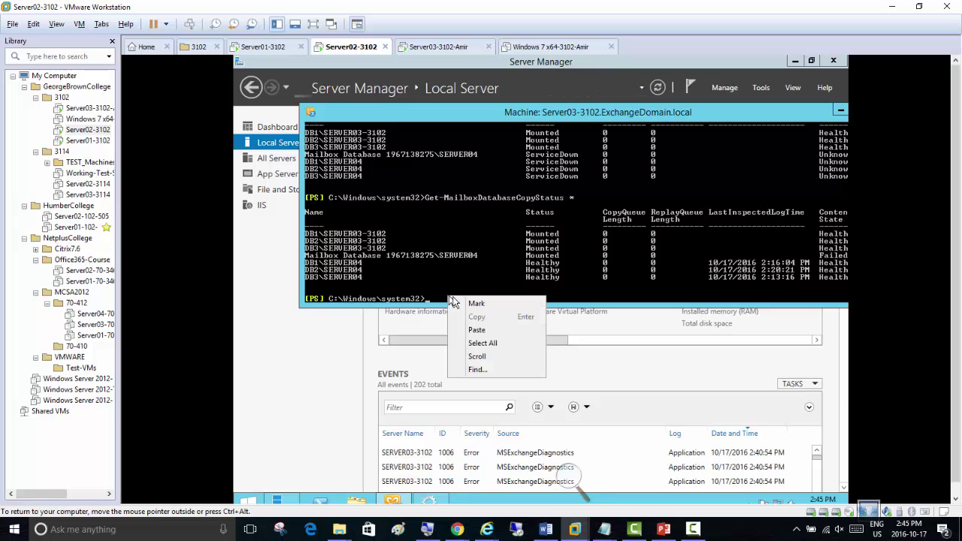
left_click(473, 331)
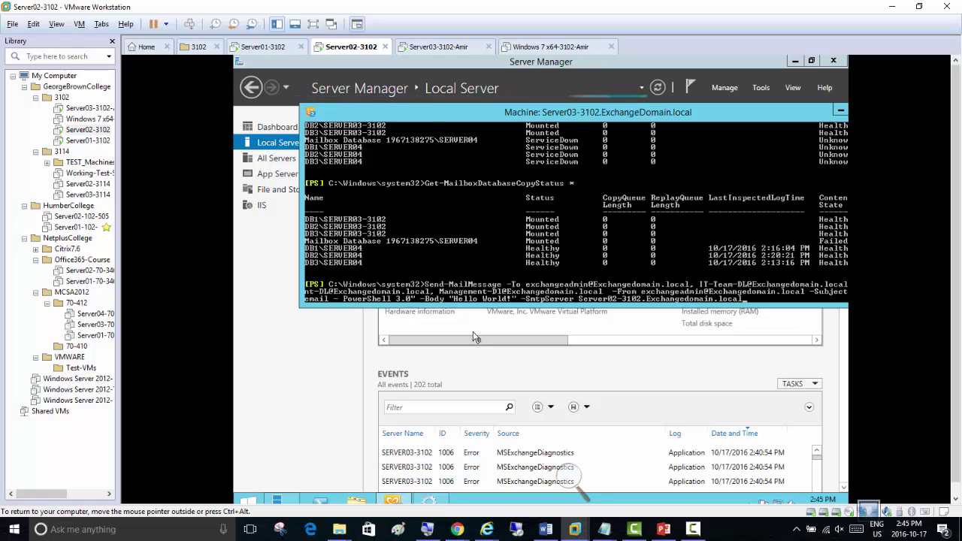
key("Return")
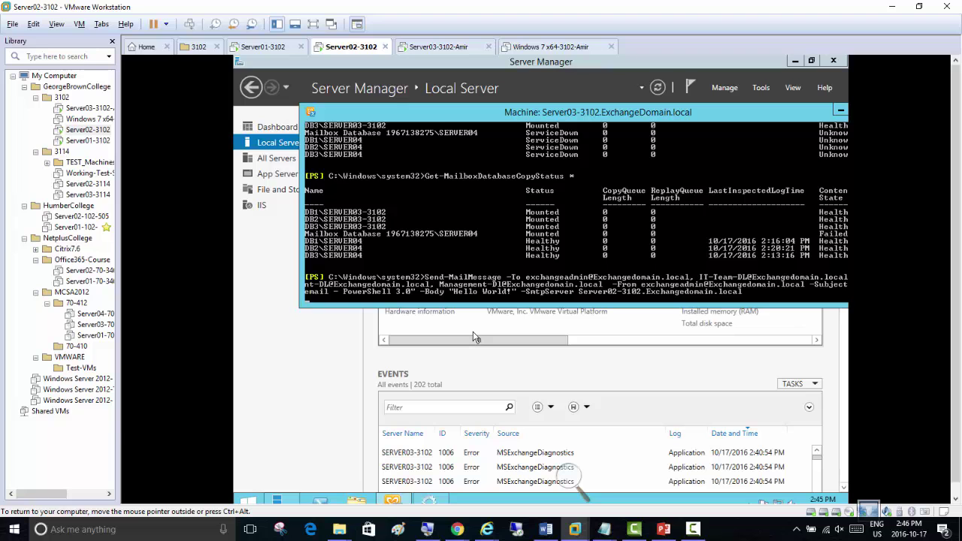
Magnify the screen to 200% to read the connection error
left_click(570, 479)
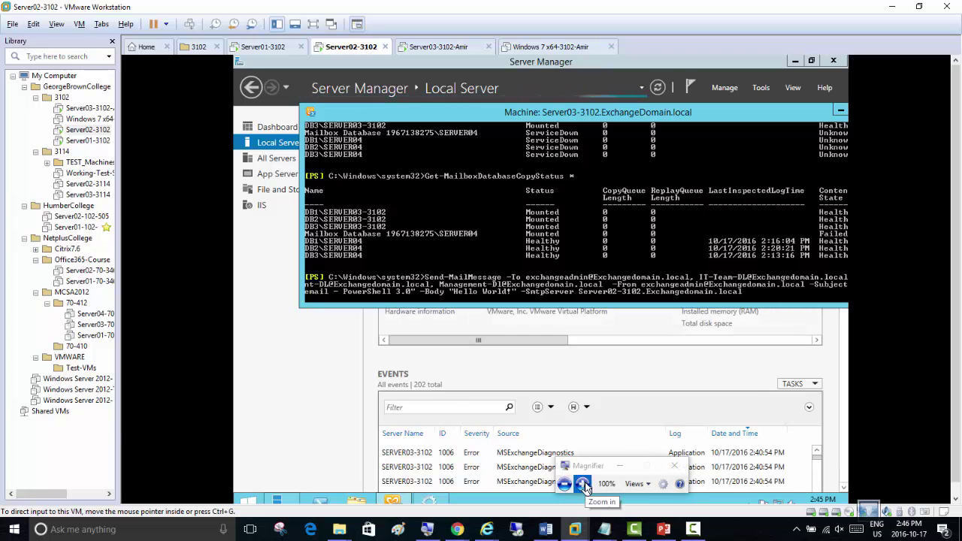
left_click(582, 483)
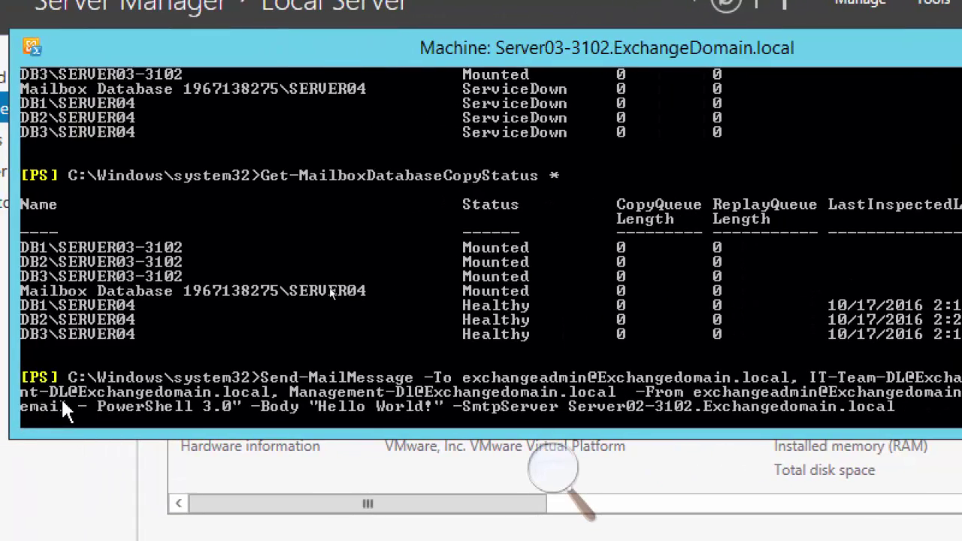
key("Return")
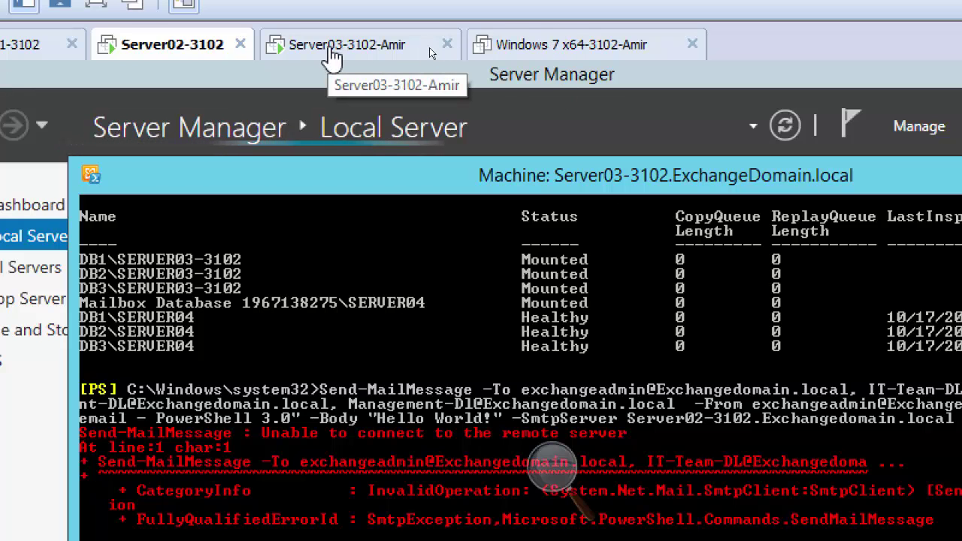
On Server03, run Exchange Management Shell as administrator from the Apps list and approve UAC
left_click(331, 56)
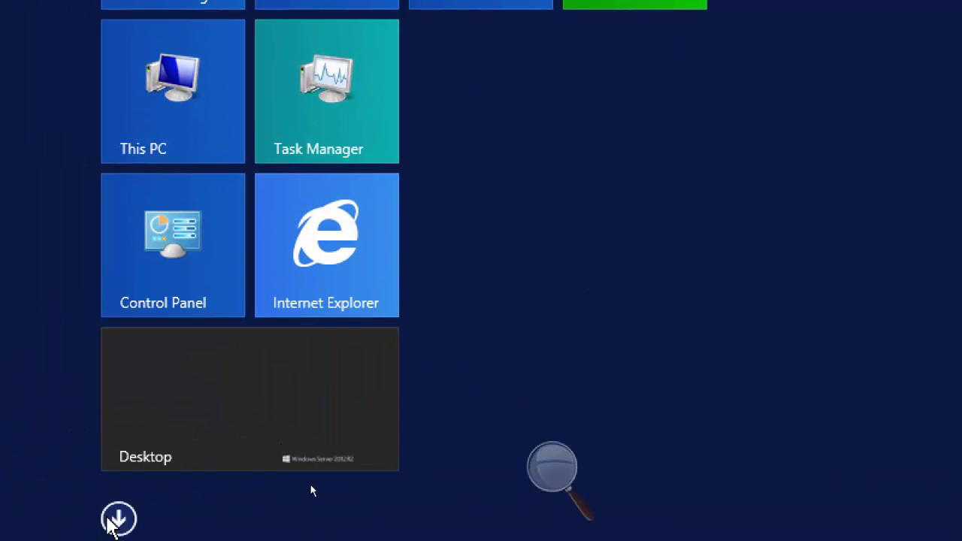
left_click(114, 522)
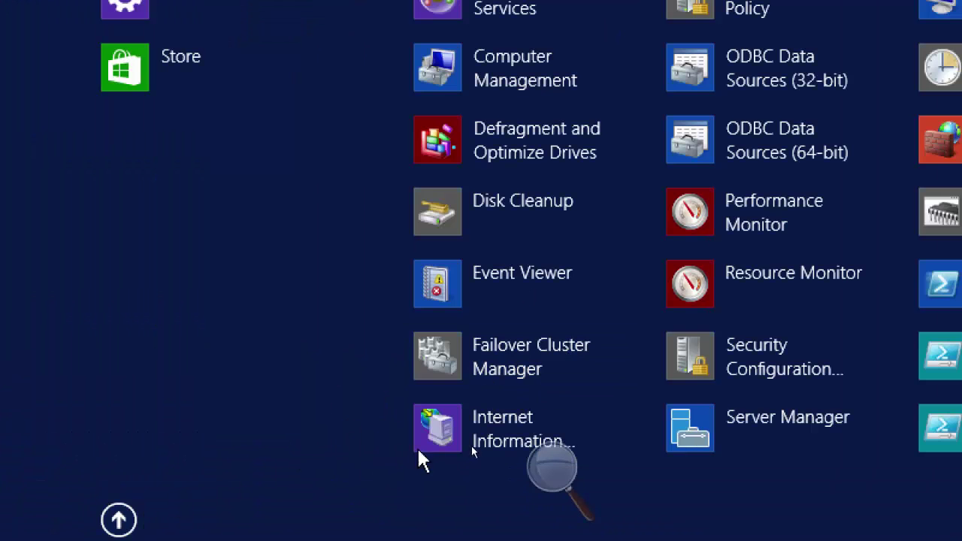
left_click(118, 520)
left_click(118, 521)
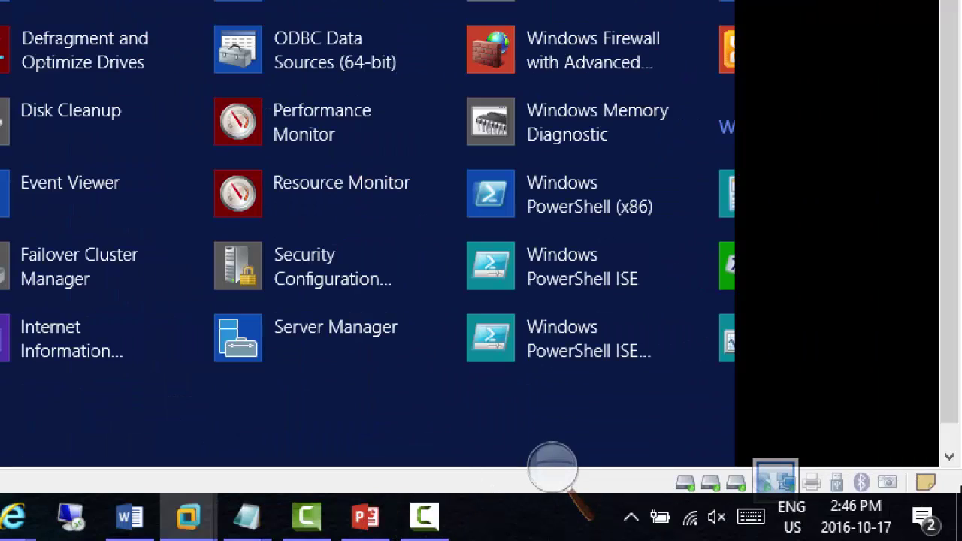
mouse_move(952, 430)
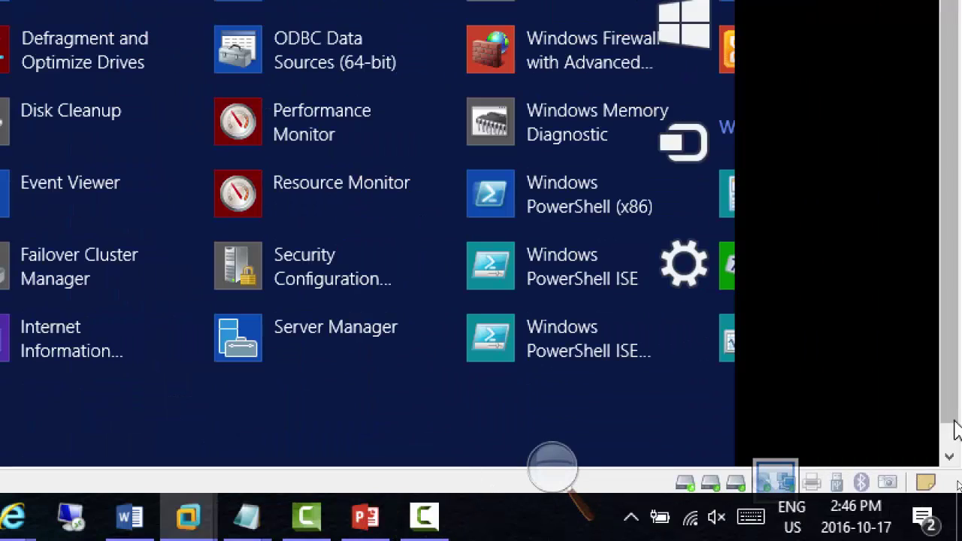
left_click(256, 458)
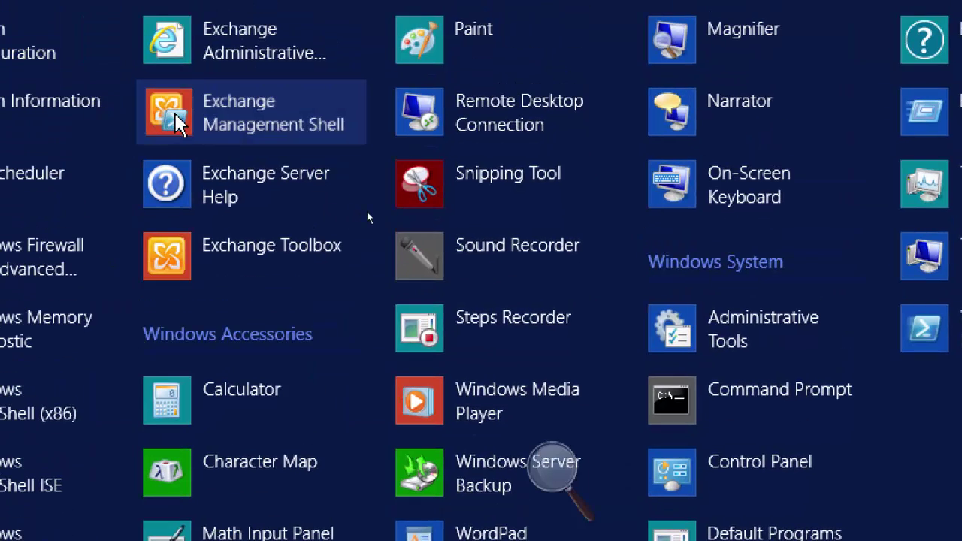
right_click(127, 44)
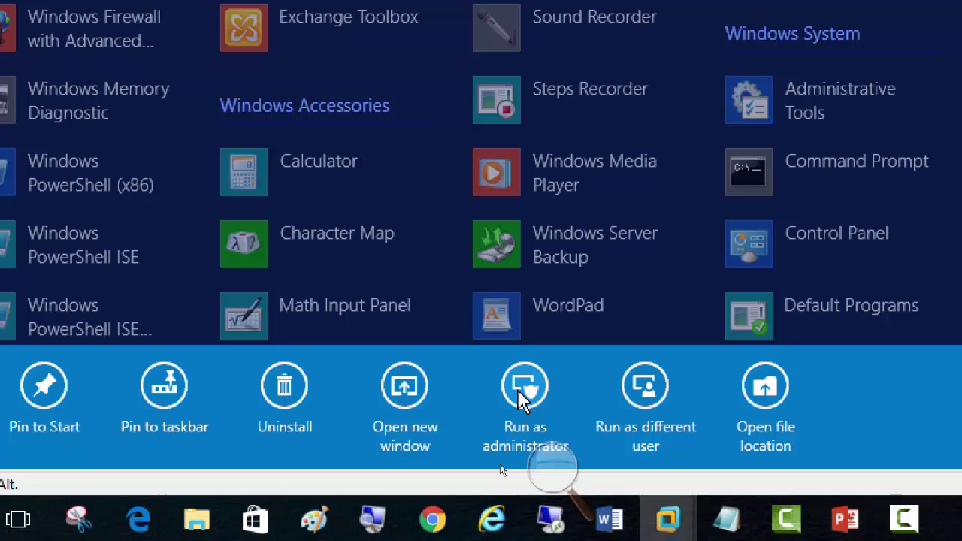
left_click(522, 394)
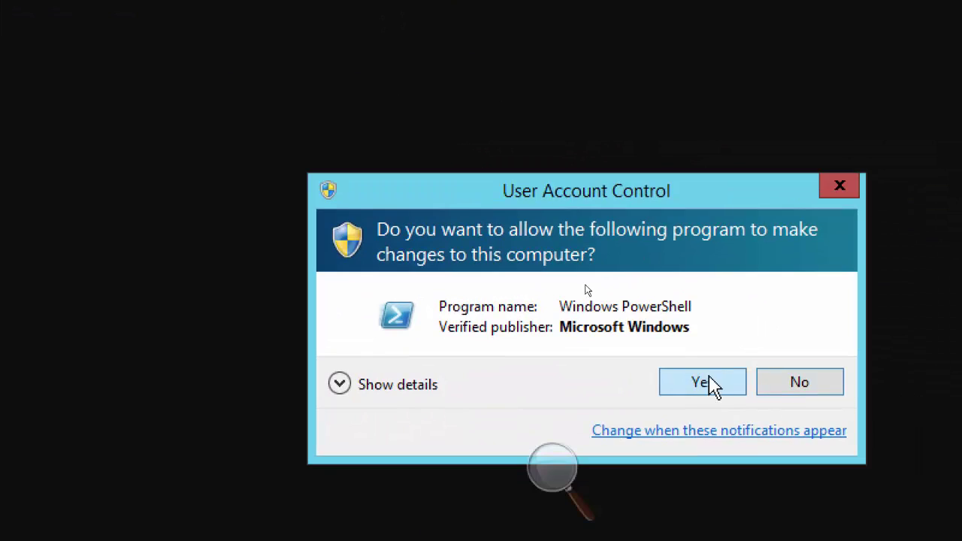
left_click(712, 386)
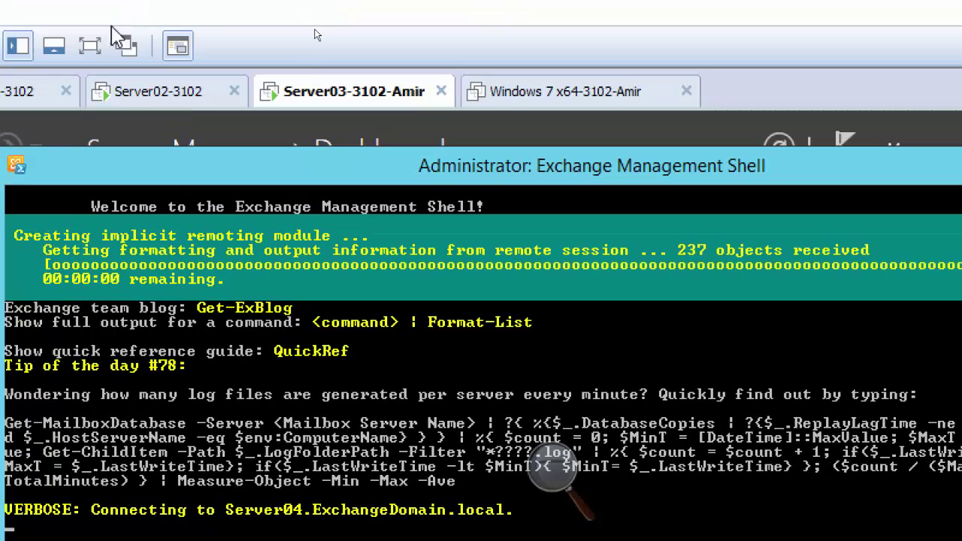
Recall the Send-MailMessage command, change Server02-3102 to Server03-3102, and rerun it
left_click(135, 104)
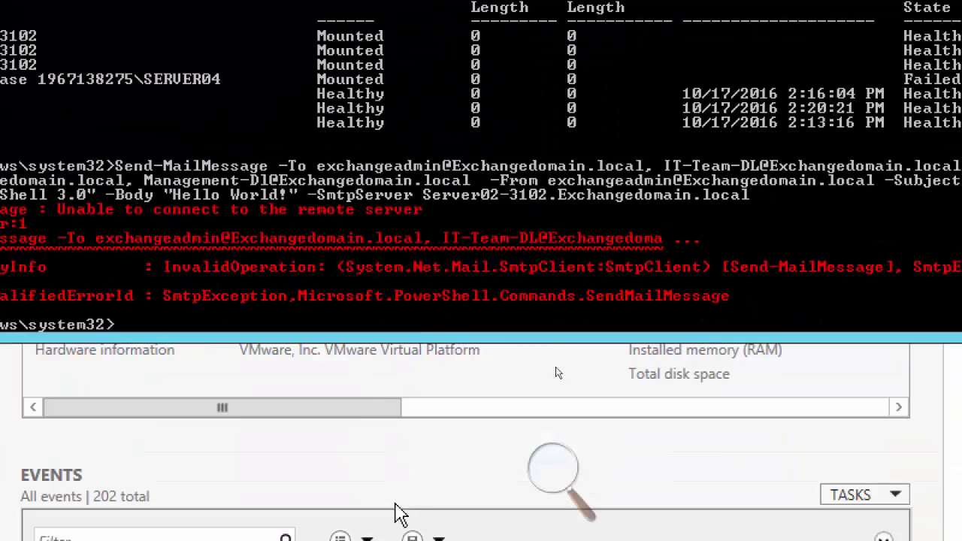
key("Up")
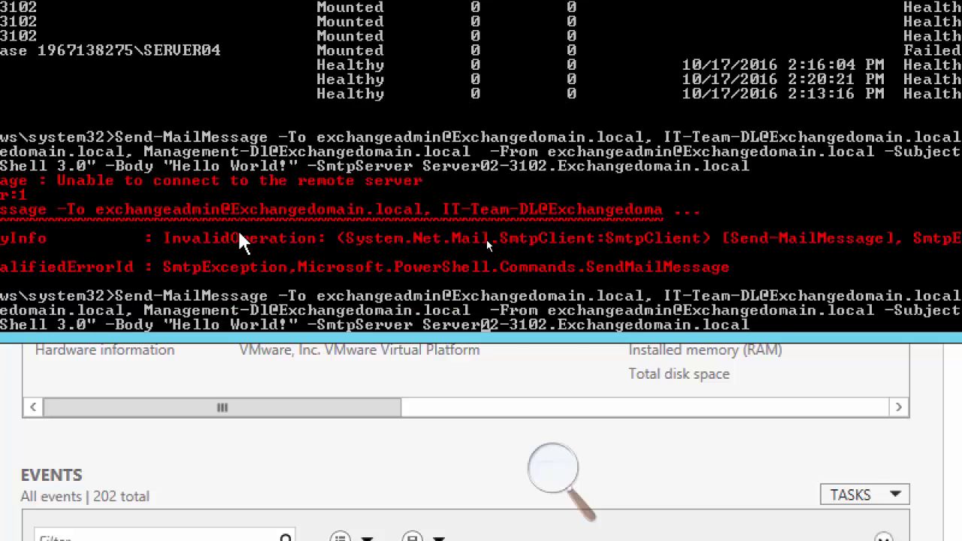
key("BackSpace")
type("3")
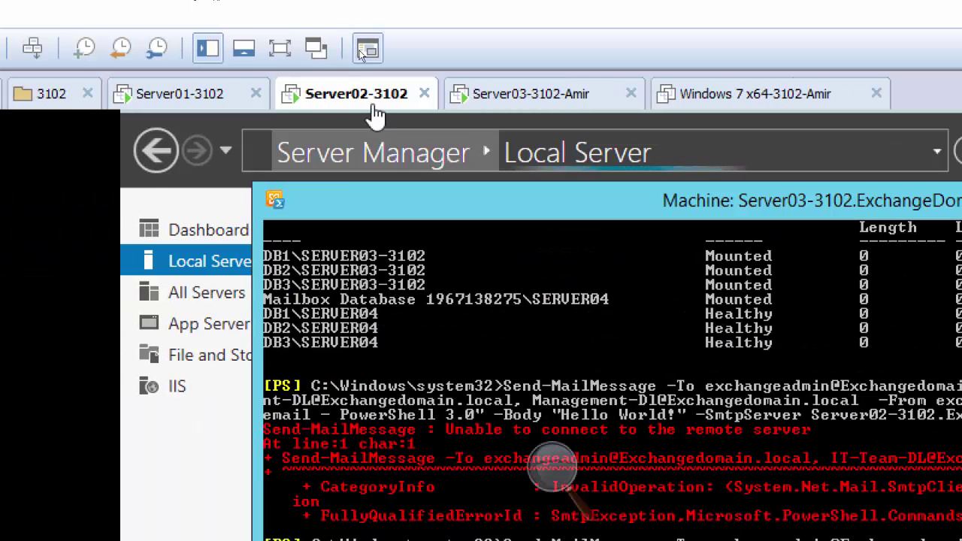
left_click(194, 268)
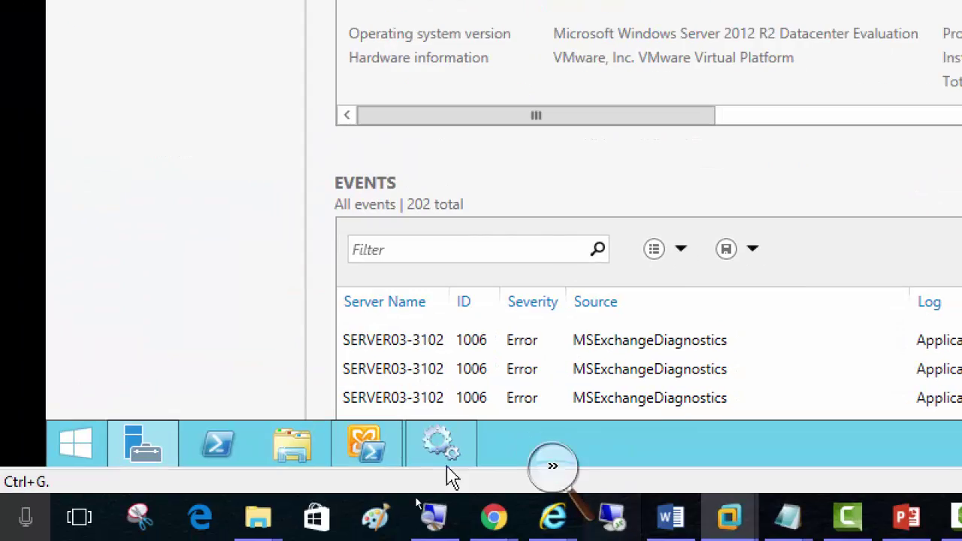
left_click(369, 443)
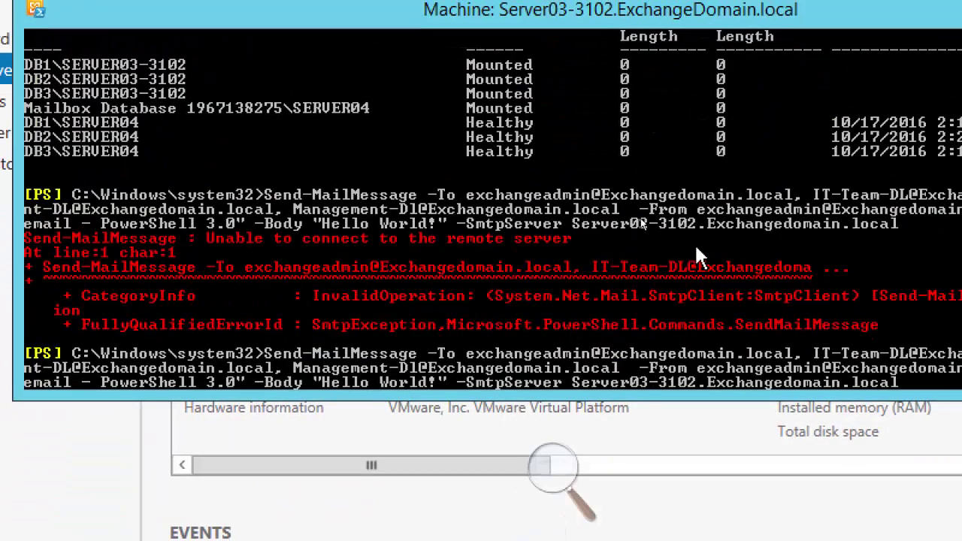
key("Return")
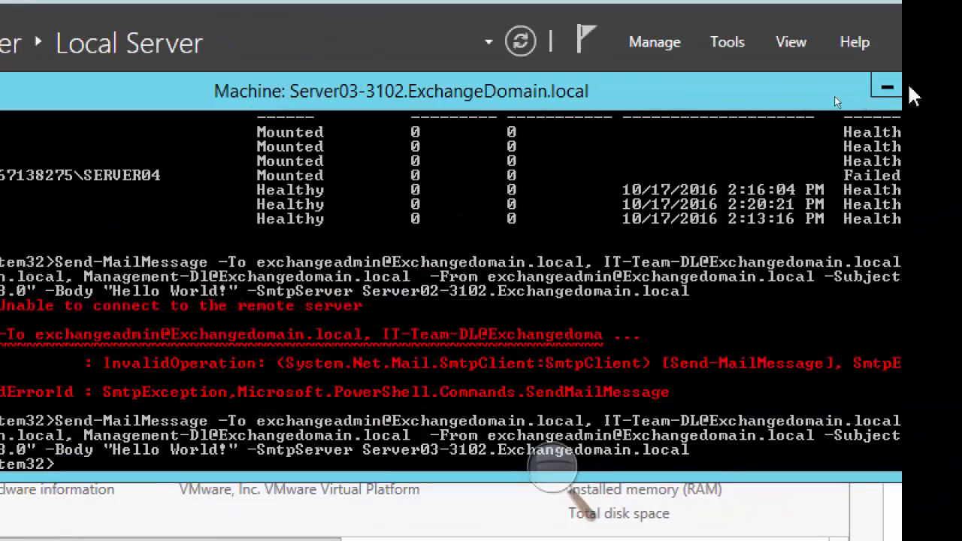
Bring up Server Manager's All Servers page and its Tools list on Server03
left_click(887, 87)
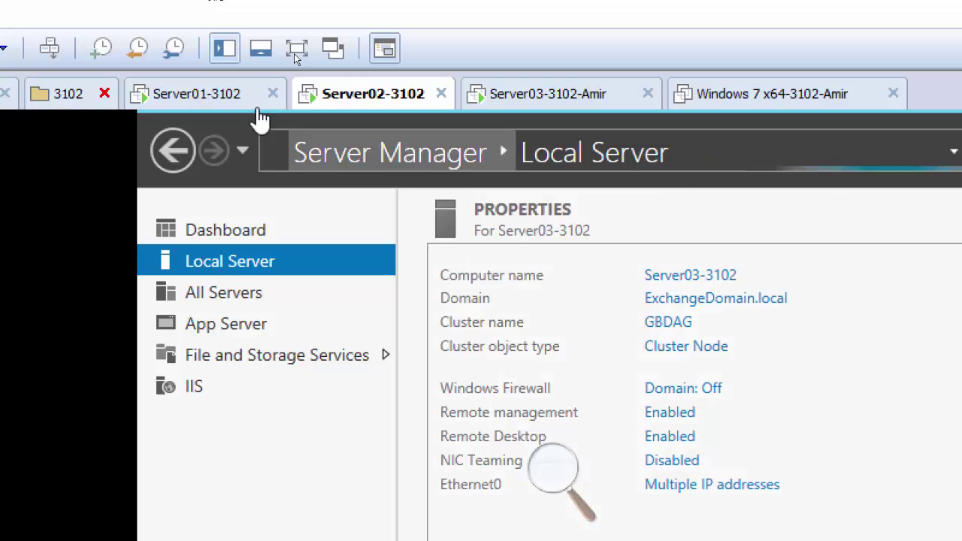
left_click(199, 103)
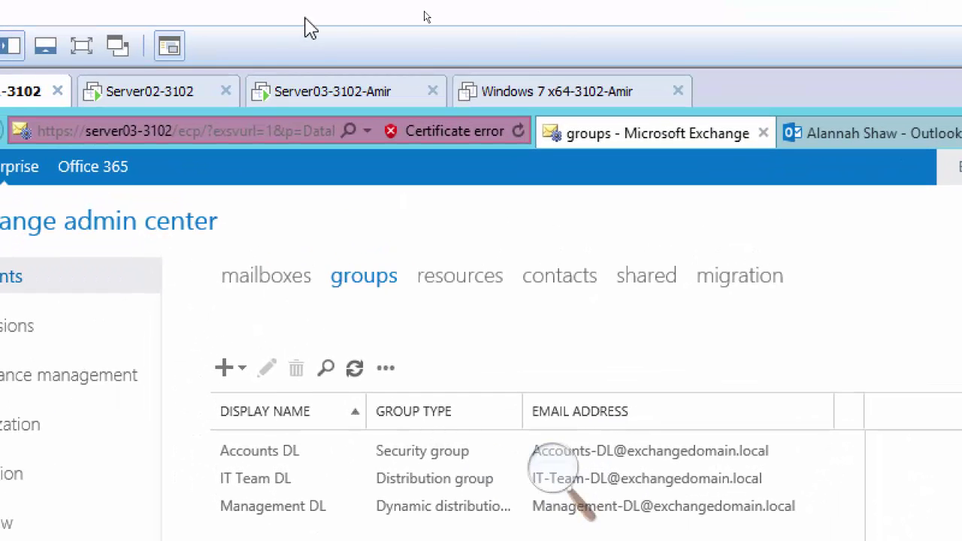
left_click(309, 104)
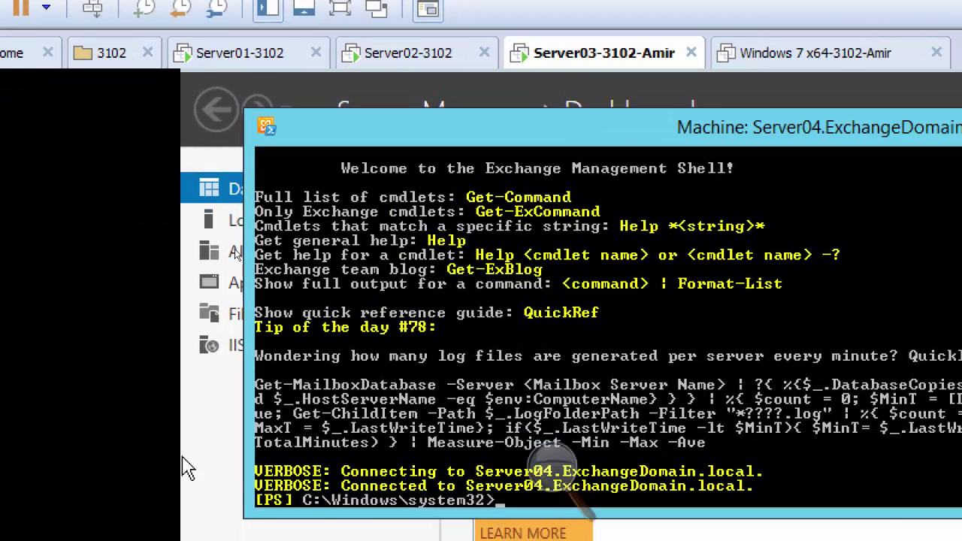
left_click(194, 467)
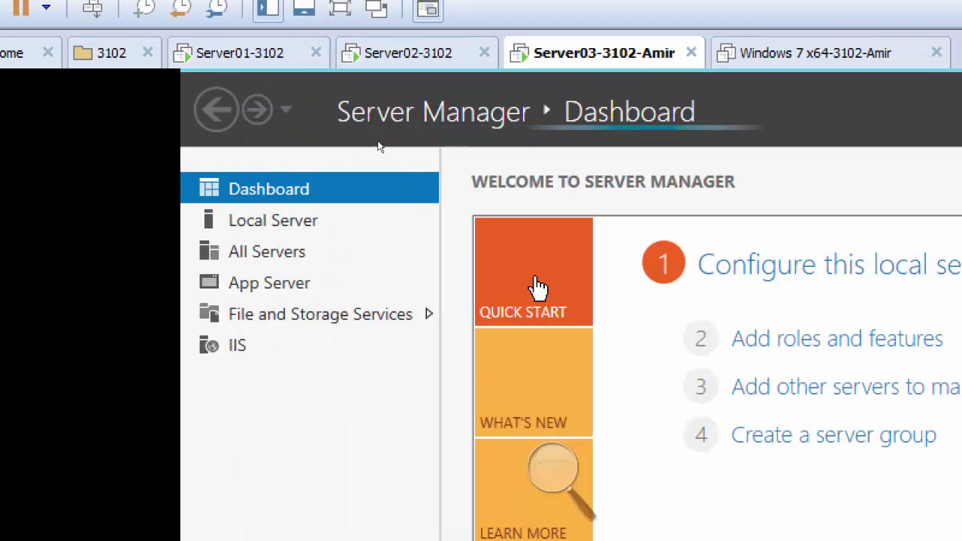
left_click(282, 258)
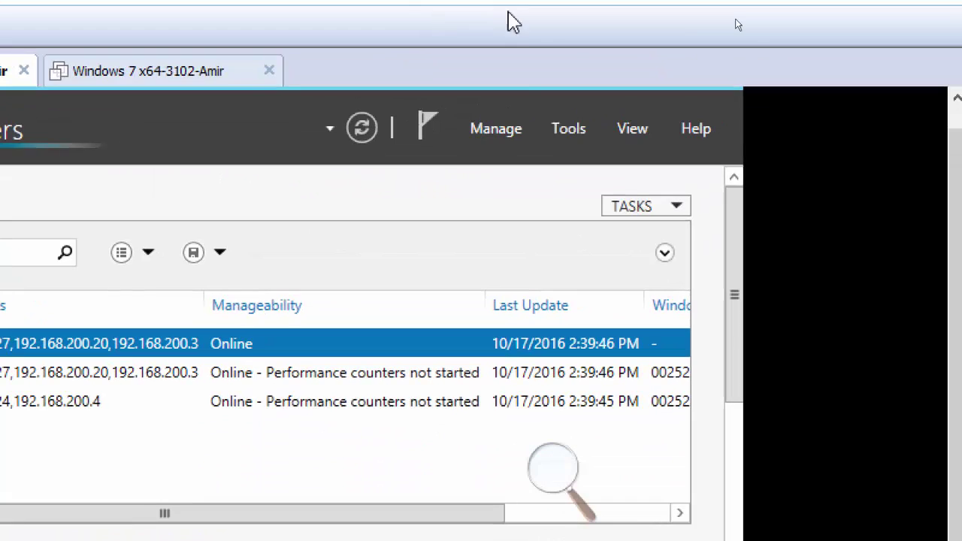
left_click(576, 128)
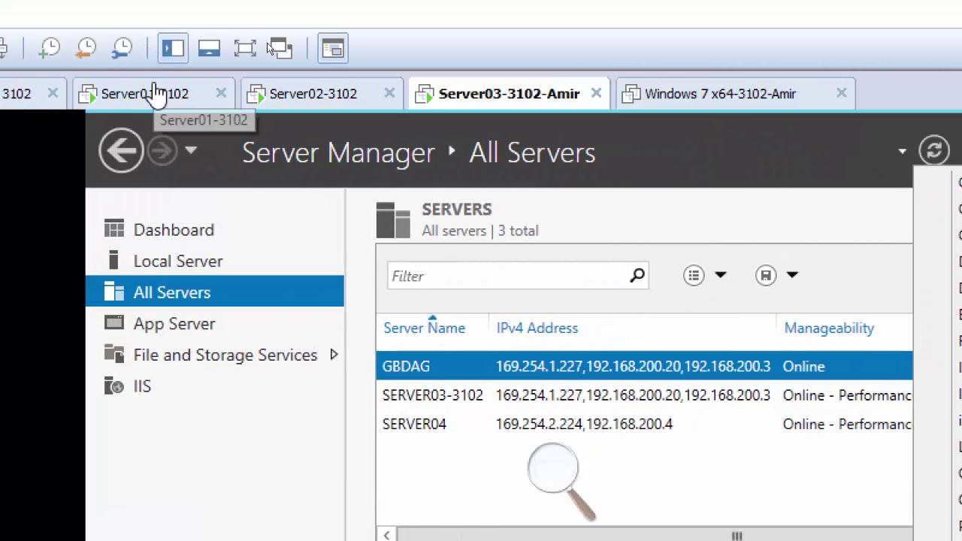
Select the ExchangeUsers container in Active Directory Users and Computers on Server01-3102
left_click(151, 90)
left_click(709, 450)
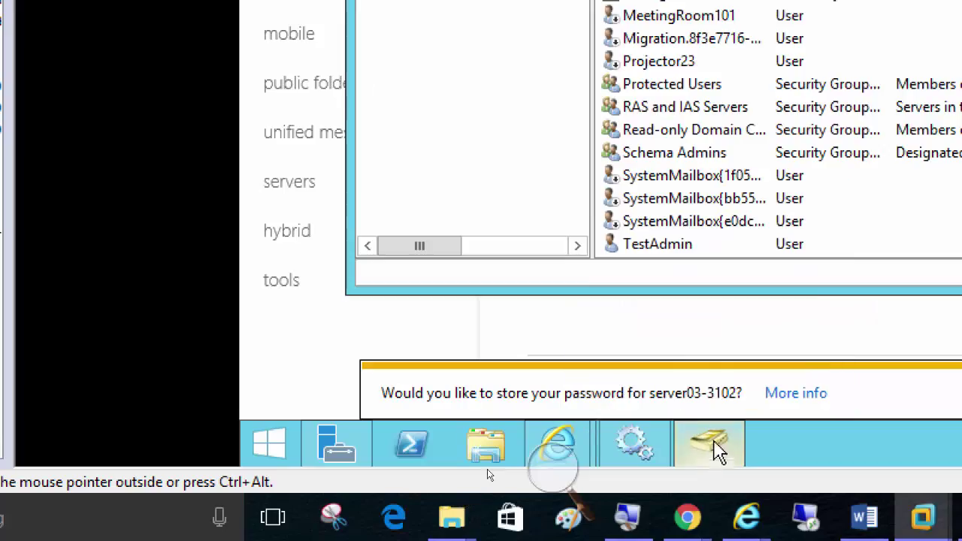
left_click(493, 424)
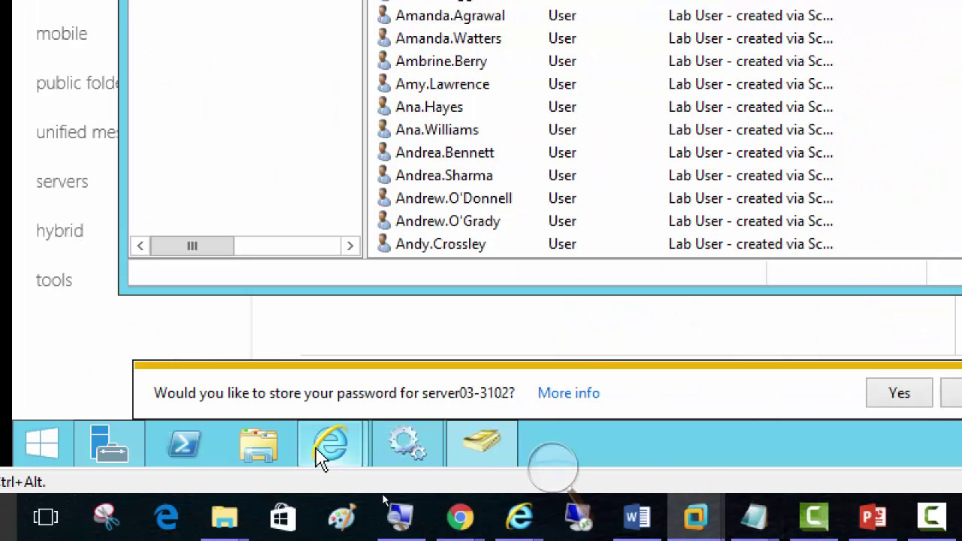
Sign the ExchangeAdmin account out of the Exchange admin center
mouse_move(318, 455)
left_click(150, 306)
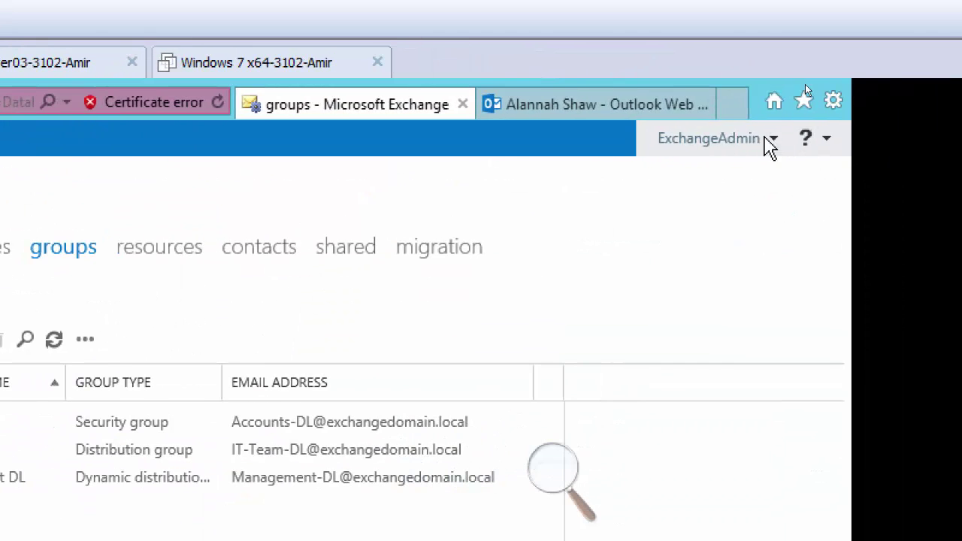
left_click(812, 138)
left_click(714, 212)
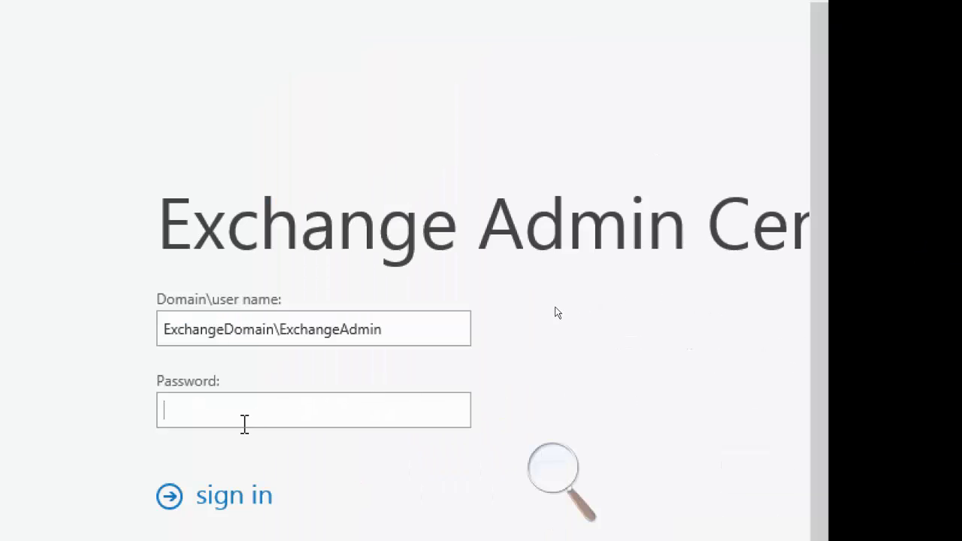
Try signing in with a lab user's account name and password, which is rejected
left_click_drag(400, 328, 279, 333)
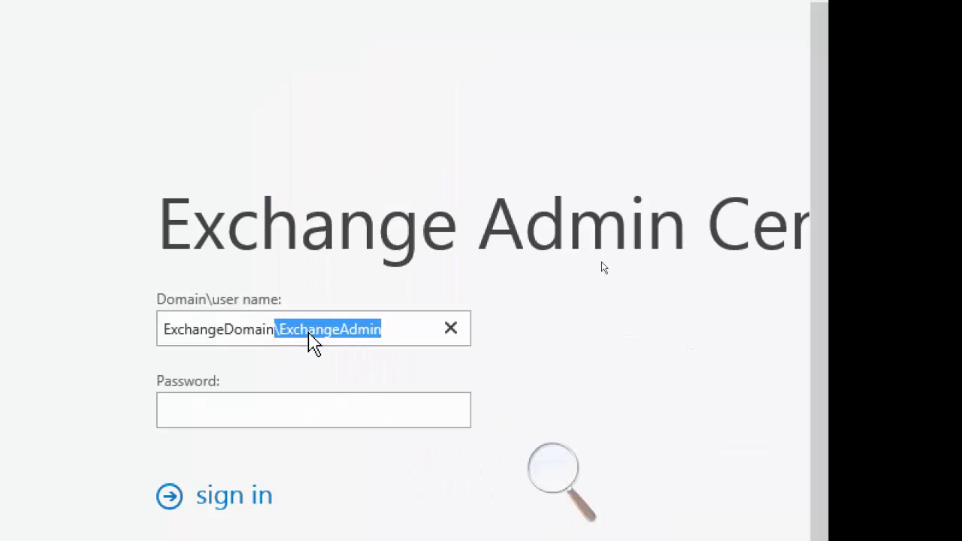
key("End")
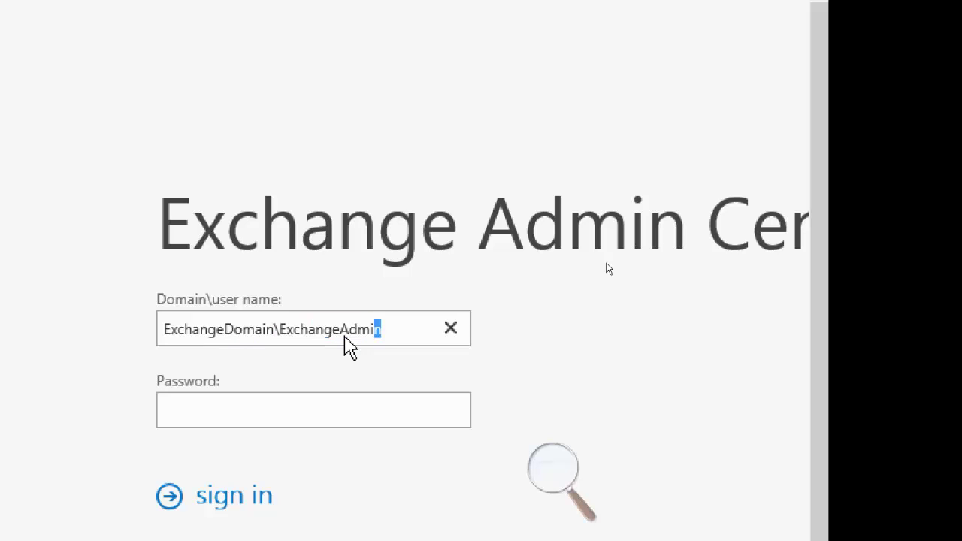
key("shift+Left")
key("shift+Left")
key("shift+Left")
key("shift+Left")
key("shift+Left")
key("shift+Left")
key("shift+Left")
key("shift+Left")
key("shift+Left")
key("shift+Left")
key("shift+Left")
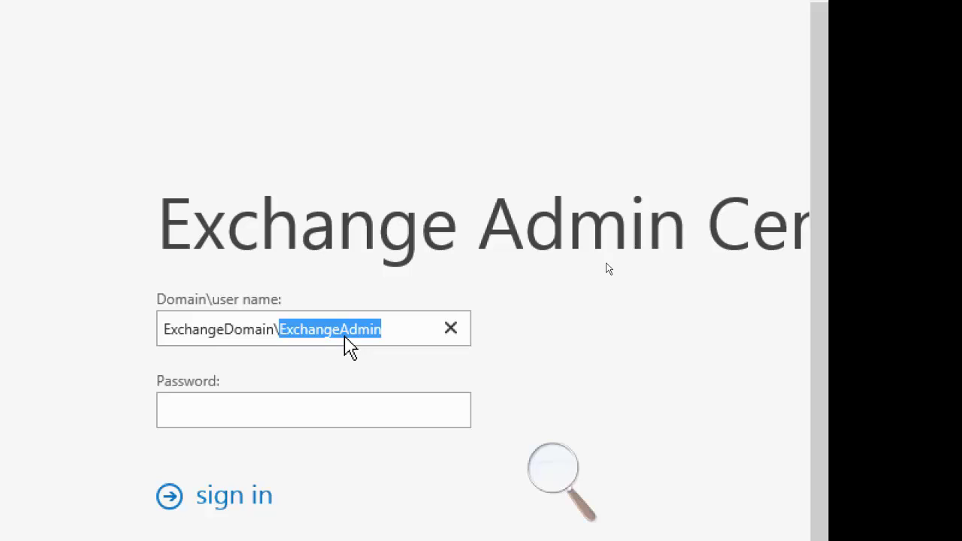
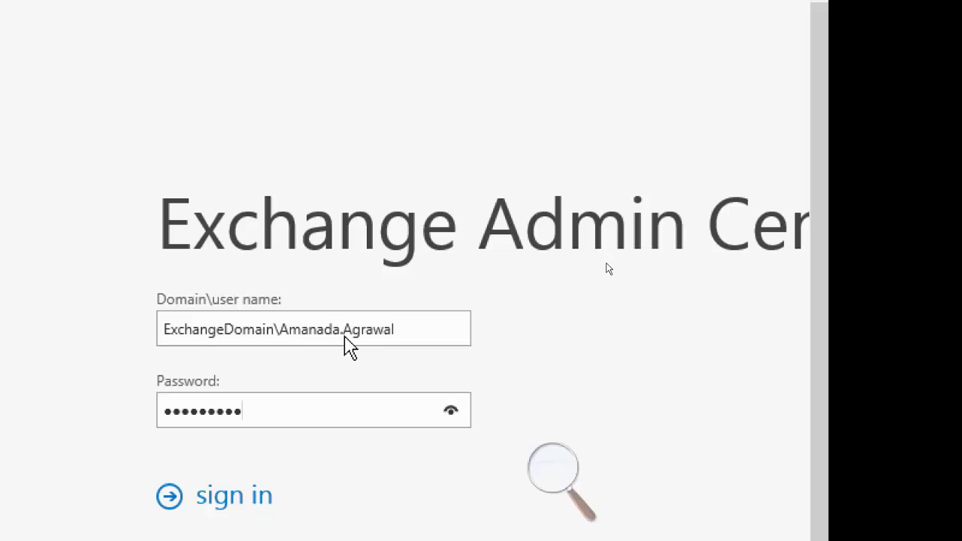
type("•••••••••")
key("Return")
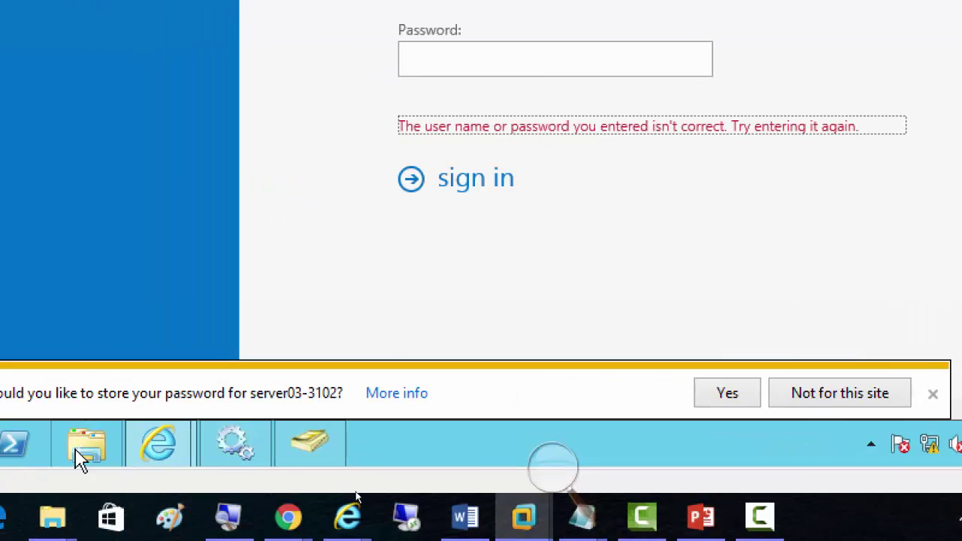
Check the lab user's exact logon name in Active Directory Users and Computers, then return to sign-in
left_click(298, 454)
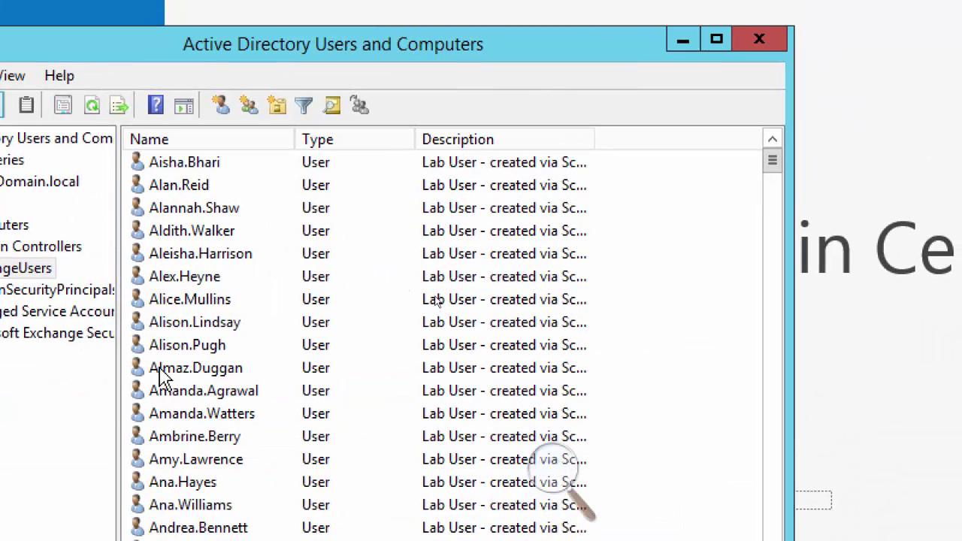
left_click(200, 271)
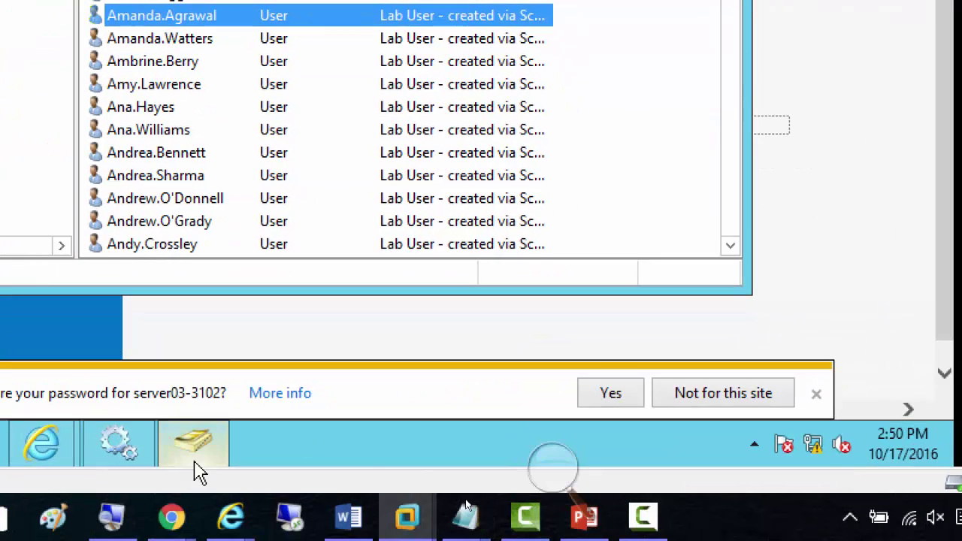
mouse_move(42, 445)
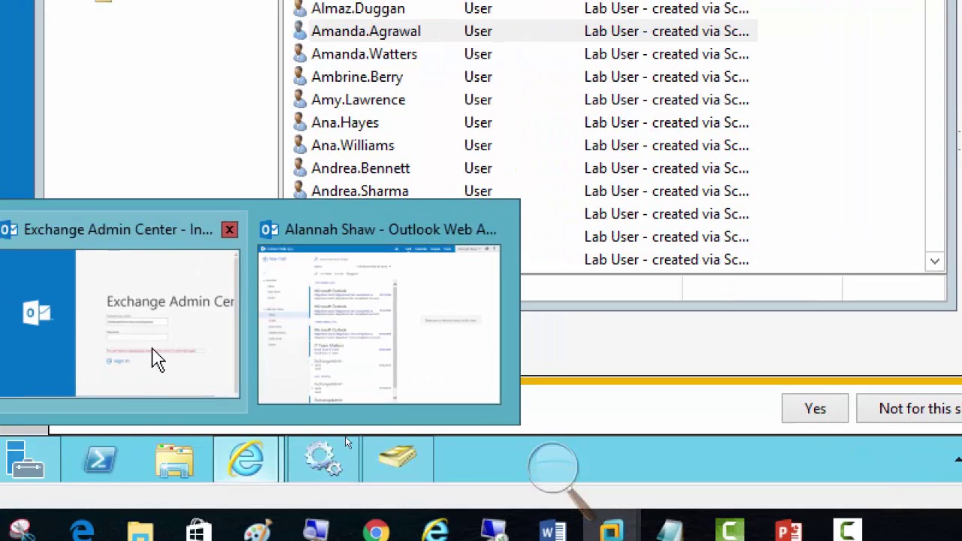
left_click(154, 359)
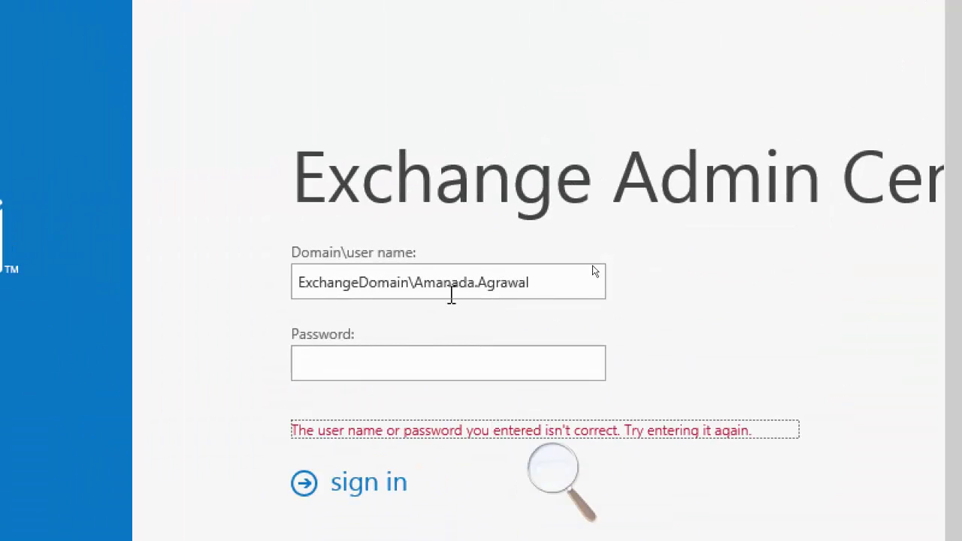
Correct the misspelled lab user name by deleting the extra letter
left_click(449, 284)
key("Right")
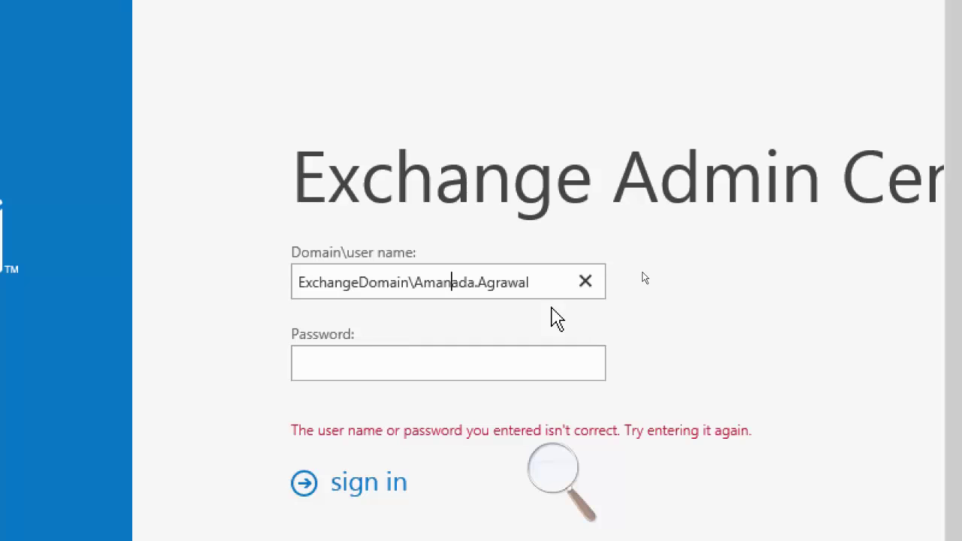
key("Delete")
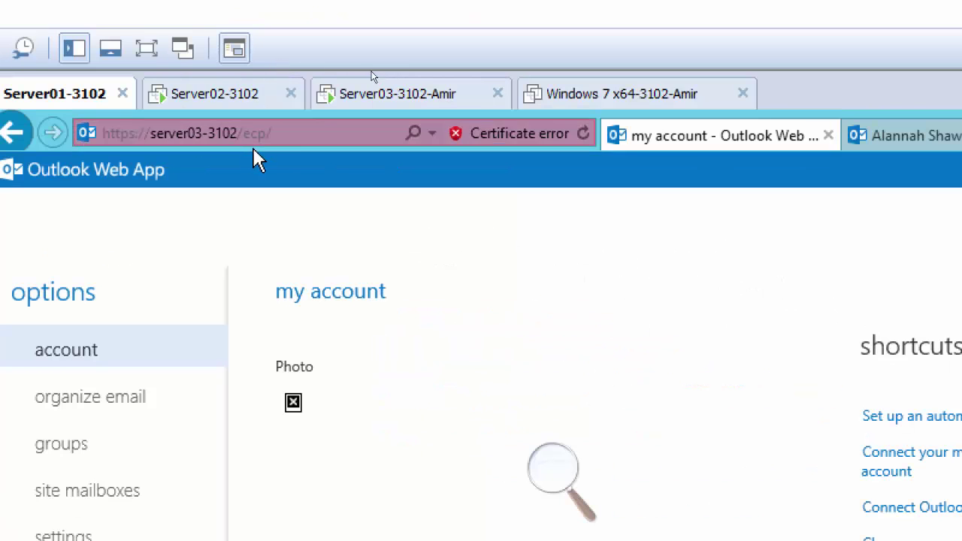
Replace ecp/ with owa in the web address to load Outlook Web App
left_click(284, 133)
left_click_drag(284, 133, 247, 136)
type("owa")
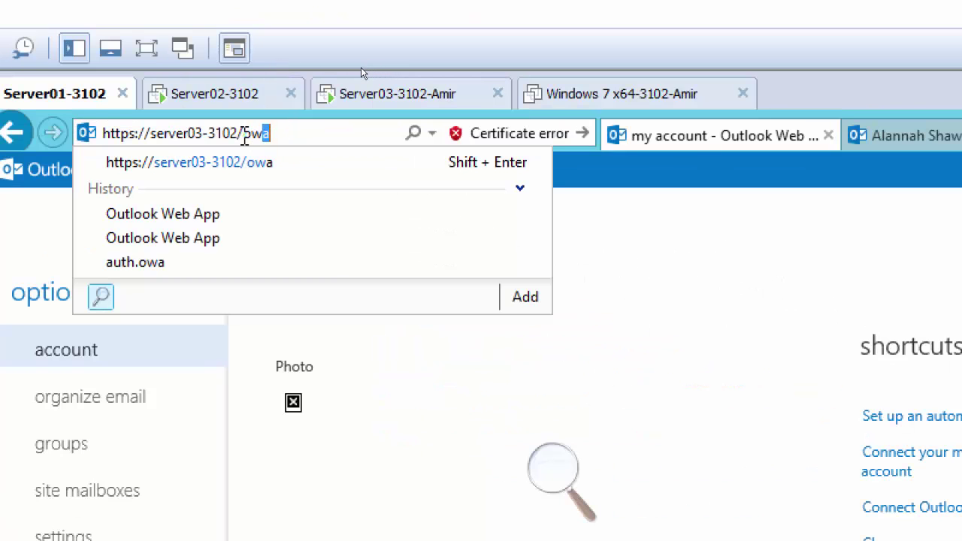
key("Return")
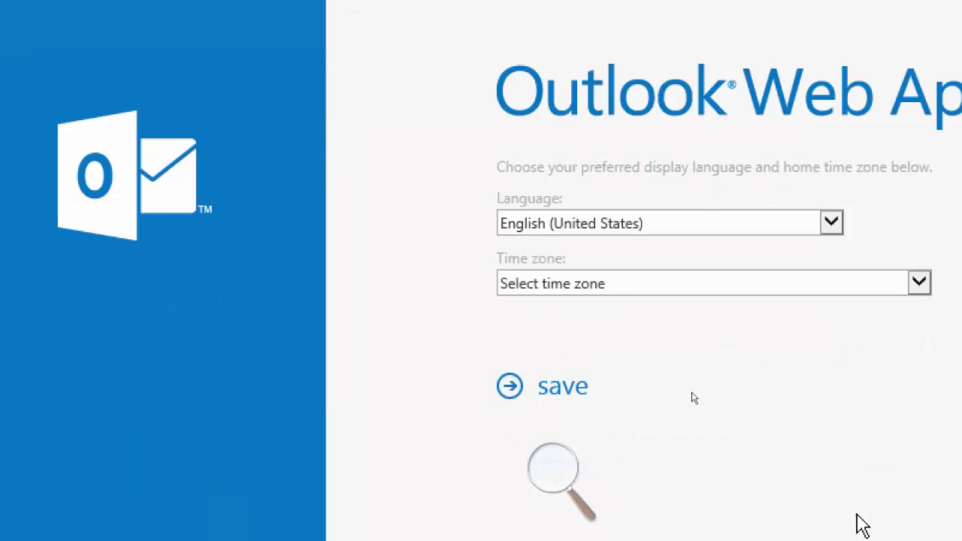
Set the time zone to Eastern Time (US & Canada) and save the settings
left_click(706, 288)
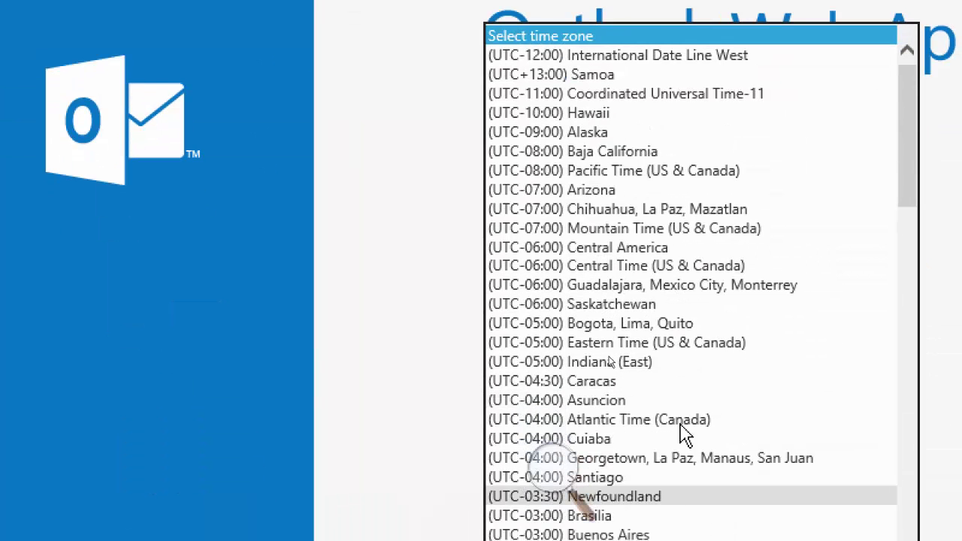
left_click(675, 398)
left_click(541, 333)
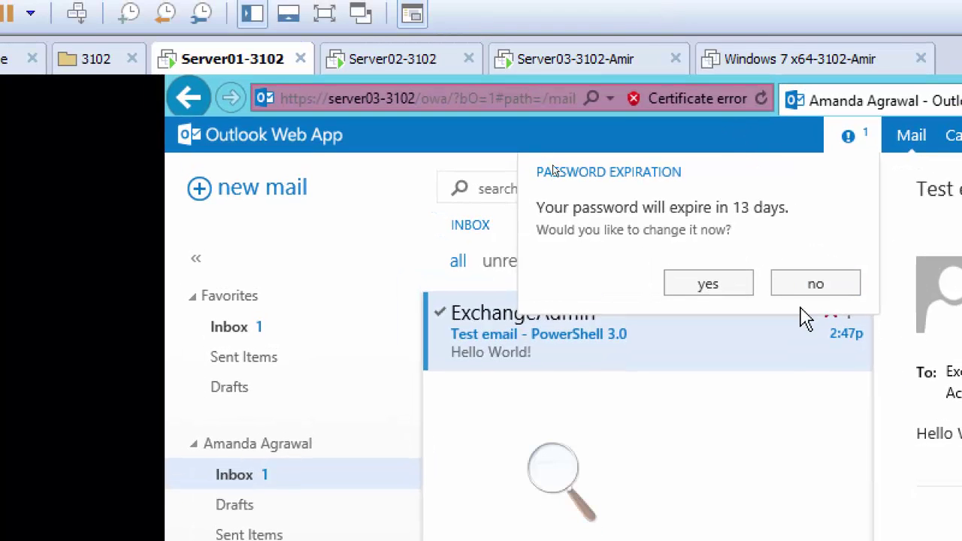
Decline the password change and view the Hello World! 'Test email - PowerShell 3.0' message
left_click(801, 299)
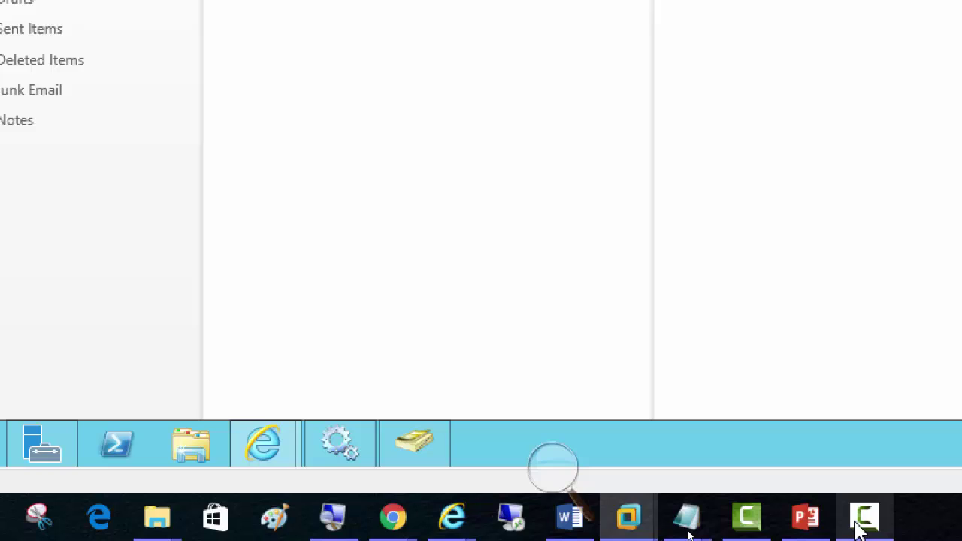
left_click(861, 523)
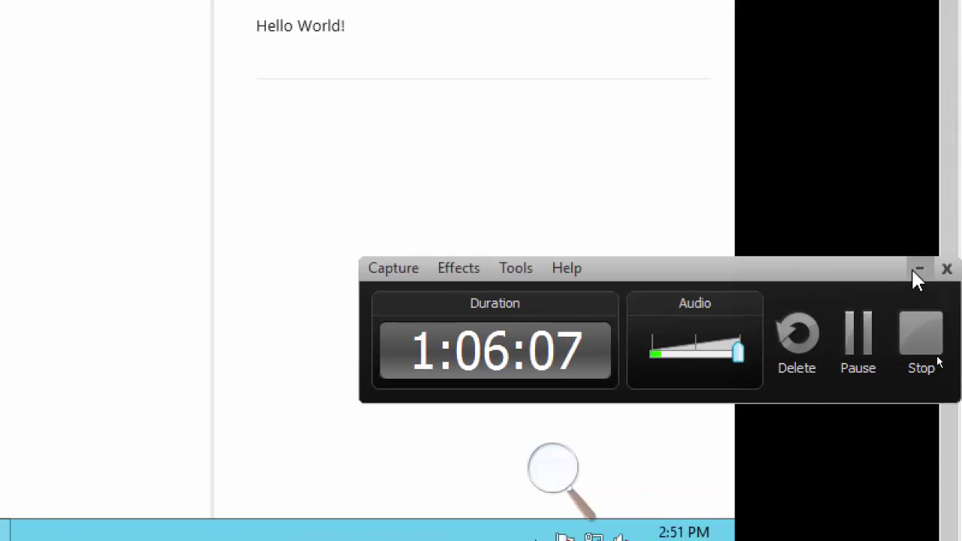
left_click(917, 269)
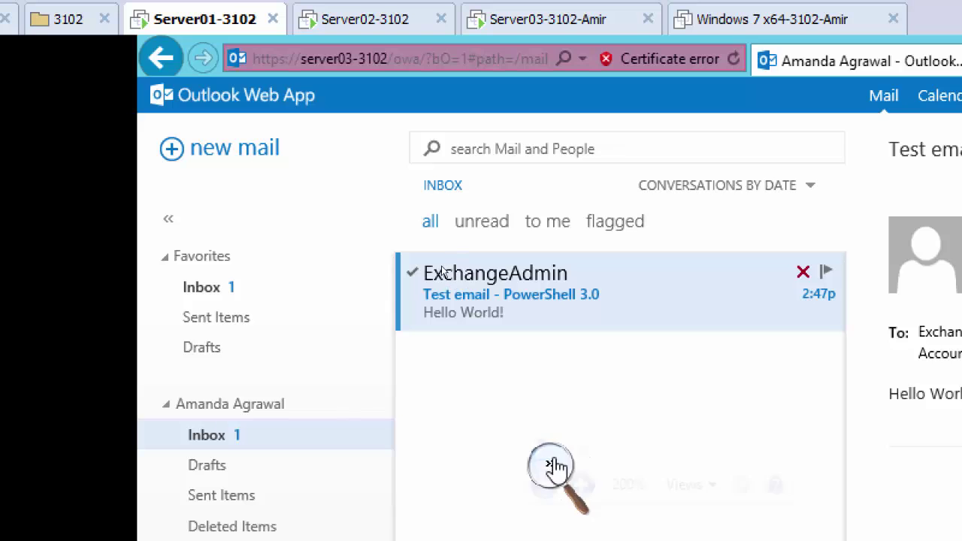
left_click(553, 467)
left_click(548, 489)
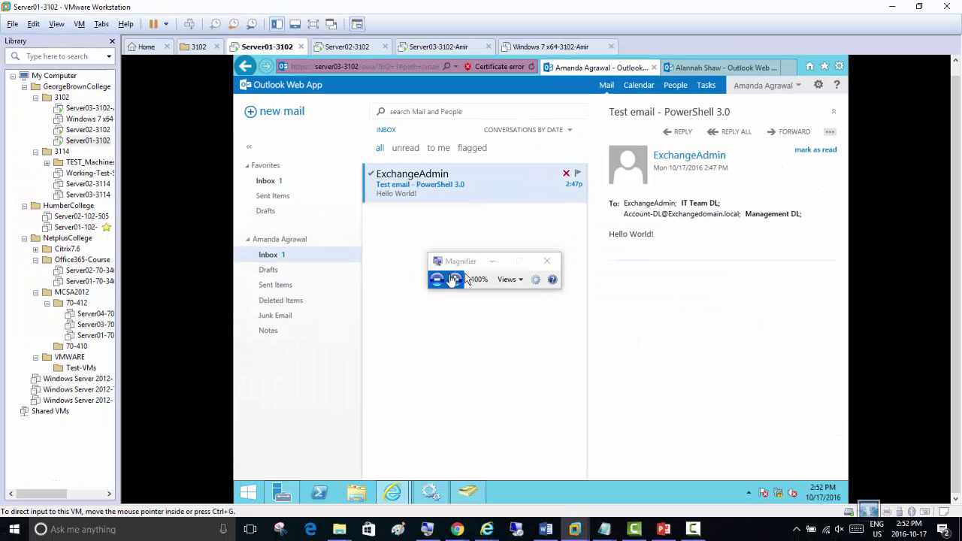
left_click(693, 529)
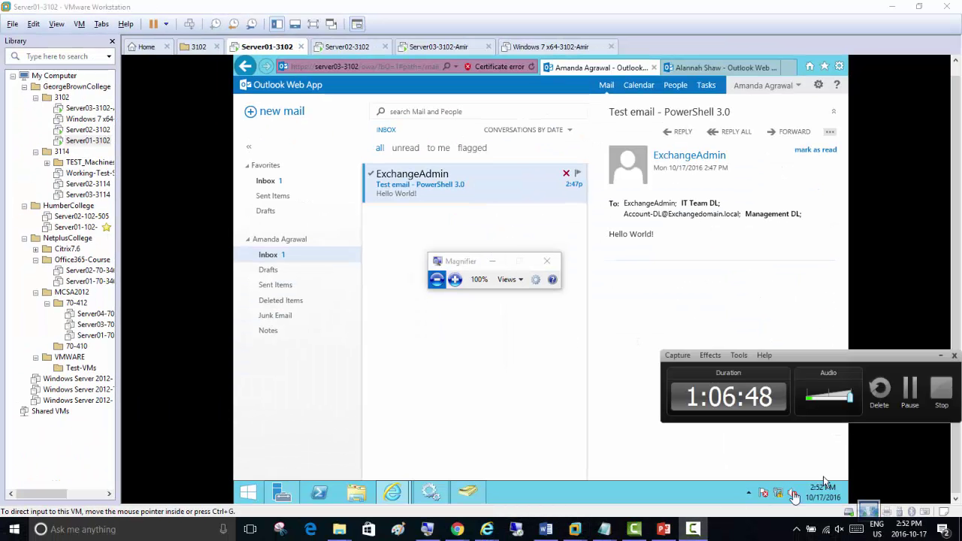
Present the Edge Transport Server deck, ending on the Server04-between-firewalls diagram
left_click(911, 391)
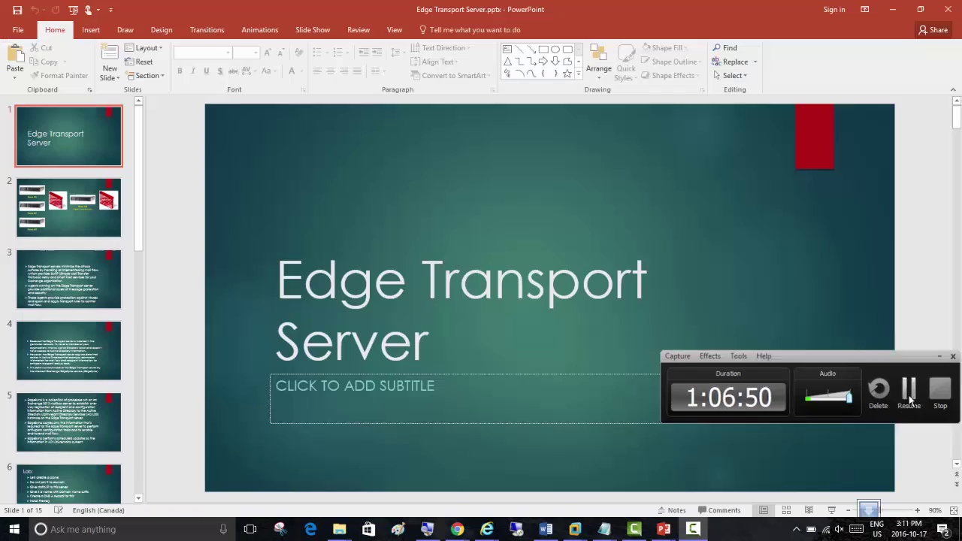
left_click(832, 510)
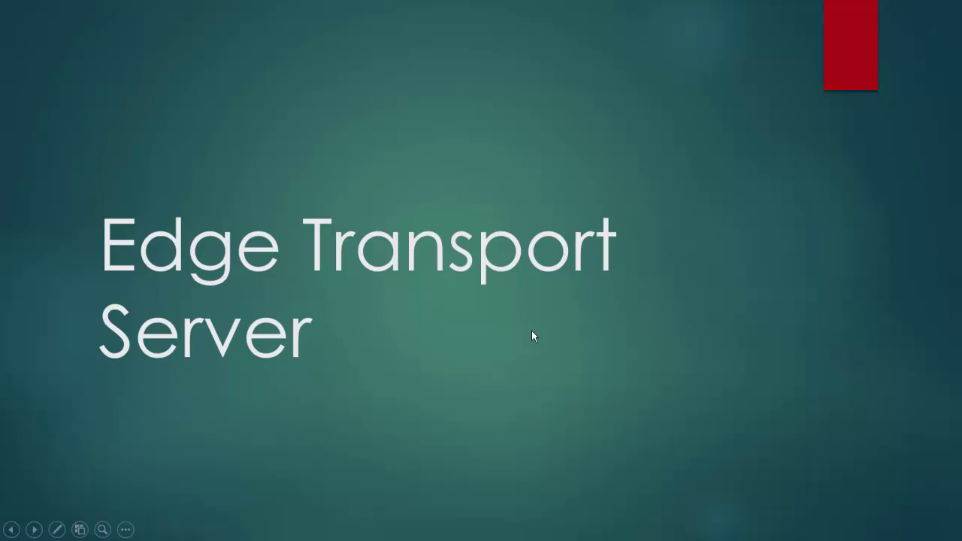
left_click(621, 263)
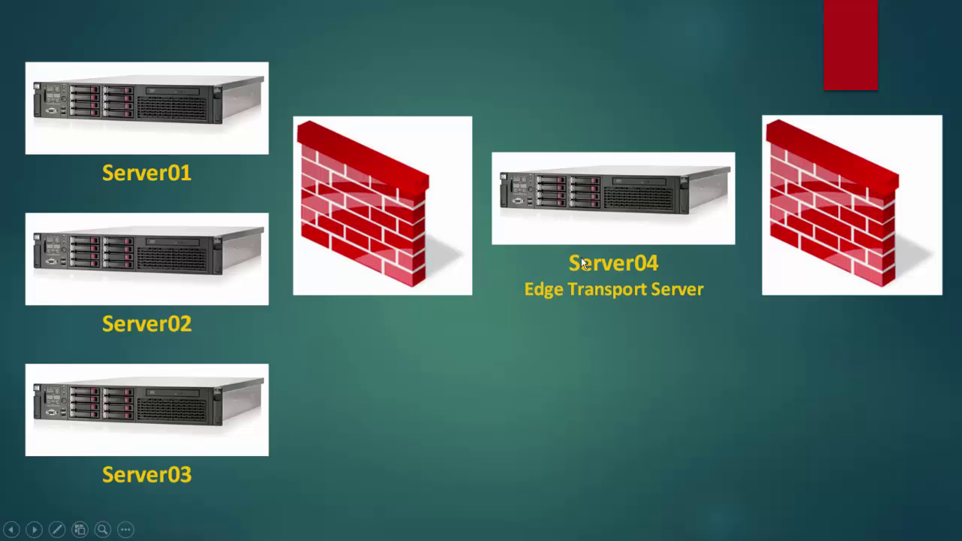
left_click(460, 366)
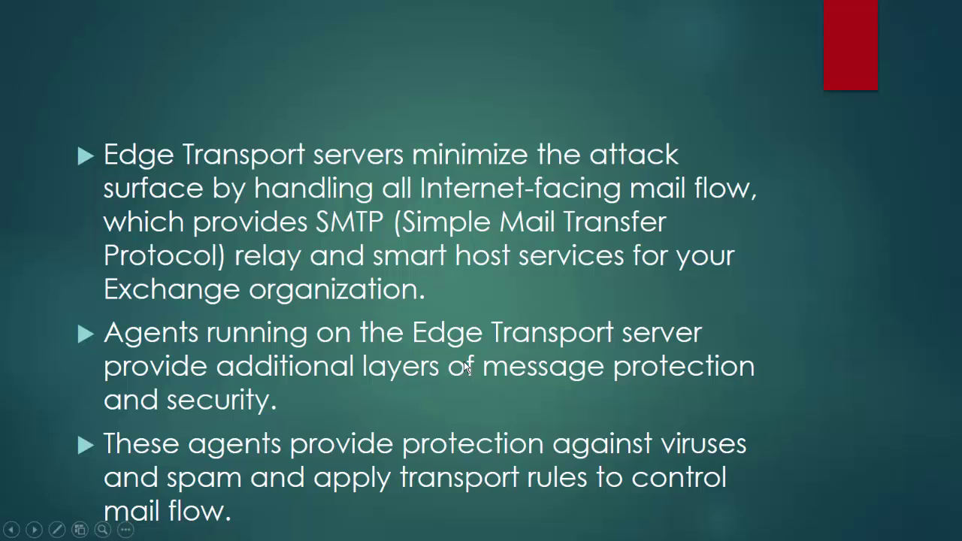
left_click(465, 366)
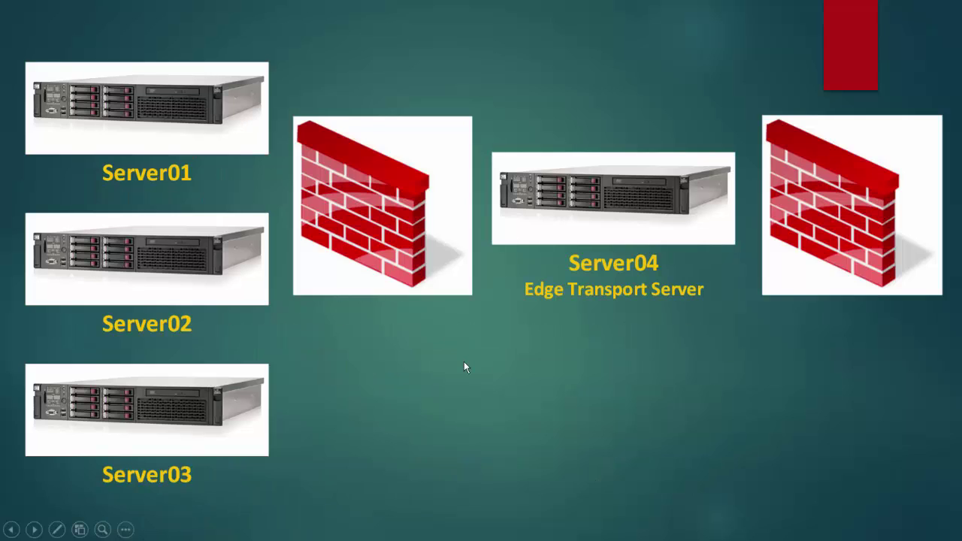
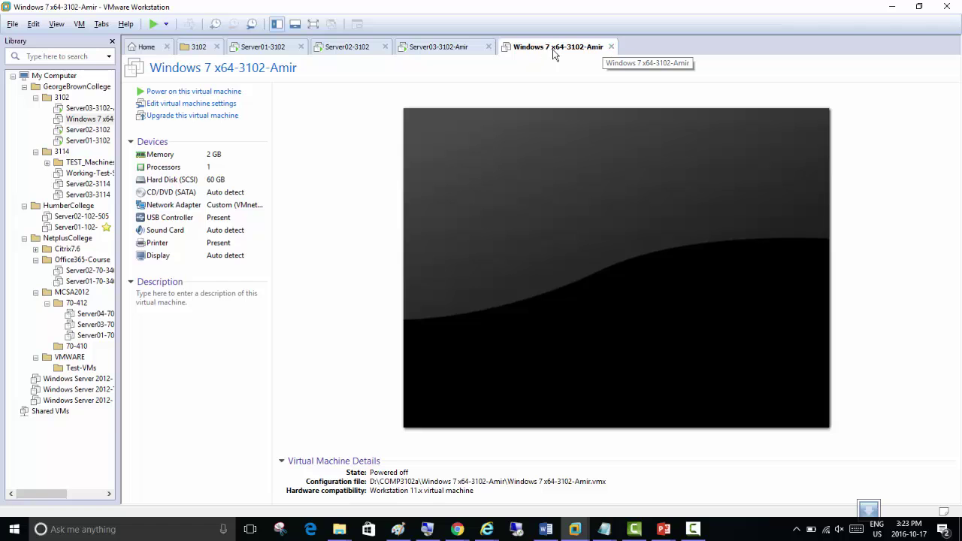
Switch from the Windows 7 machine to the running Server03-3102-Amir machine's Server Manager
right_click(535, 47)
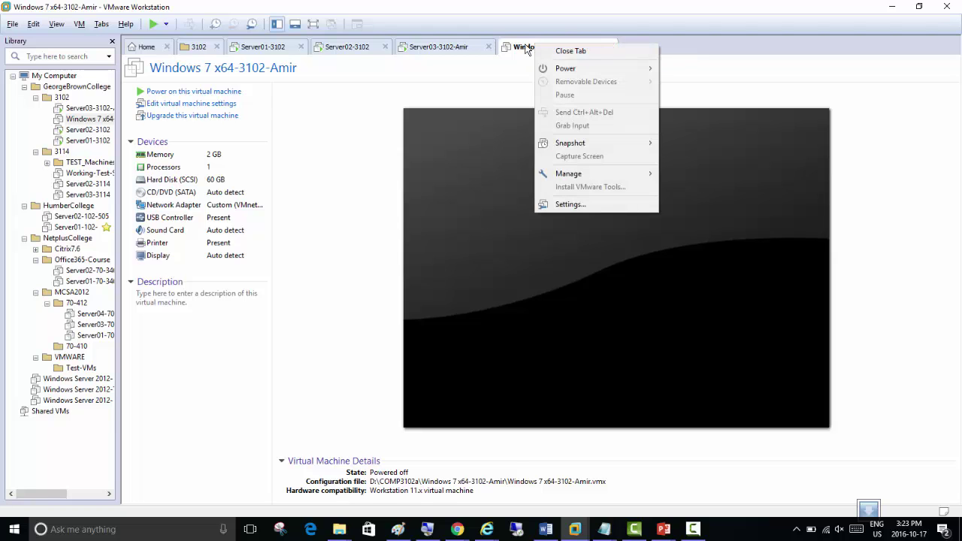
left_click(431, 48)
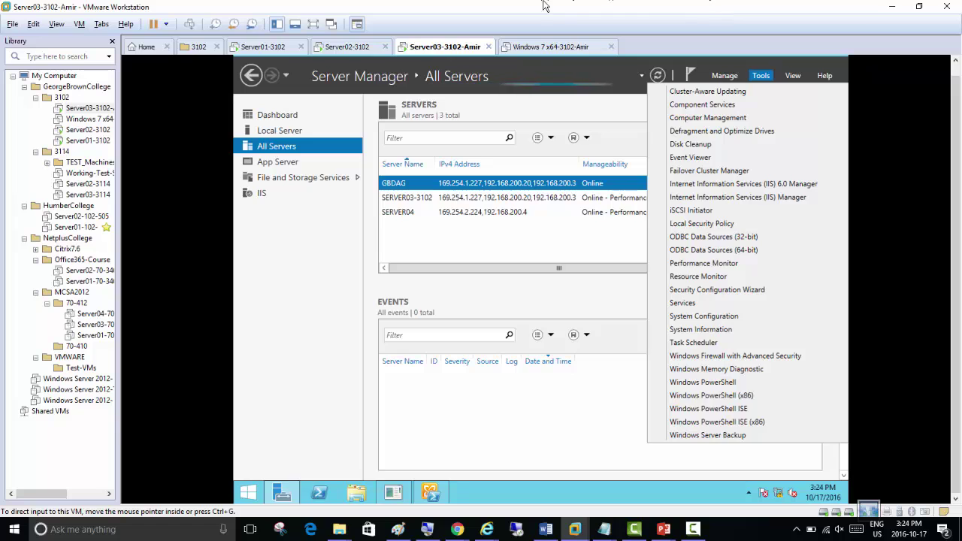
Magnify the screen and show Server03-3102's Local Server page: a GBDAG node with 221 events
left_click(290, 245)
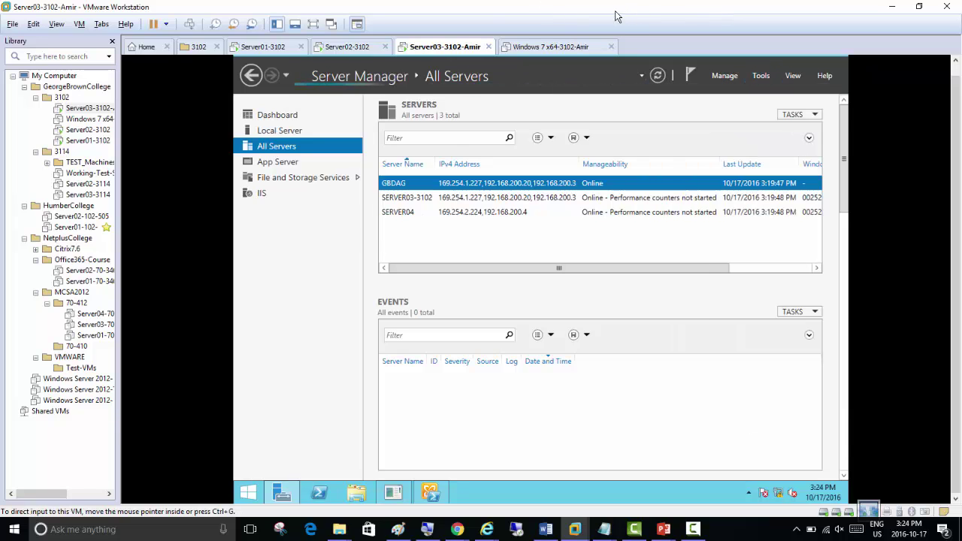
right_click(446, 51)
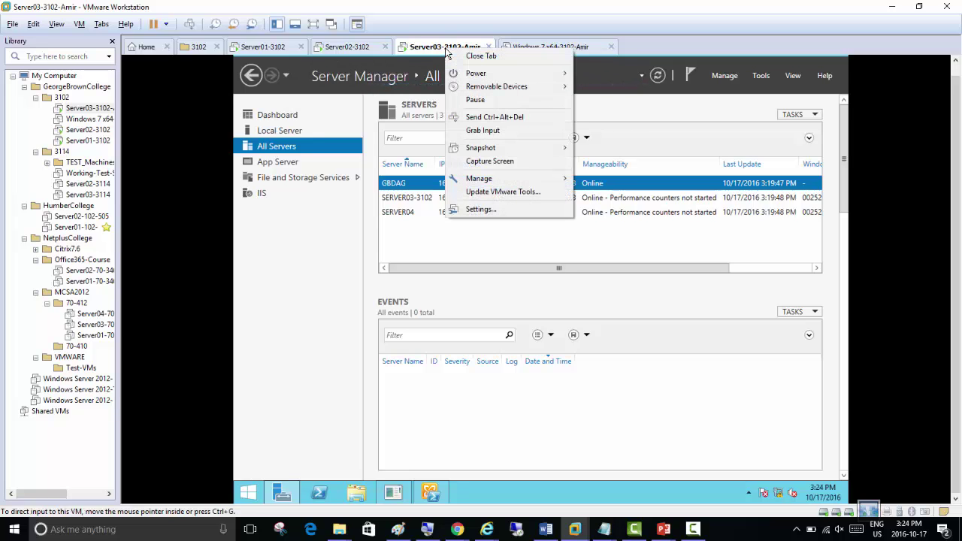
mouse_move(463, 77)
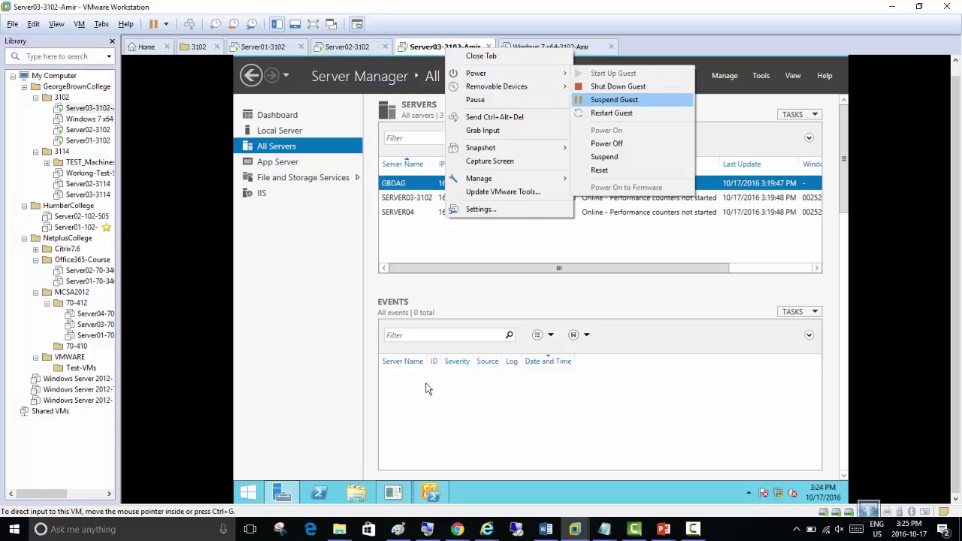
left_click(429, 531)
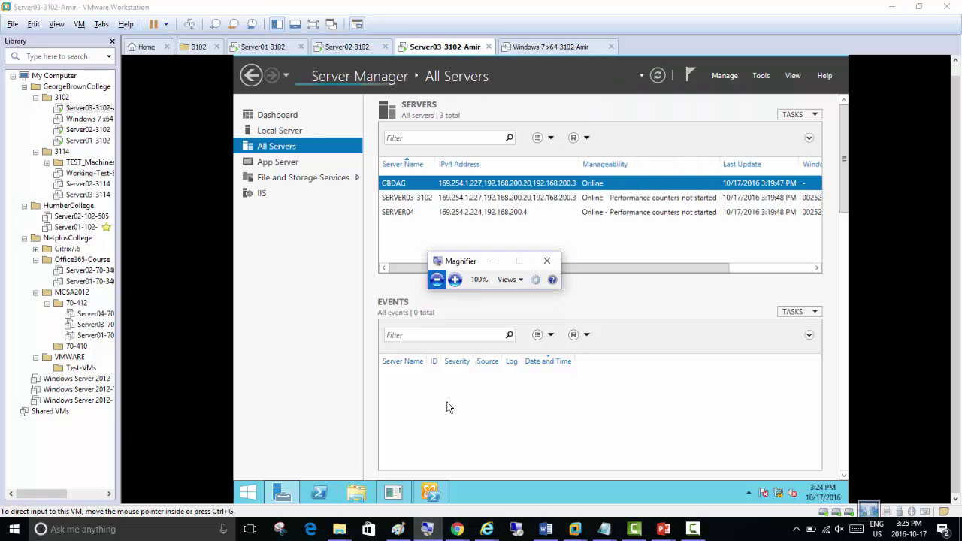
left_click(455, 281)
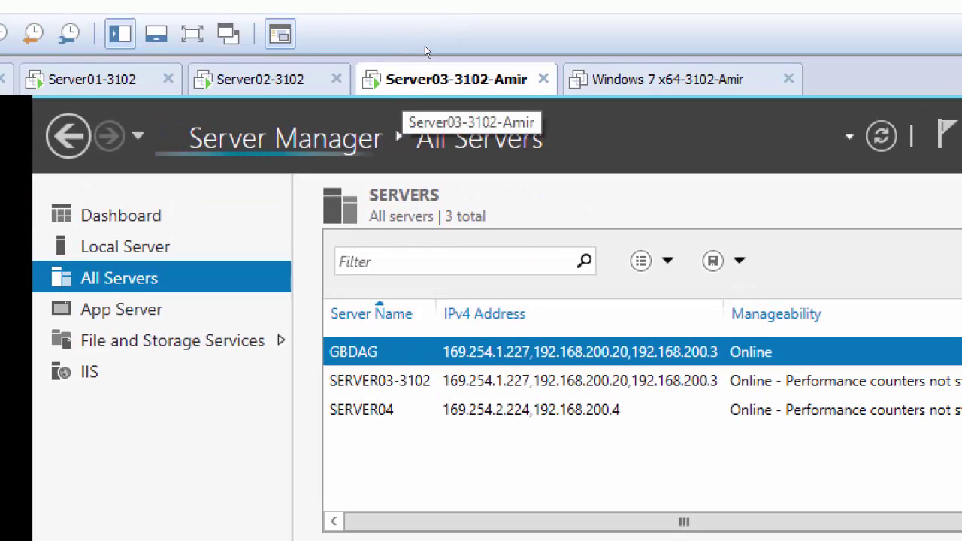
left_click(343, 48)
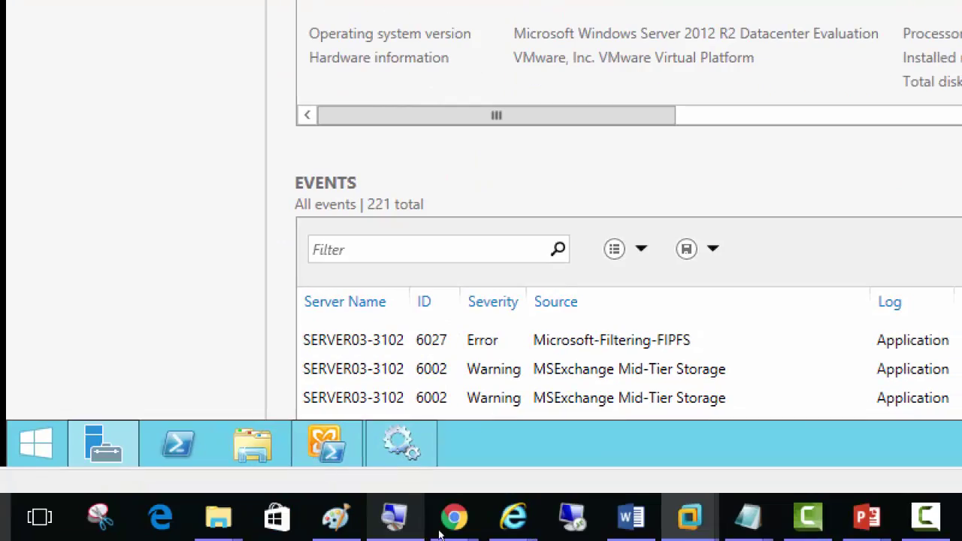
Rerun Get-MailboxDatabaseCopyStatus * in Exchange Management Shell to check DB1–DB3 copies
left_click(327, 444)
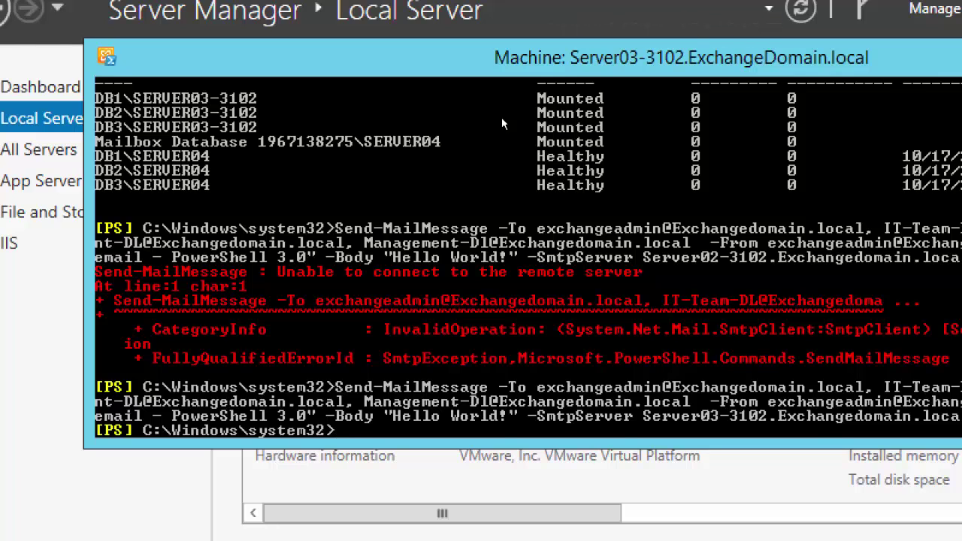
key("Up")
key("Up")
key("Up")
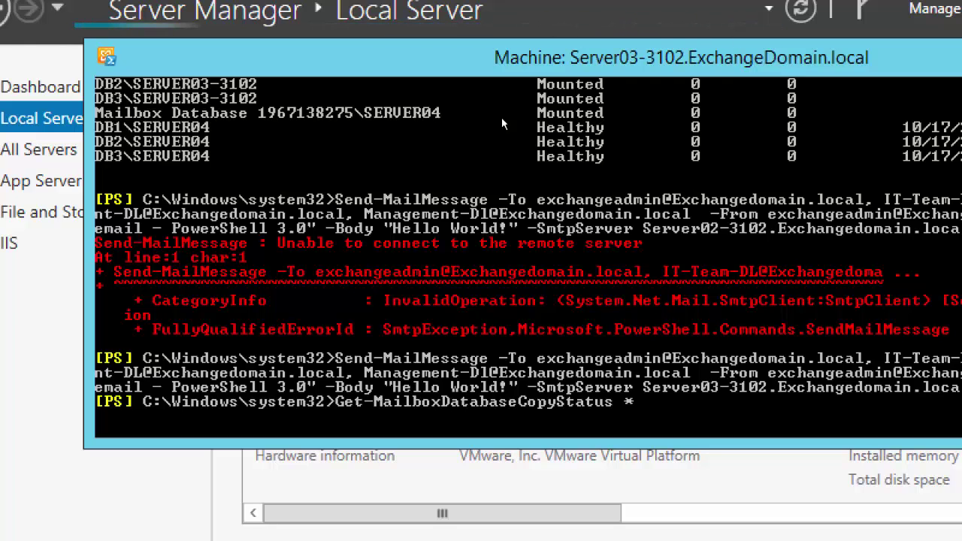
key("Return")
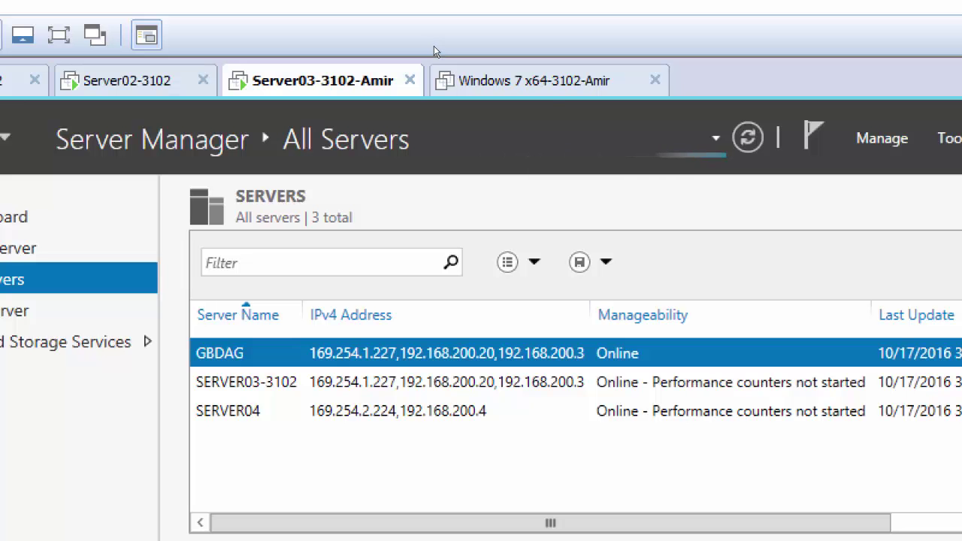
Shut down the Server03-3102-Amir guest through Power > Shut Down Guest
right_click(300, 80)
mouse_move(344, 129)
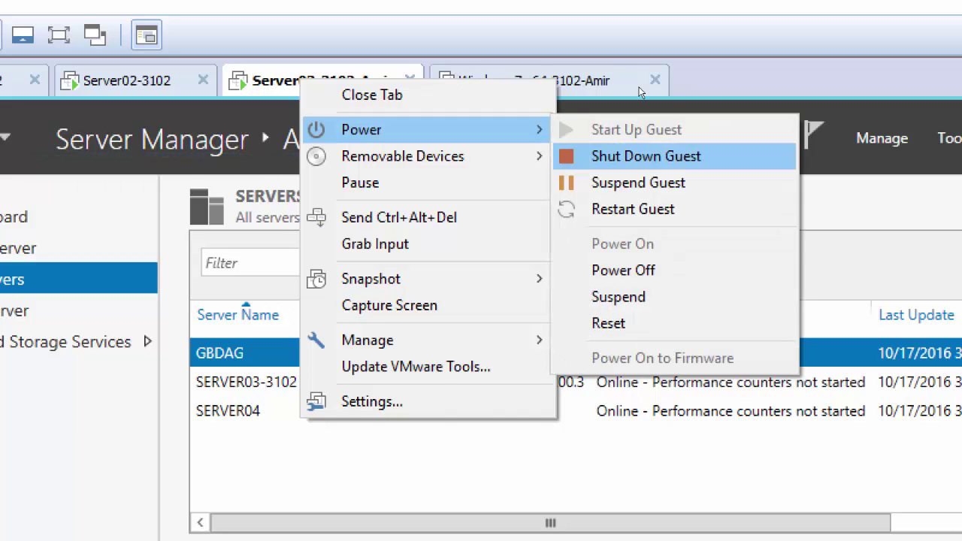
left_click(640, 156)
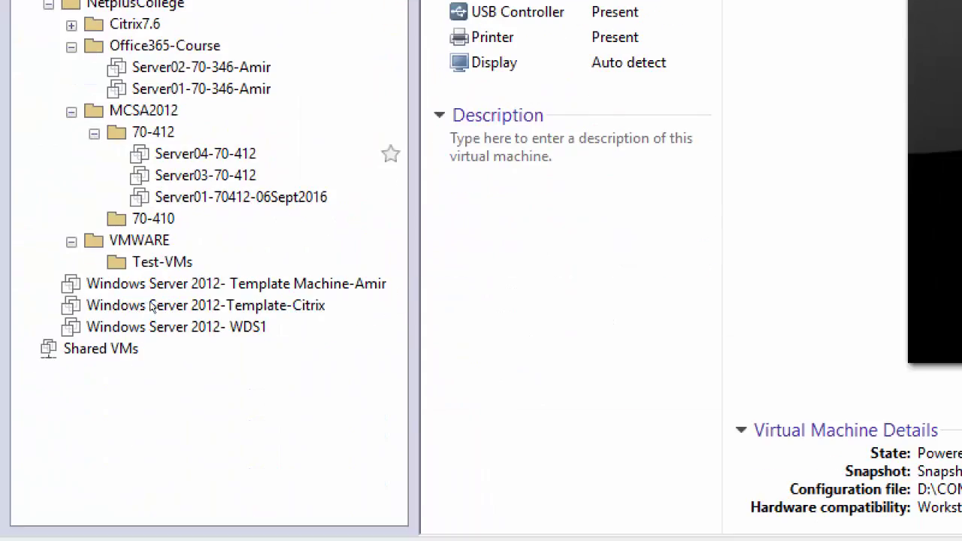
Start a full clone of Windows Server 2012- Template Machine-Amir from its current state
left_click(113, 349)
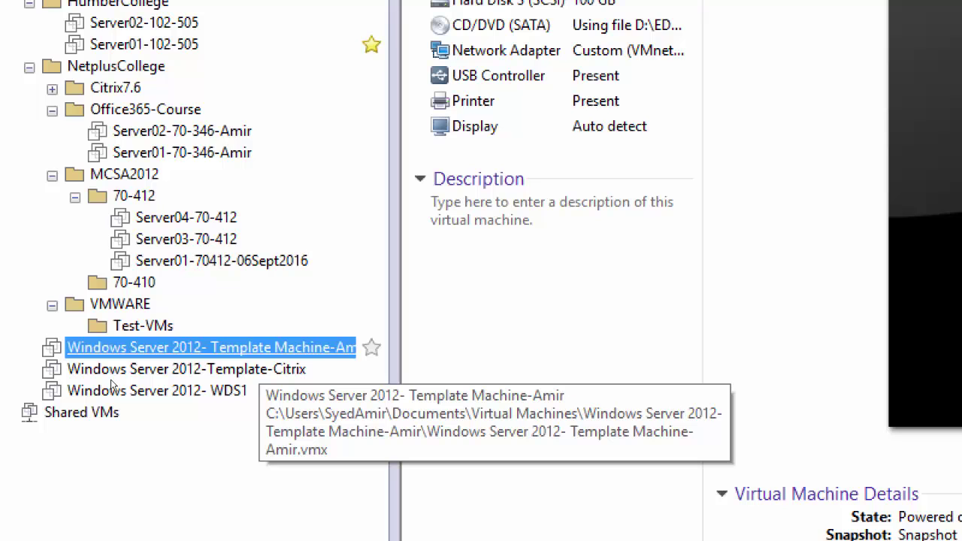
right_click(154, 347)
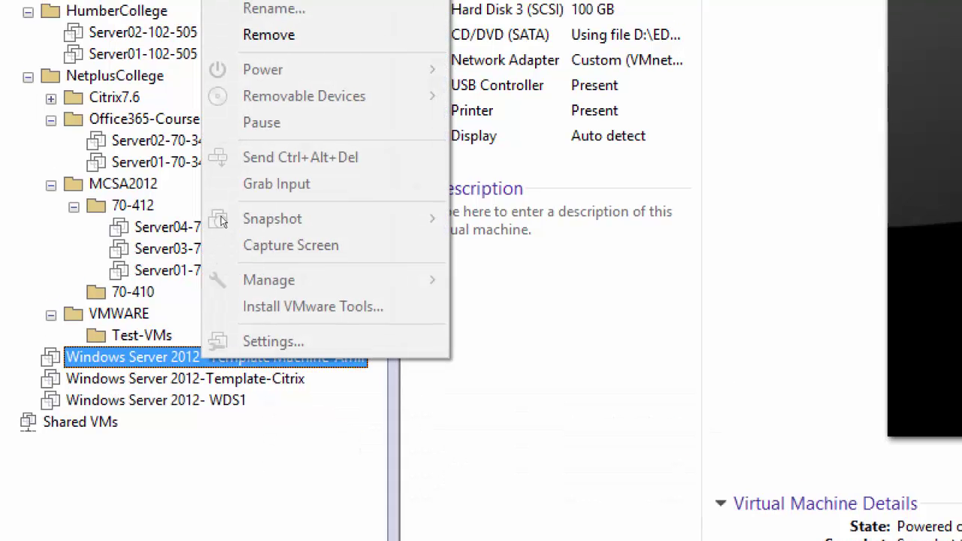
left_click(88, 380)
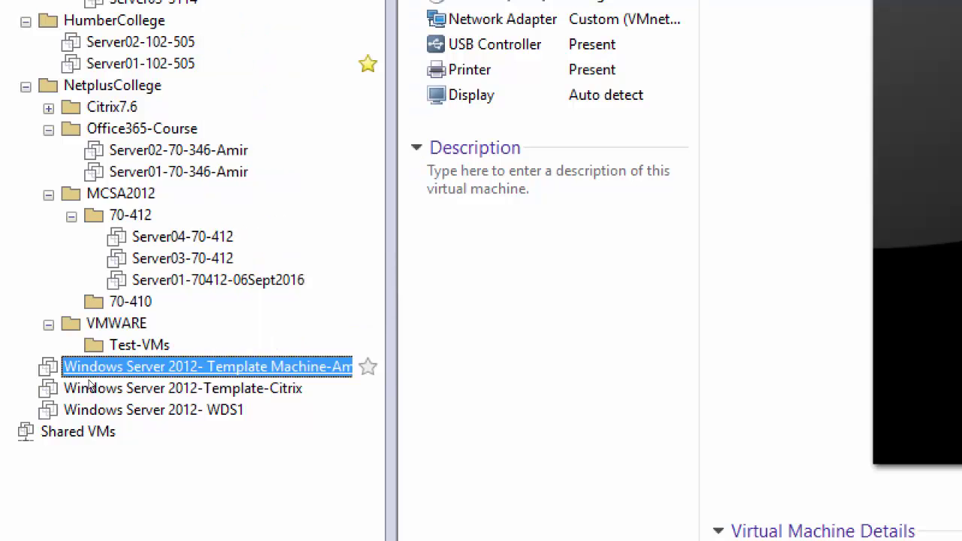
right_click(90, 370)
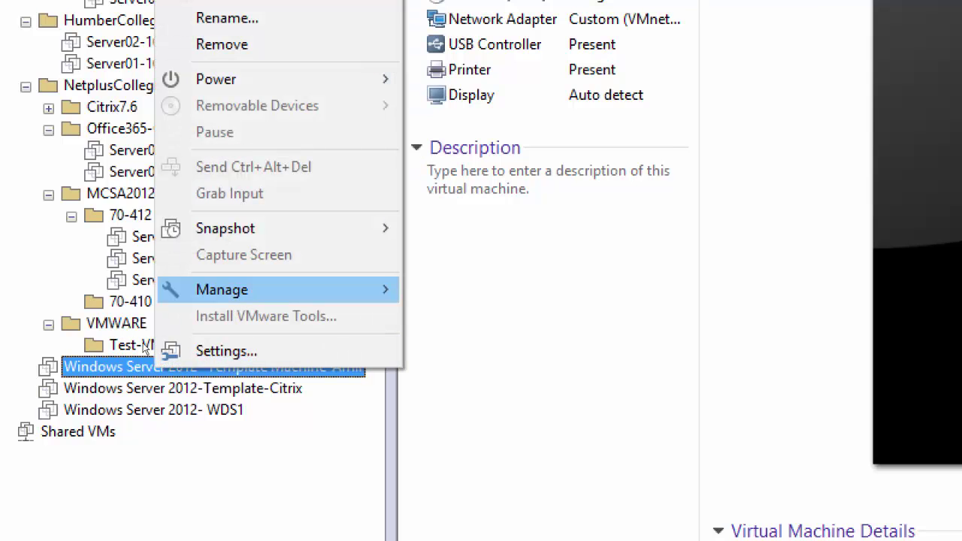
mouse_move(222, 290)
key("Return")
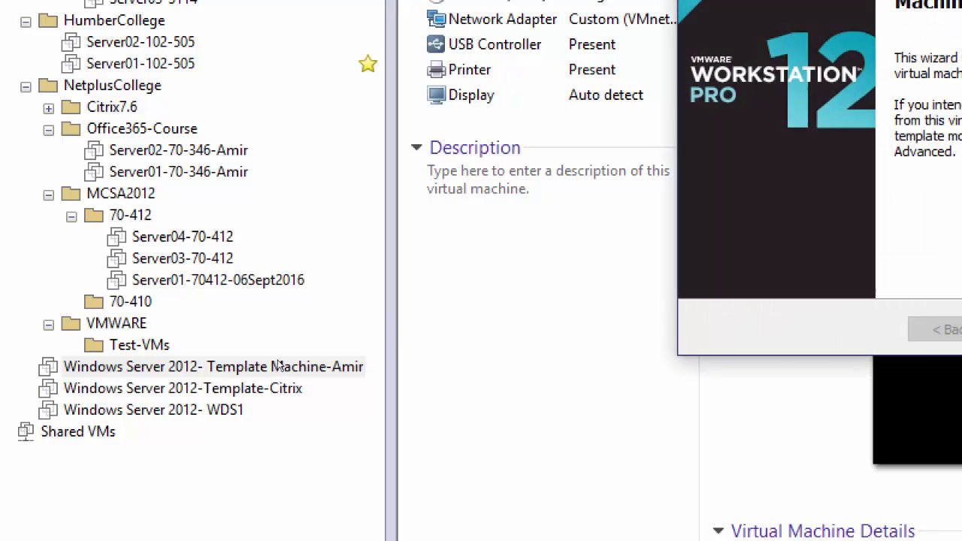
key("Return")
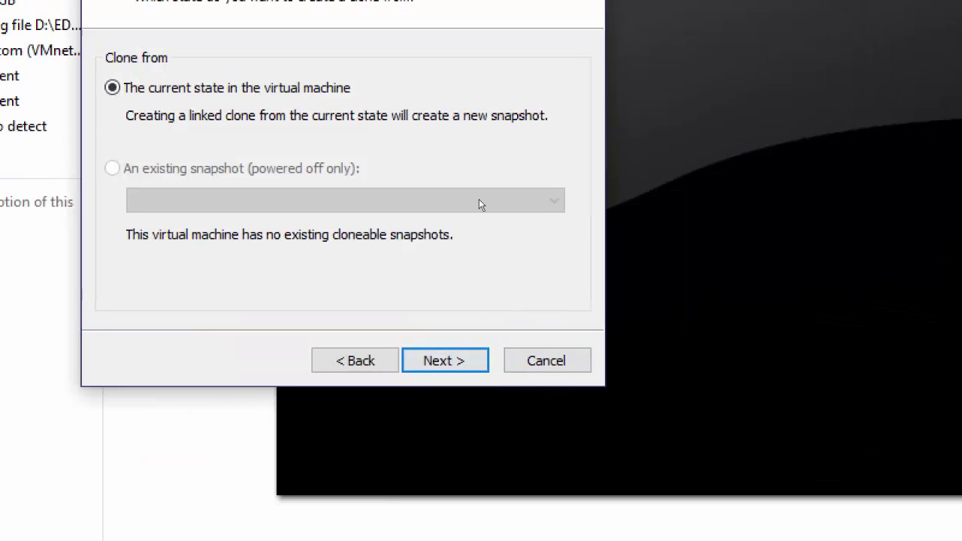
key("Return")
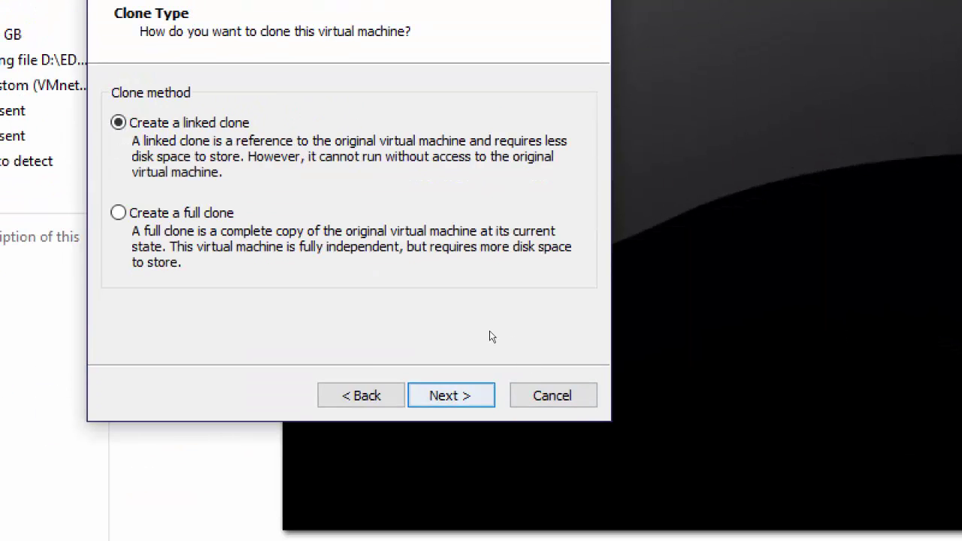
key("Down")
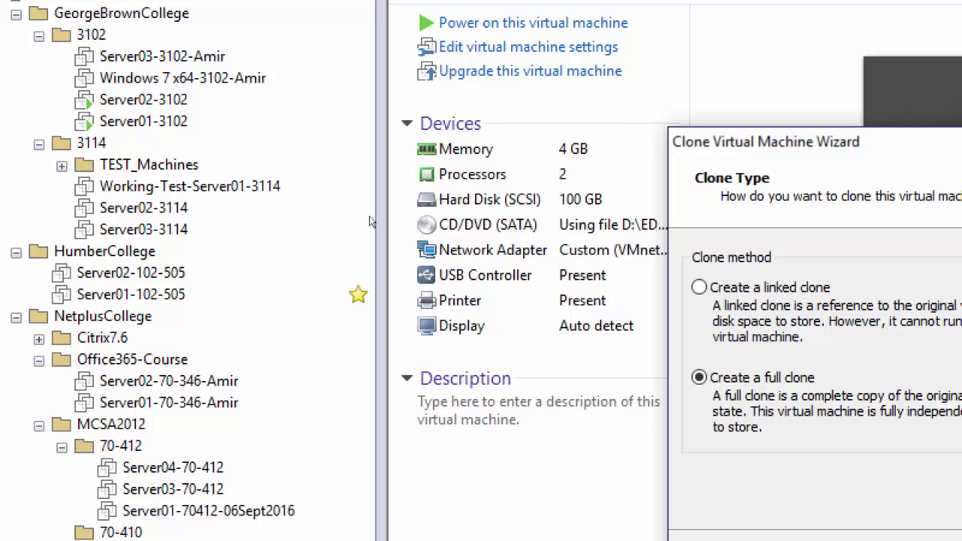
Name the new clone Server05-3102
key("Return")
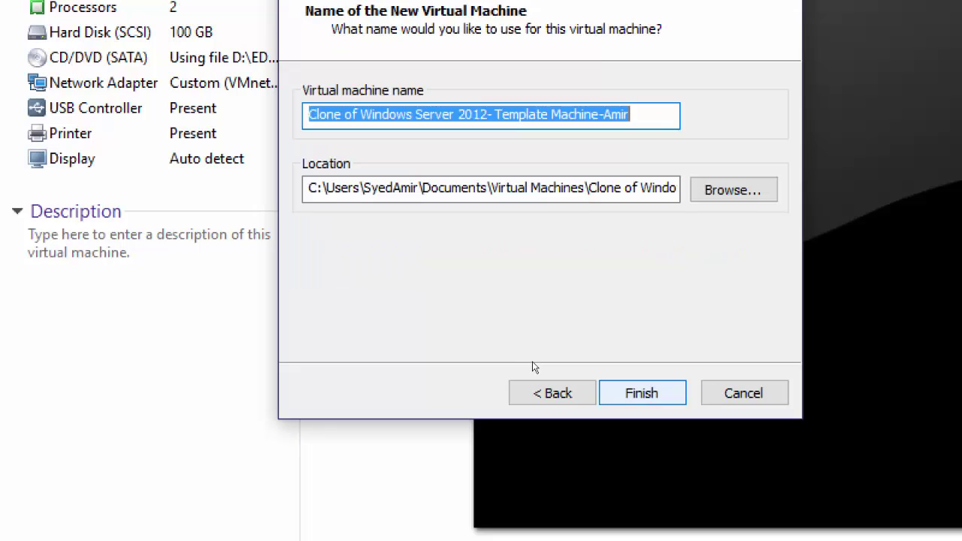
type("Server")
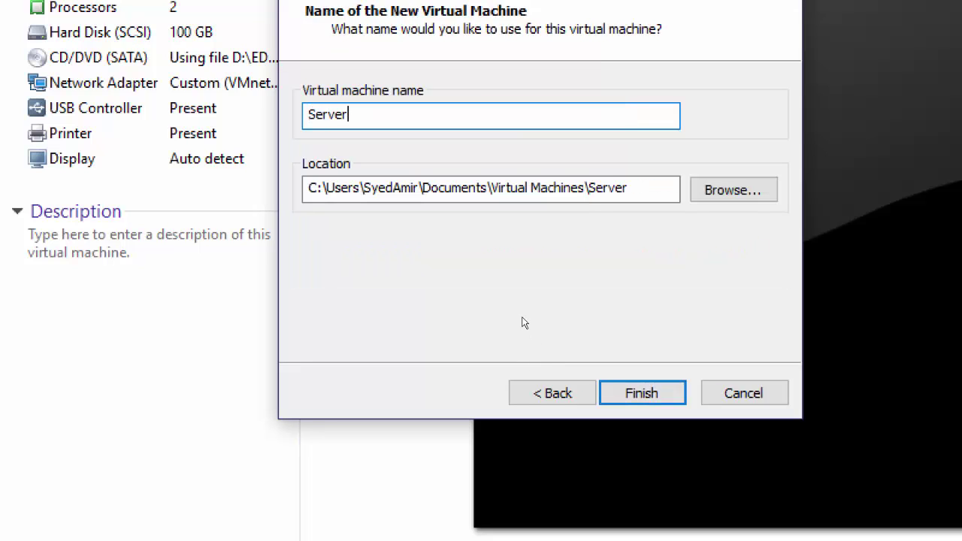
type("05")
type("-3102")
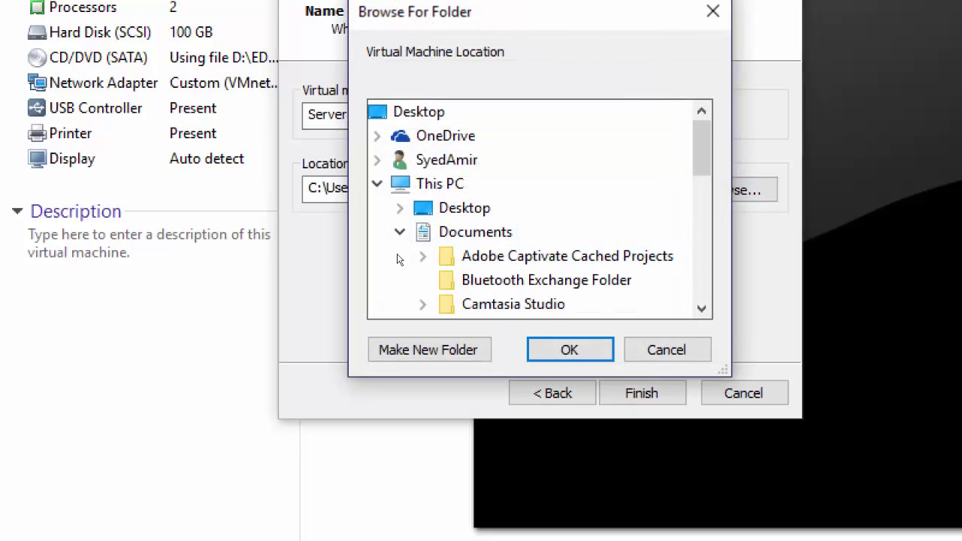
Store the clone in D:\COMP3114a, run the full clone, and close the finished wizard
left_click(400, 232)
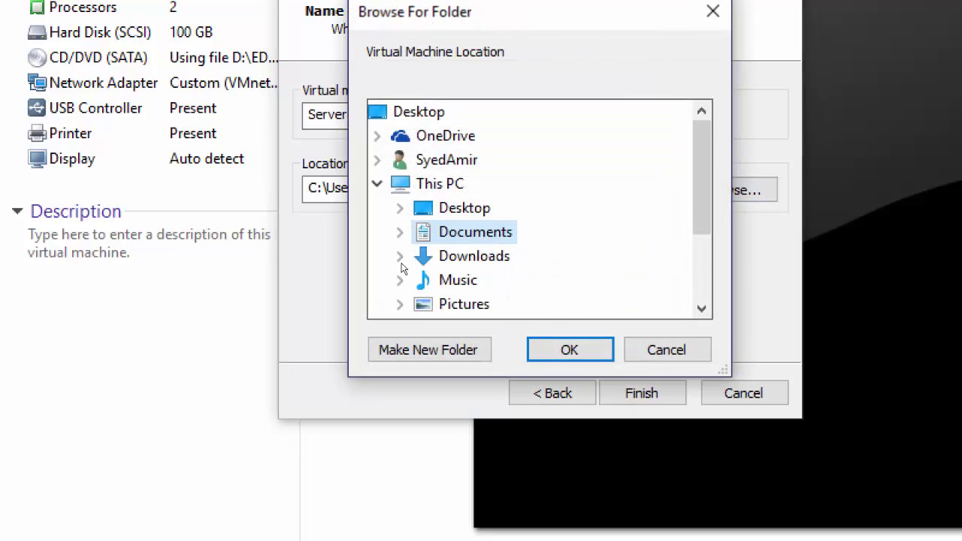
left_click(377, 184)
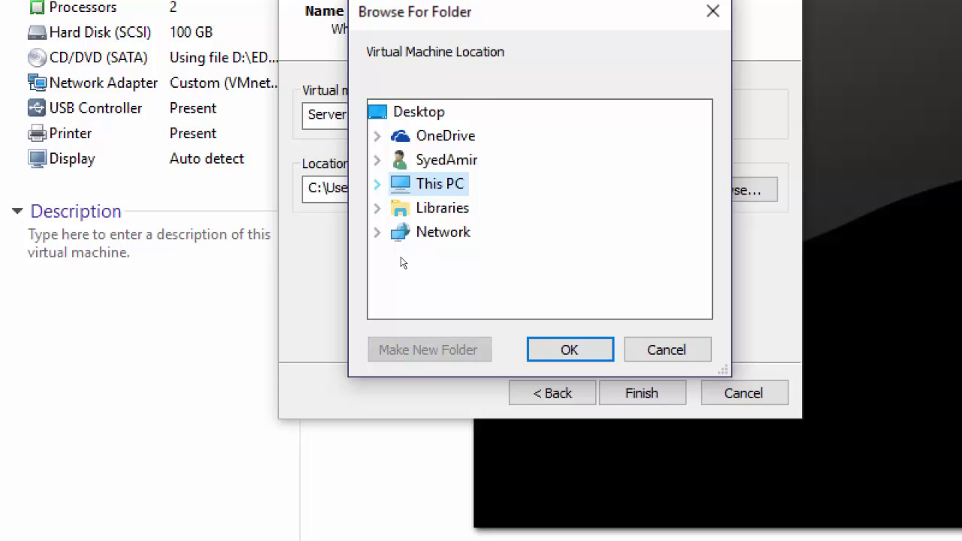
left_click(377, 184)
left_click(400, 305)
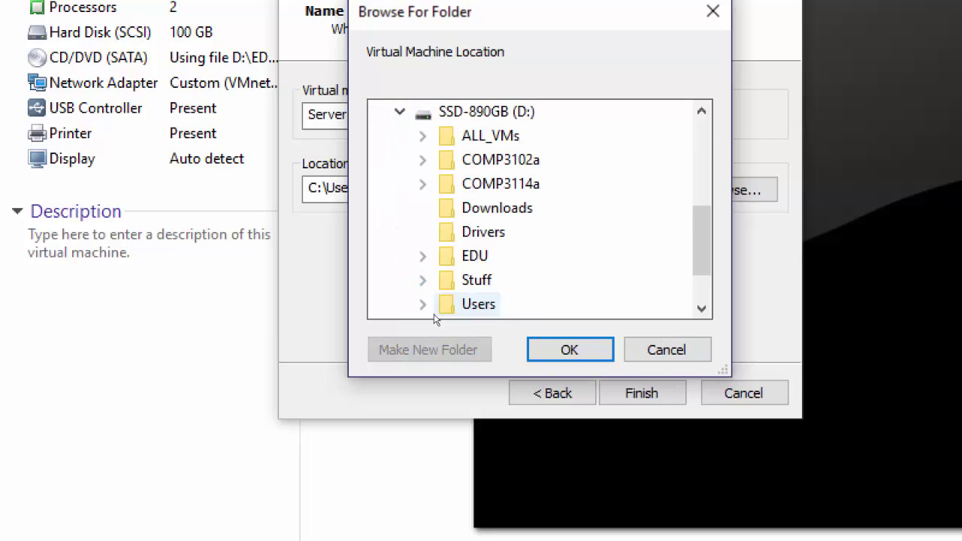
double_click(463, 183)
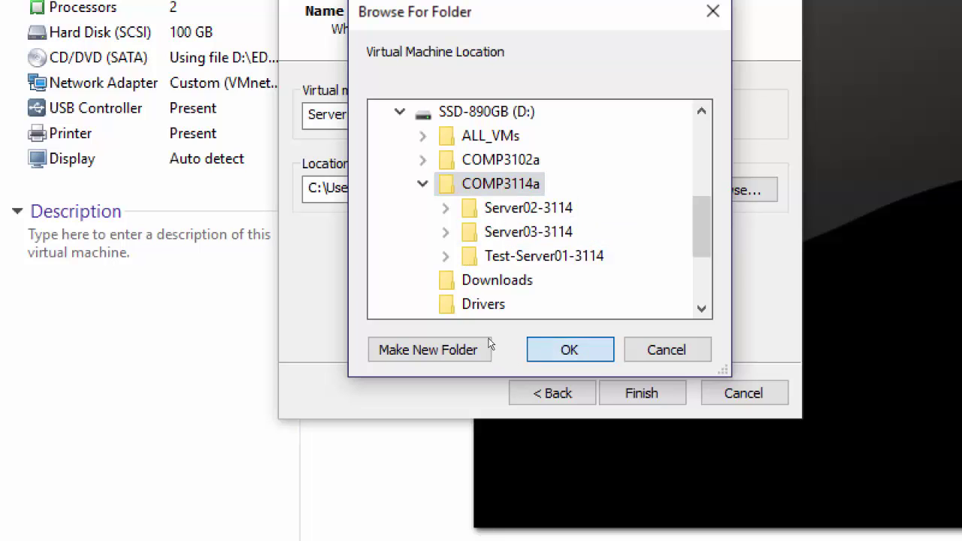
key("Return")
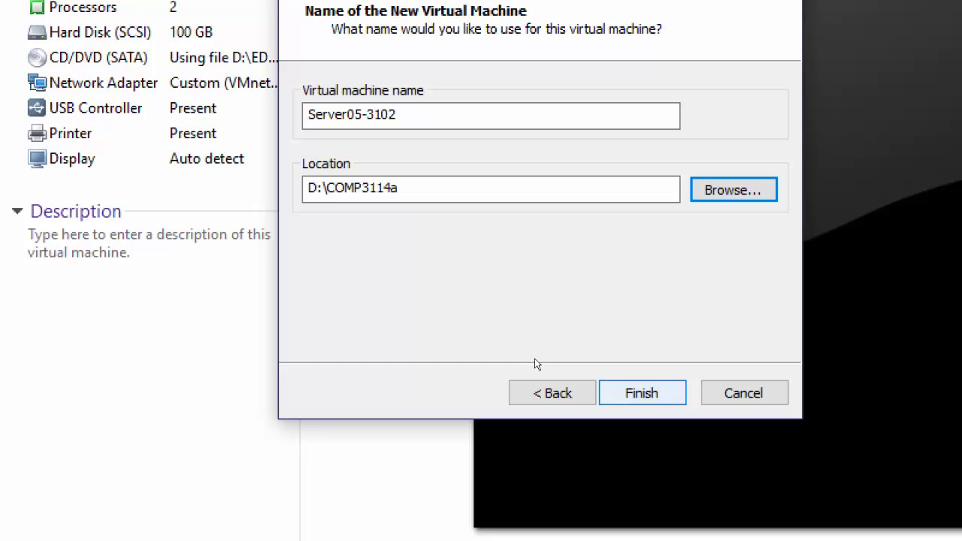
key("Return")
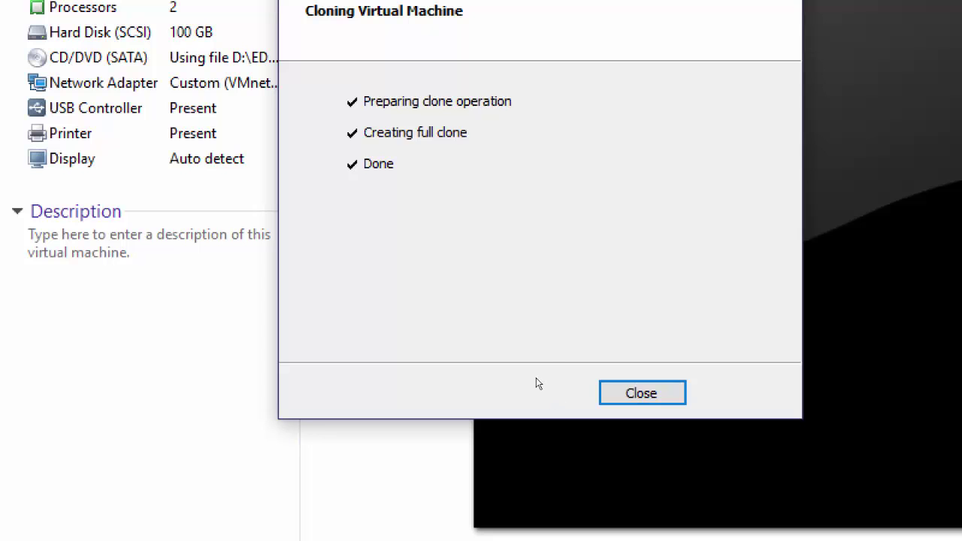
left_click(642, 393)
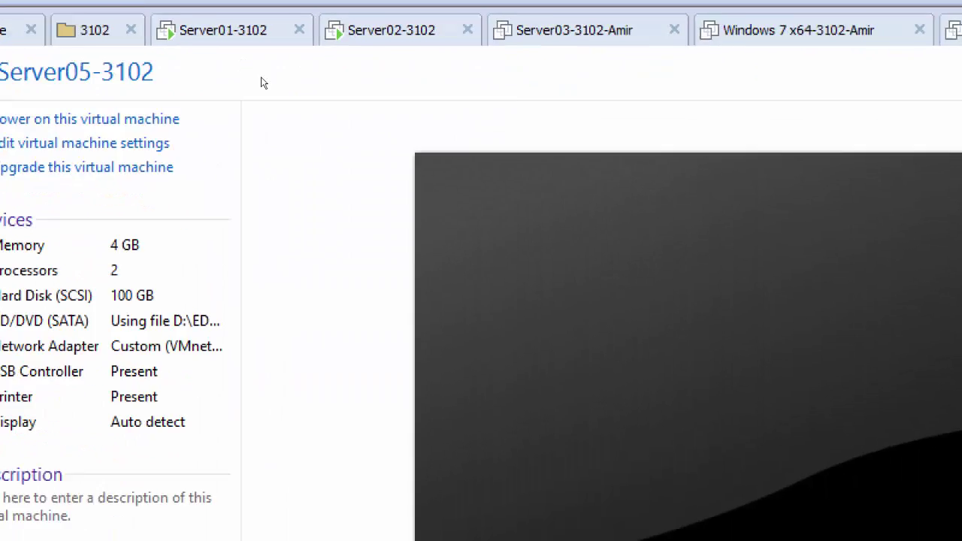
Power on the new Server05-3102 clone so Windows starts booting
left_click(182, 117)
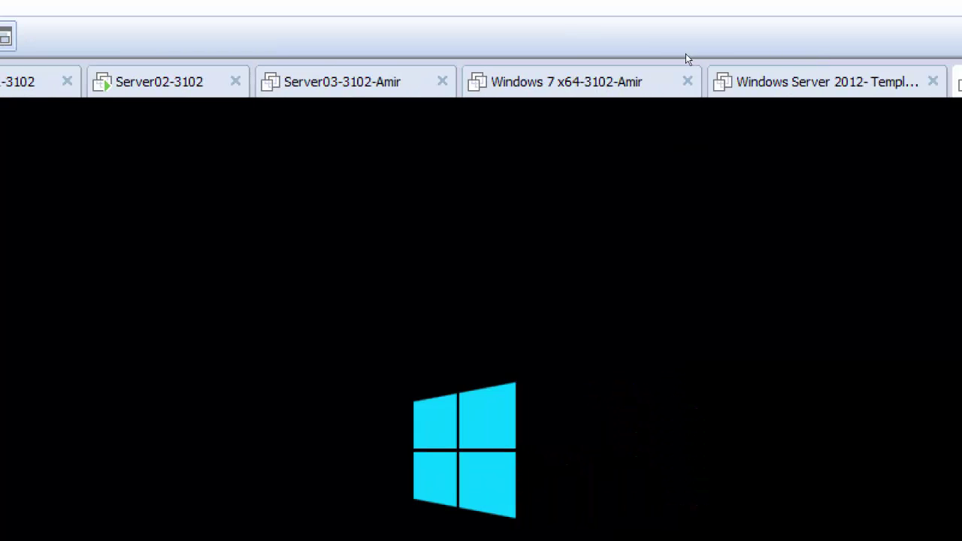
Close the Windows 7 tab, reset magnification to 100%, and glance at Server01 and Server02
left_click(688, 82)
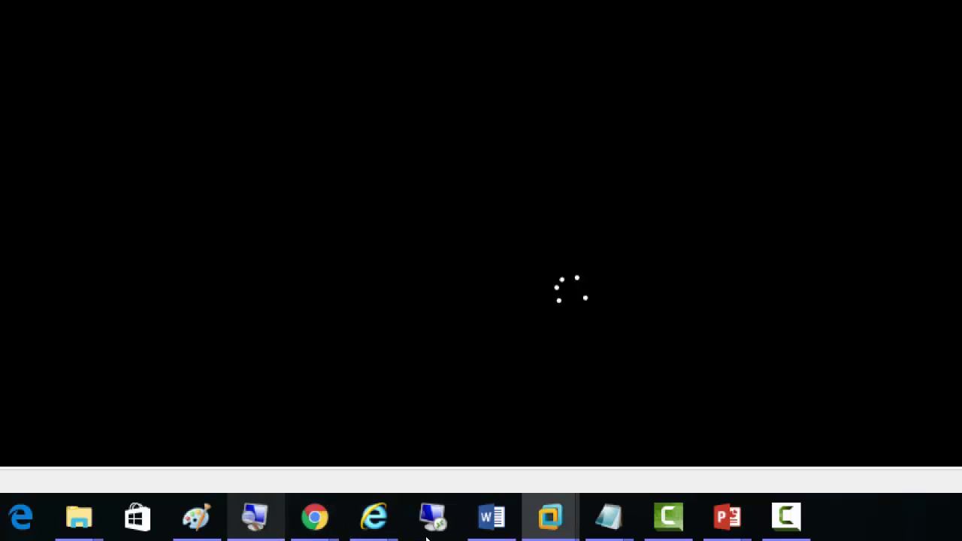
left_click(255, 518)
left_click(508, 410)
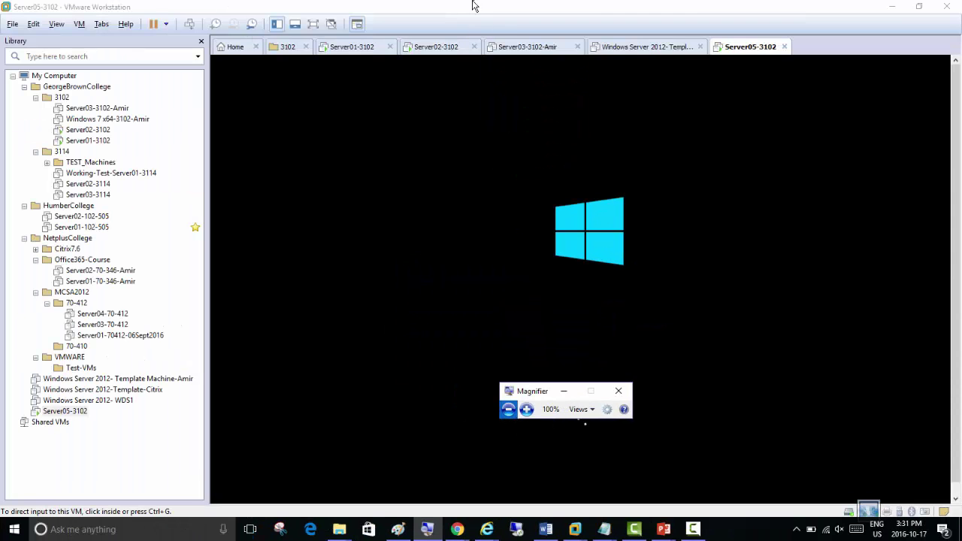
left_click(340, 47)
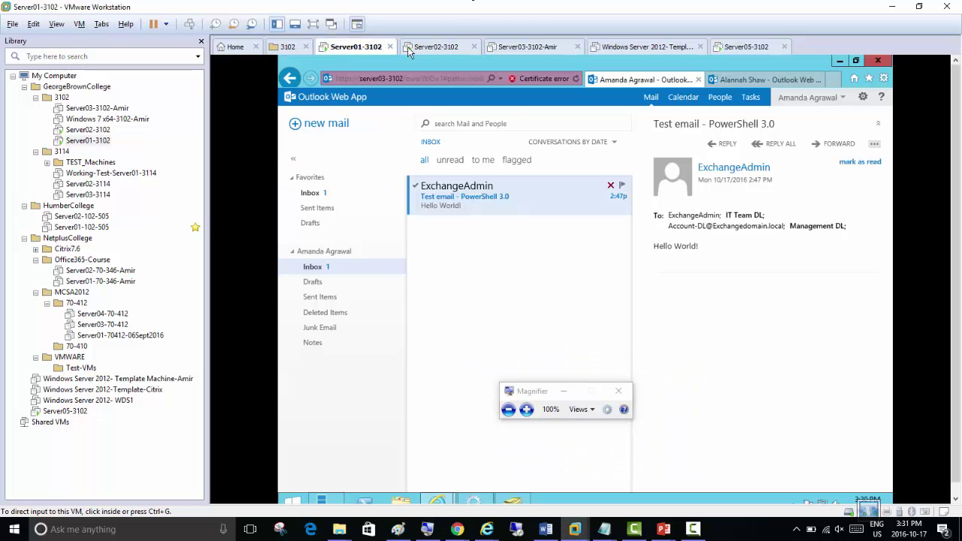
left_click(432, 47)
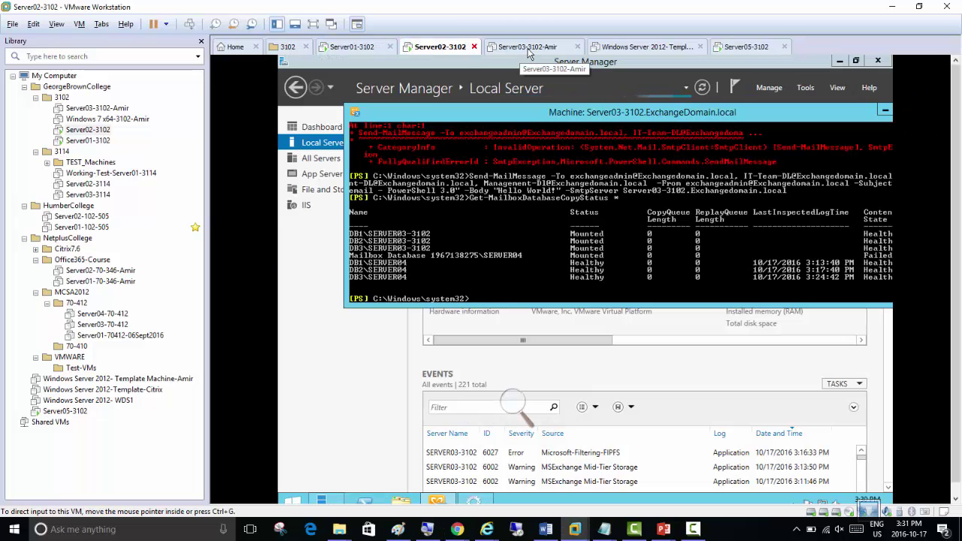
left_click(753, 47)
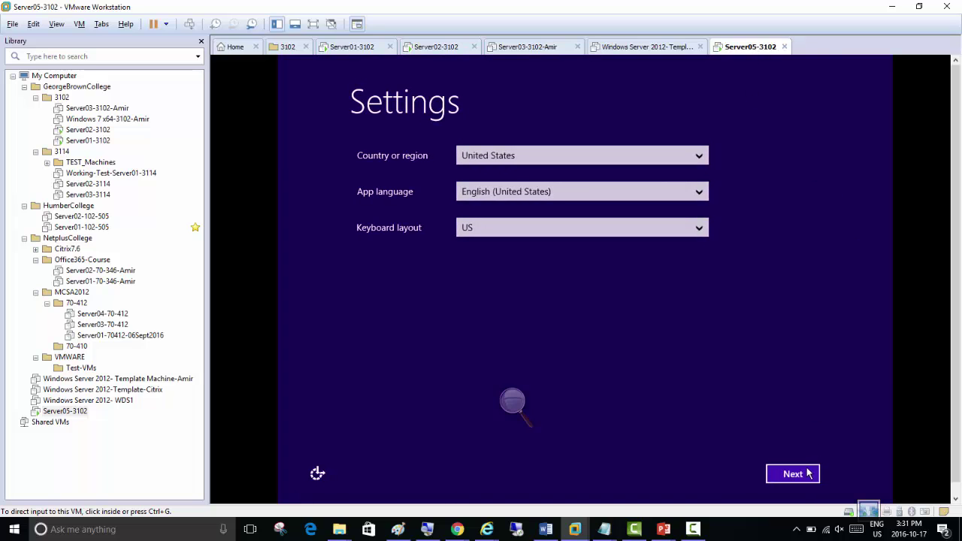
Accept regional defaults and licence terms, then set the Administrator password to finish setup
left_click(808, 474)
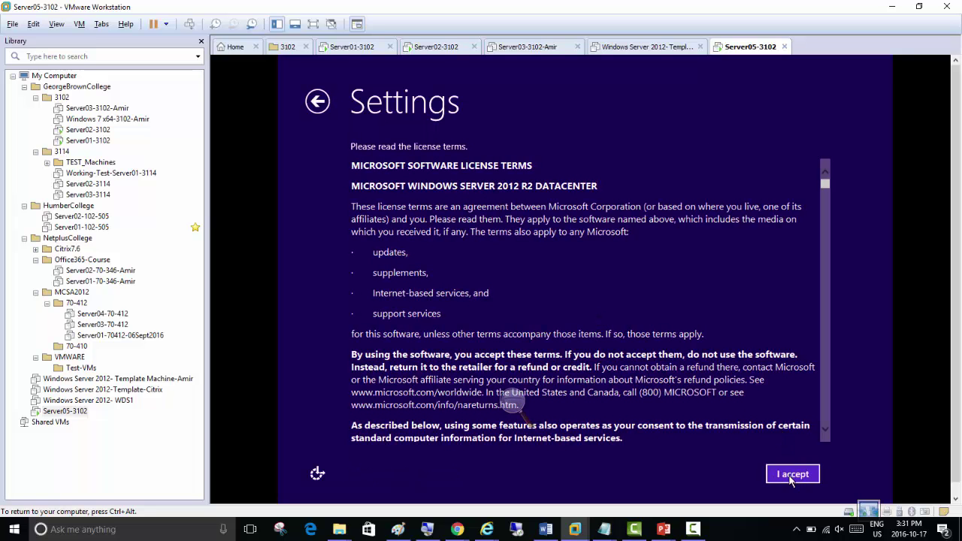
left_click(792, 474)
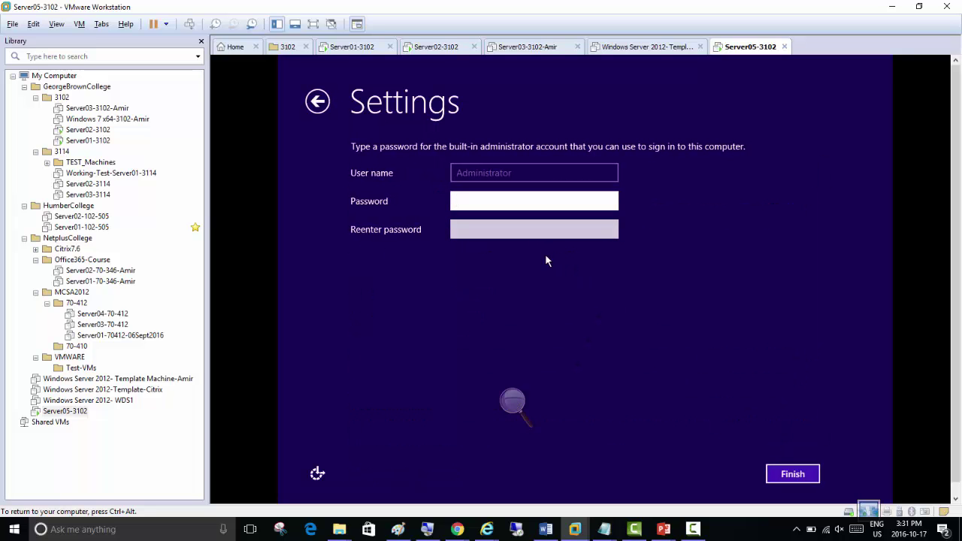
type("Pa$$w0rd1")
key("Tab")
type("Pa$$w0r")
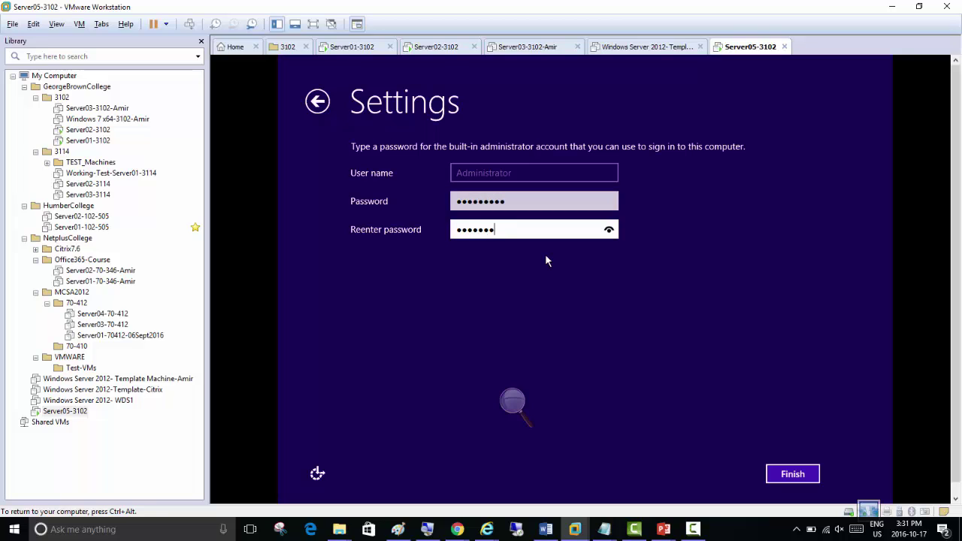
type("d1")
key("Return")
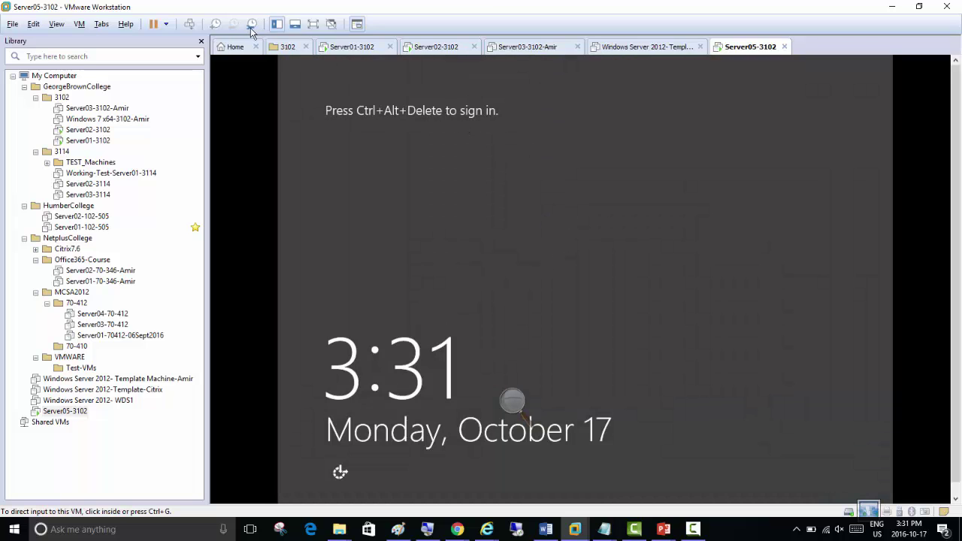
Sign in as Administrator and allow network discovery on ExchangeDomain.local
left_click(190, 24)
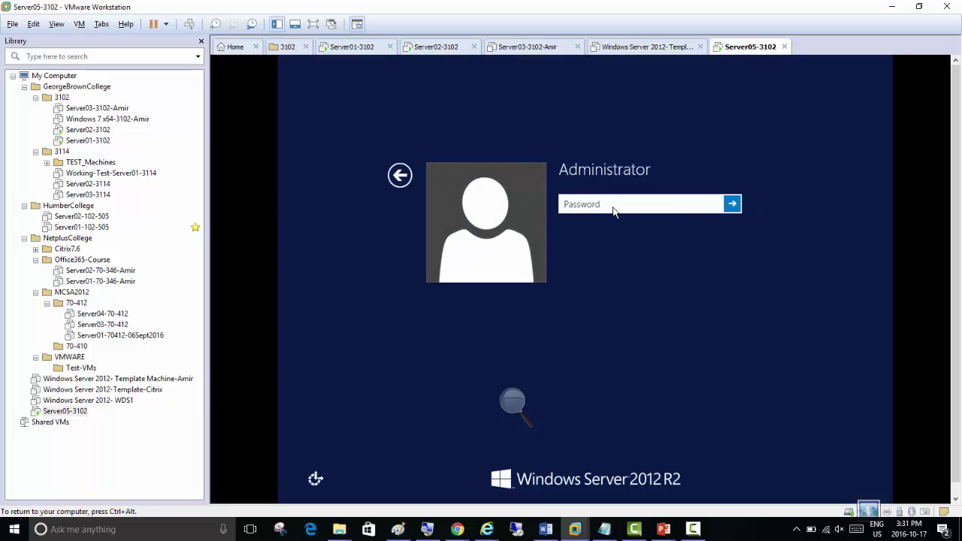
type("Pa$$w0rd")
key("Return")
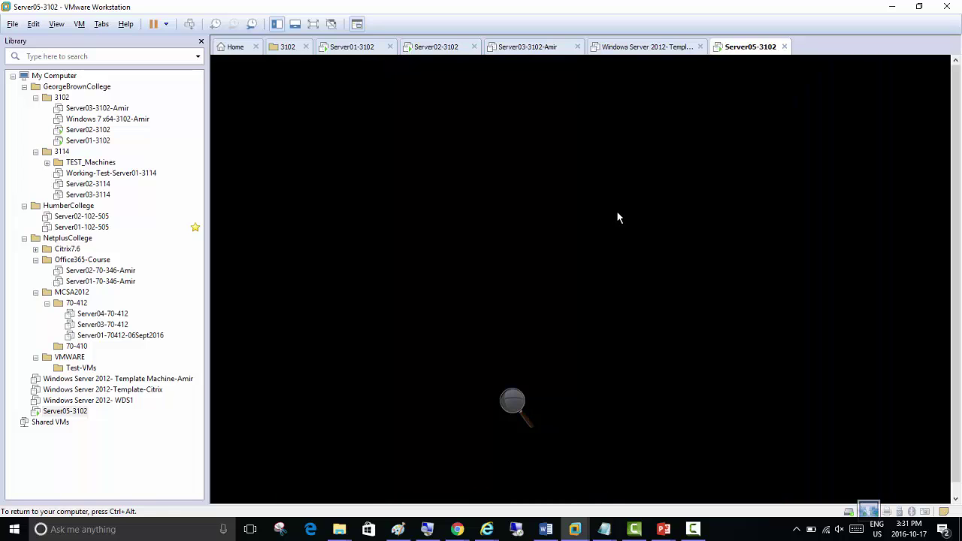
key("ctrl+alt")
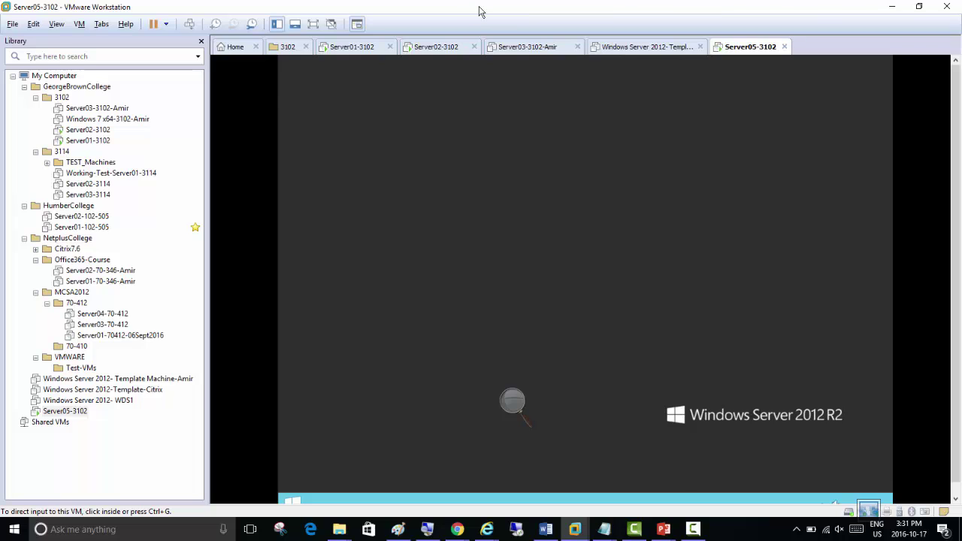
left_click(697, 264)
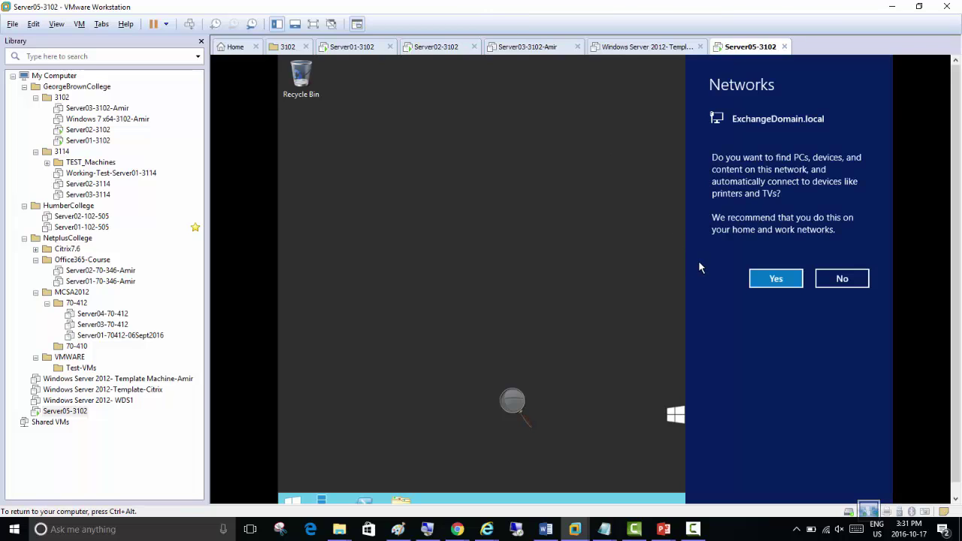
left_click(773, 281)
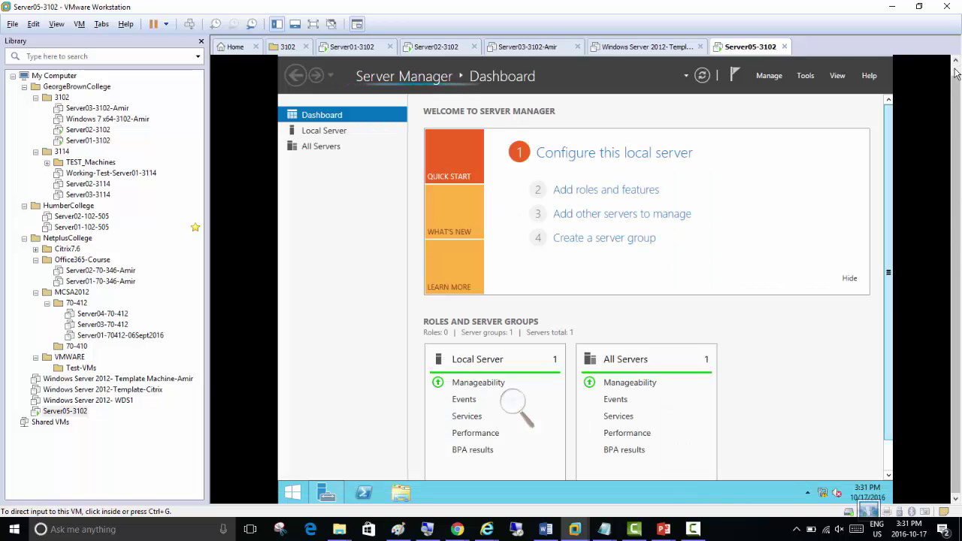
left_click(342, 213)
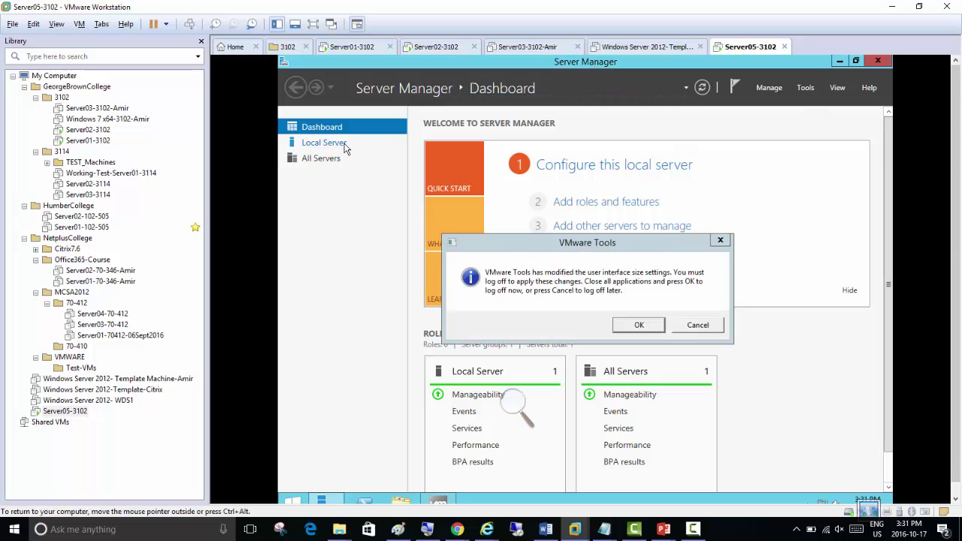
Accept the VMware Tools sign-out and sign back in as Administrator
left_click(639, 325)
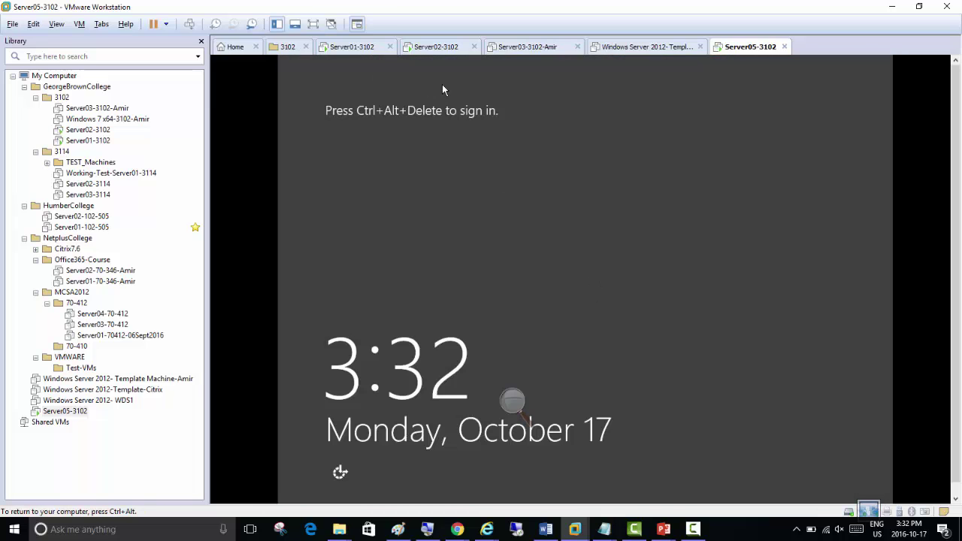
left_click(190, 23)
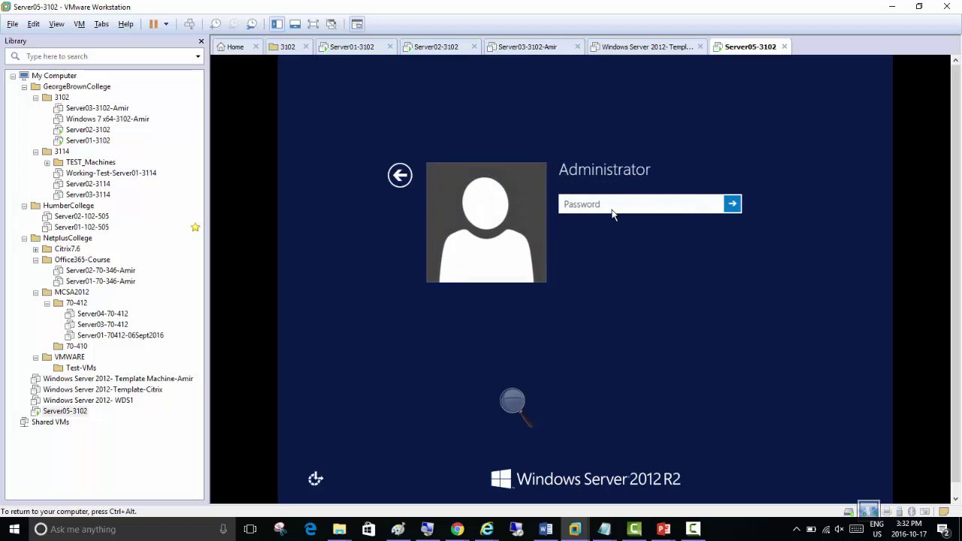
type("Pa$$w0rd")
key("Return")
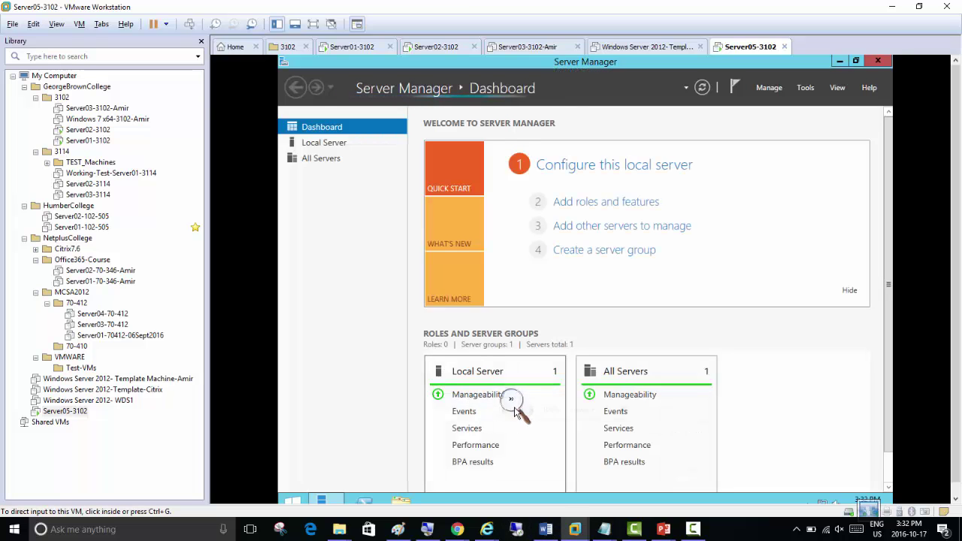
Zoom the Magnifier to 200%
left_click(516, 409)
left_click(528, 412)
left_click(528, 412)
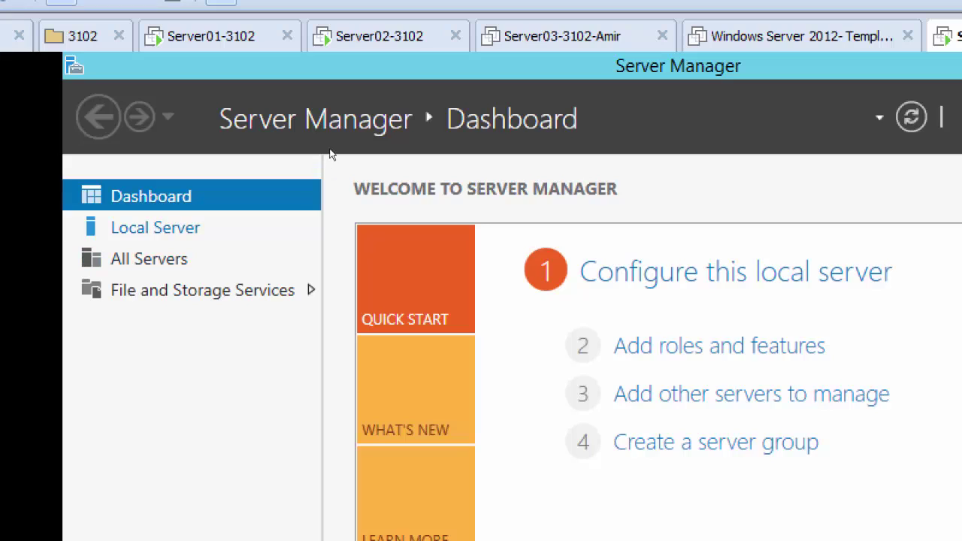
Open the Ethernet0 adapter Properties from Server Manager's Local Server page
left_click(155, 227)
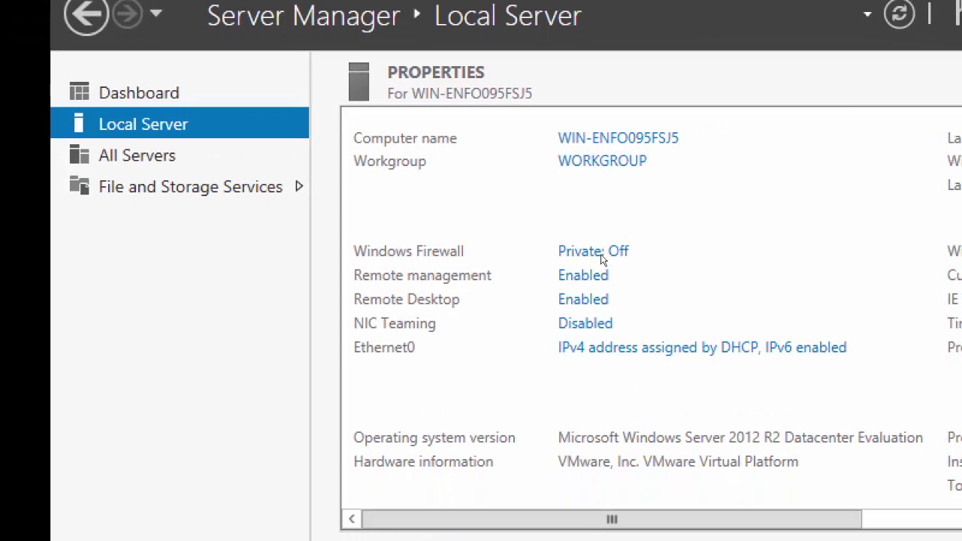
left_click(617, 347)
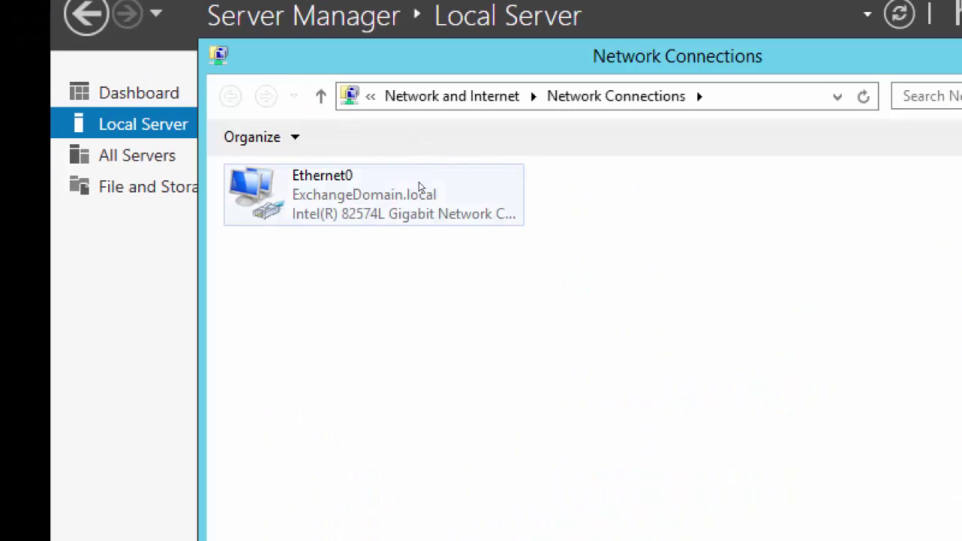
double_click(421, 192)
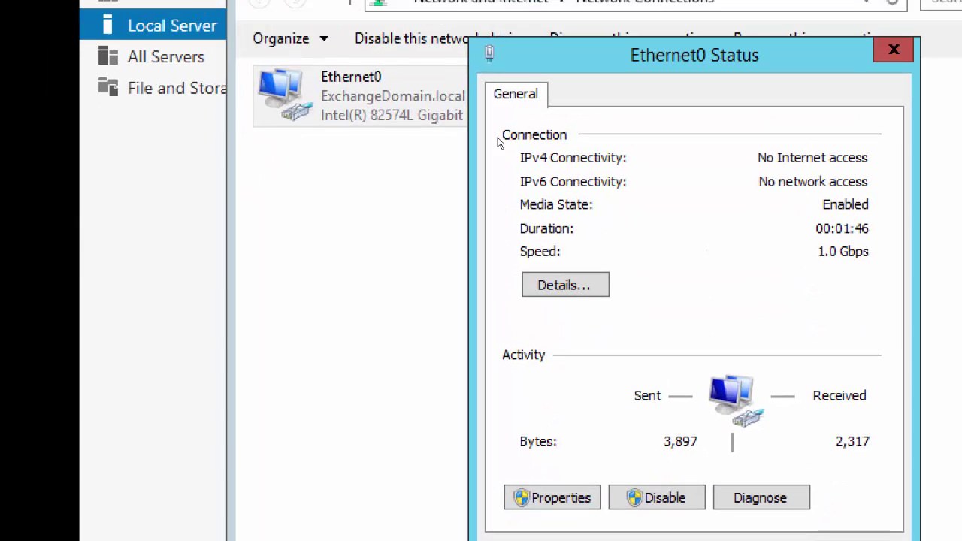
key("space")
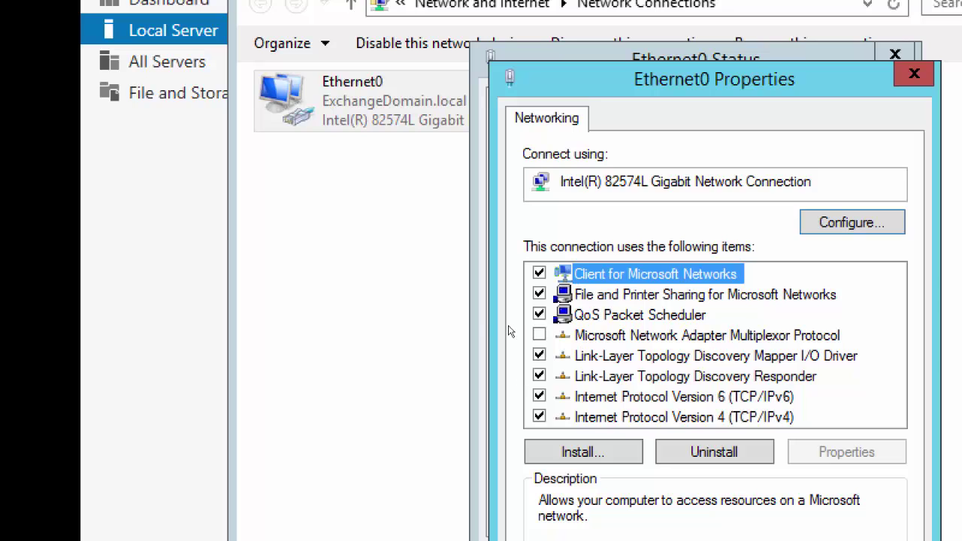
Disable IPv6, then set IPv4 to 192.168.200.5, gateway 192.168.200.50 and DNS 192.168.200.1
left_click(539, 396)
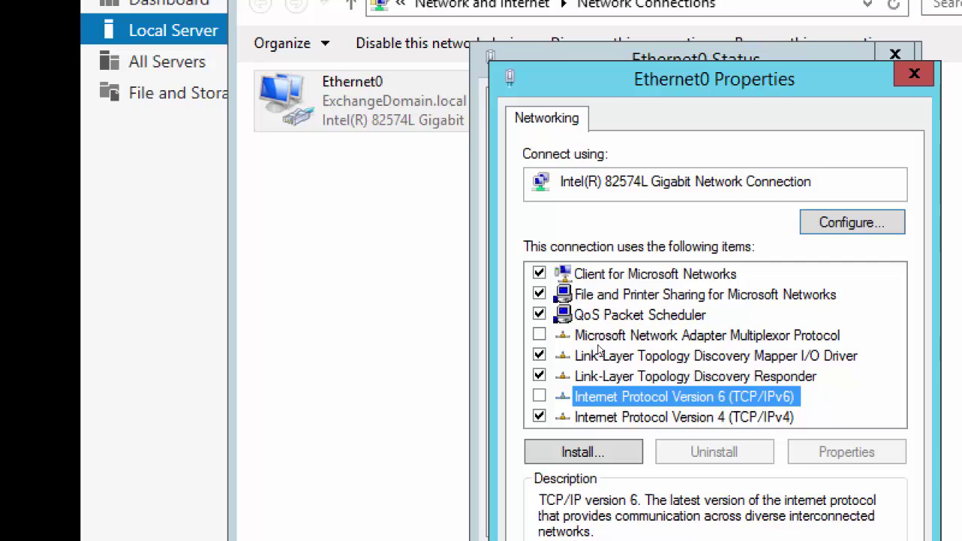
double_click(613, 417)
left_click(582, 343)
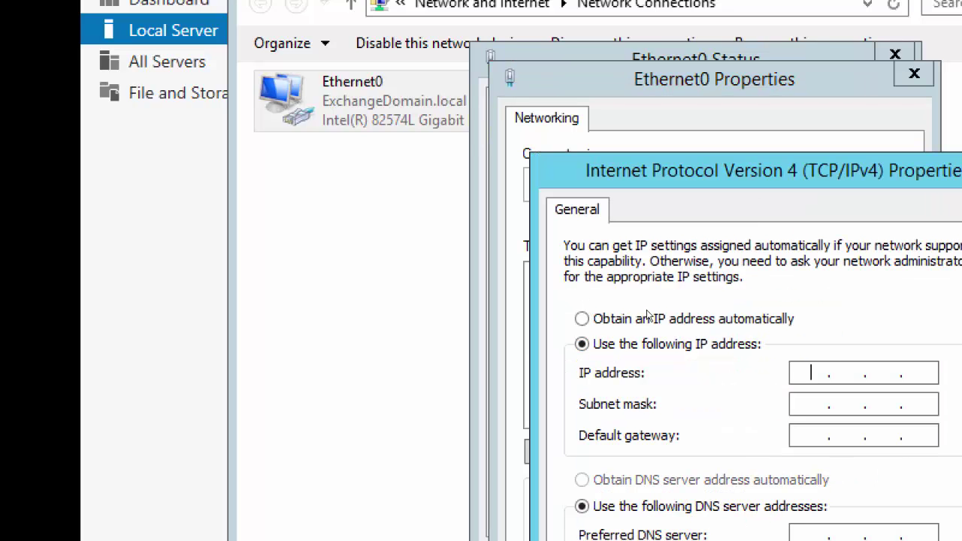
type("192 . 168 . 200 . ")
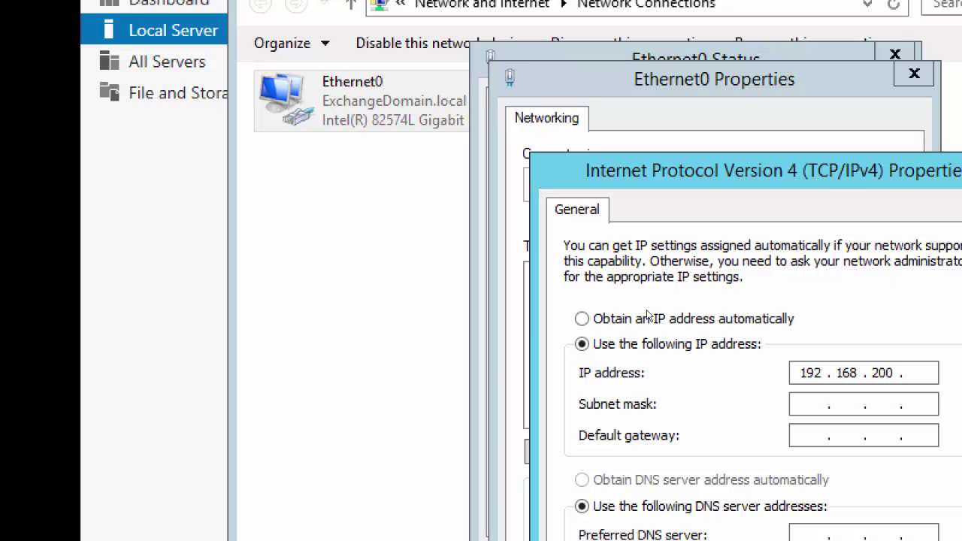
type("5")
key("Tab")
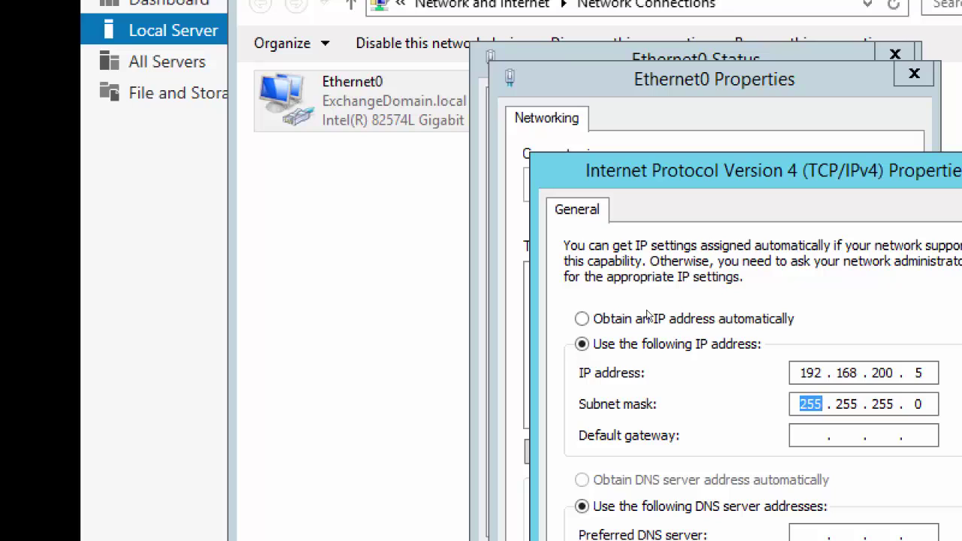
key("Tab")
type("192 . 168 . 200 . ")
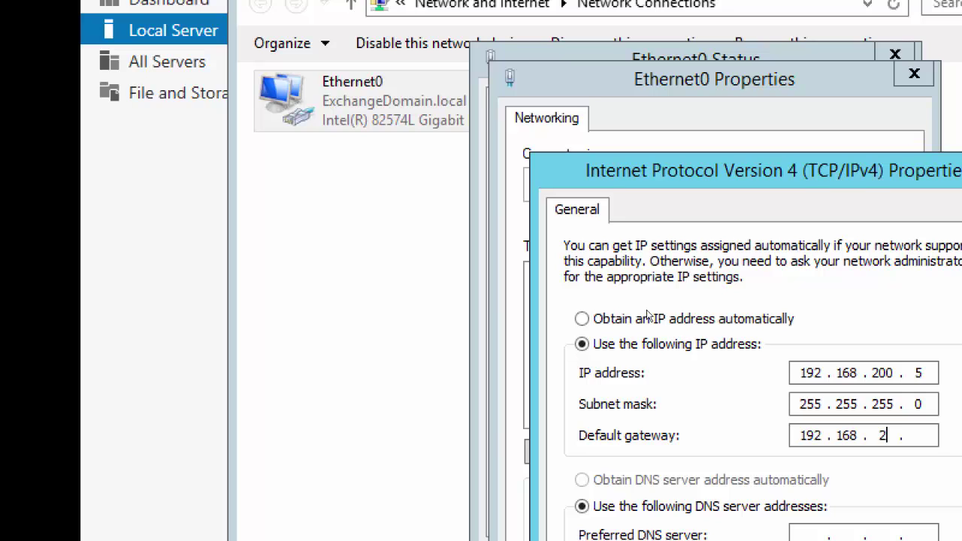
type("50")
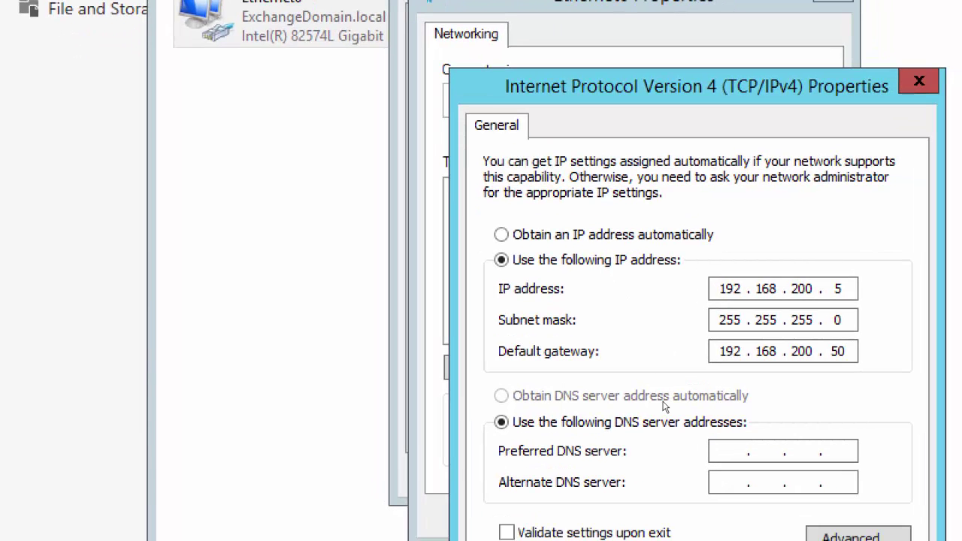
key("Tab")
key("Tab")
type("192 . 168 . 200 . ")
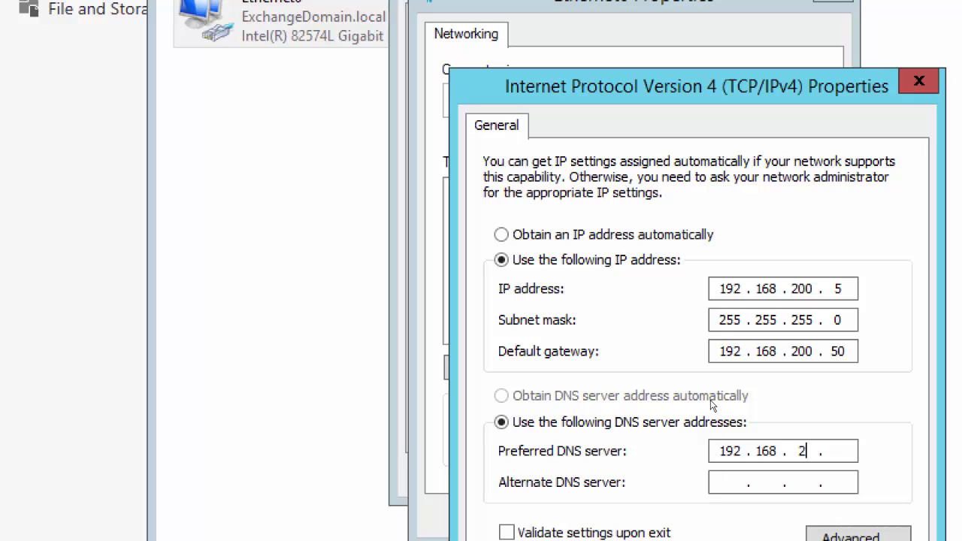
type("1")
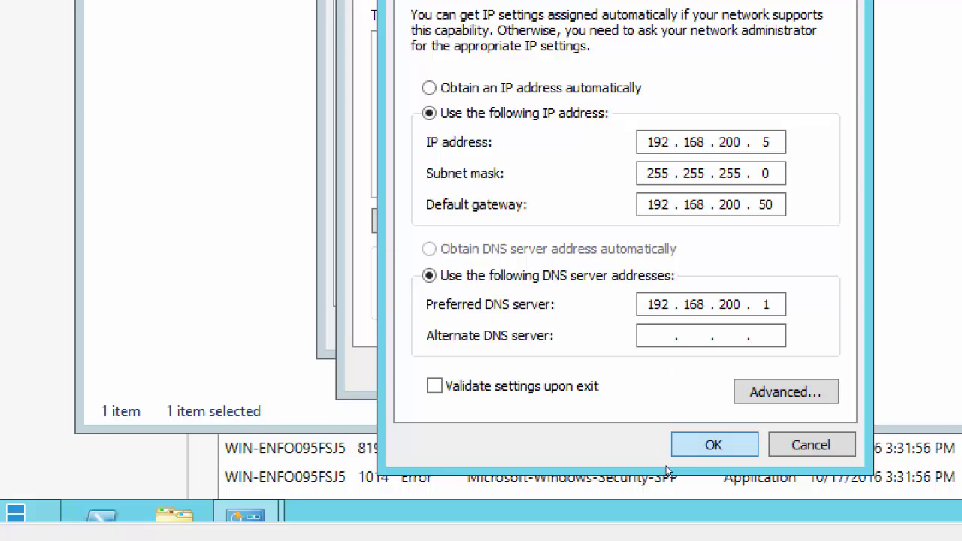
Apply the IPv4 settings and close the Ethernet0 Properties and Status dialogs
left_click(680, 447)
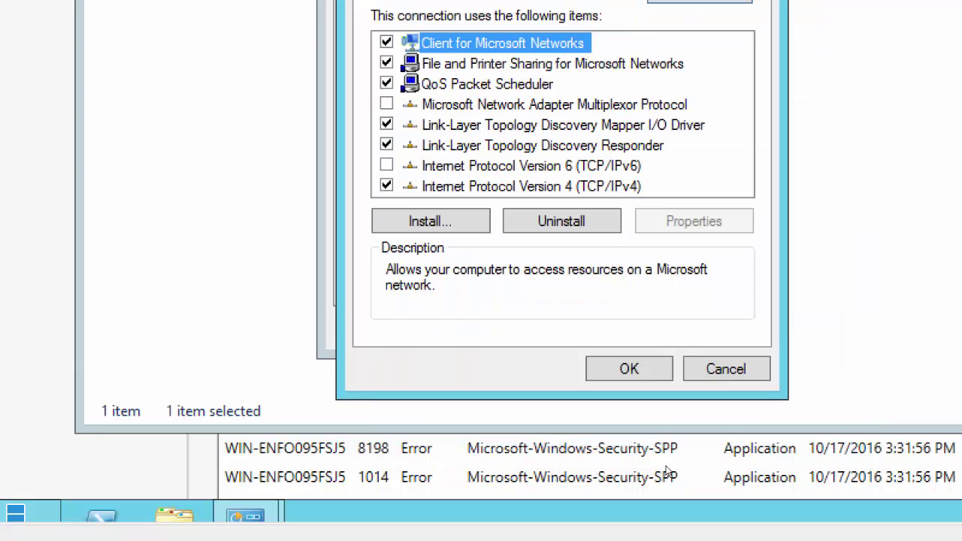
left_click(630, 428)
left_click(680, 389)
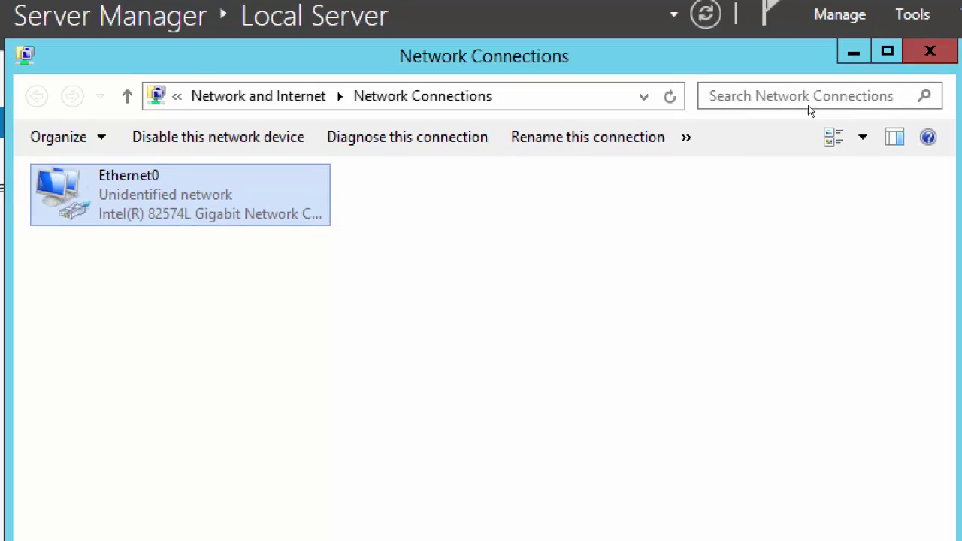
Close Network Connections and change the computer name to EdgeT
left_click(930, 51)
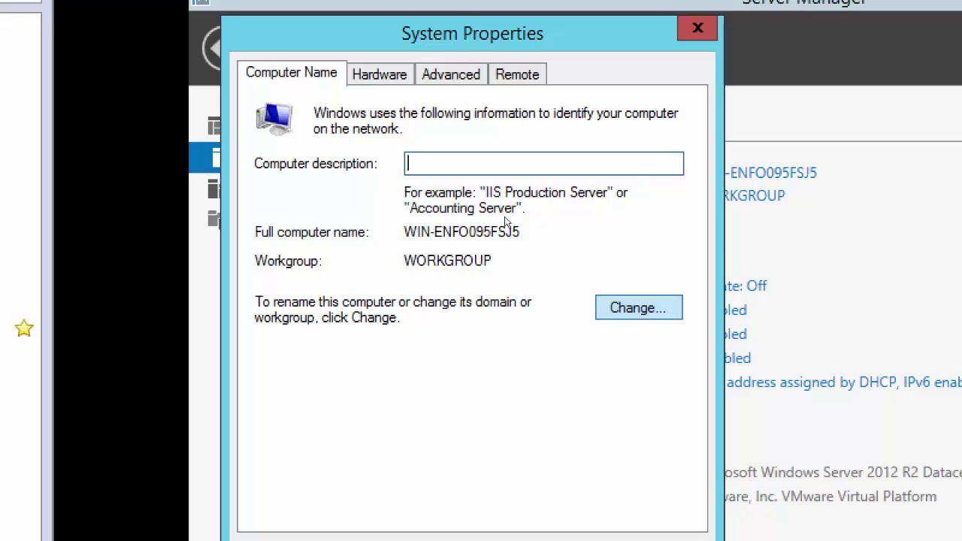
key("alt+c")
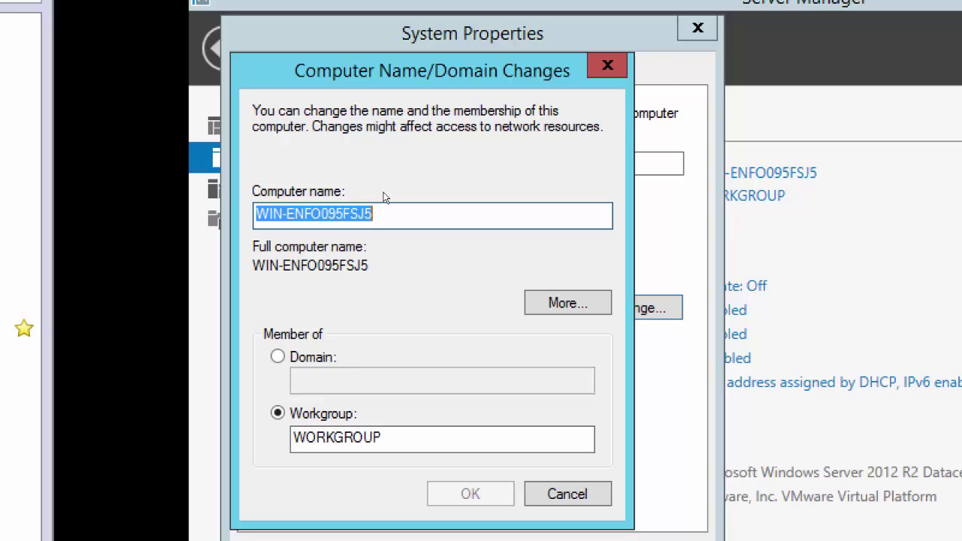
type("Edge")
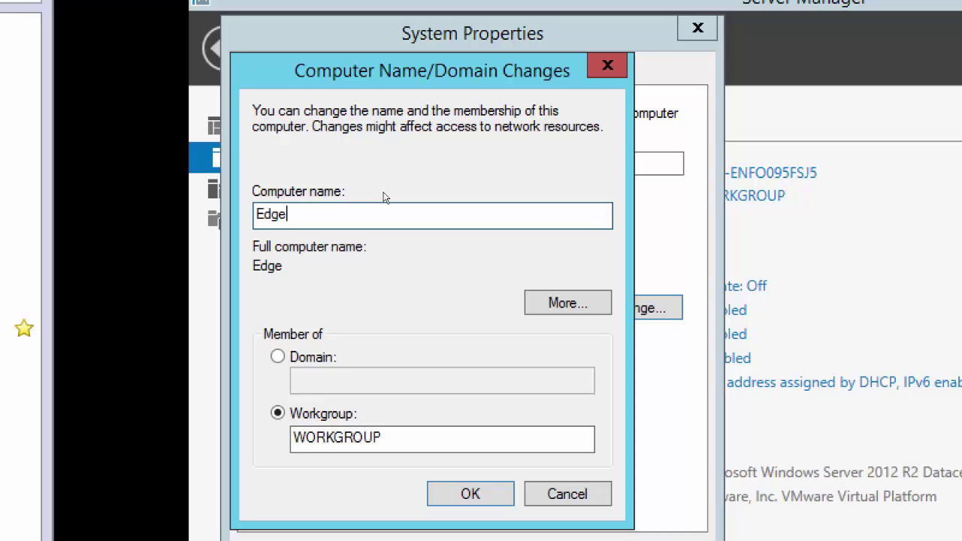
type("T")
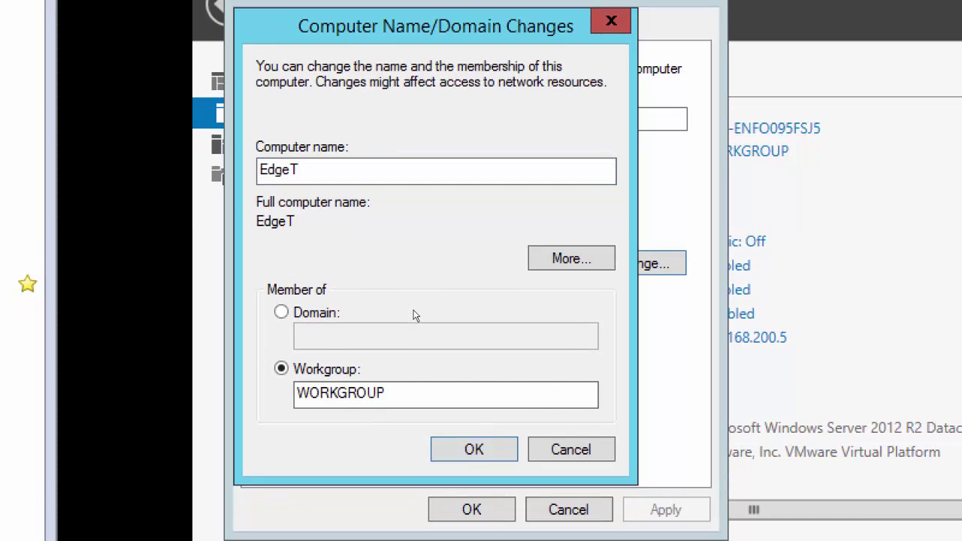
key("Return")
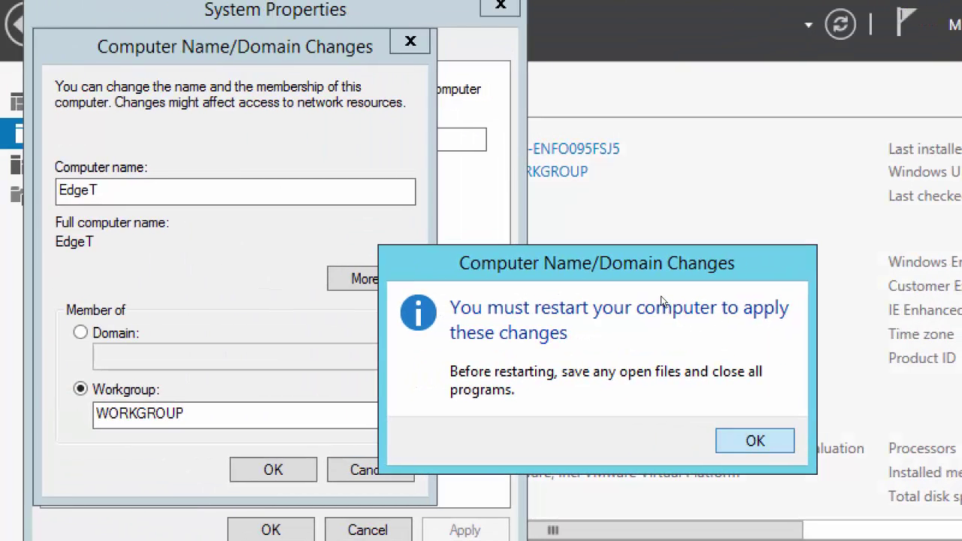
Acknowledge the restart notice and bring up the DNS suffix and NetBIOS name settings
key("Return")
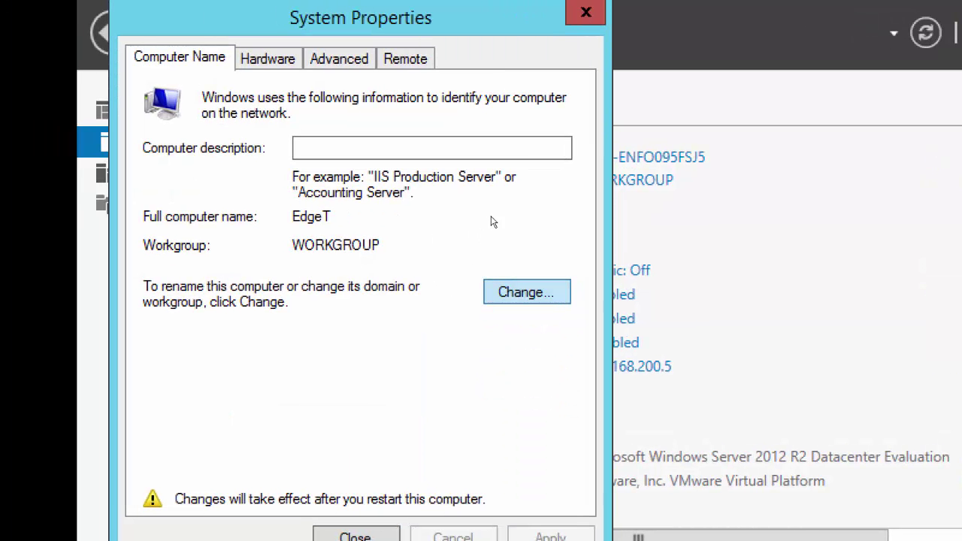
key("Return")
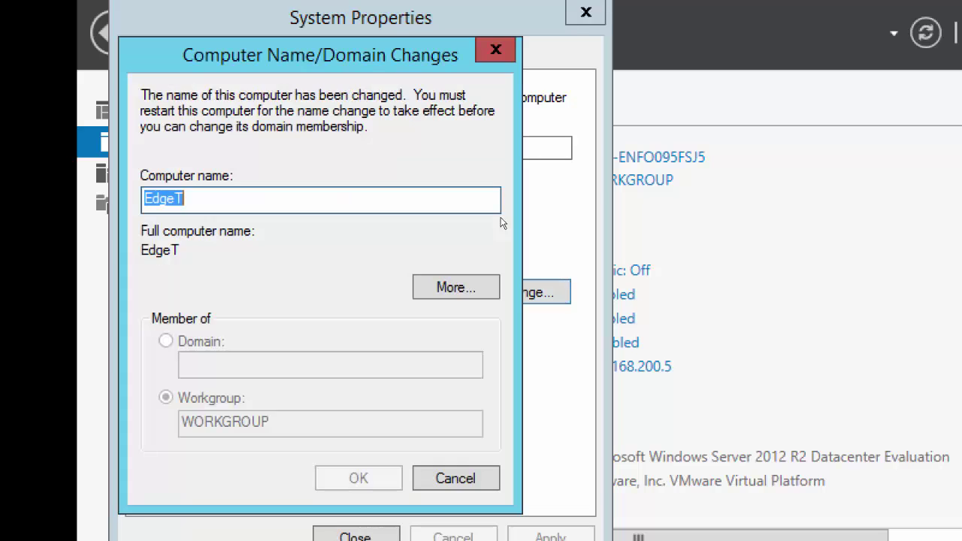
key("Escape")
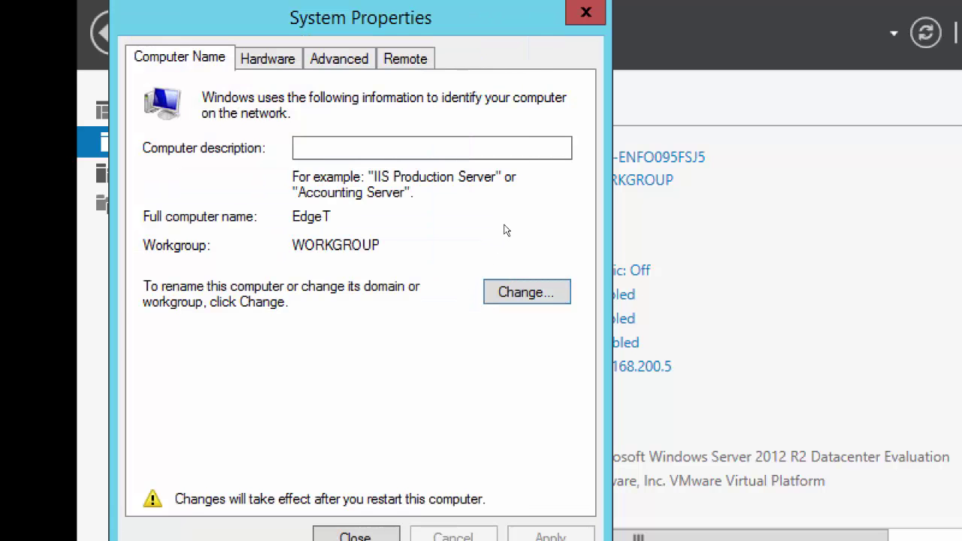
key("Return")
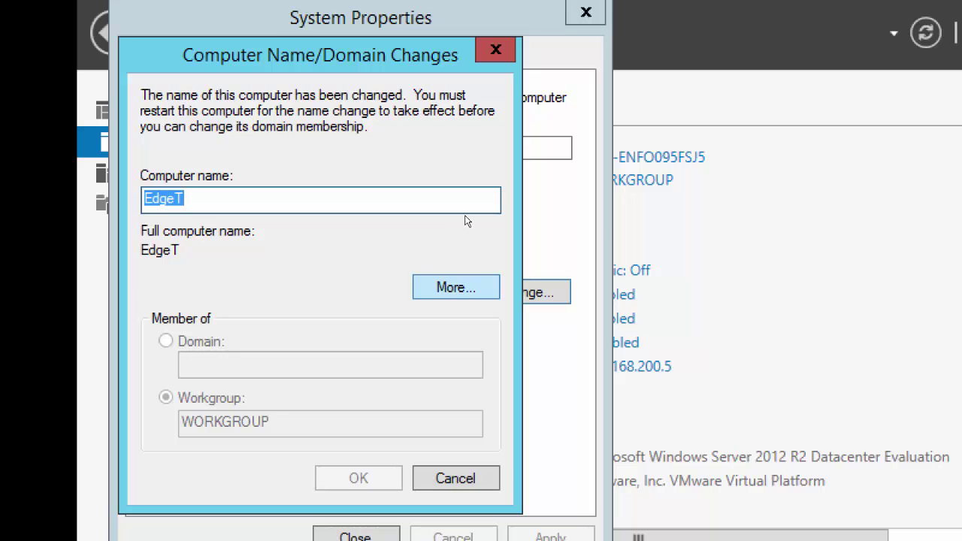
key("alt+m")
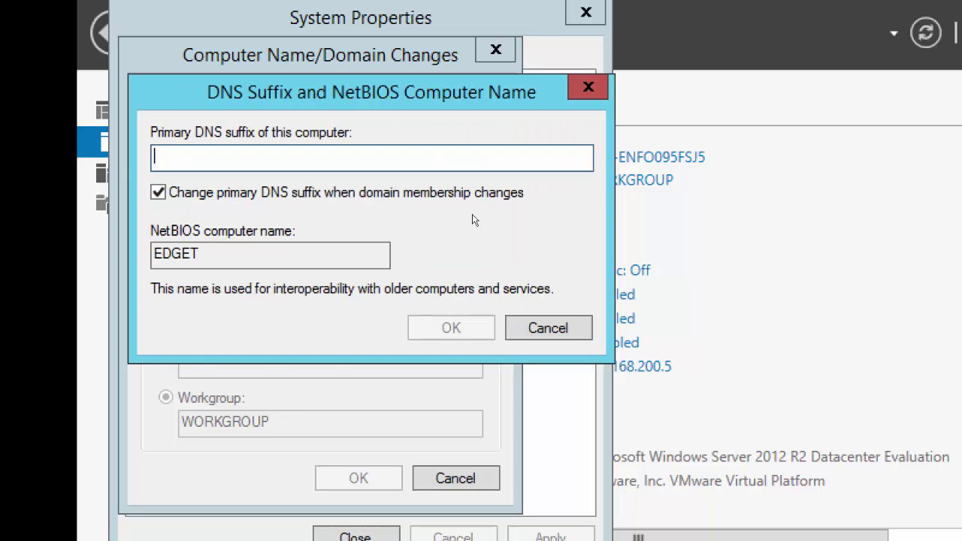
key("Escape")
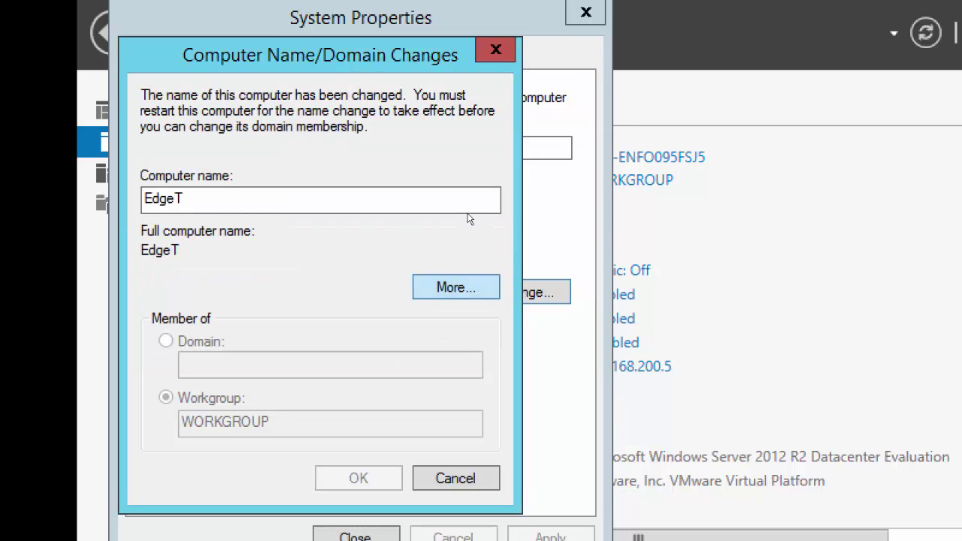
key("alt+m")
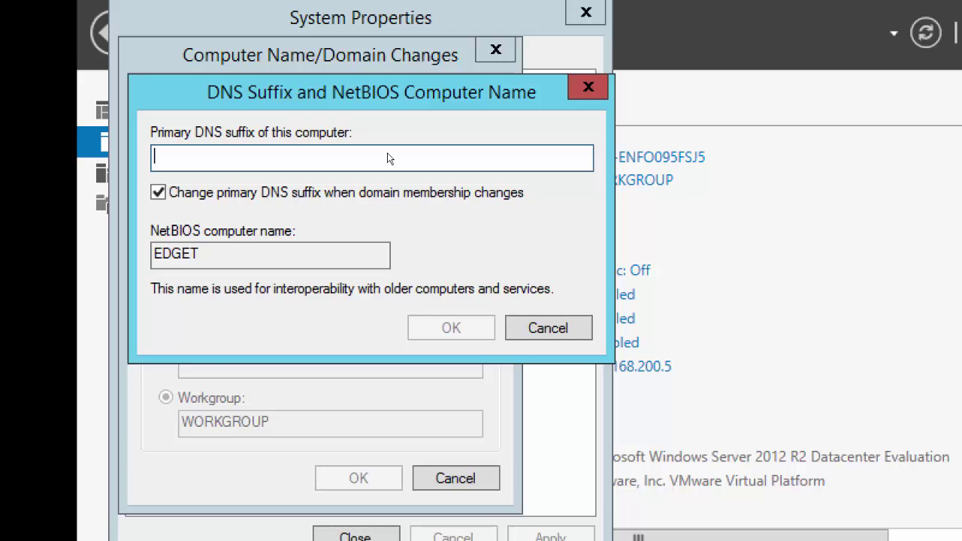
Enter primary DNS suffix ExchangeDomain.local, correcting the 'Exchangd' typo, and confirm it
type("Exchangd")
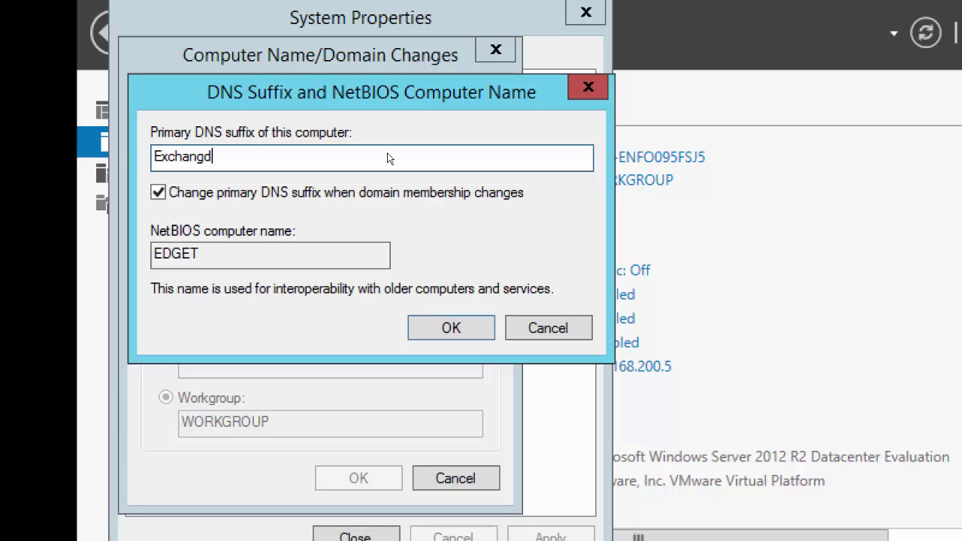
type("Domain.local")
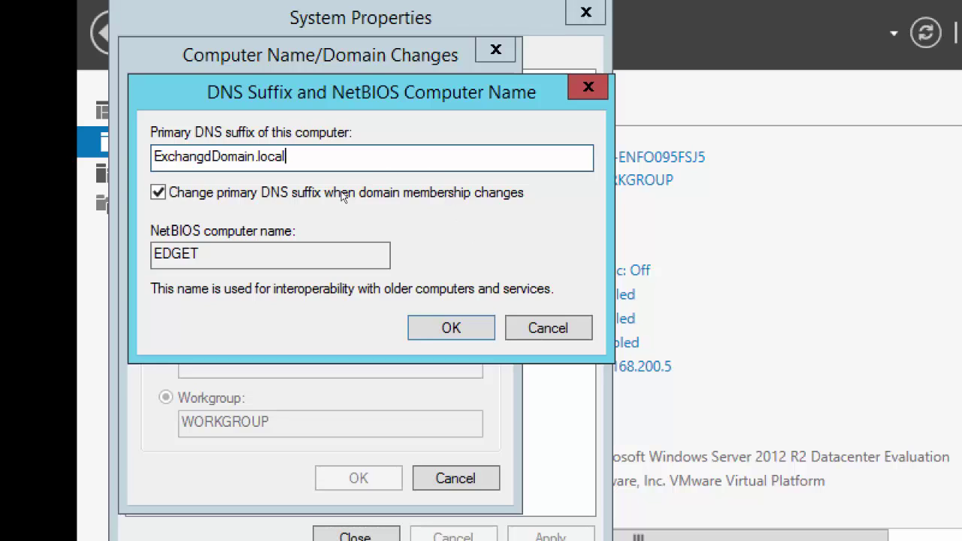
key("Tab")
key("Tab")
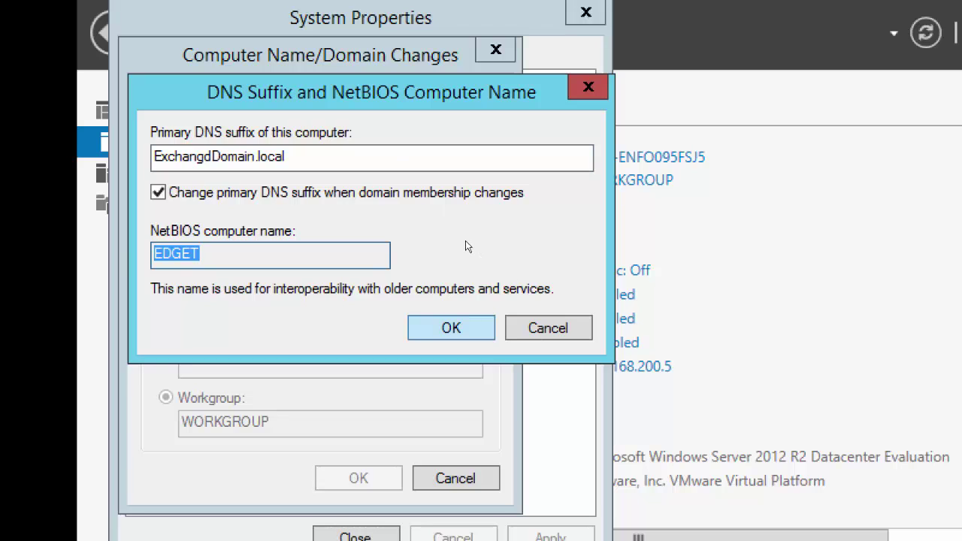
left_click(345, 156)
key("Delete")
type("e")
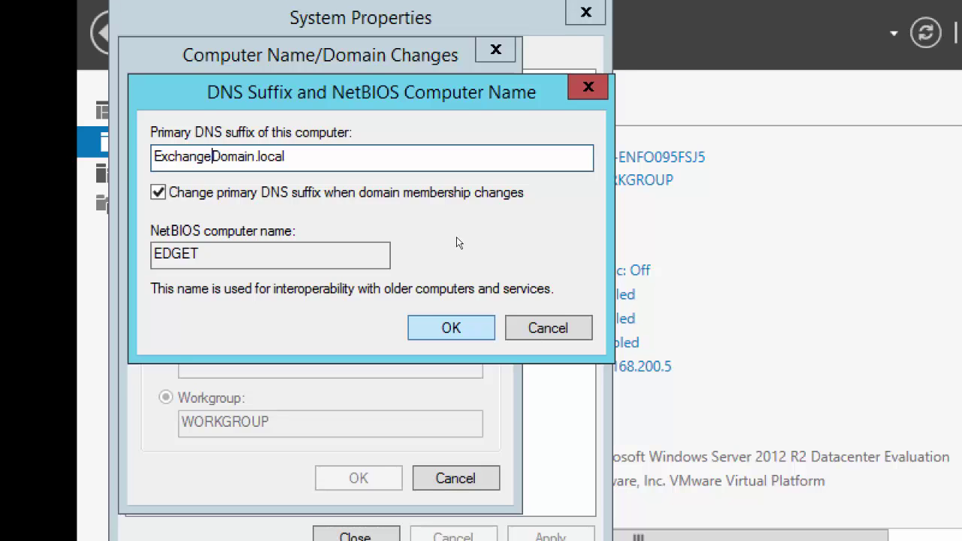
key("Return")
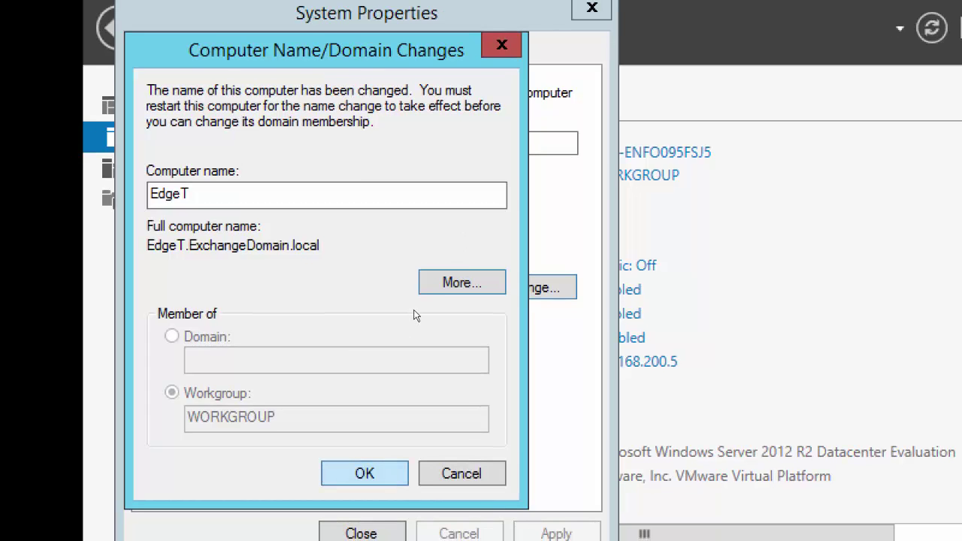
Apply the name EdgeT.ExchangeDomain.local, close System Properties and restart the server now
key("Return")
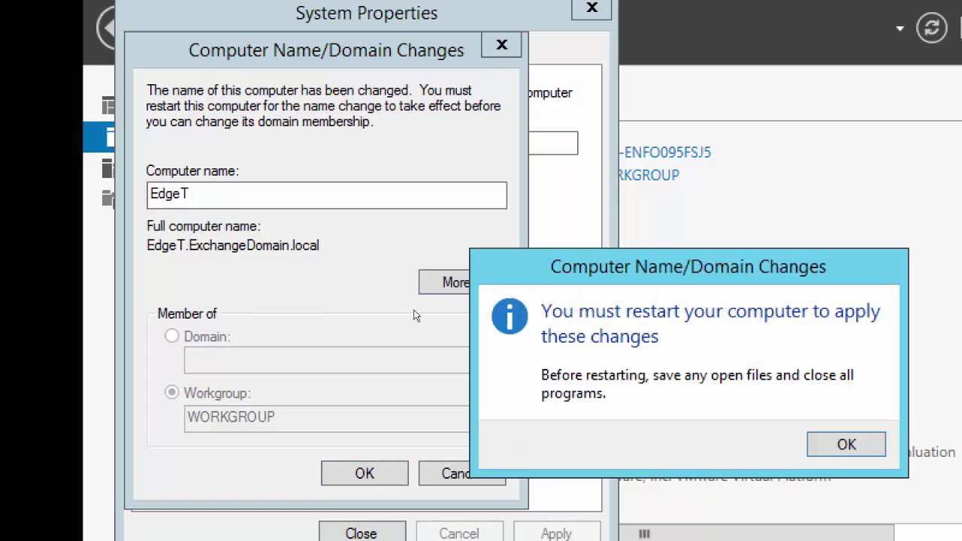
key("Return")
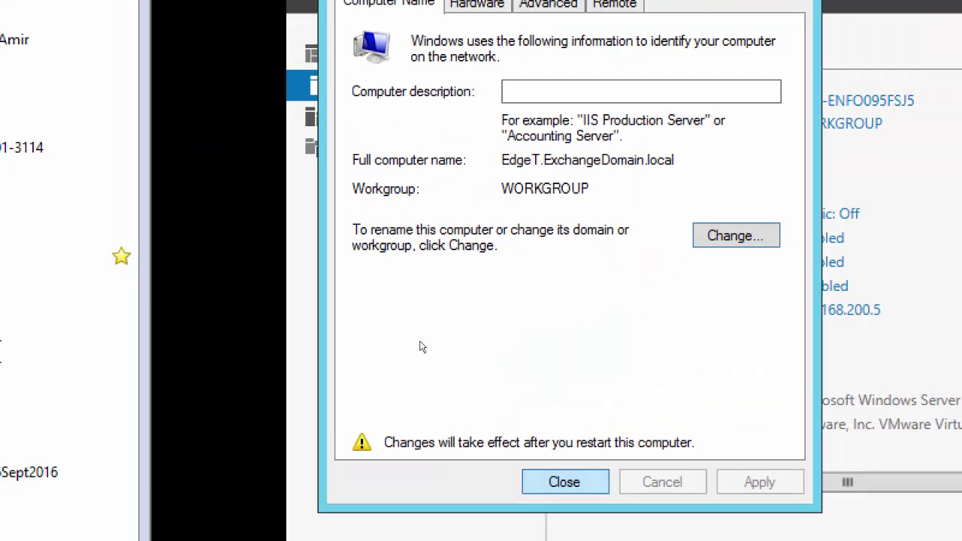
key("Return")
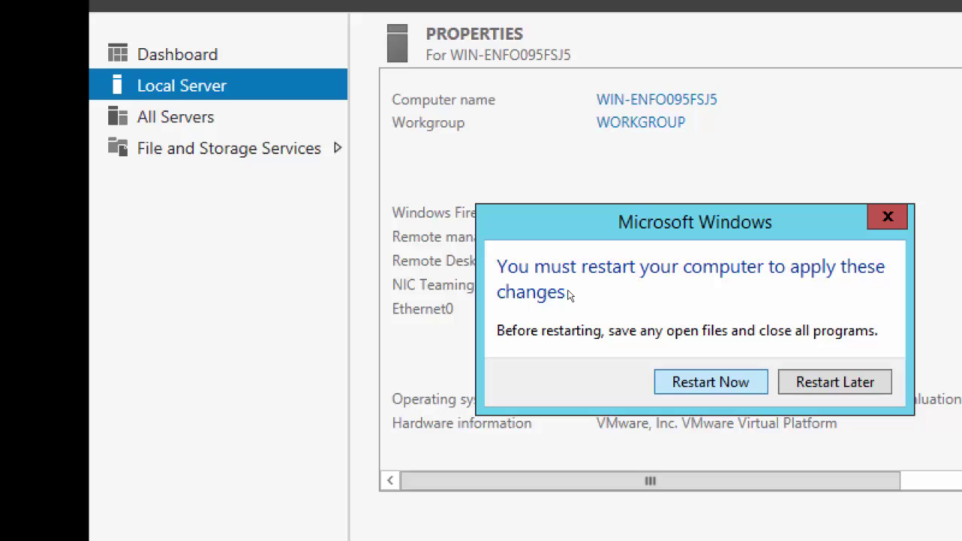
key("Return")
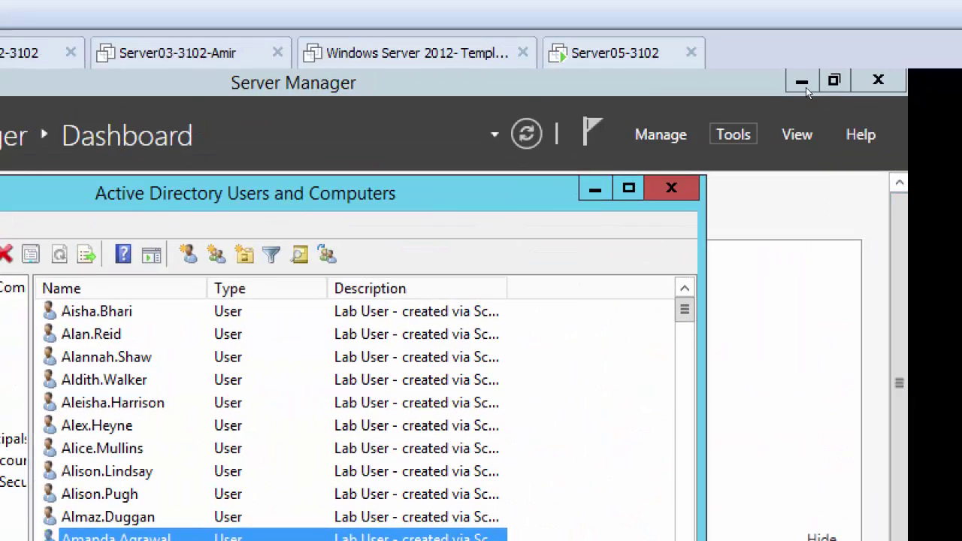
Open DNS Manager, go into the ExchangeDomain.local forward zone, and bring up its new-record menu
left_click(733, 135)
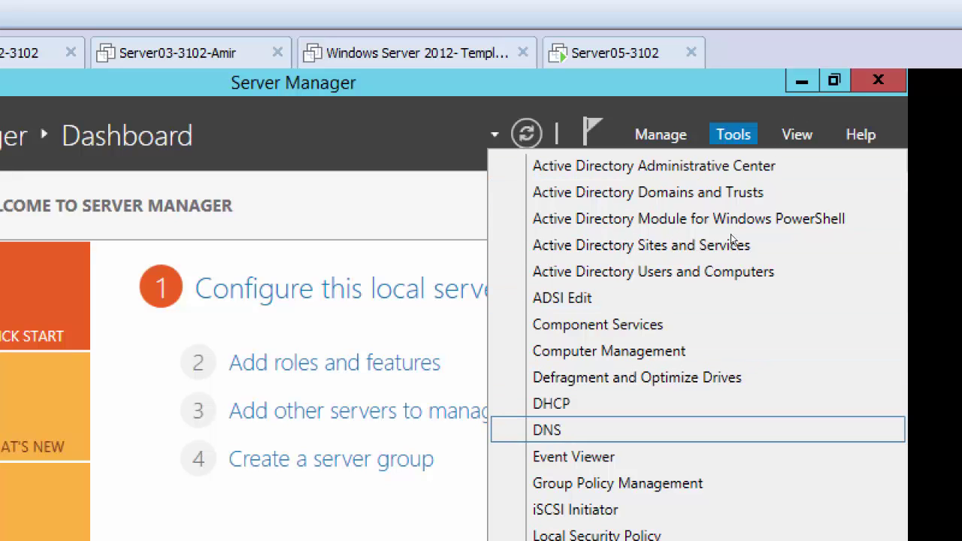
key("Return")
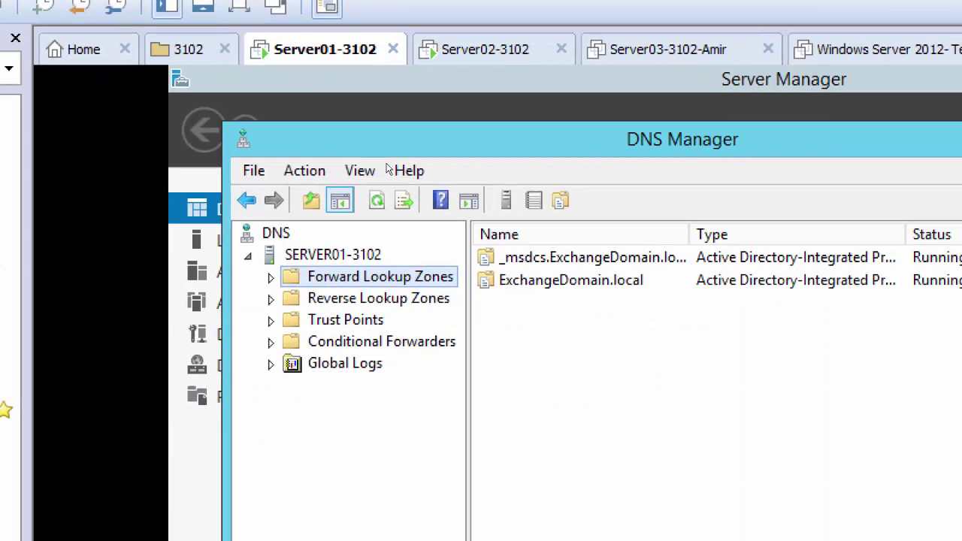
key("Right")
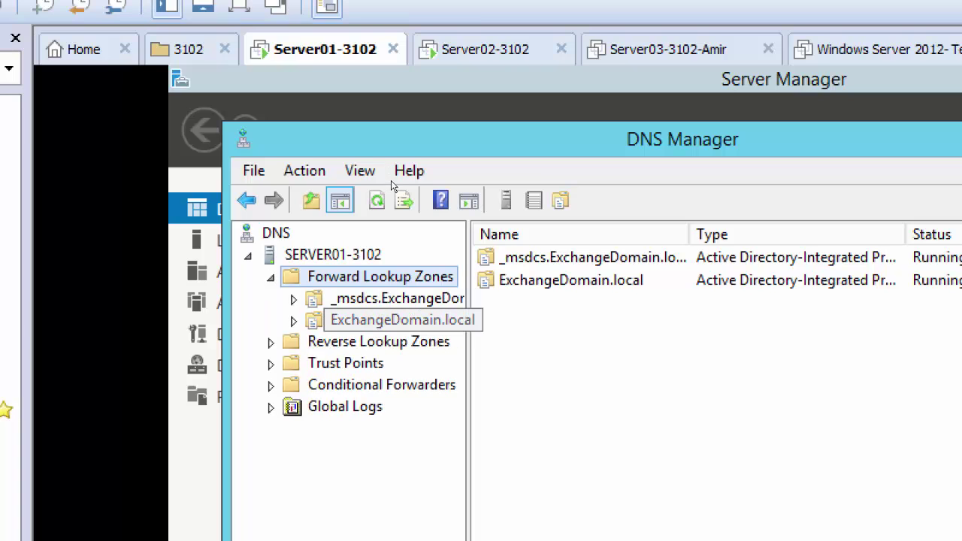
key("Down")
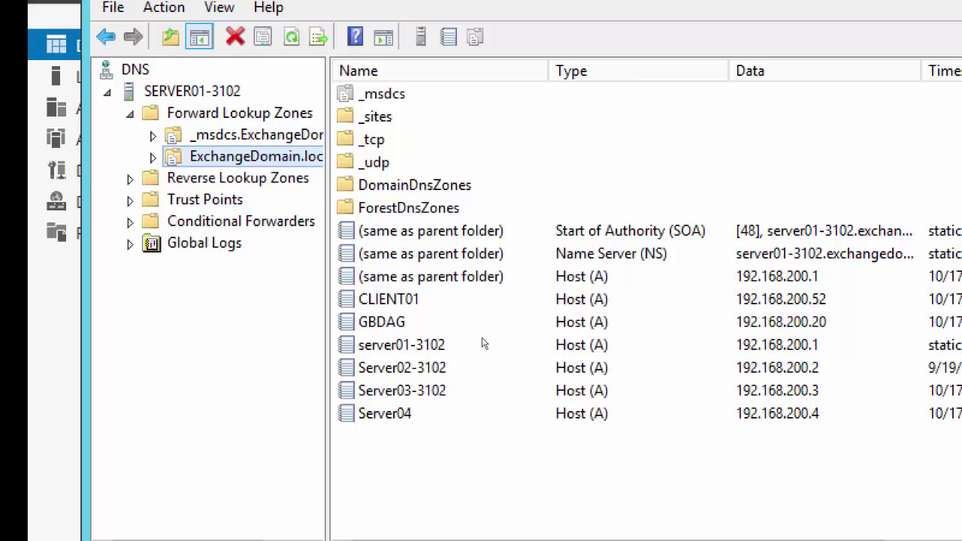
left_click(452, 338)
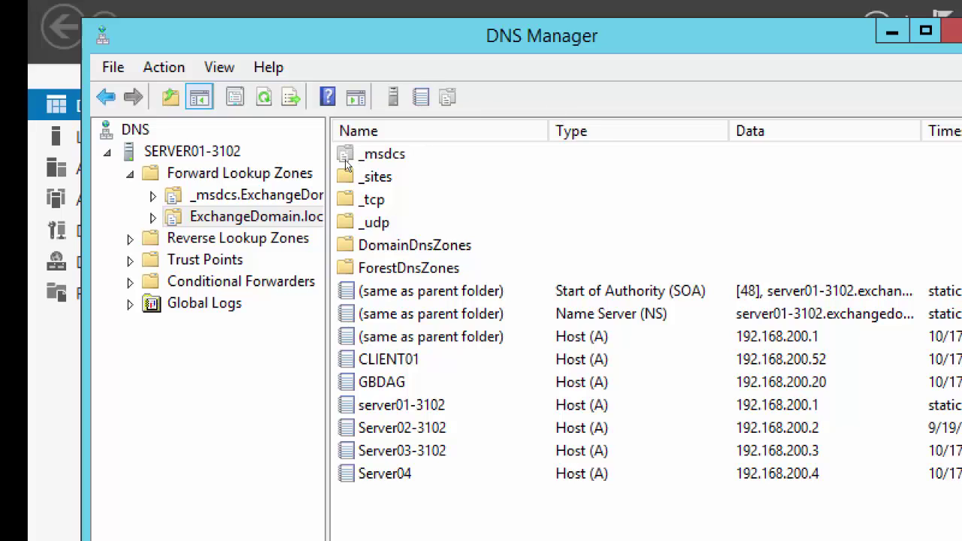
key("BackSpace")
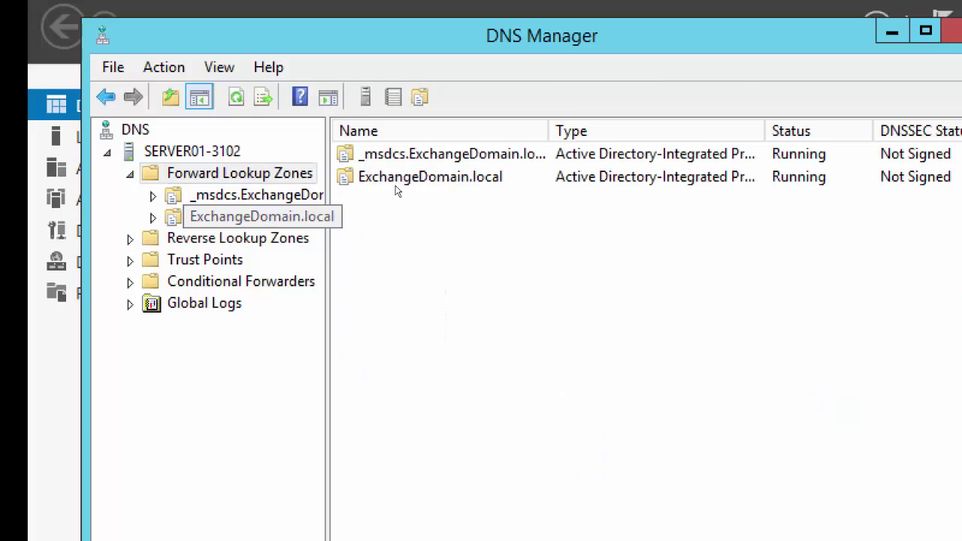
double_click(397, 186)
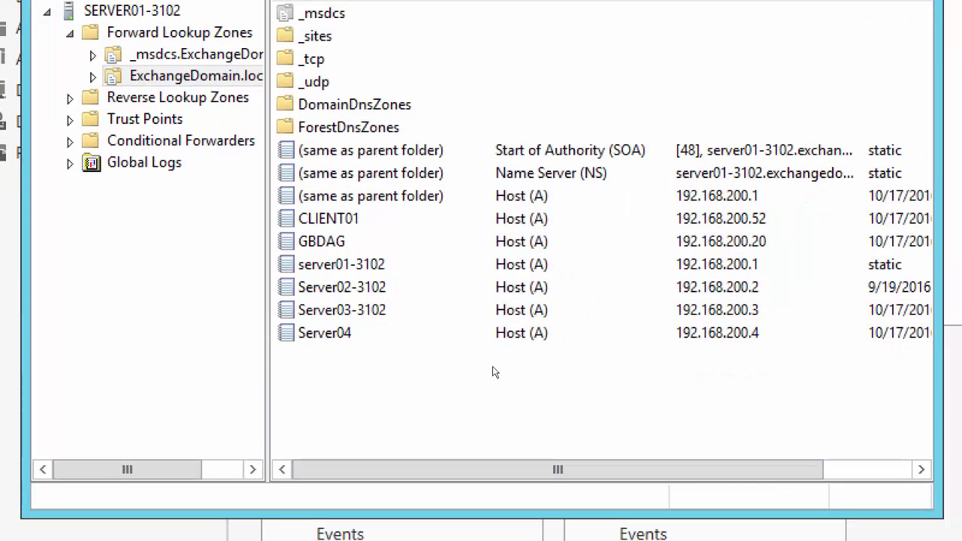
right_click(473, 398)
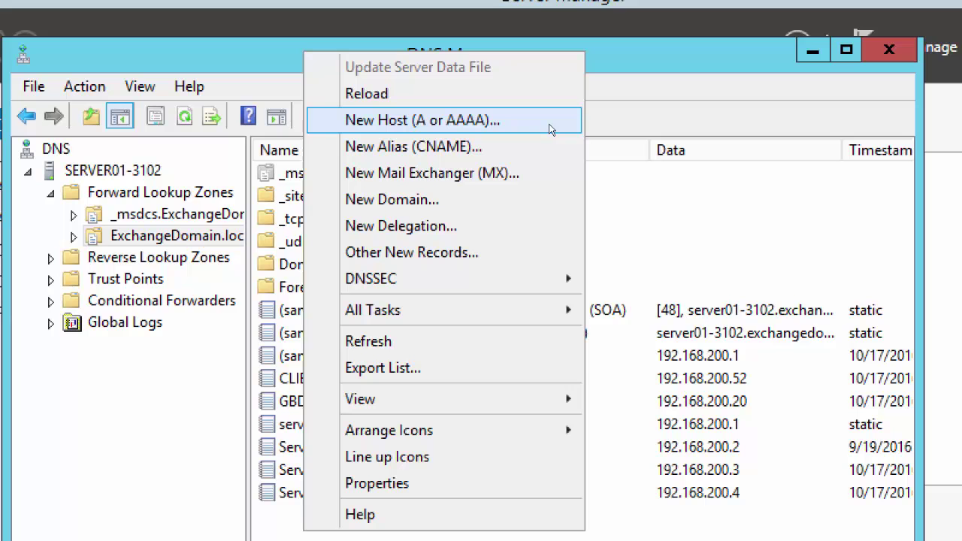
Add host record EdgeT at 192.168.200.5 with an associated PTR record
left_click(544, 129)
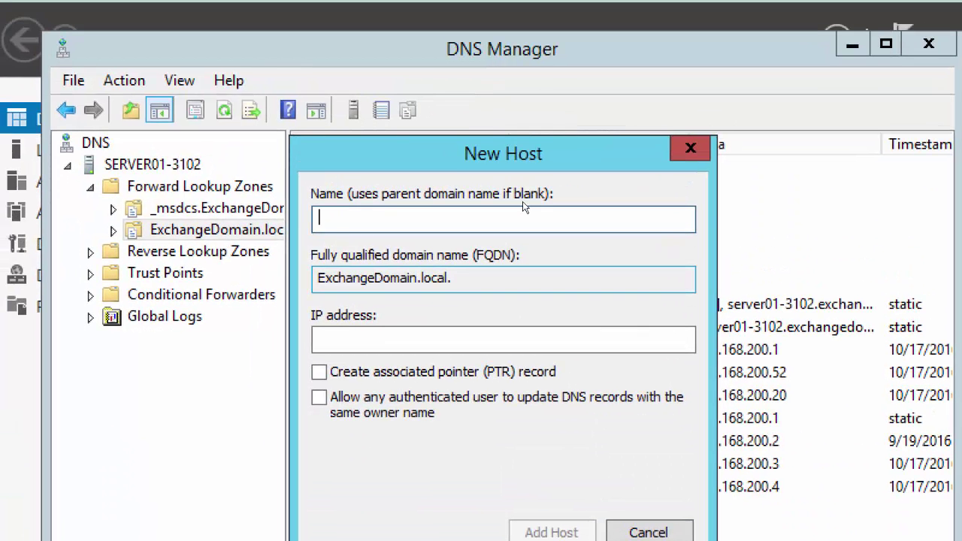
type("EDG")
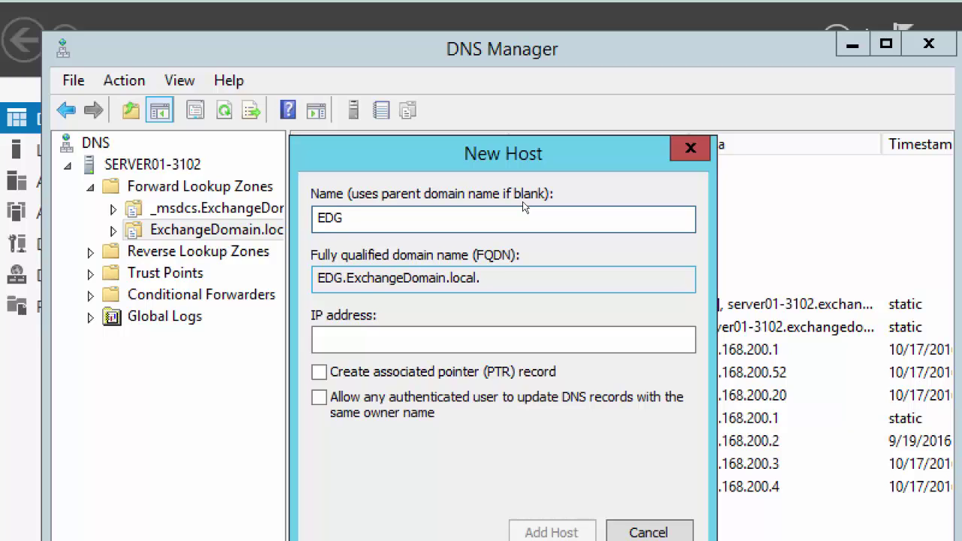
type("eT")
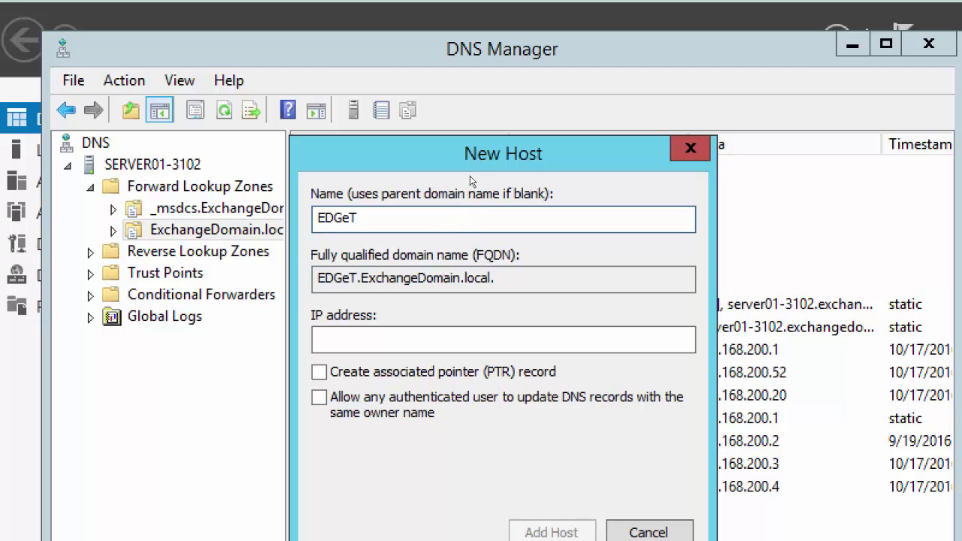
key("shift+Left")
key("shift+Left")
key("shift+Left")
key("shift+Left")
key("shift+Left")
type("E")
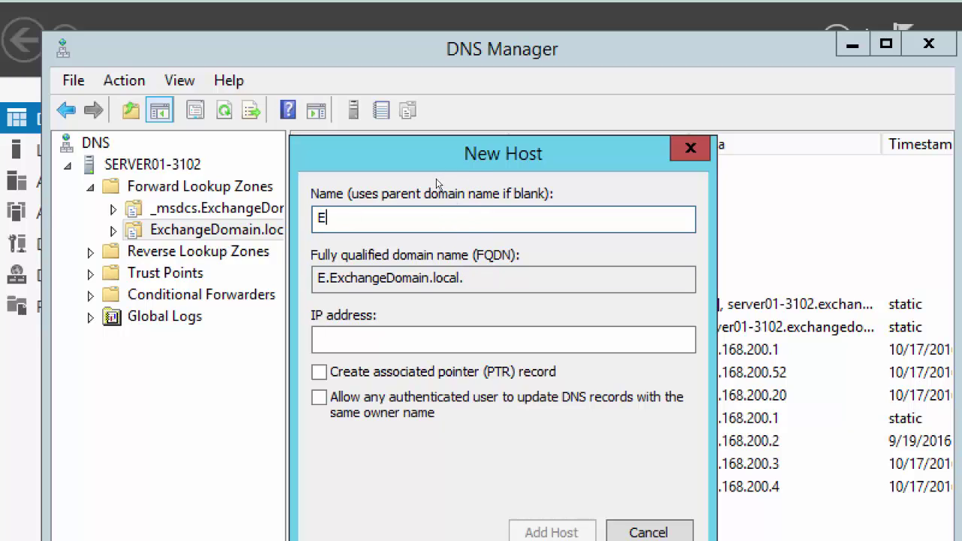
type("dge")
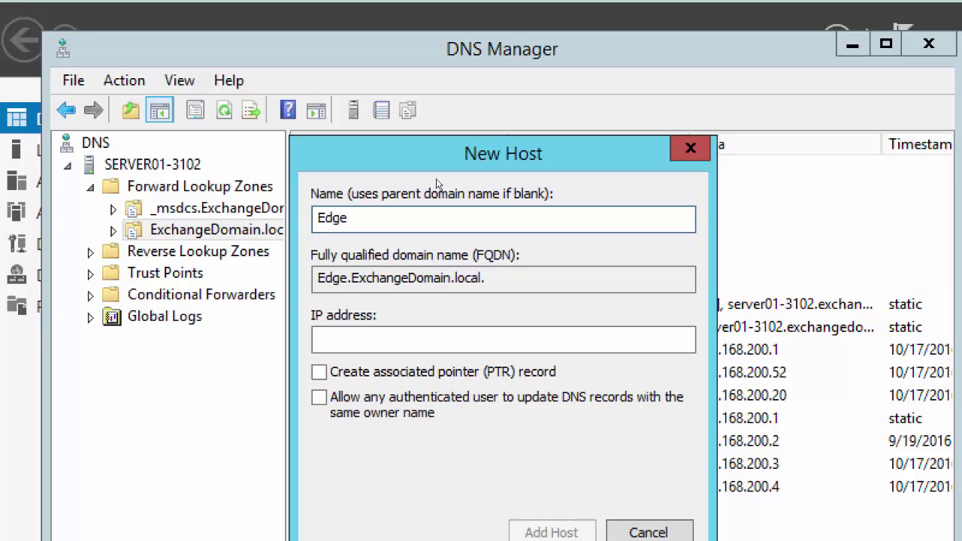
type("T")
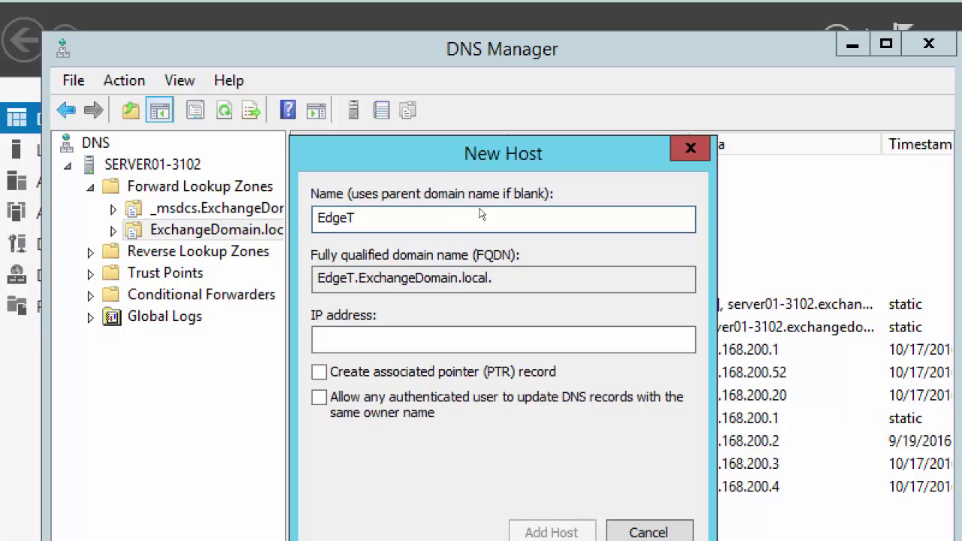
key("Tab")
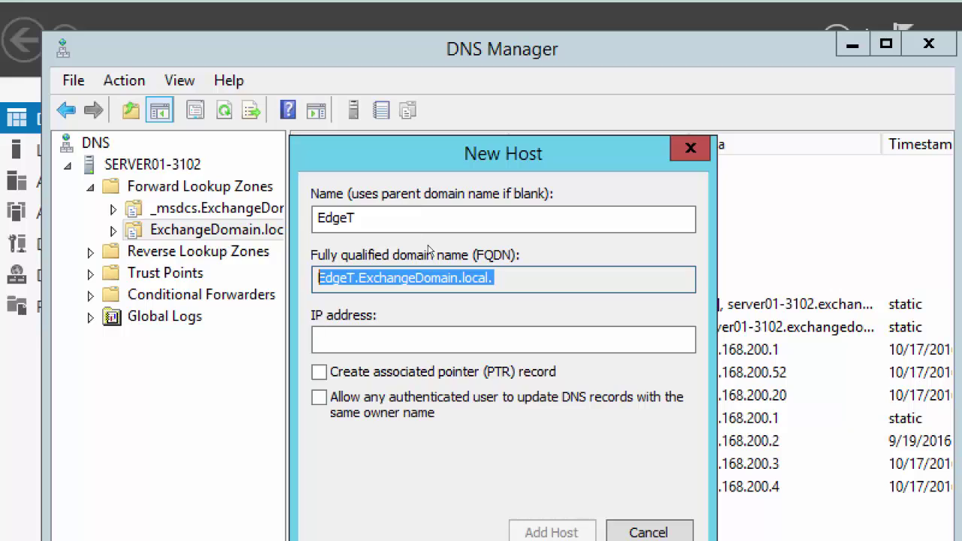
key("Tab")
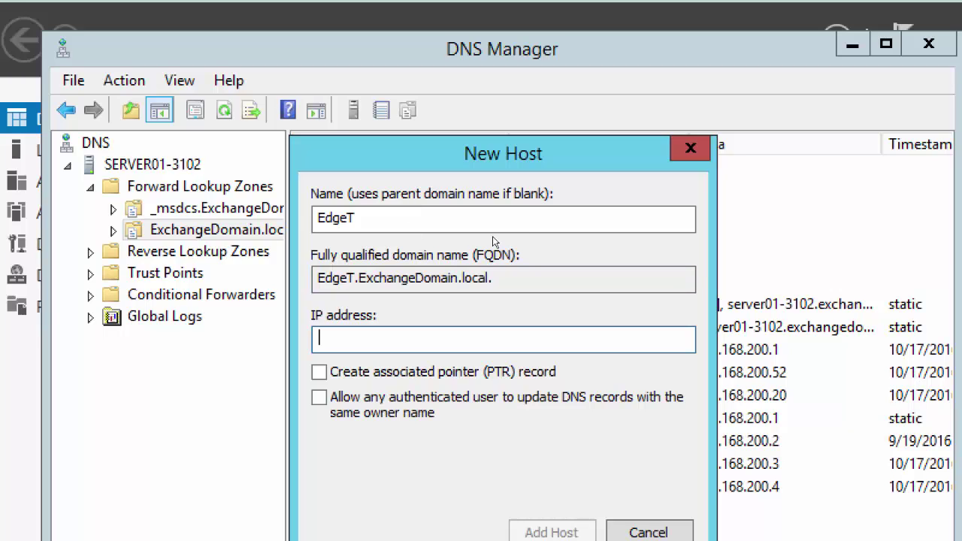
type("192.168.200.5")
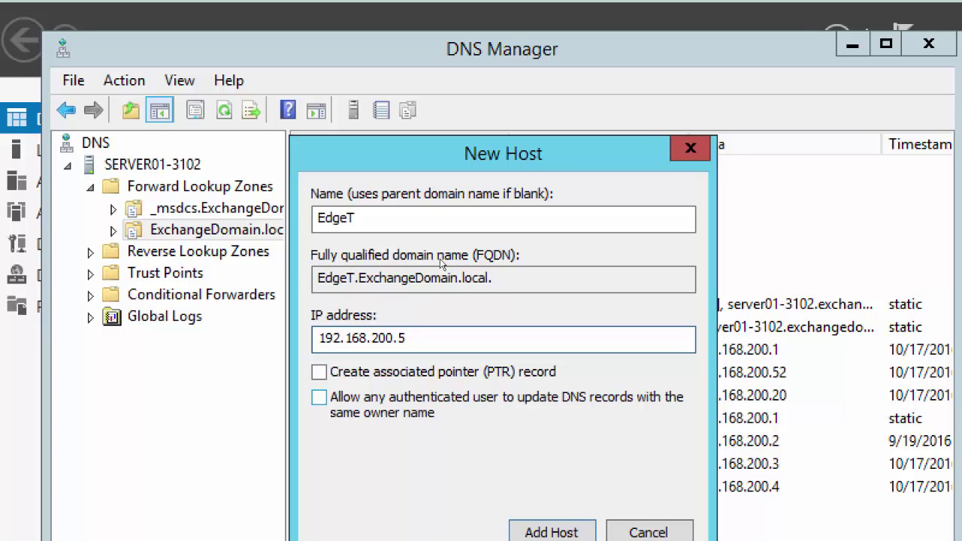
key("Tab")
key("space")
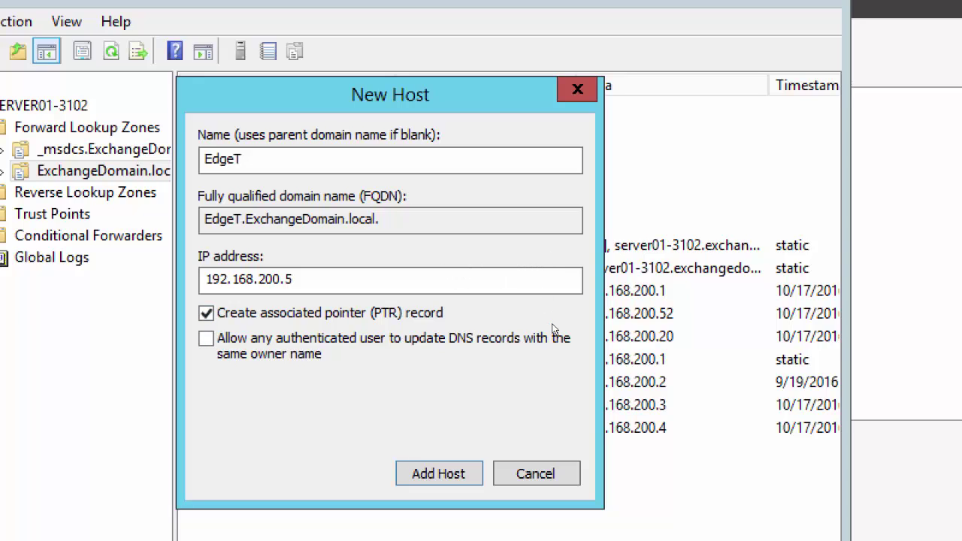
key("Return")
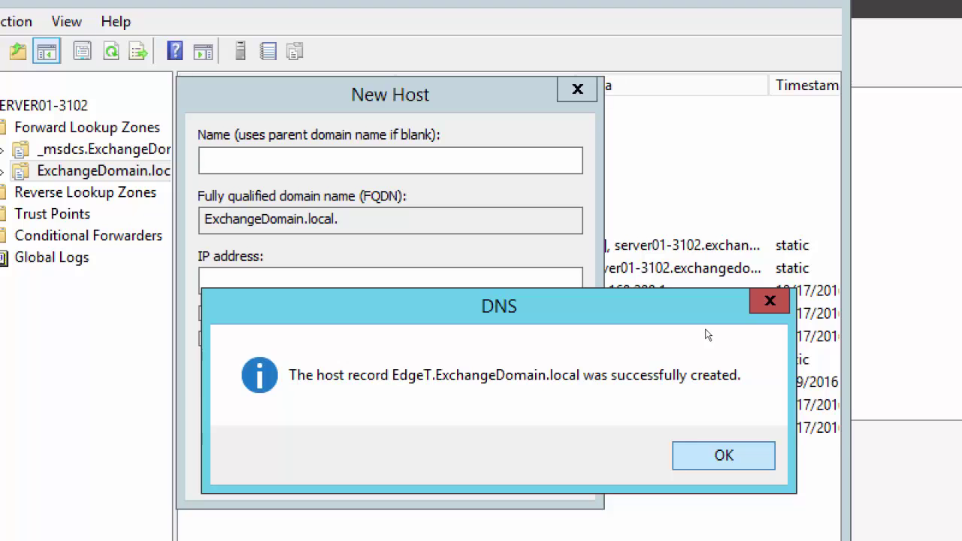
key("Return")
key("Return")
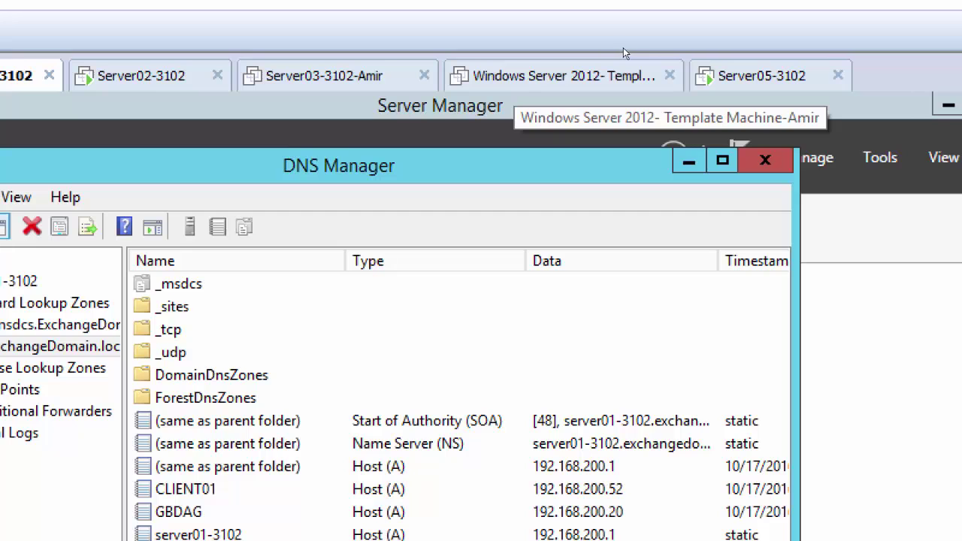
Sign in to Server05-3102 with the Administrator account password
left_click(737, 46)
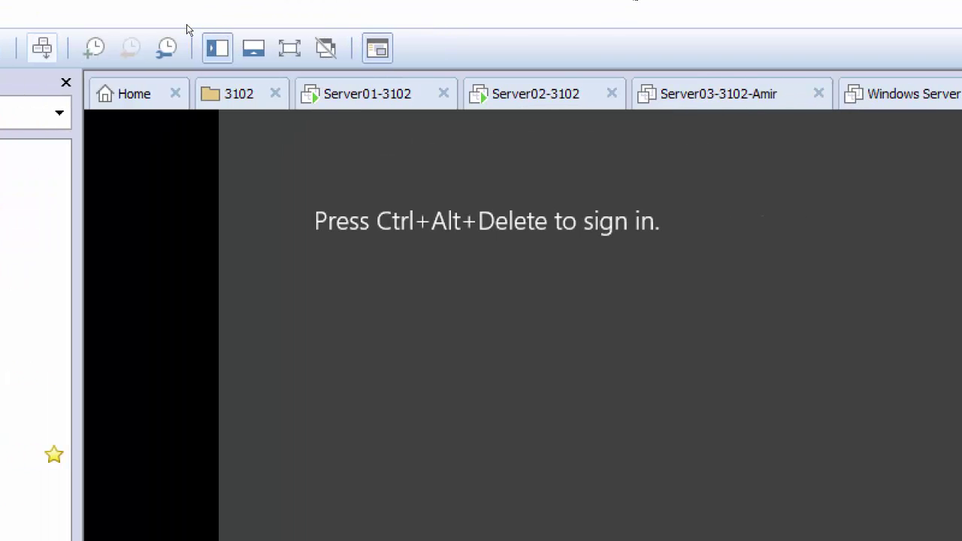
key("ctrl+alt+Insert")
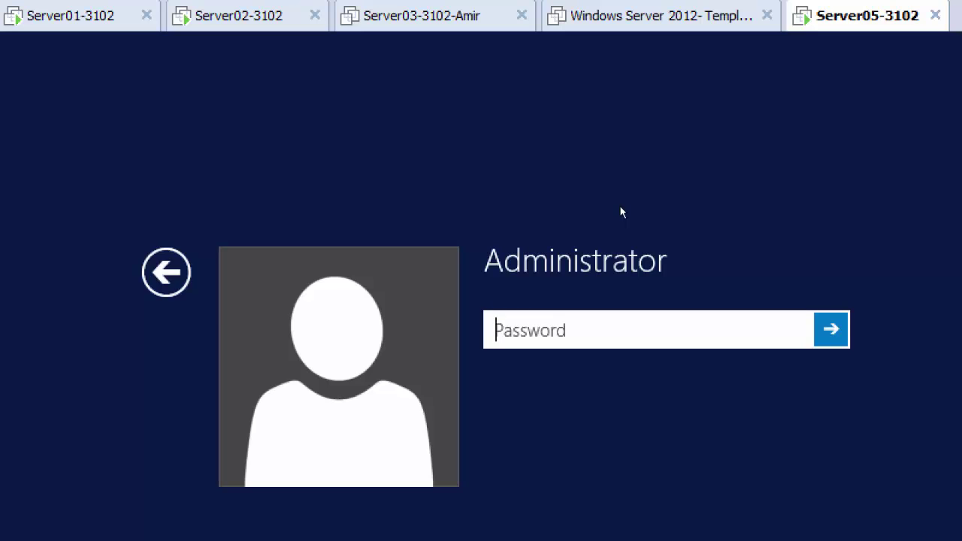
type("*********")
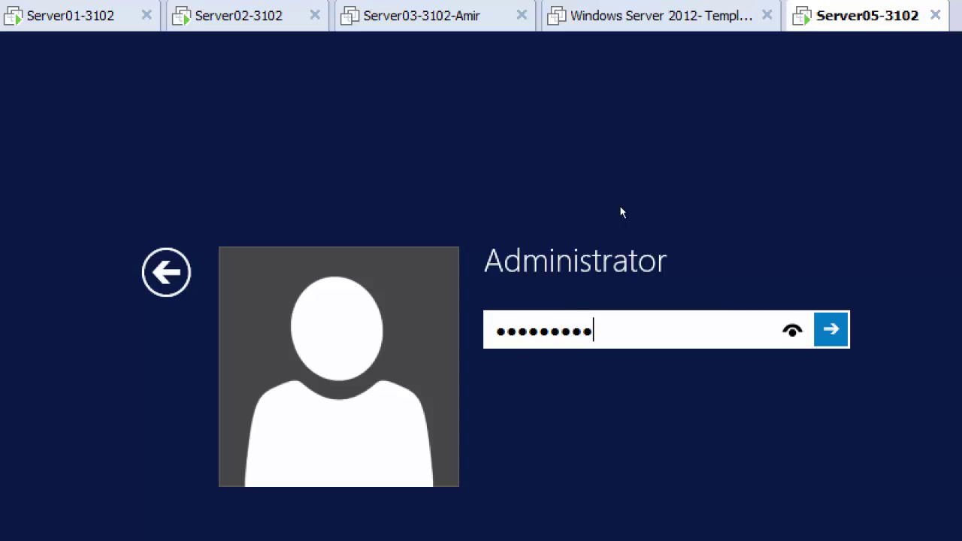
key("Return")
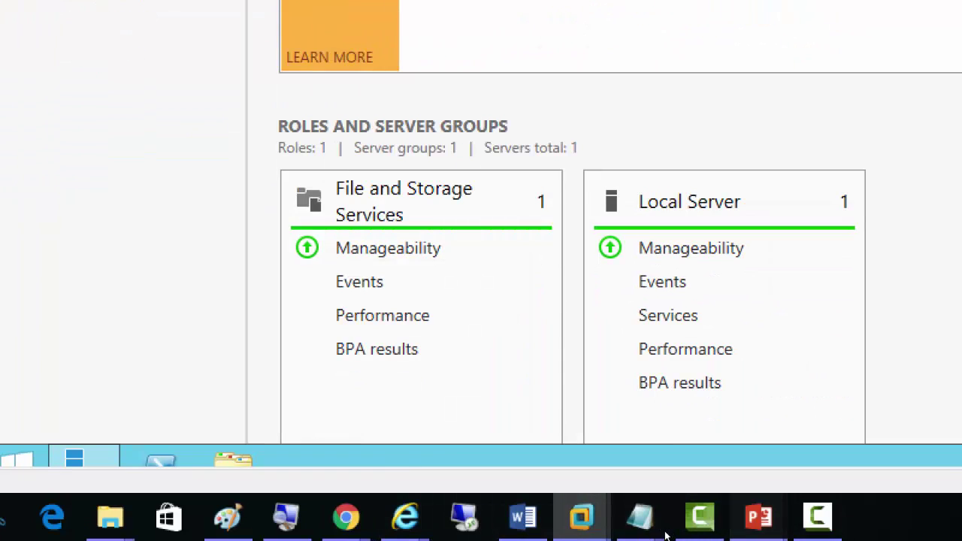
Reset screen magnification and return to the EdgeSync slide in PowerPoint's editing view
mouse_move(758, 517)
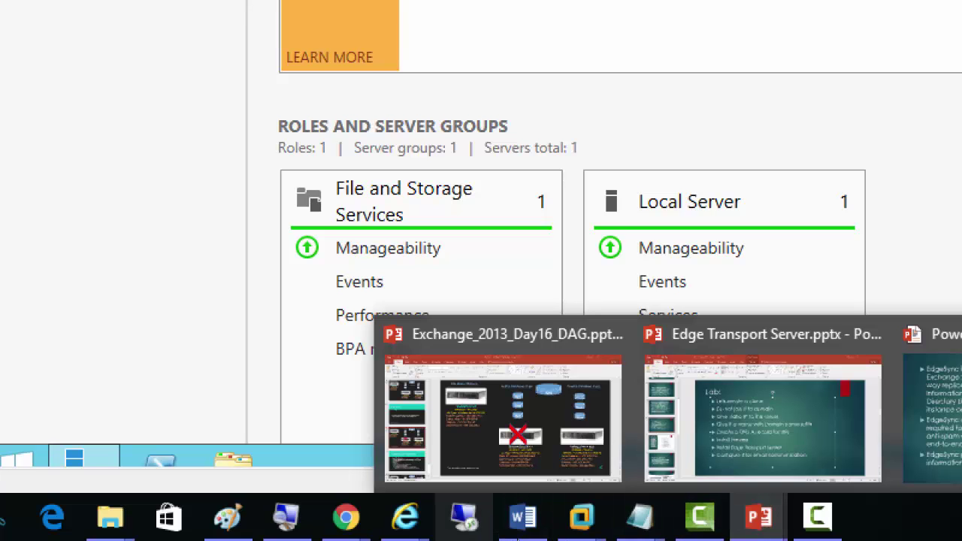
left_click(286, 518)
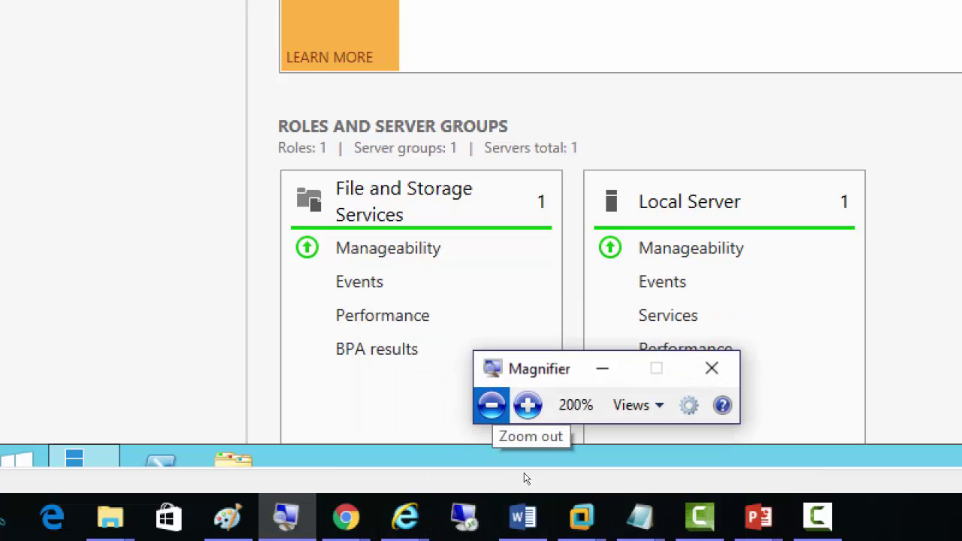
left_click(492, 406)
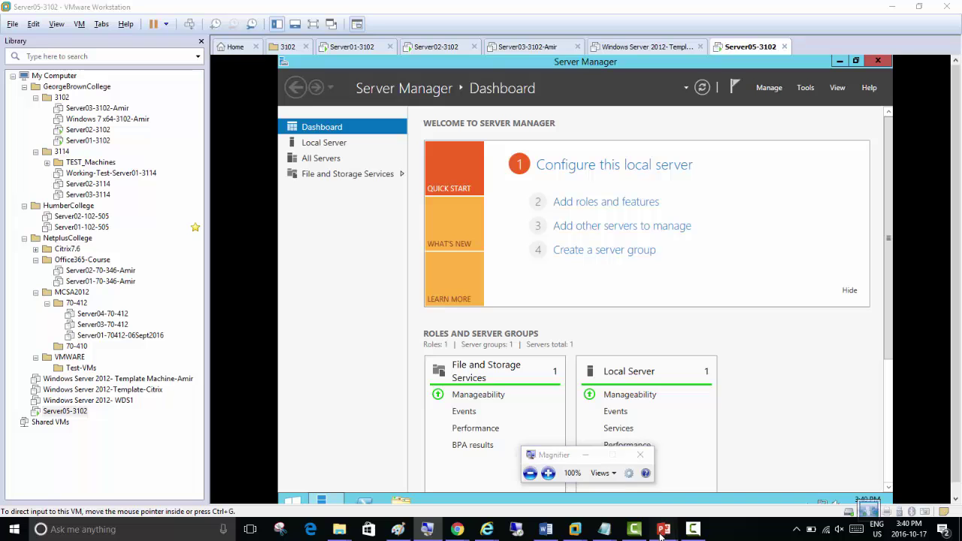
mouse_move(662, 531)
left_click(762, 482)
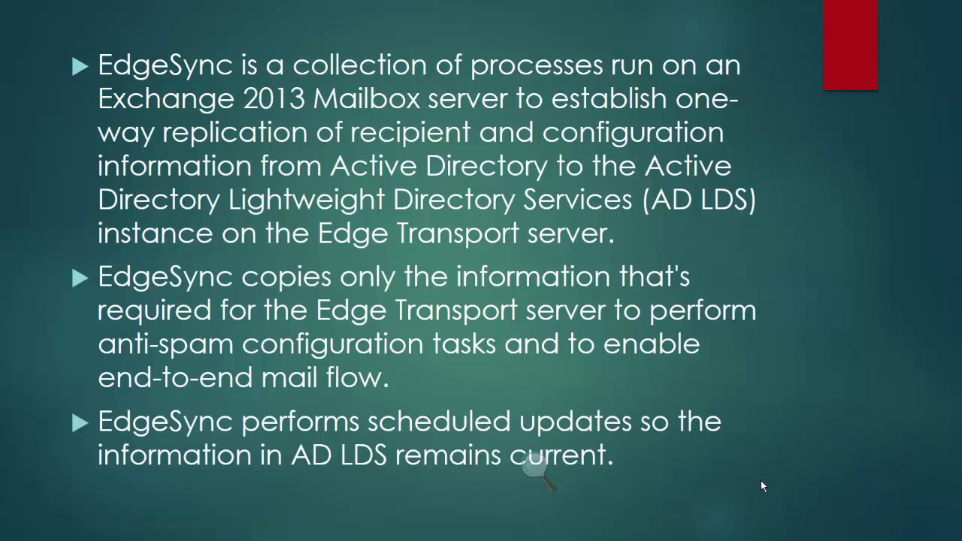
key("Escape")
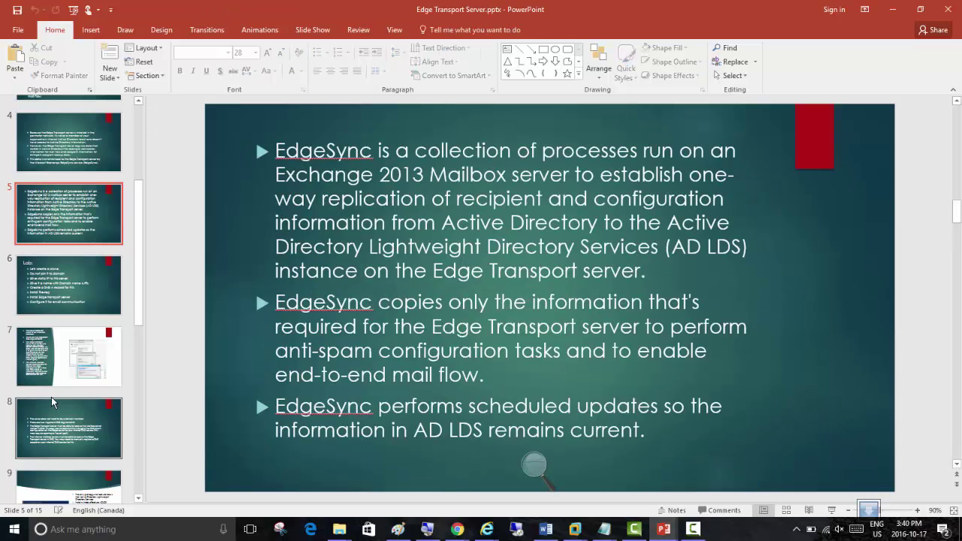